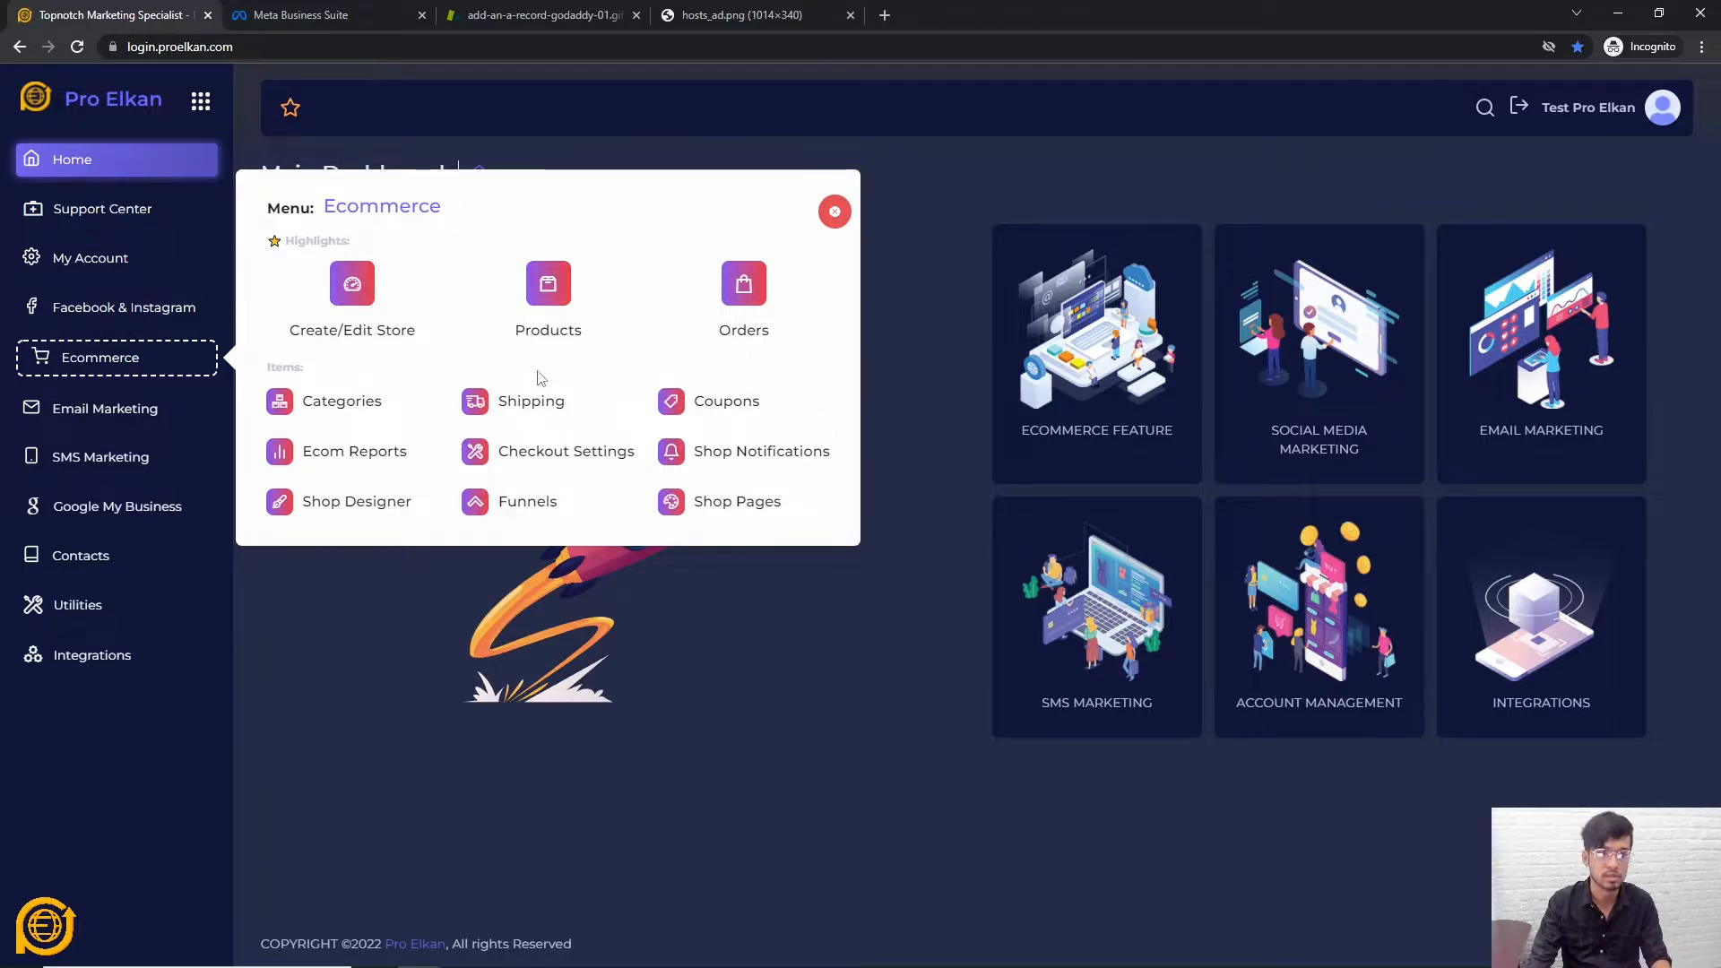
Open Create/Edit Store from the Ecommerce menu, which shows no active store yet
{"action": "left_click", "coordinate": [376, 301]}
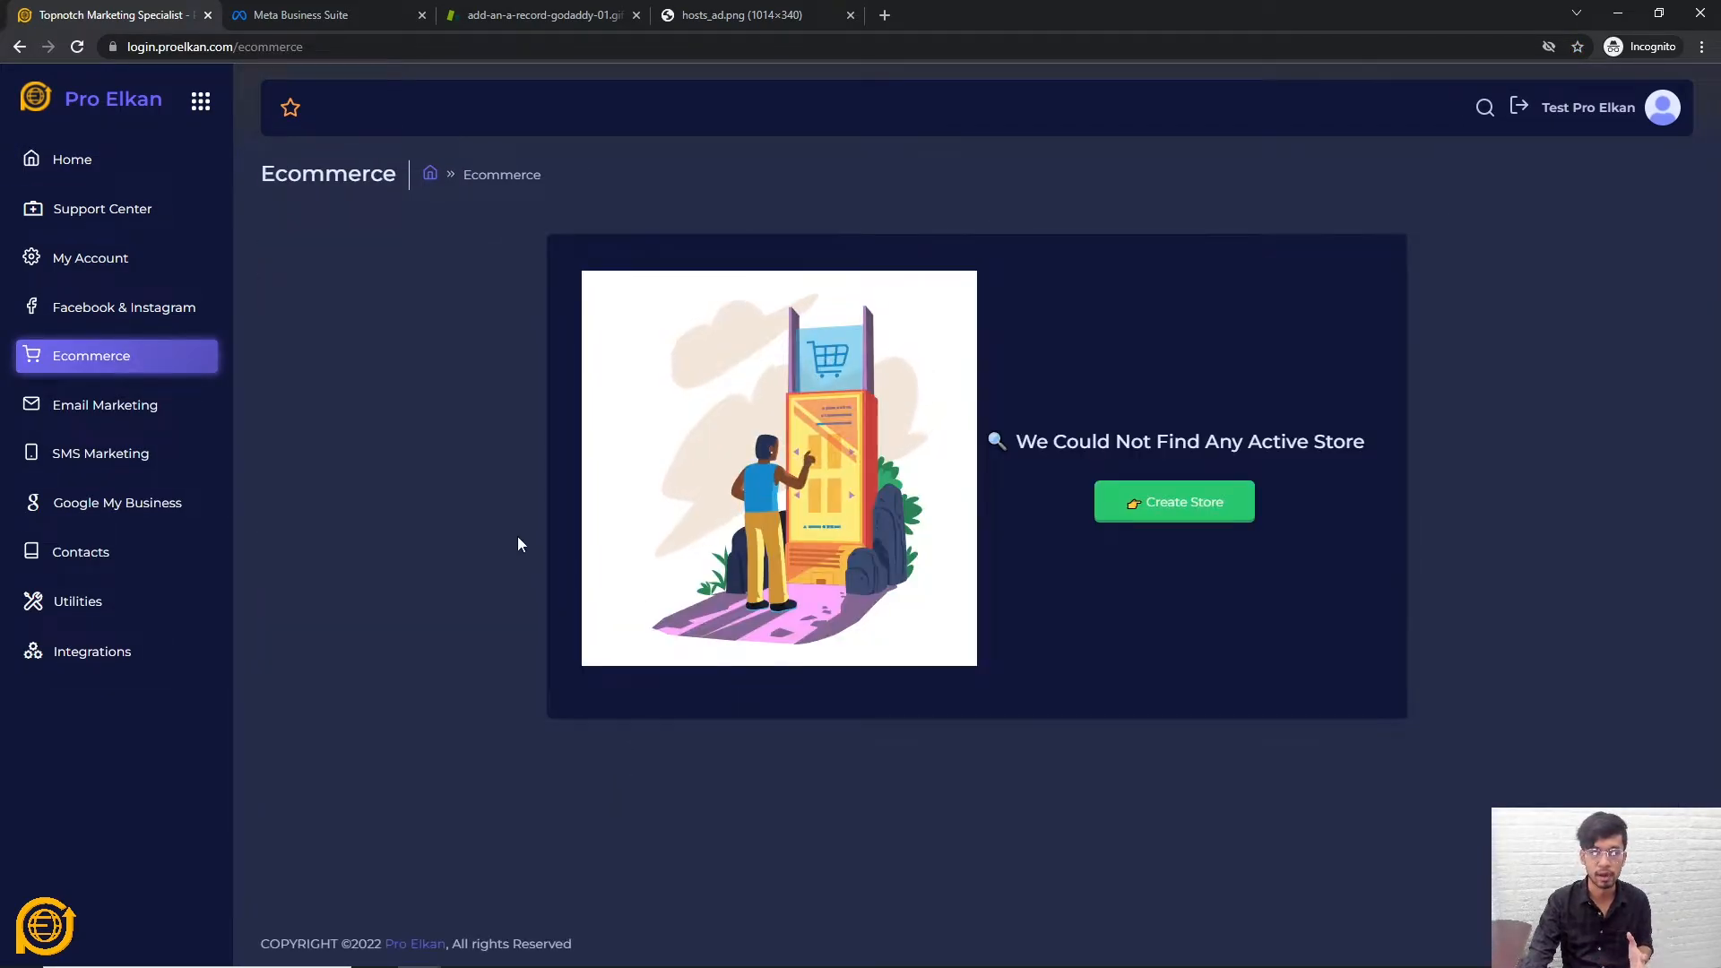
Load facebook.com in the other tab and open the list of managed pages
{"action": "left_click", "coordinate": [311, 18]}
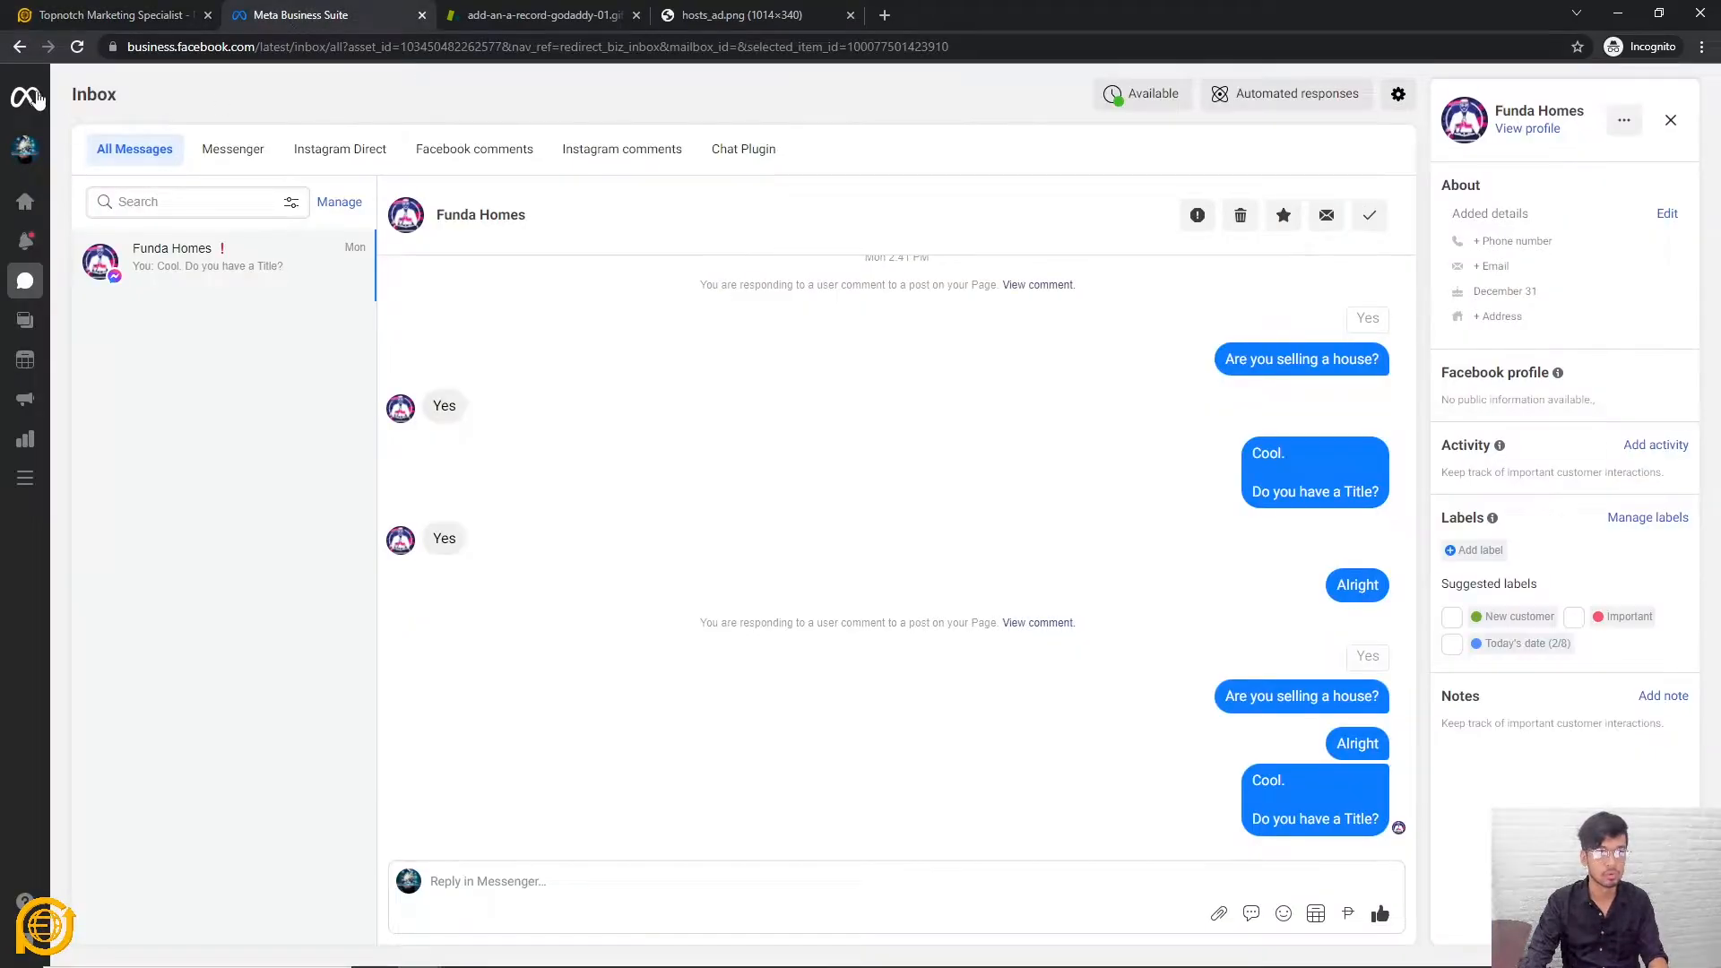
{"action": "left_click", "coordinate": [180, 47]}
{"action": "type", "text": "face"}
{"action": "key", "text": "Return"}
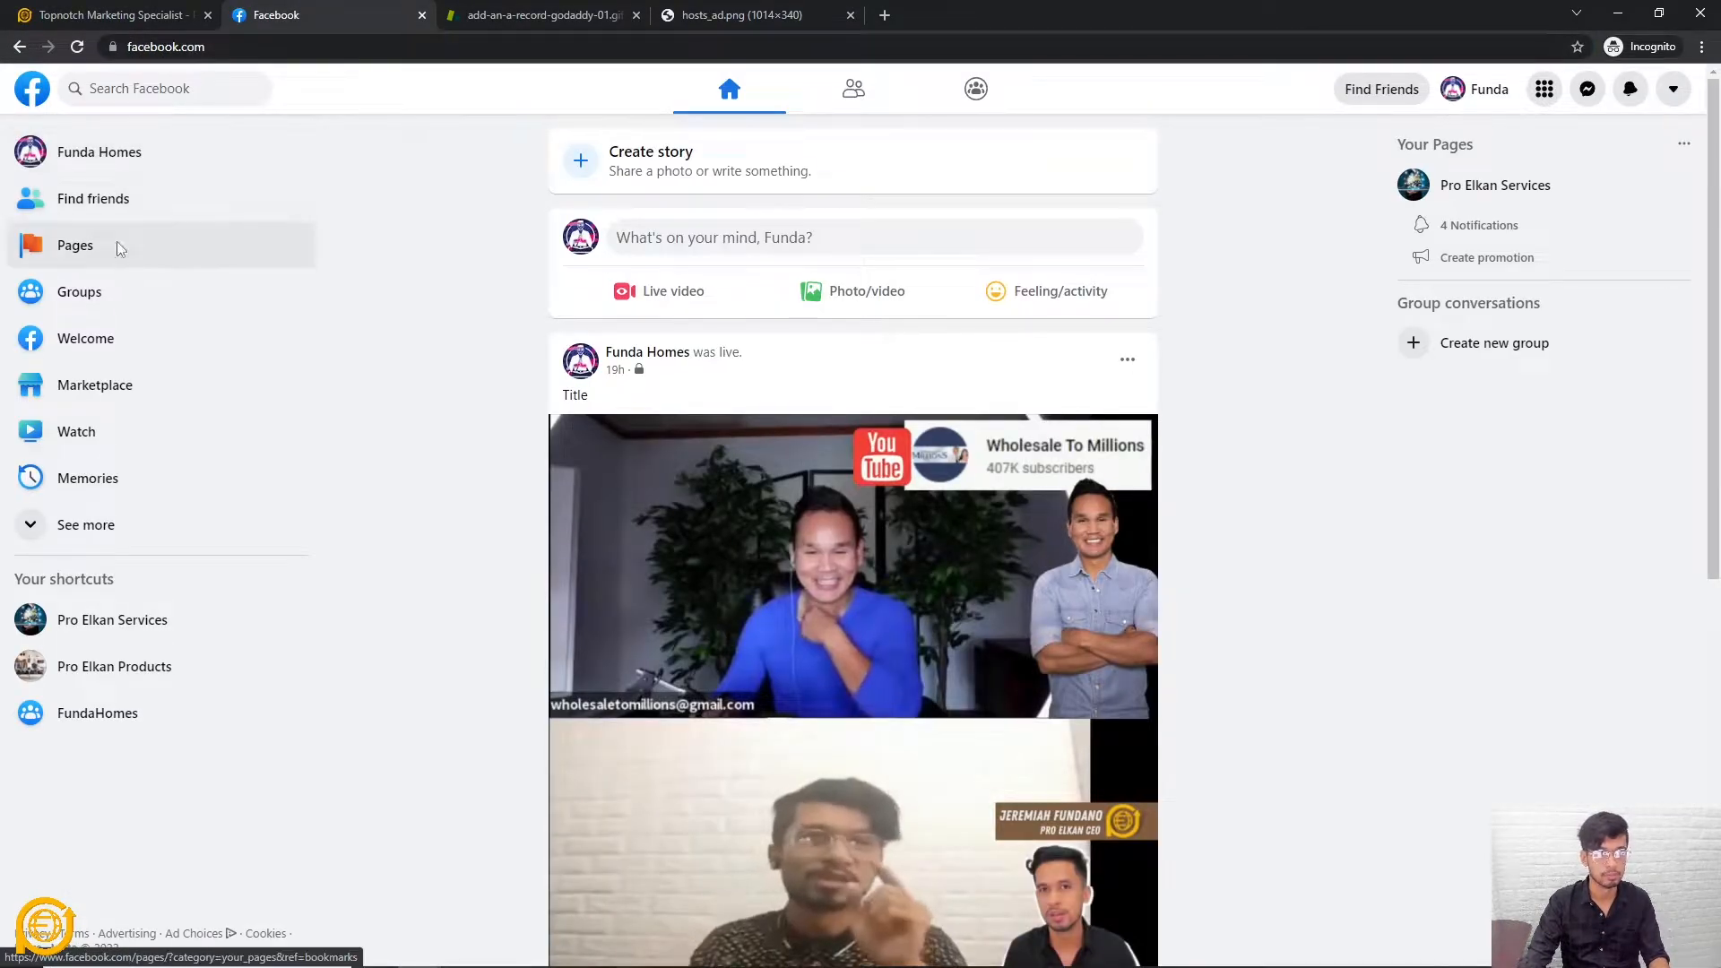
{"action": "left_click", "coordinate": [116, 245]}
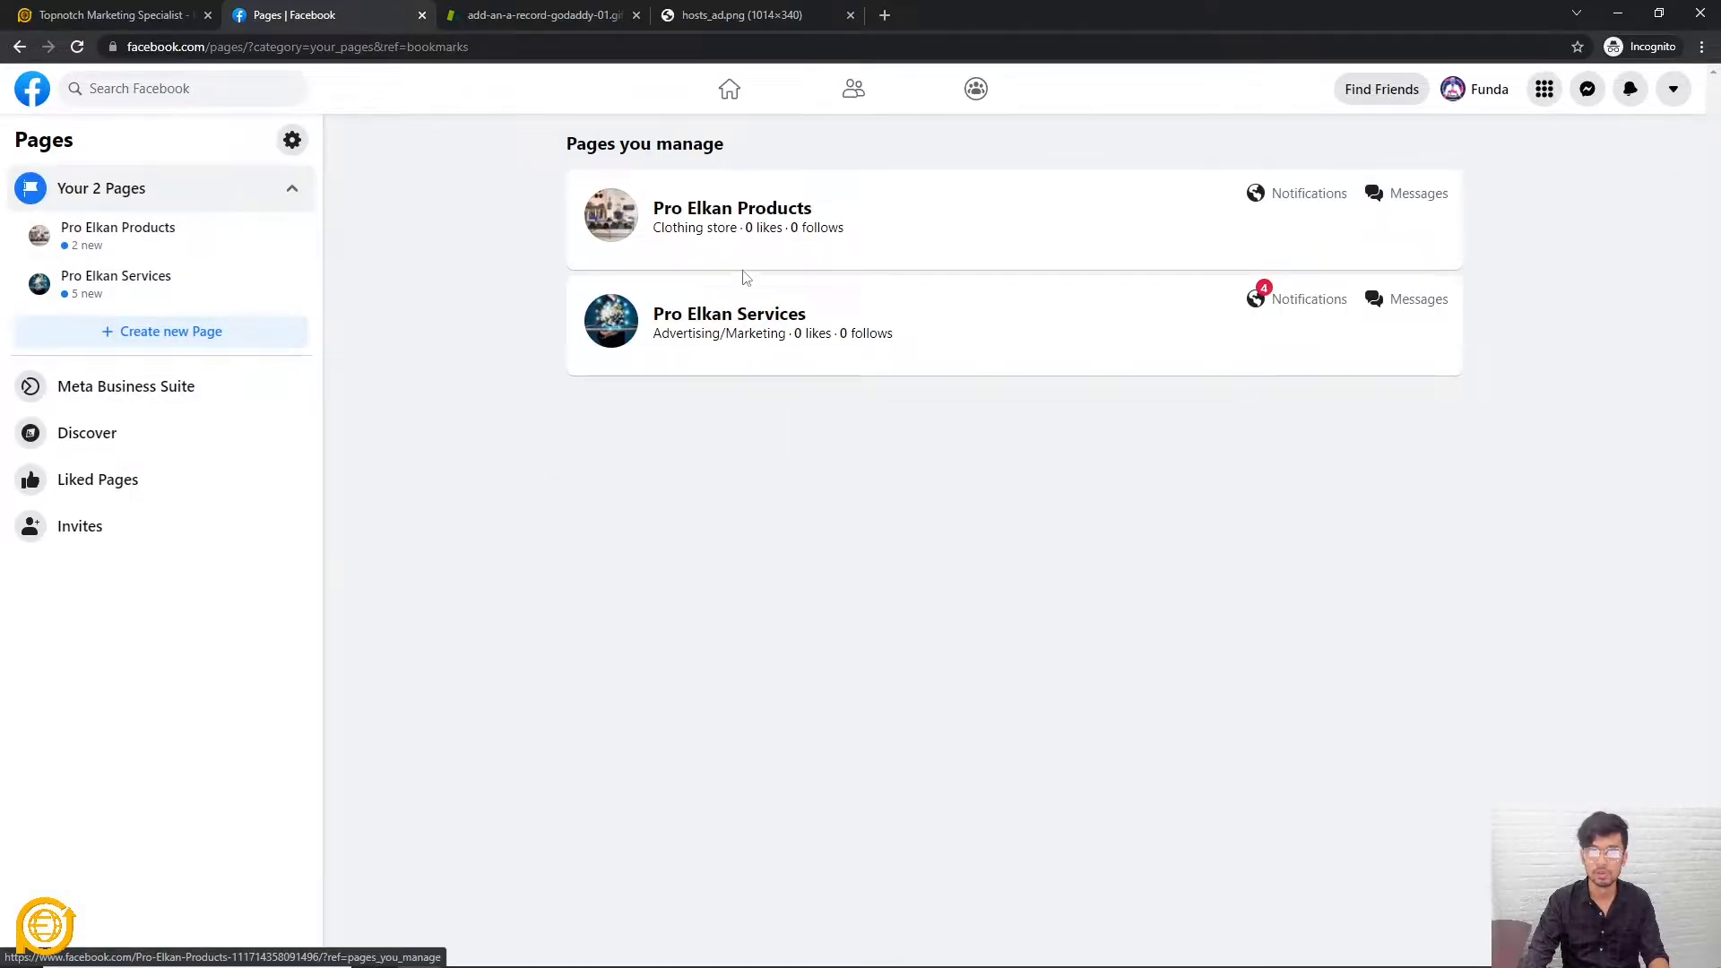
Open the Pro Elkan Products page, select its page name, and return to Pro Elkan
{"action": "left_click", "coordinate": [773, 211]}
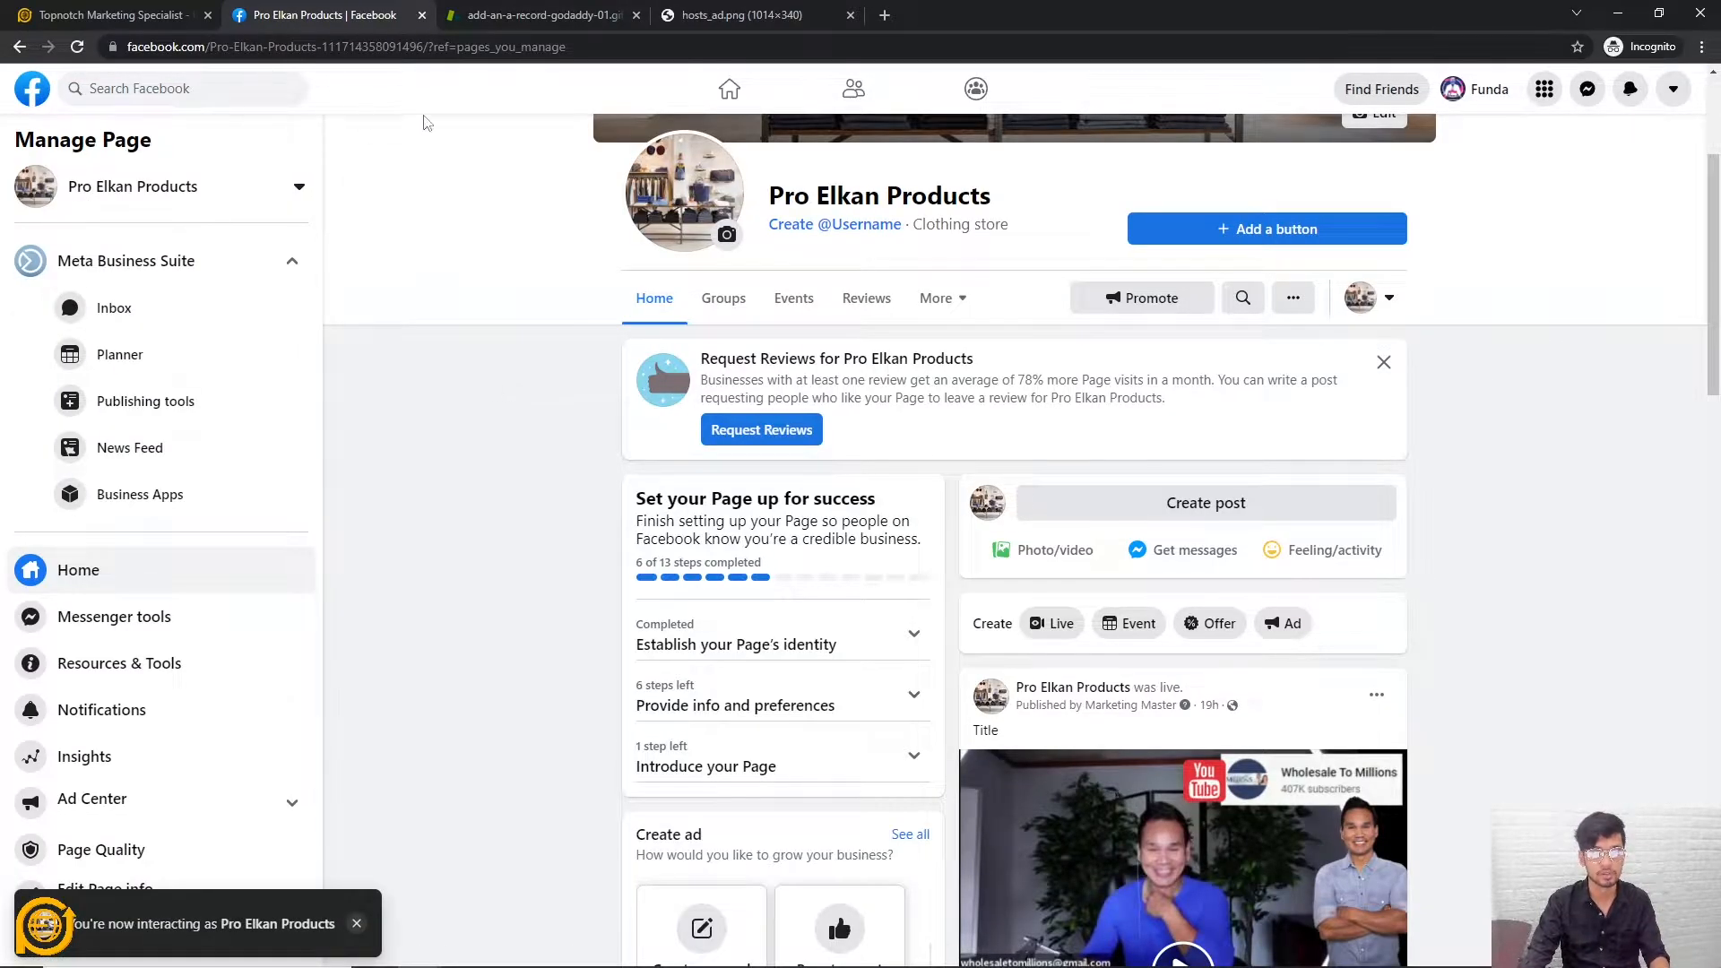
{"action": "left_click_drag", "start_coordinate": [1017, 201], "coordinate": [764, 203]}
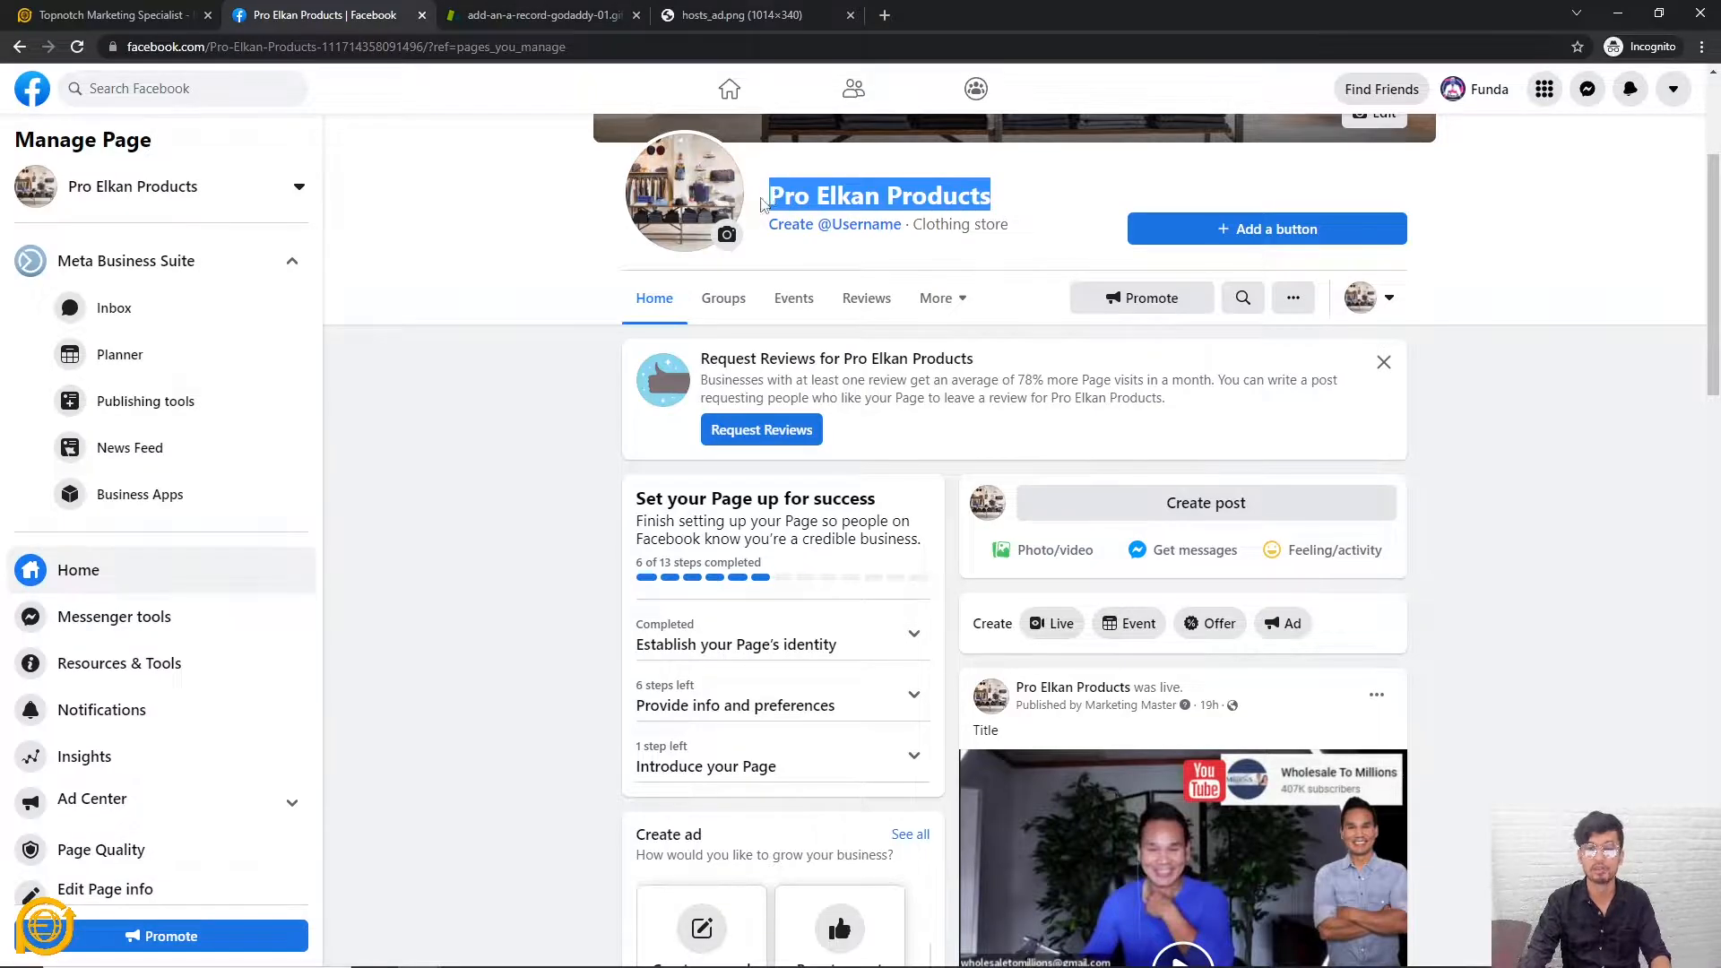
{"action": "left_click_drag", "start_coordinate": [1047, 208], "coordinate": [758, 202]}
{"action": "key", "text": "ctrl+c"}
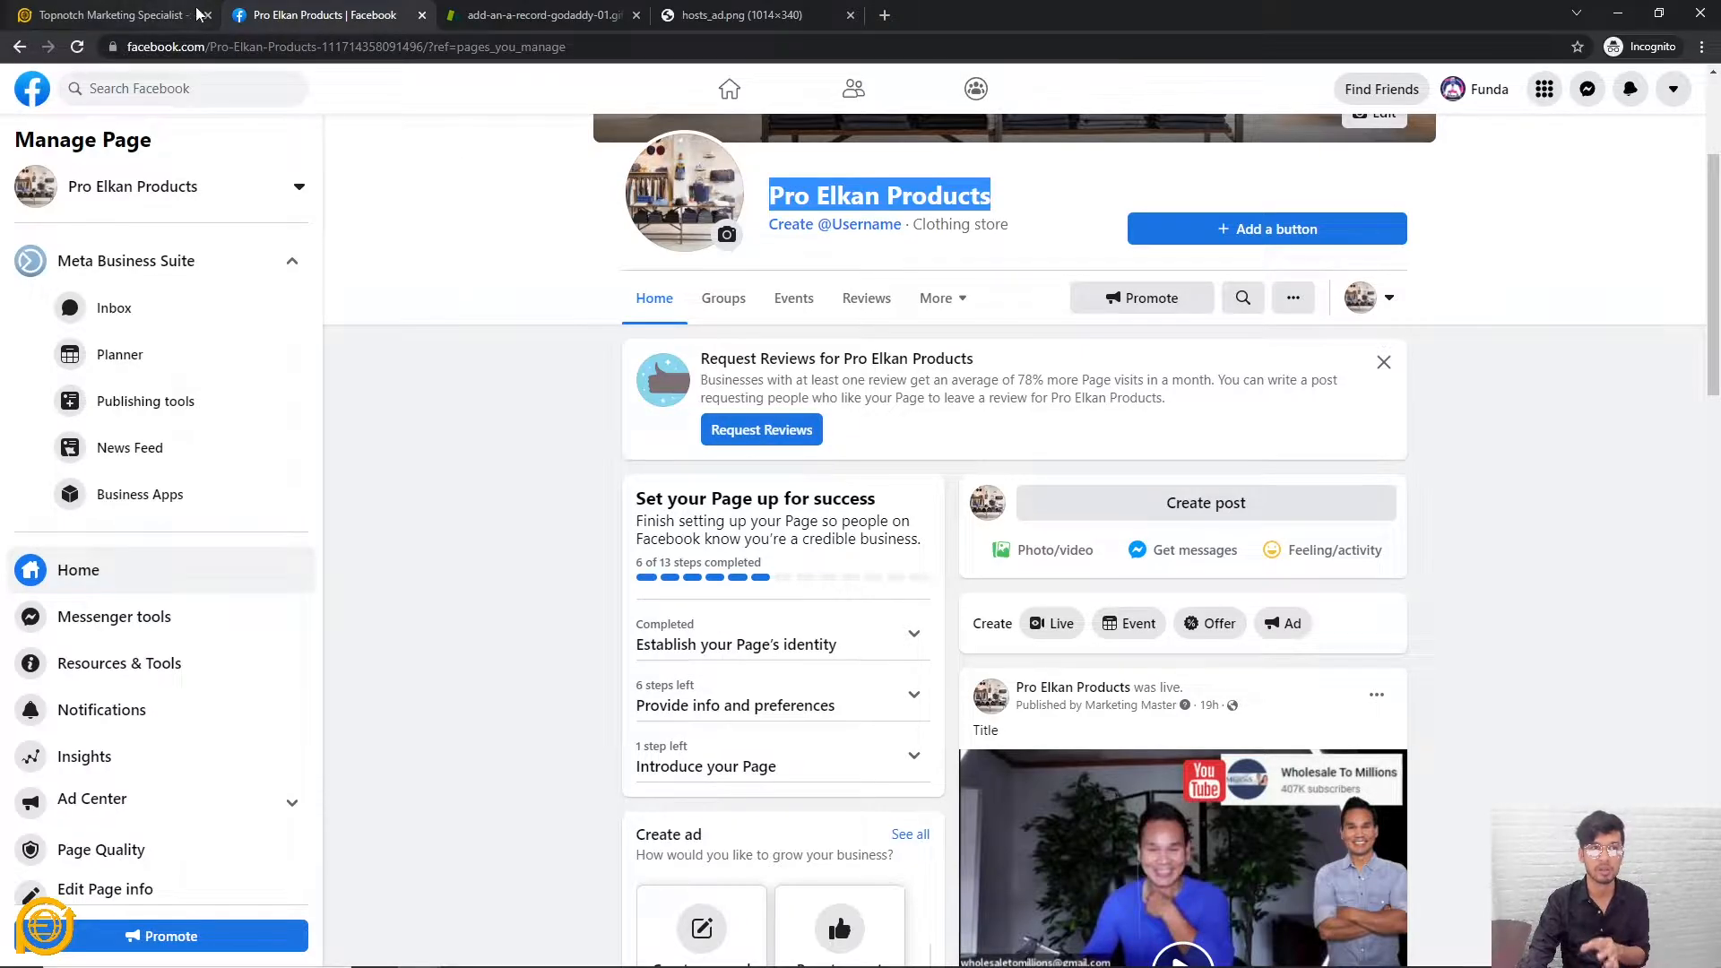
{"action": "left_click", "coordinate": [149, 16]}
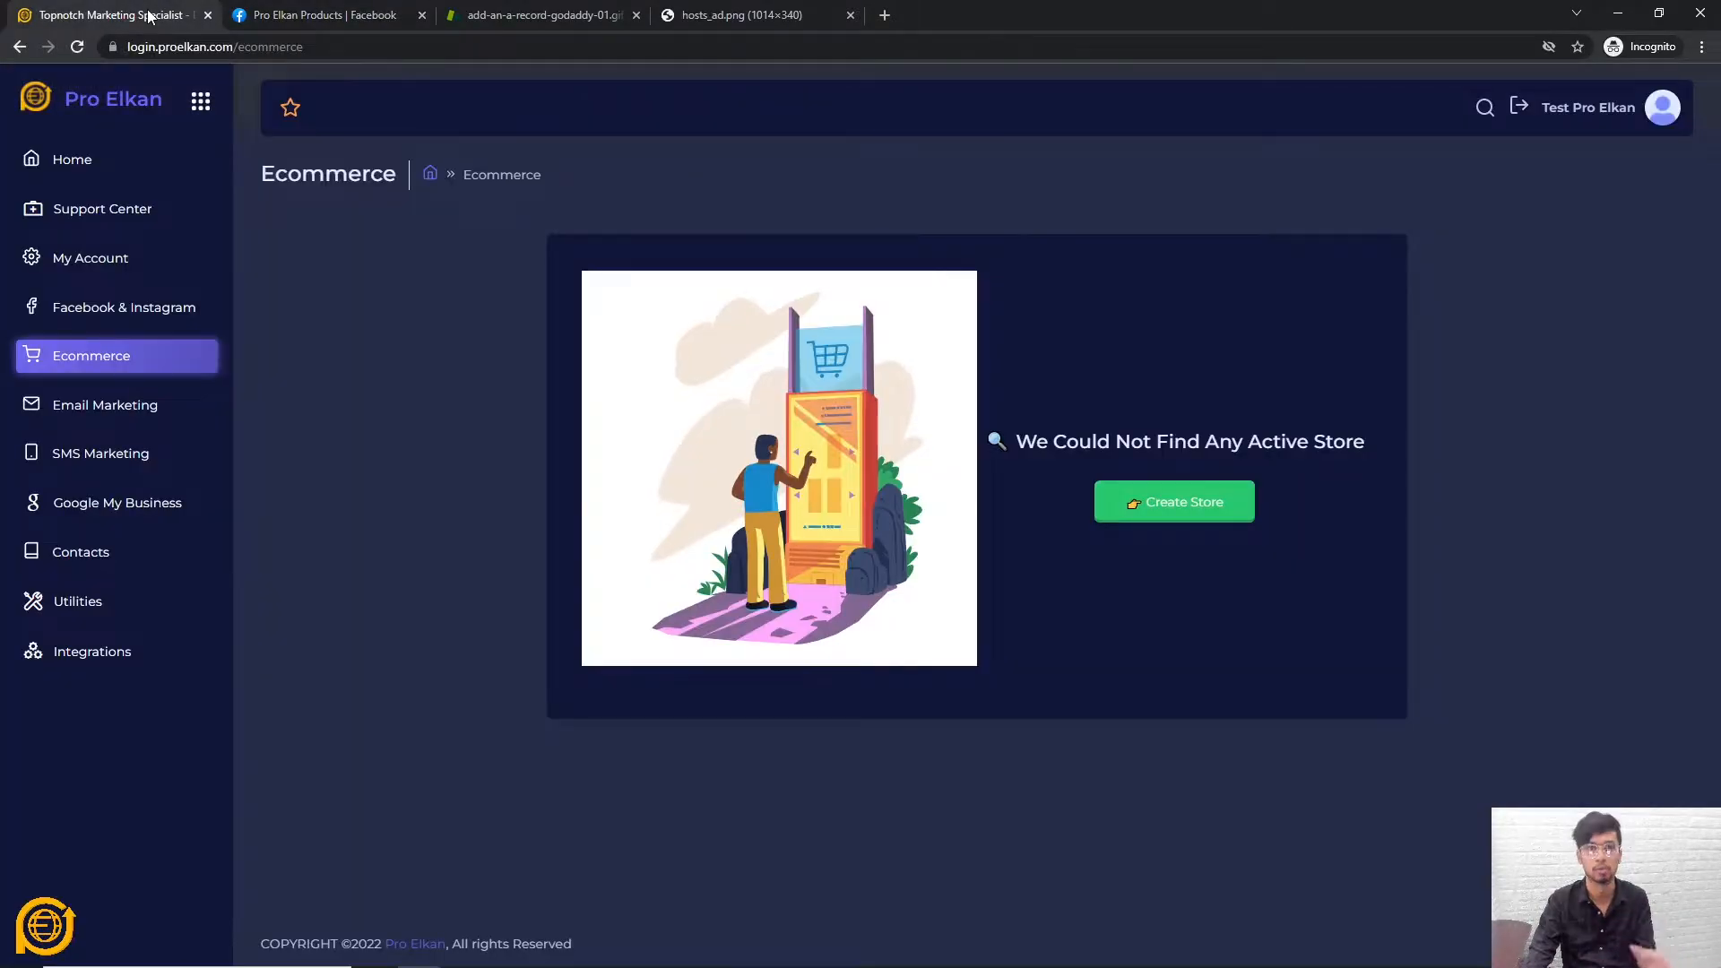
Choose Create Store, then Create New to build the store from scratch
{"action": "left_click", "coordinate": [1156, 507]}
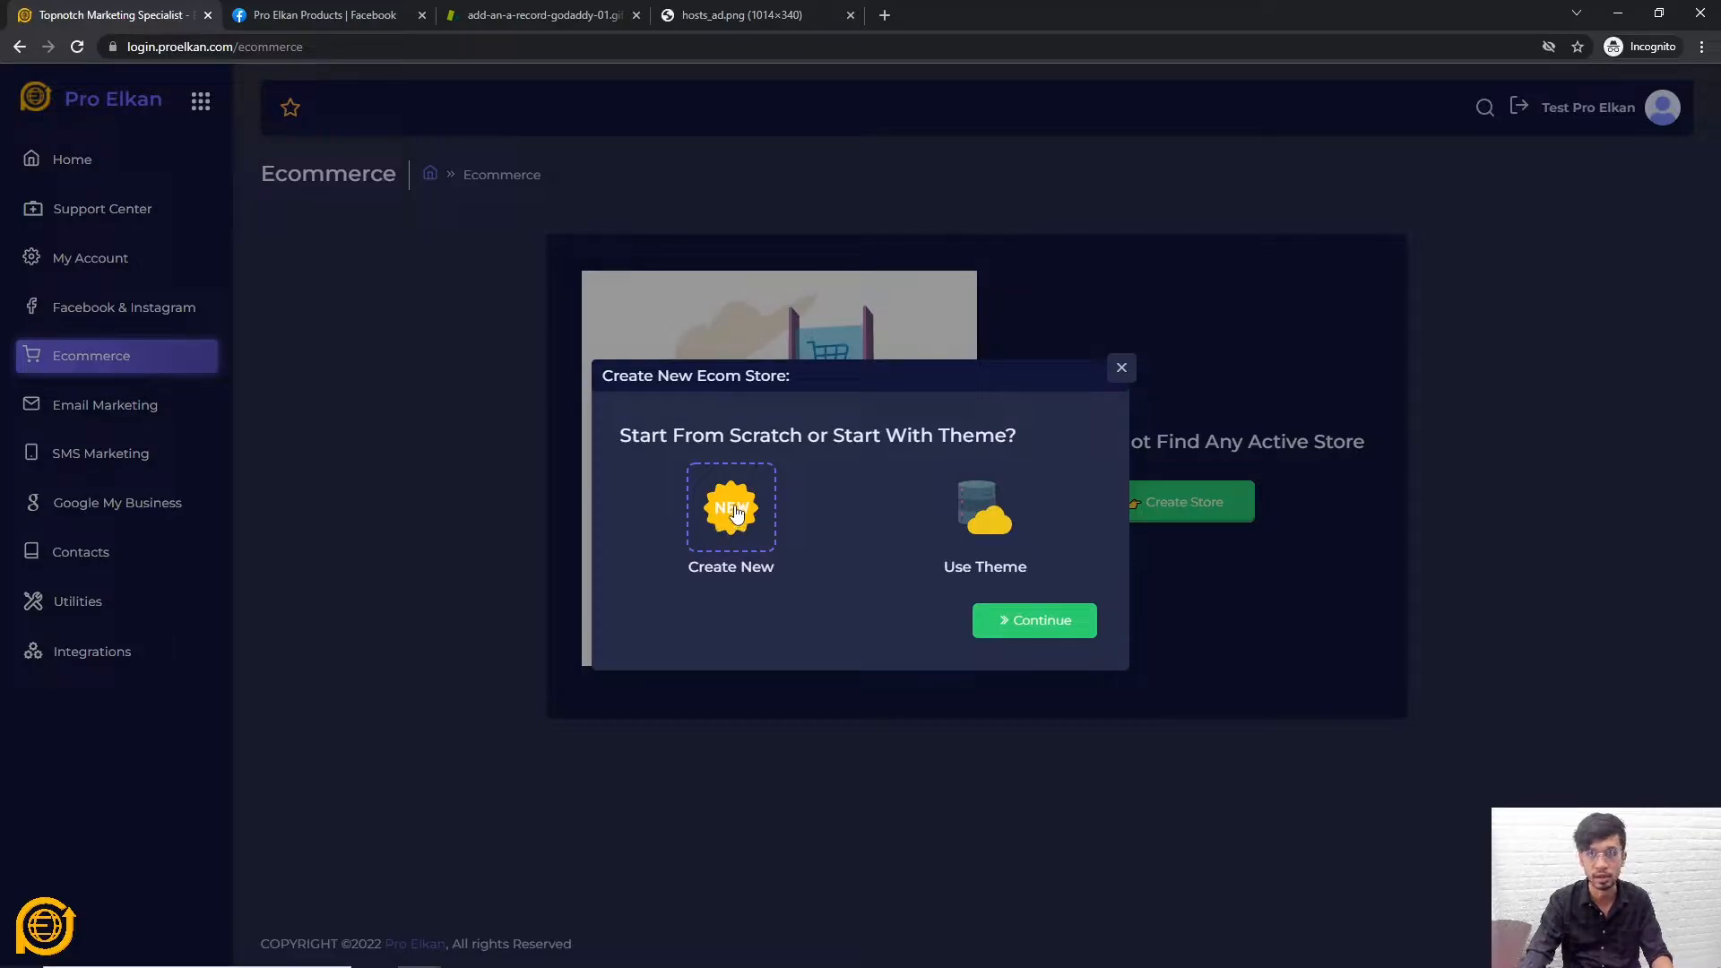
{"action": "left_click", "coordinate": [1031, 621]}
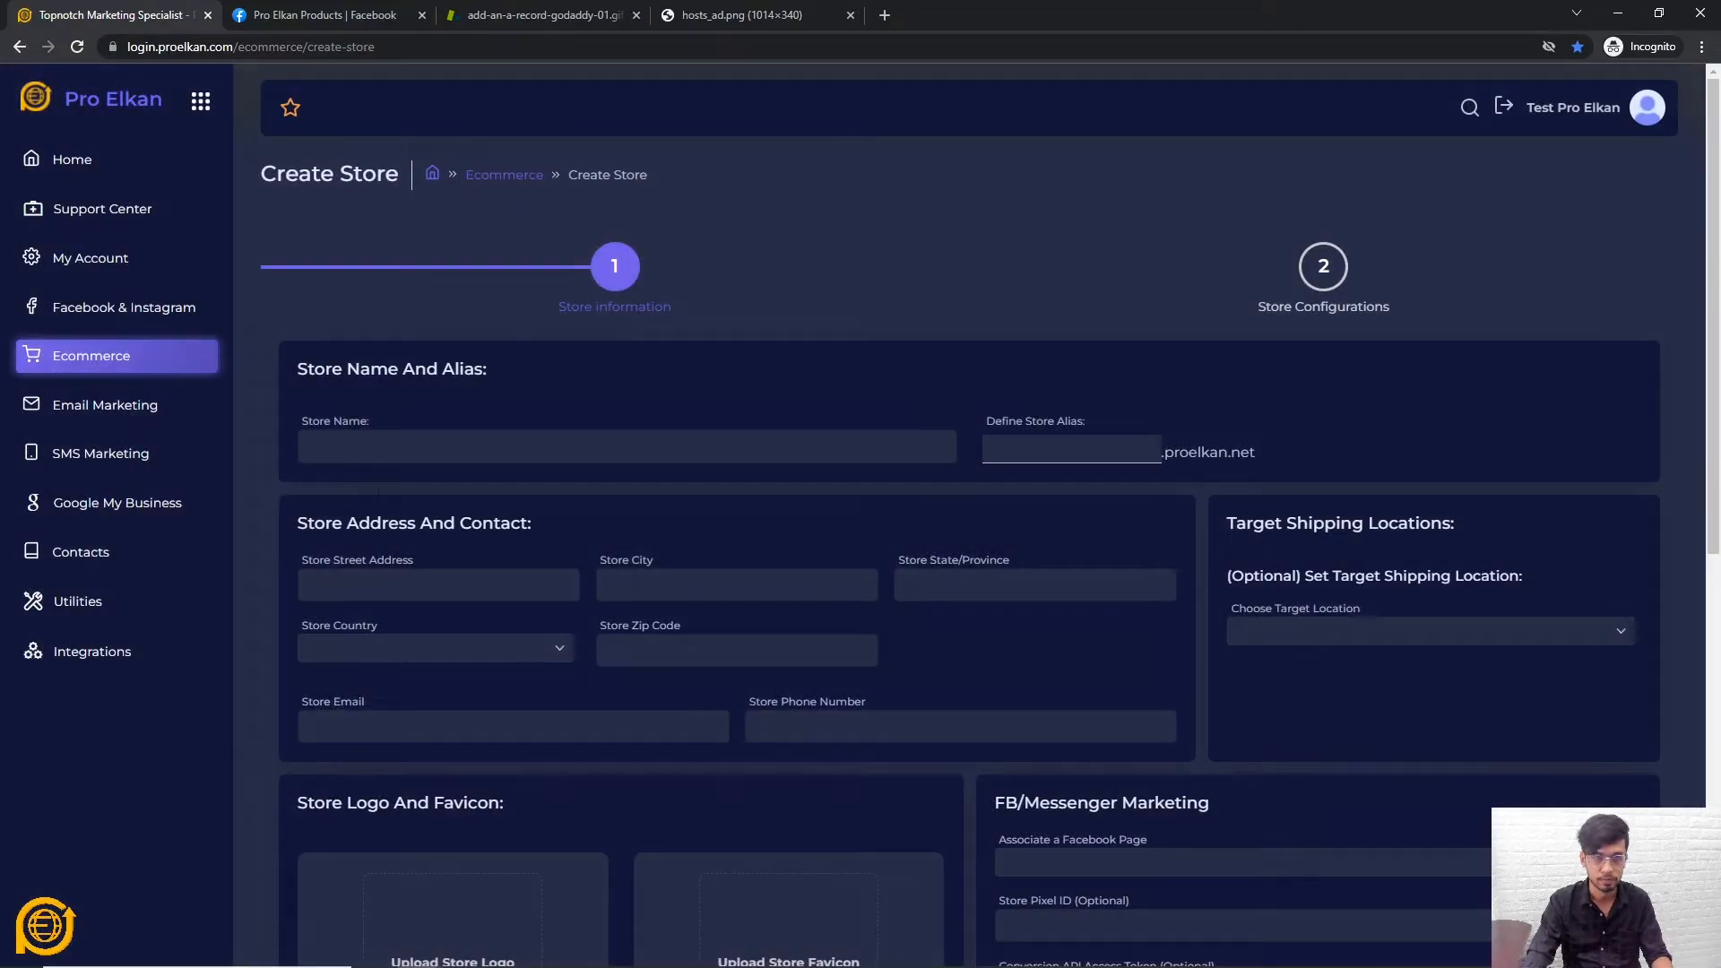
Paste Pro Elkan Products into the Store Name field
{"action": "scroll", "coordinate": [547, 314], "scroll_direction": "down", "scroll_amount": 2}
{"action": "scroll", "coordinate": [579, 323], "scroll_direction": "up", "scroll_amount": 1}
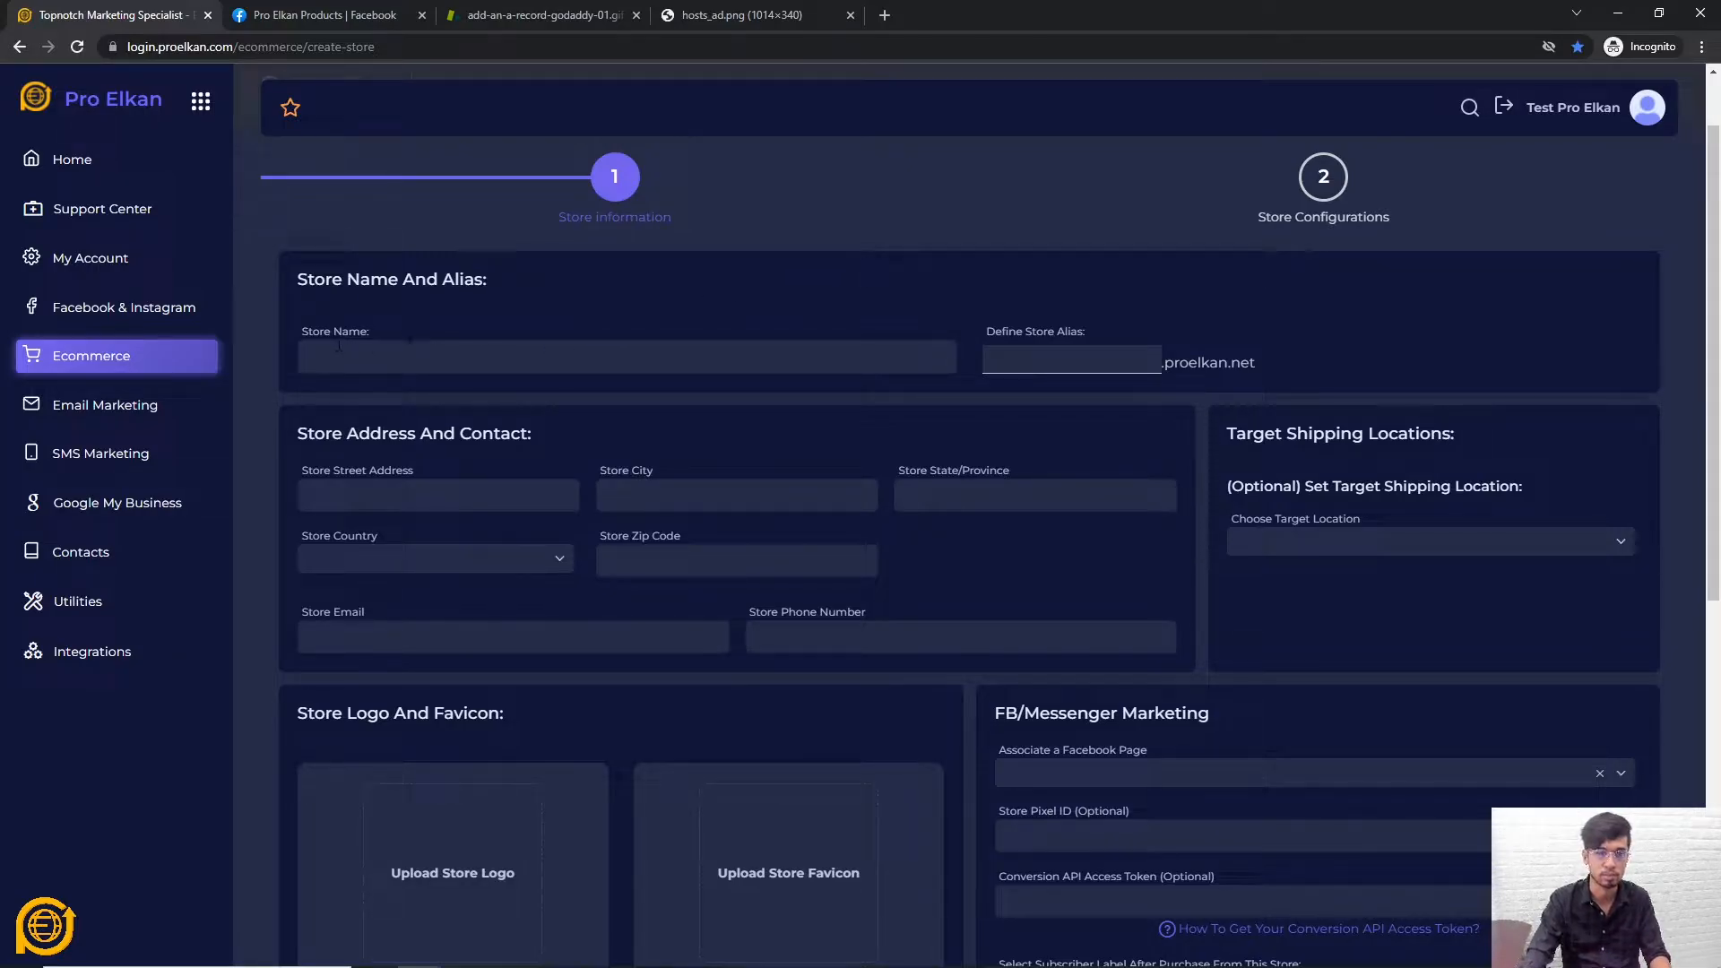
{"action": "left_click", "coordinate": [376, 357]}
{"action": "left_click", "coordinate": [1041, 360]}
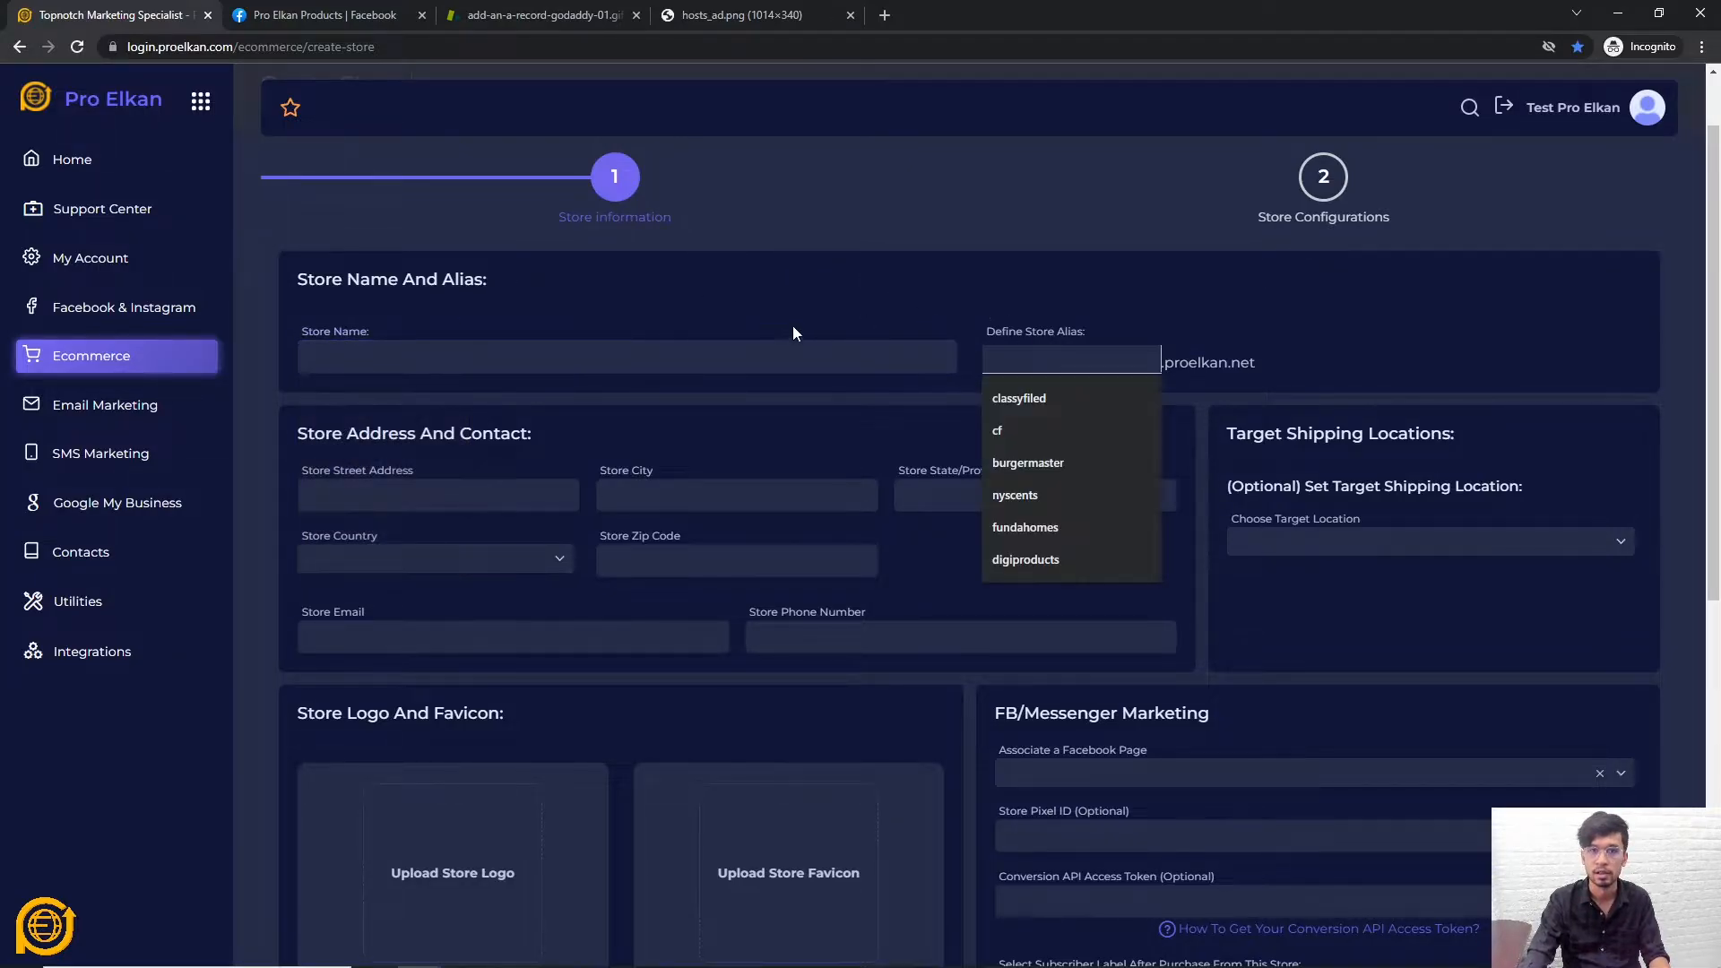
{"action": "left_click", "coordinate": [789, 285]}
{"action": "scroll", "coordinate": [635, 341], "scroll_direction": "down", "scroll_amount": 3}
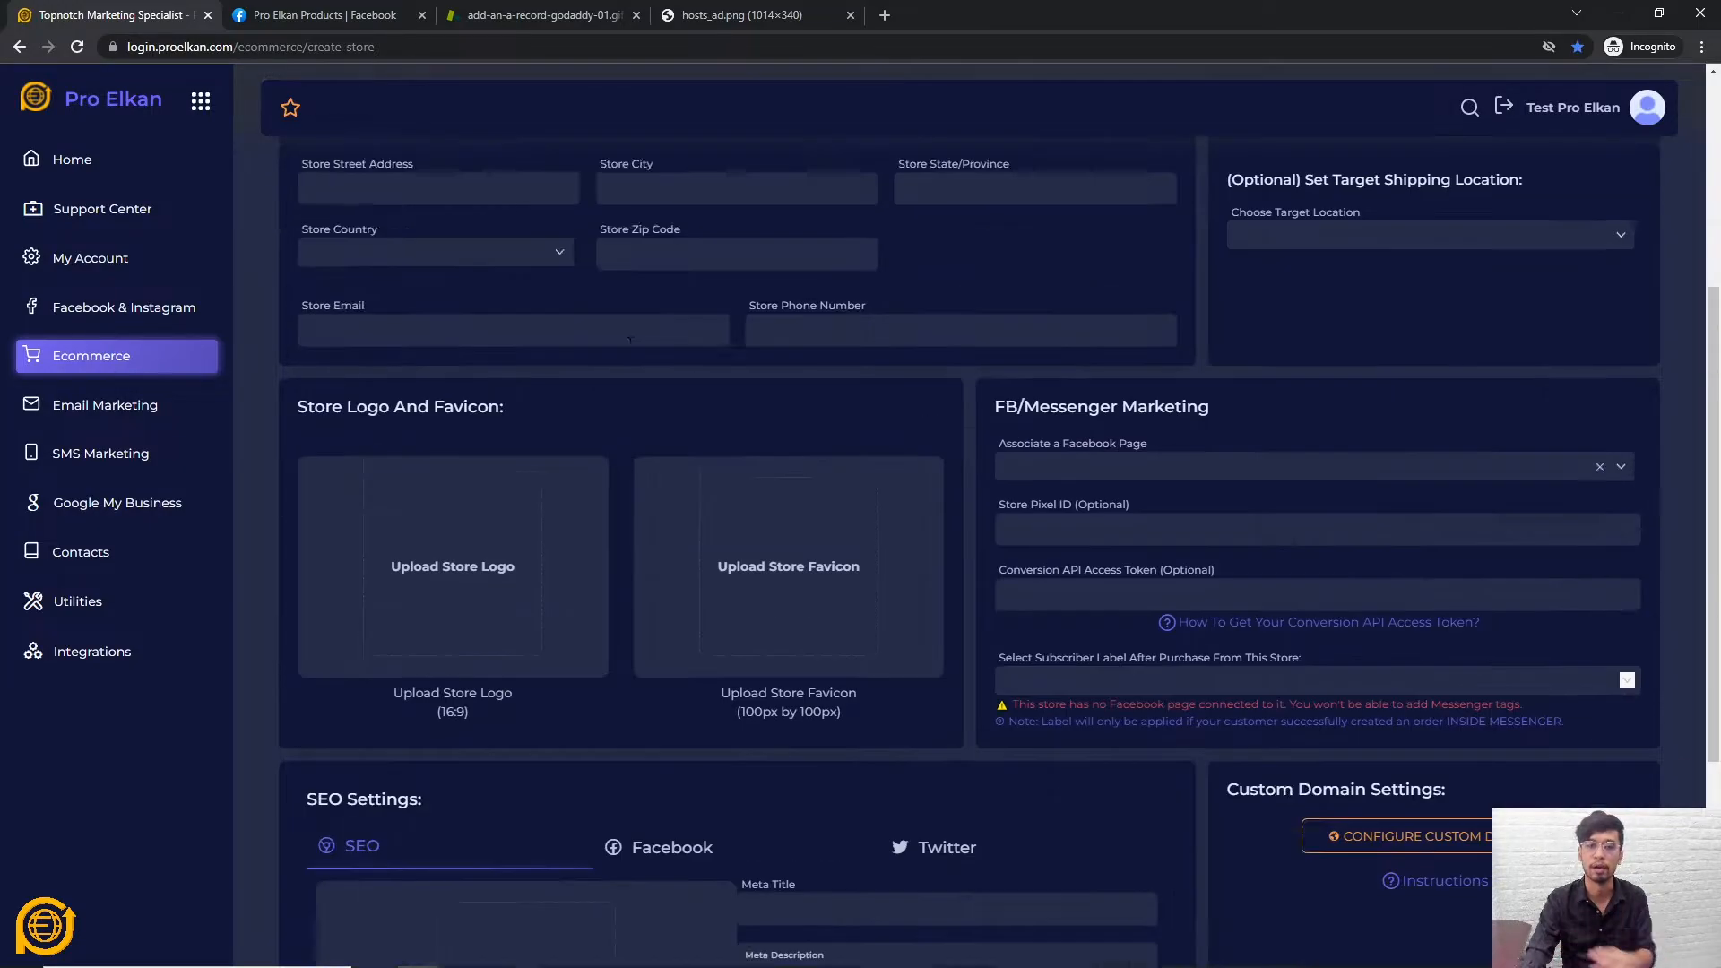
{"action": "scroll", "coordinate": [641, 363], "scroll_direction": "up", "scroll_amount": 3}
{"action": "left_click", "coordinate": [555, 354]}
{"action": "key", "text": "ctrl+v"}
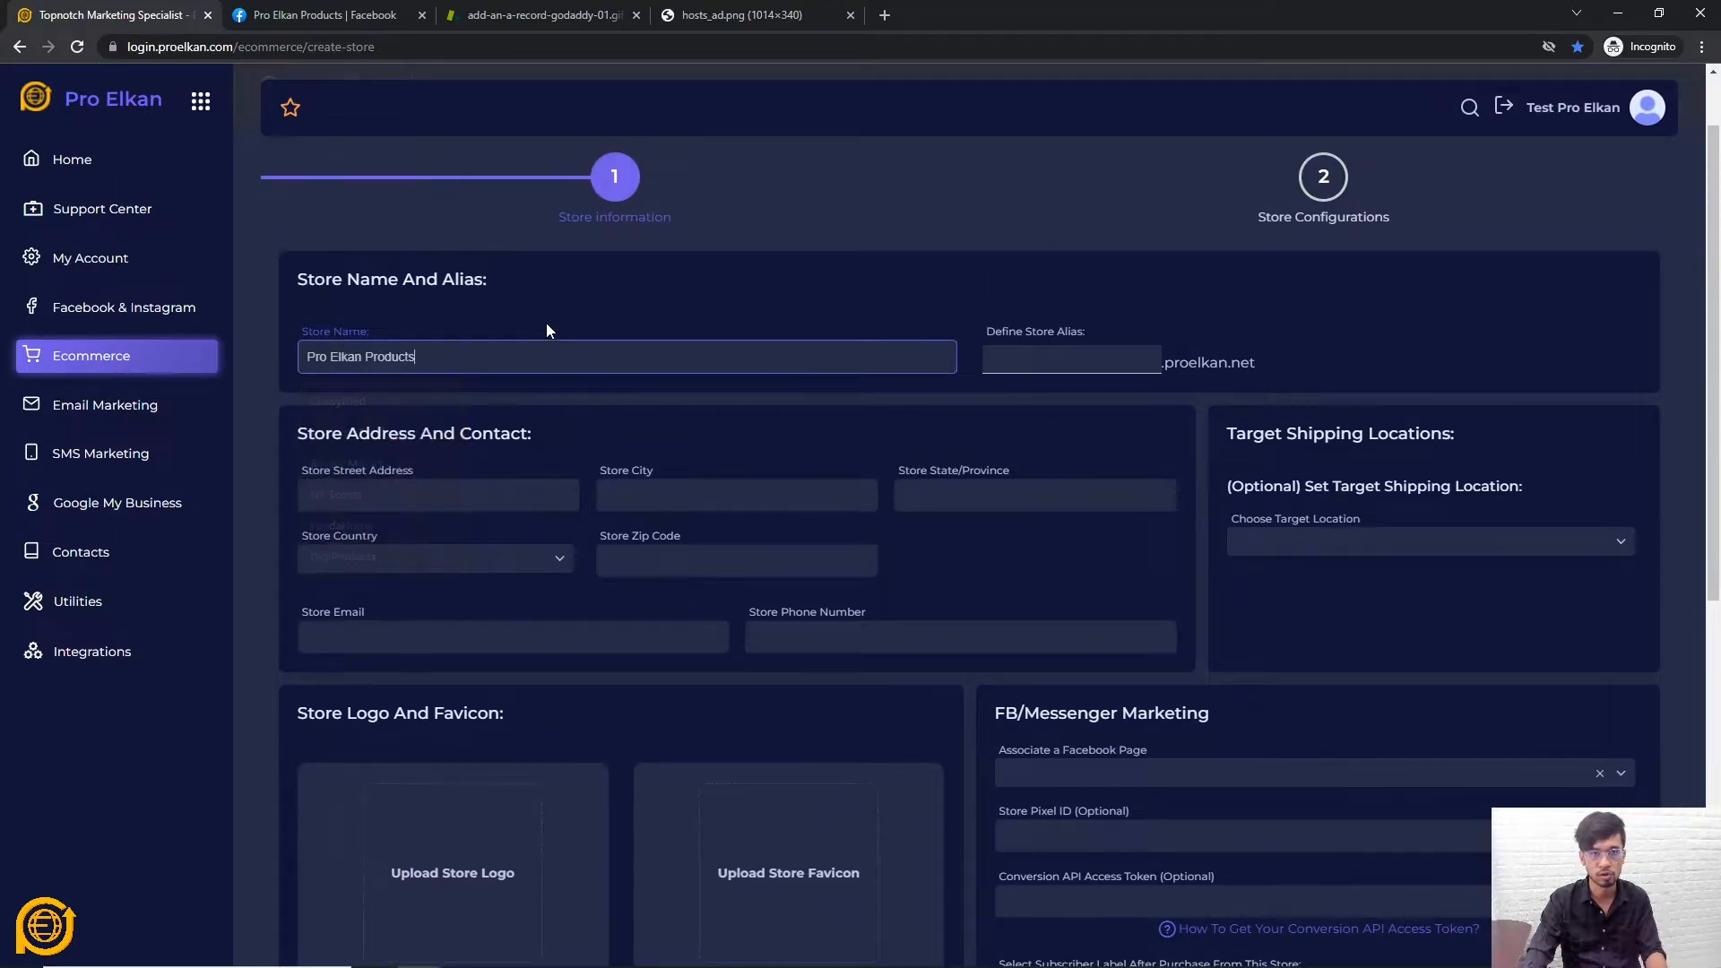
{"action": "left_click", "coordinate": [588, 294]}
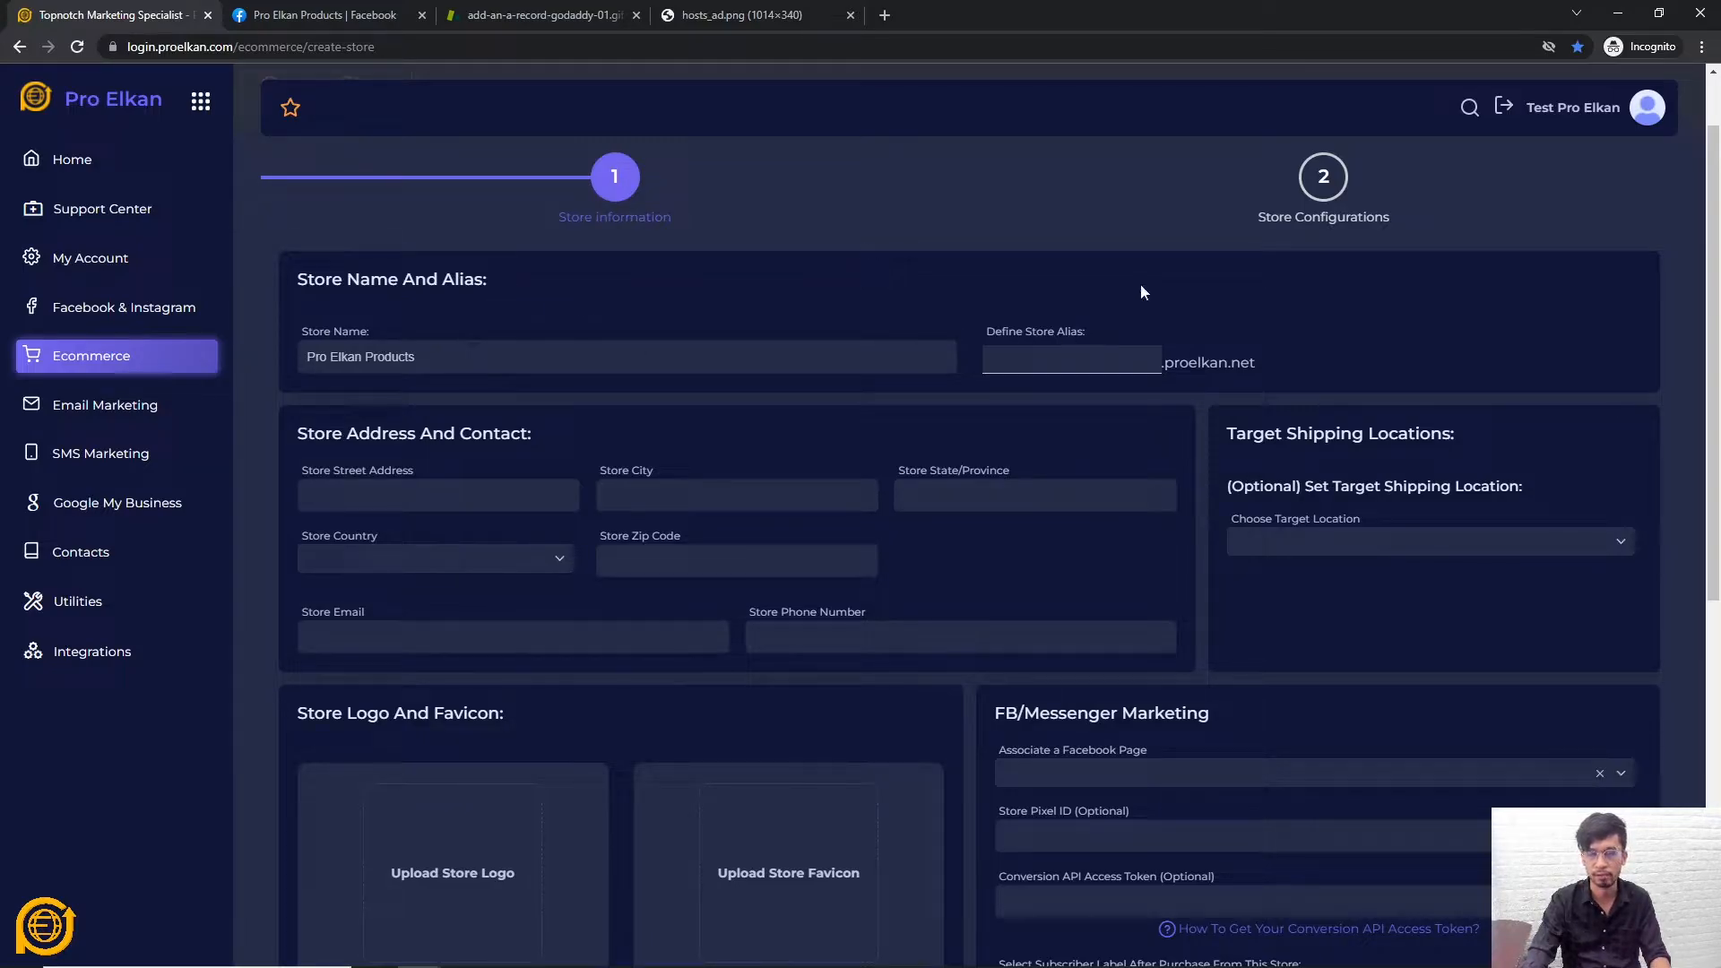
Copy the store name into Define Store Alias, giving pro-elkan-products.proelkan.net
{"action": "scroll", "coordinate": [872, 299], "scroll_direction": "down", "scroll_amount": 1}
{"action": "scroll", "coordinate": [1024, 420], "scroll_direction": "up", "scroll_amount": 3}
{"action": "left_click", "coordinate": [1030, 449]}
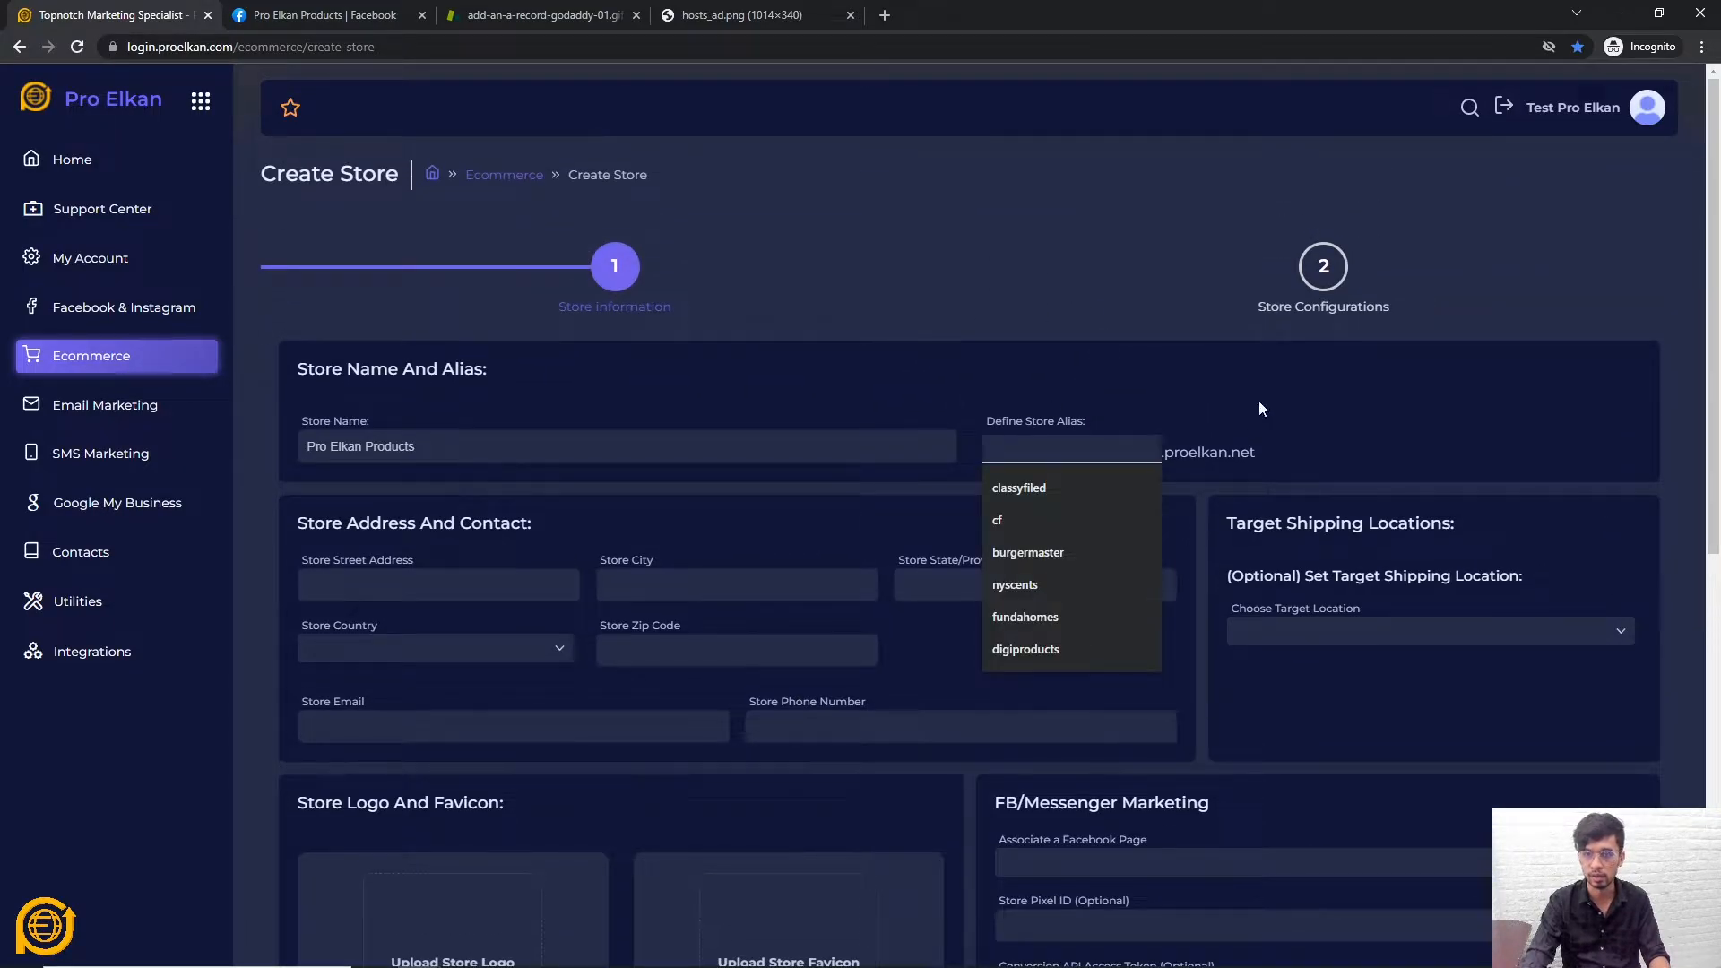
{"action": "left_click", "coordinate": [1064, 453]}
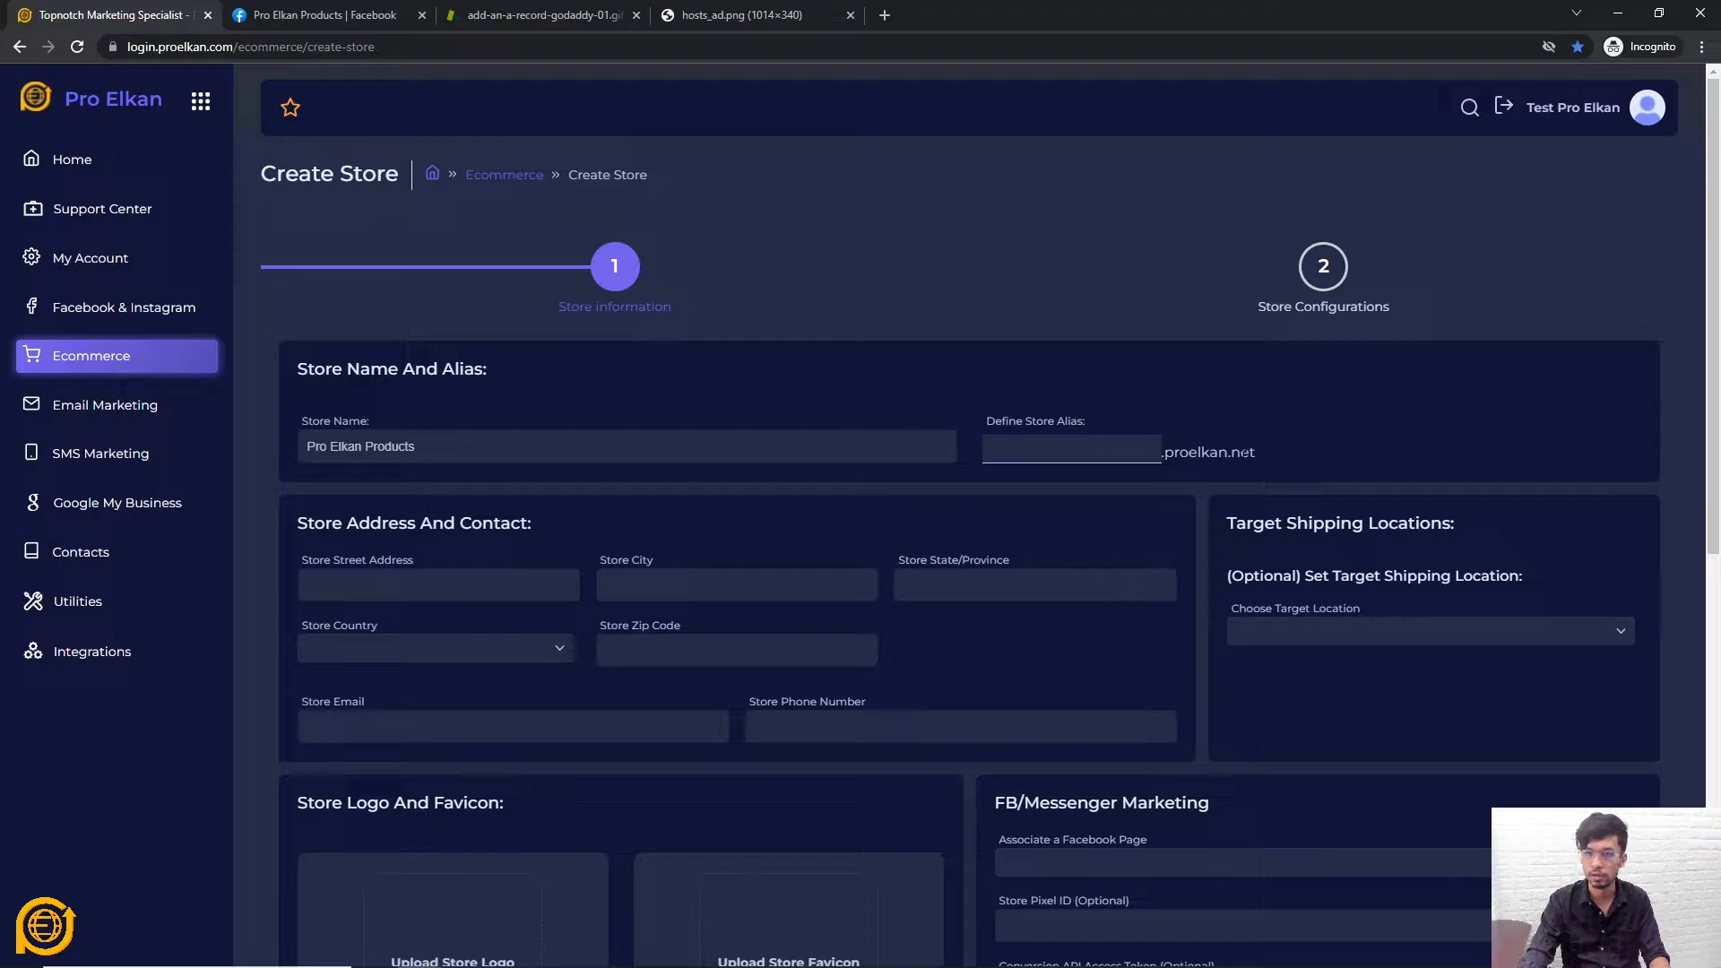
{"action": "left_click_drag", "start_coordinate": [1254, 453], "coordinate": [1163, 453]}
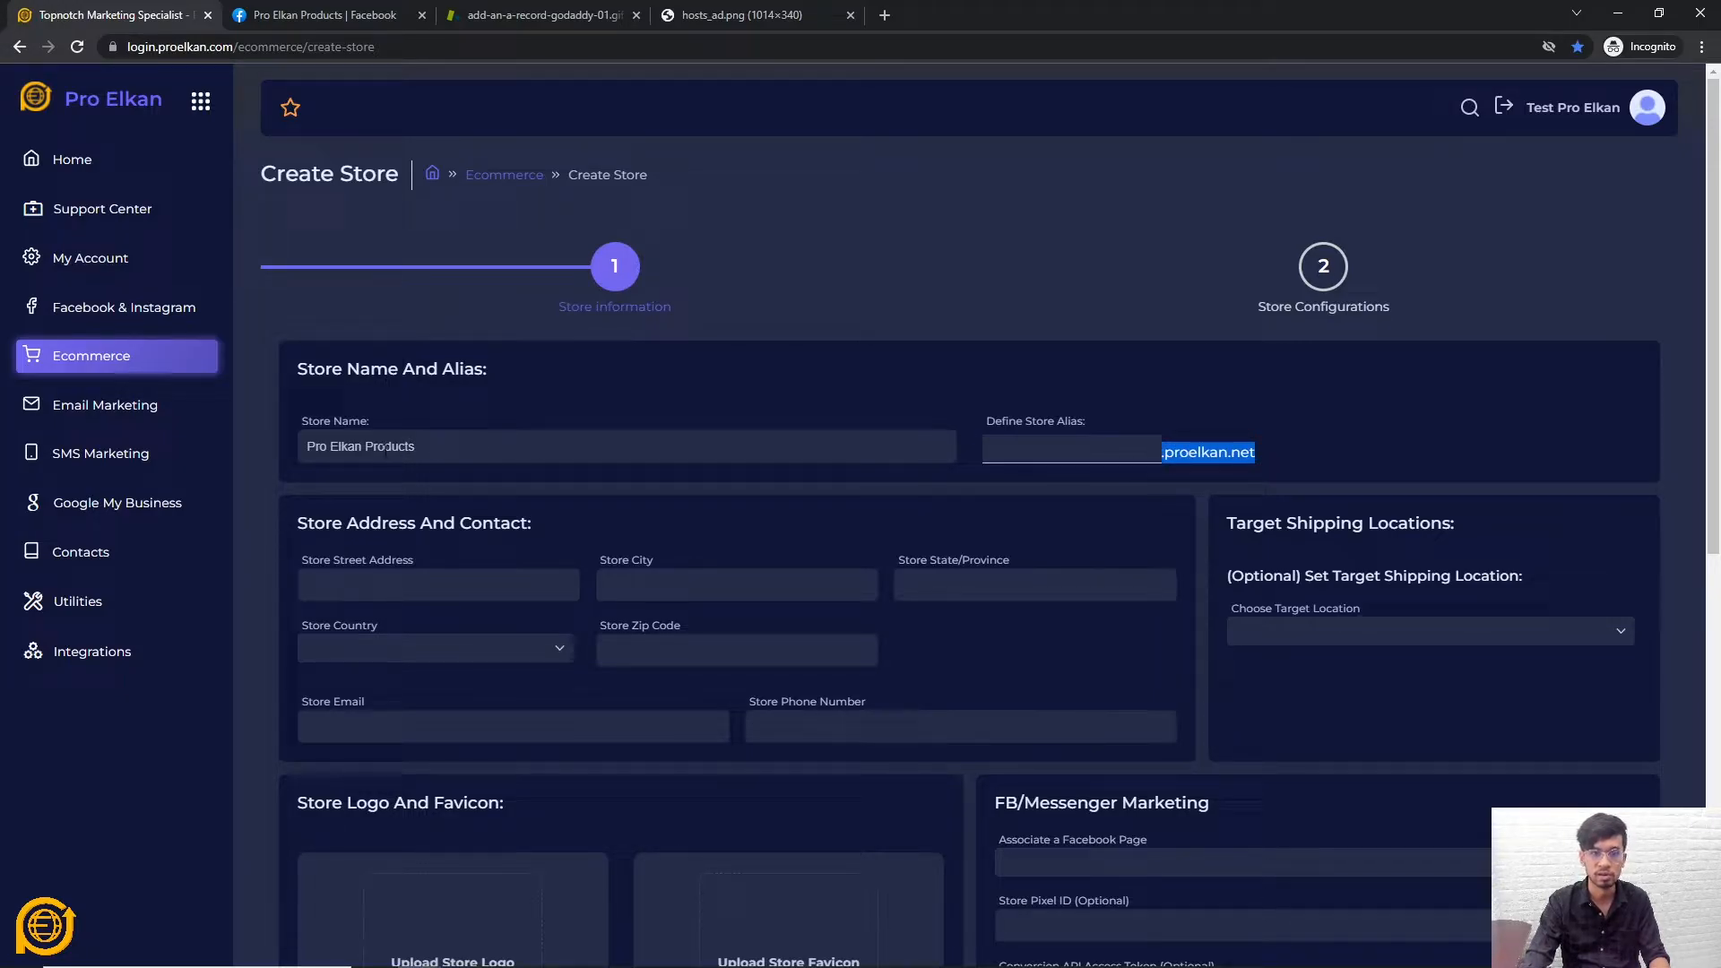
{"action": "triple_click", "coordinate": [496, 446]}
{"action": "key", "text": "ctrl+c"}
{"action": "left_click", "coordinate": [1040, 446]}
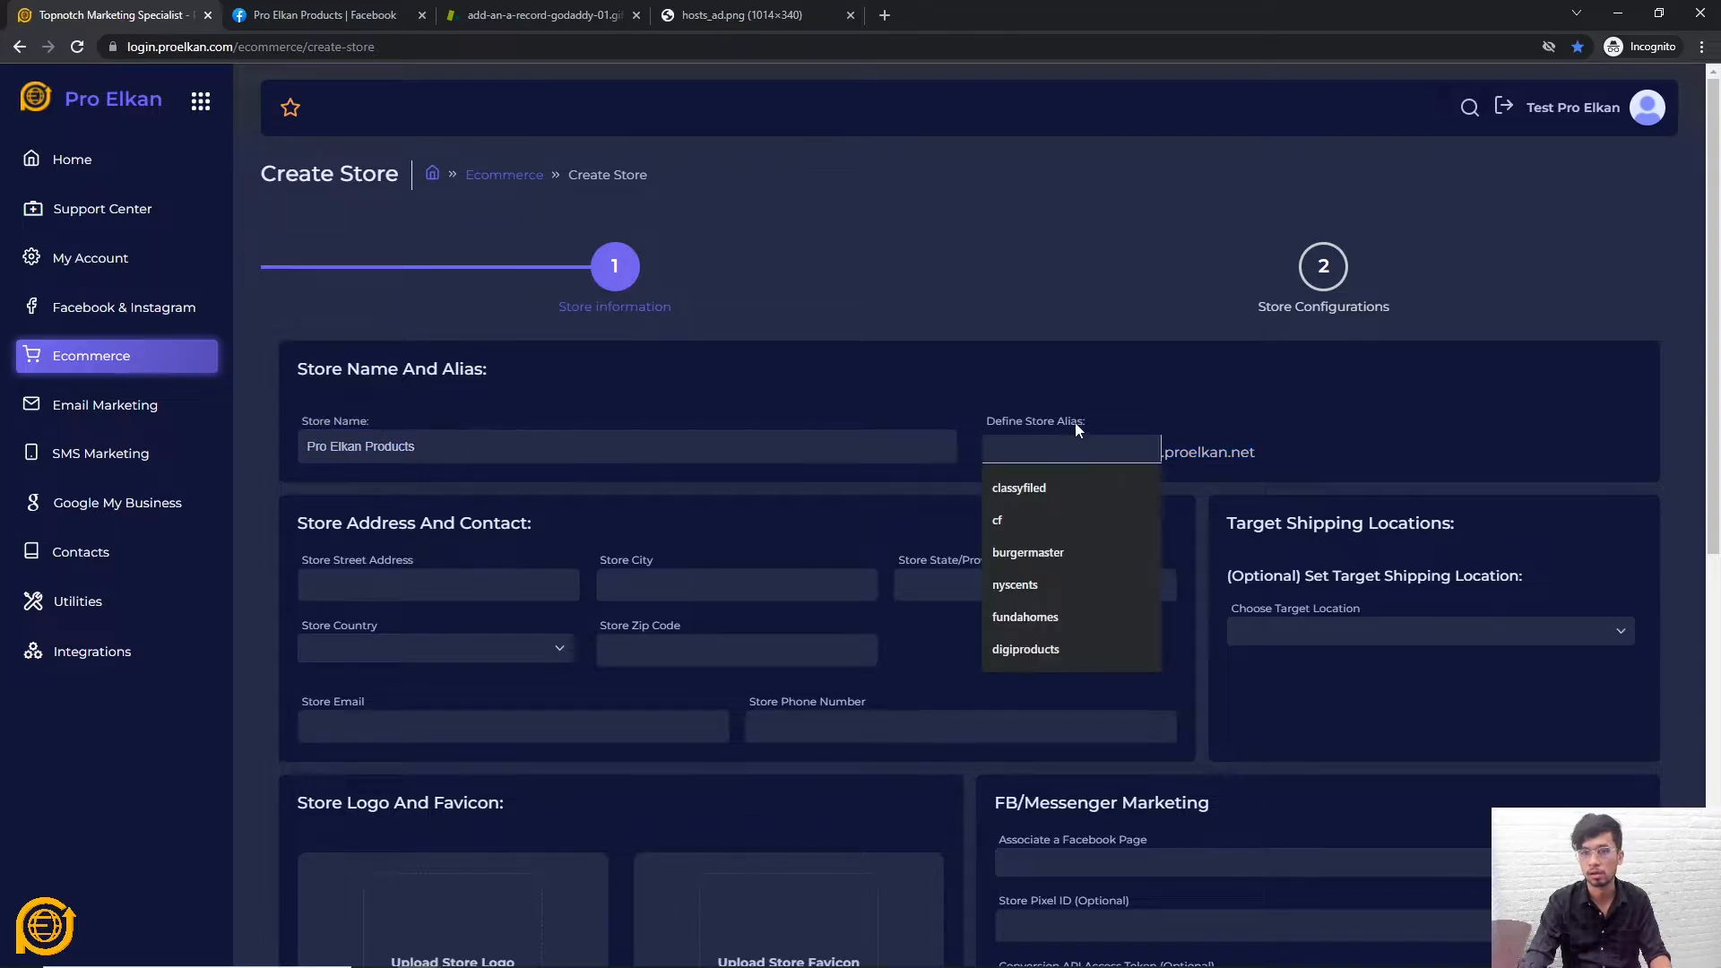
{"action": "key", "text": "ctrl+v"}
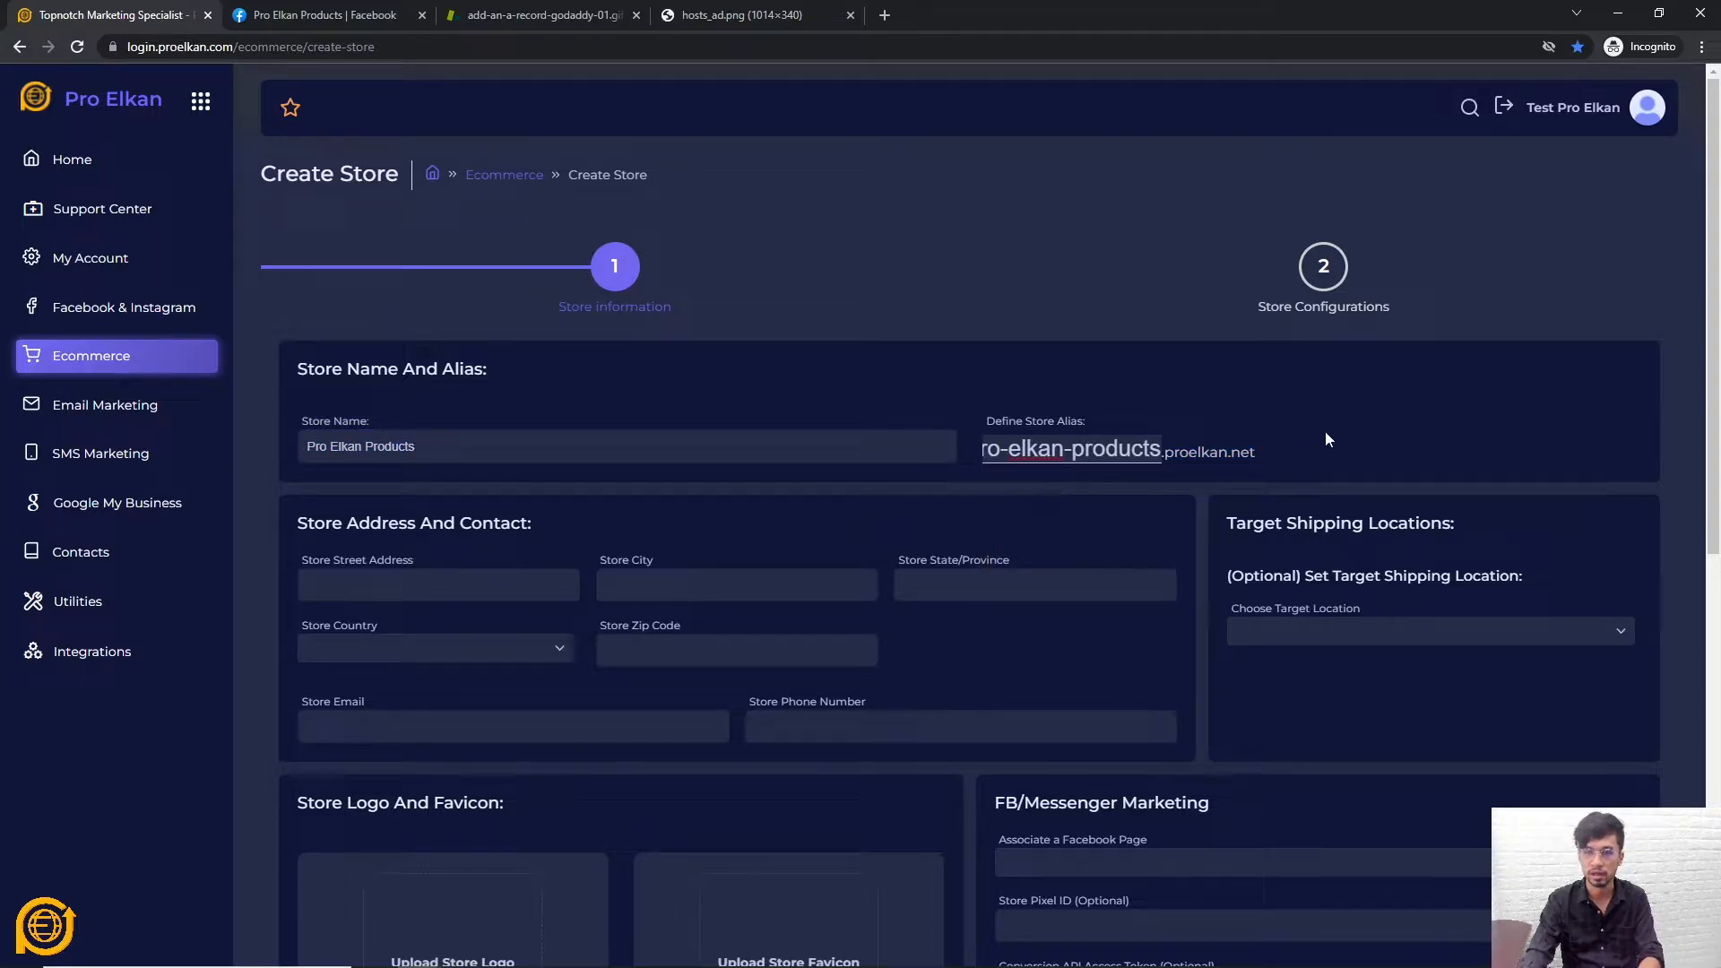
{"action": "left_click", "coordinate": [1330, 432]}
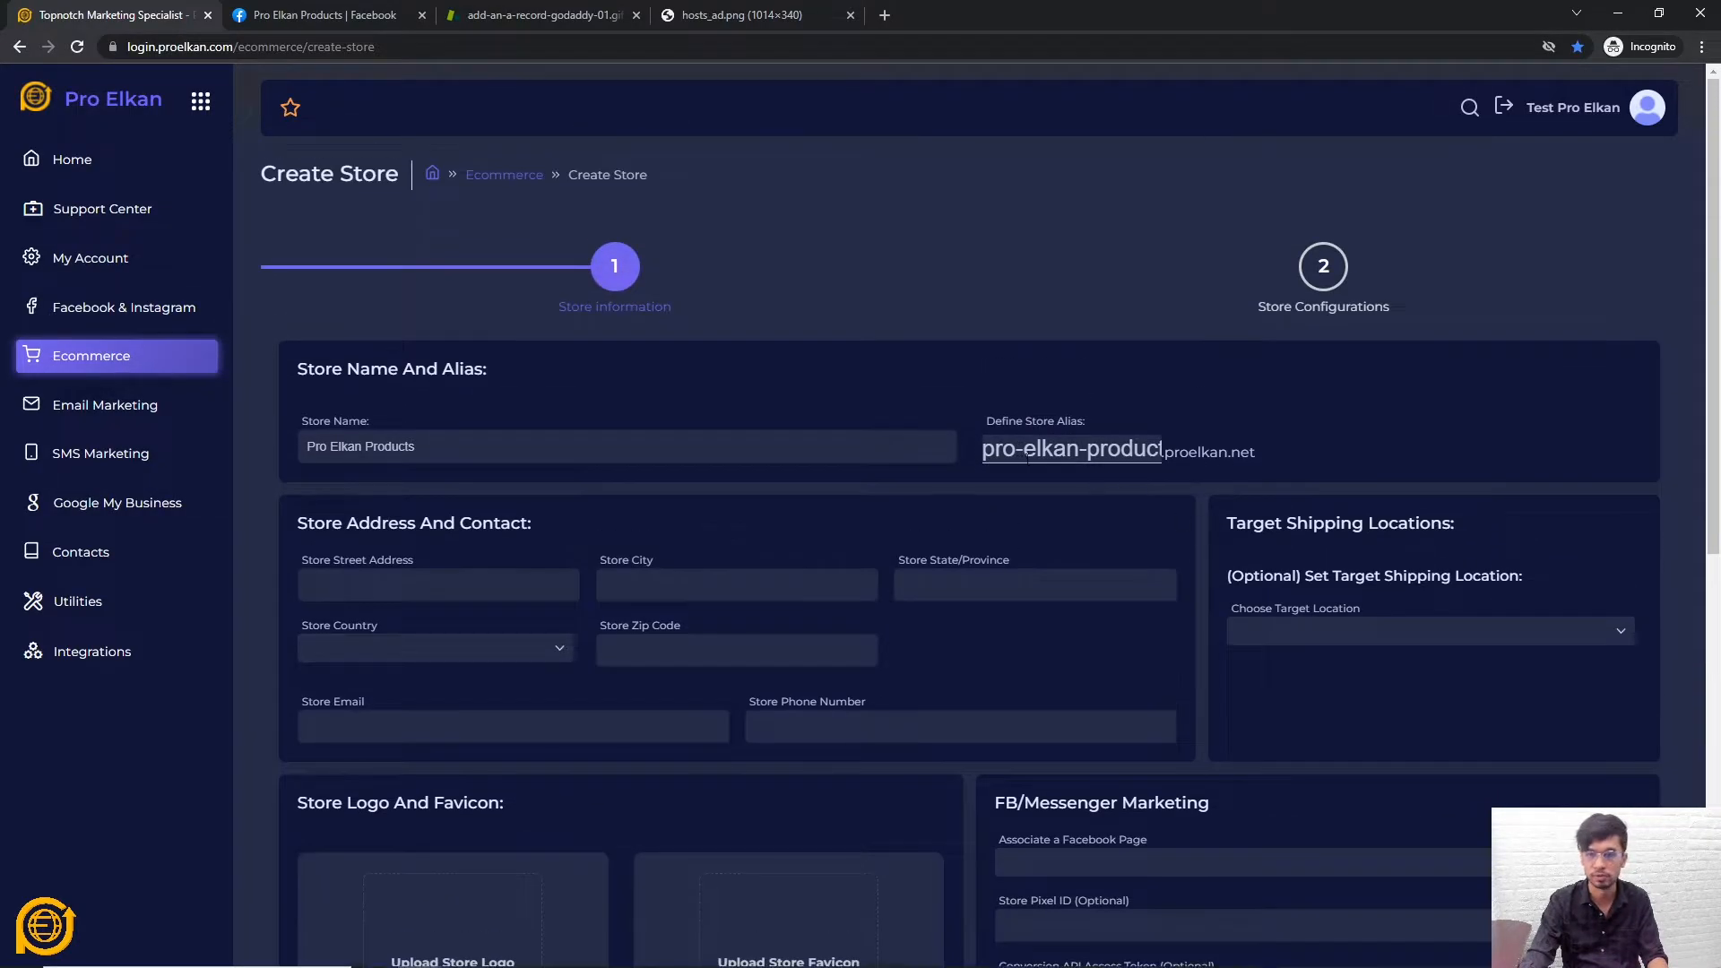
{"action": "left_click_drag", "start_coordinate": [1288, 456], "coordinate": [1002, 444]}
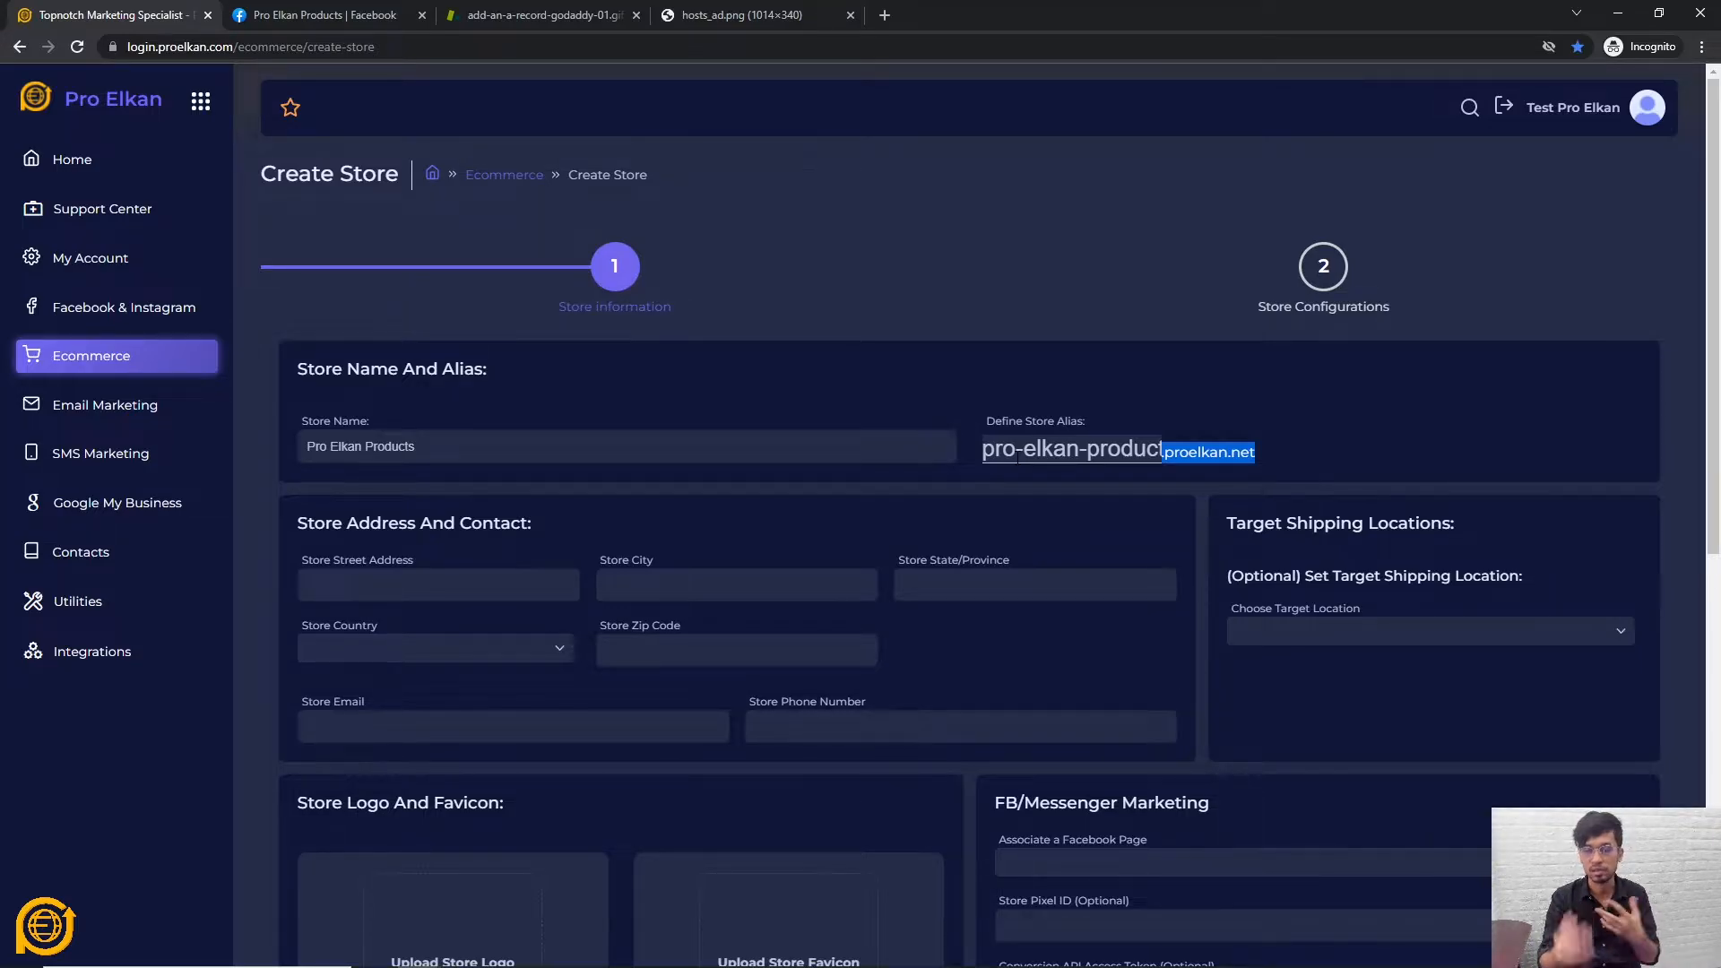
{"action": "left_click", "coordinate": [1309, 447]}
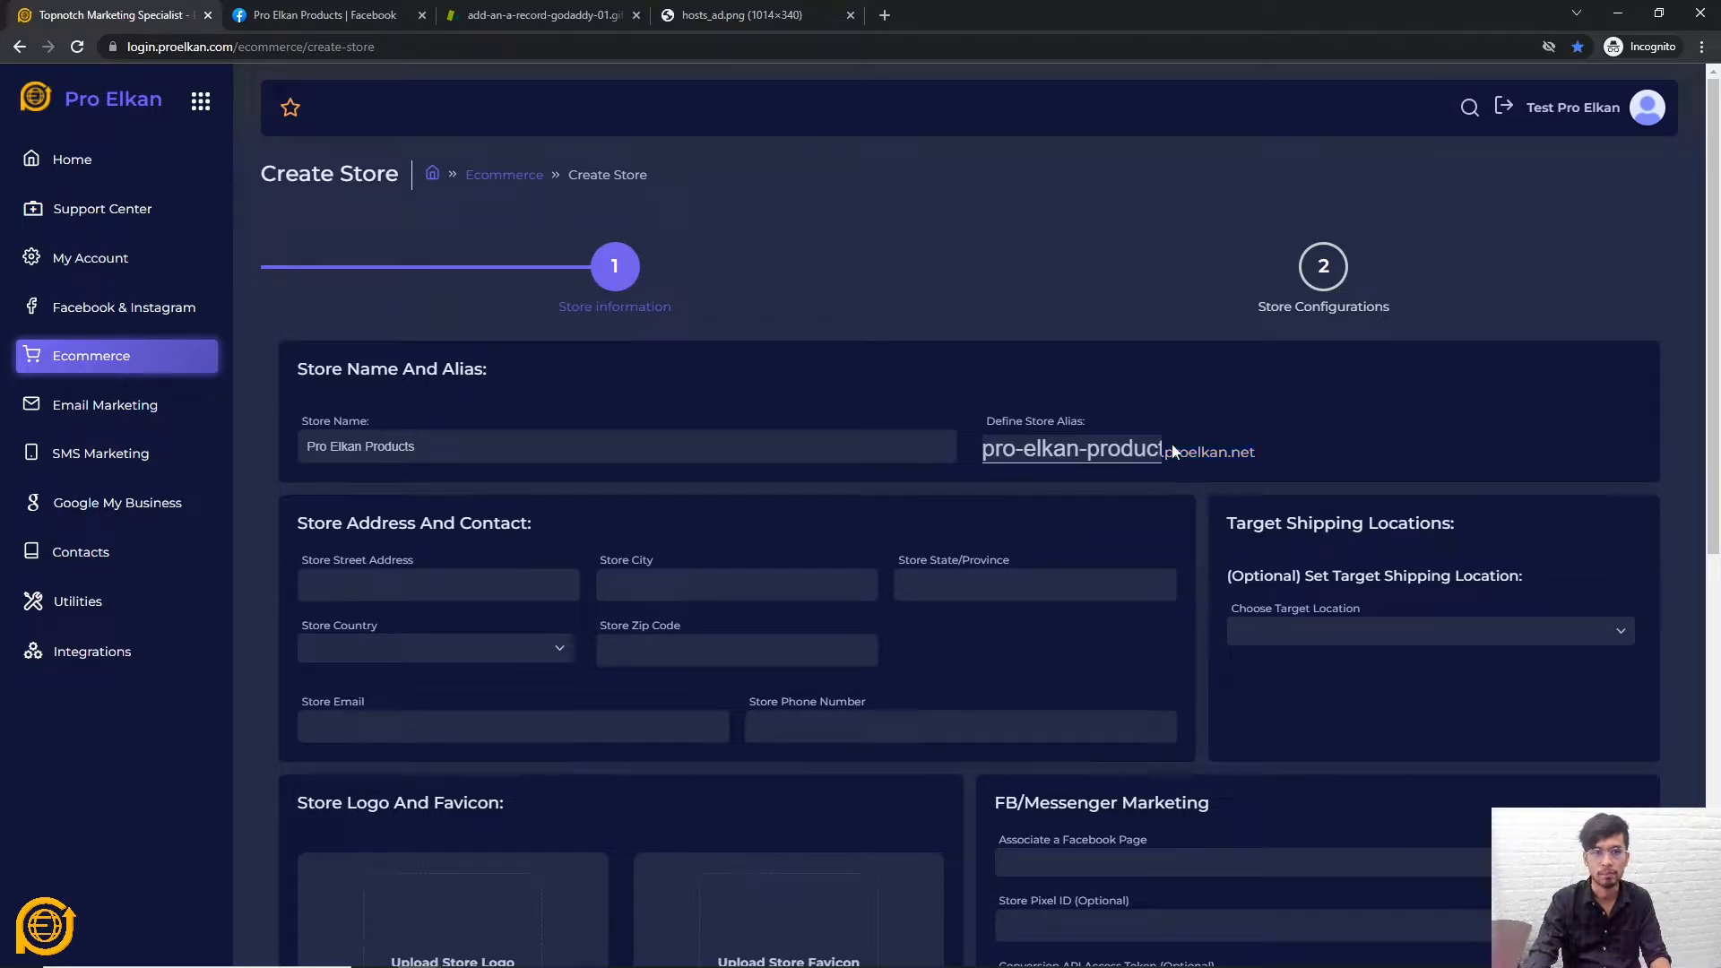
{"action": "scroll", "coordinate": [553, 511], "scroll_direction": "down", "scroll_amount": 1}
{"action": "left_click", "coordinate": [410, 499]}
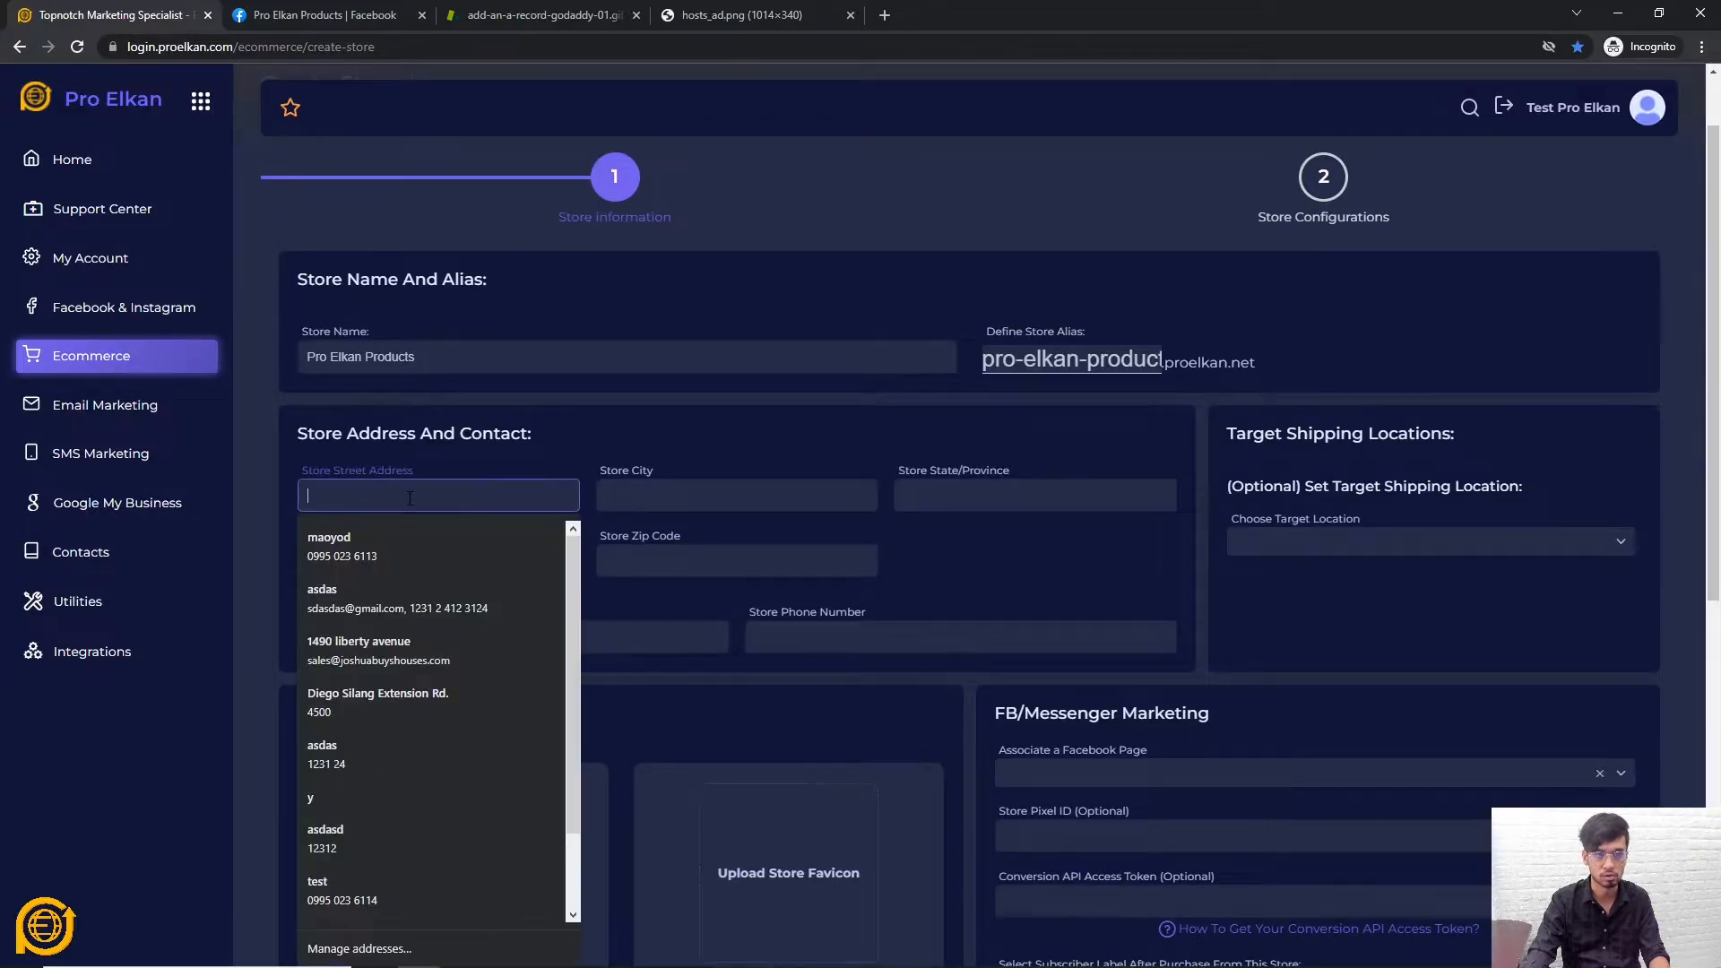
Enter street 123 abc st, city new york and state new york
{"action": "left_click", "coordinate": [476, 499]}
{"action": "left_click", "coordinate": [476, 501]}
{"action": "type", "text": "1"}
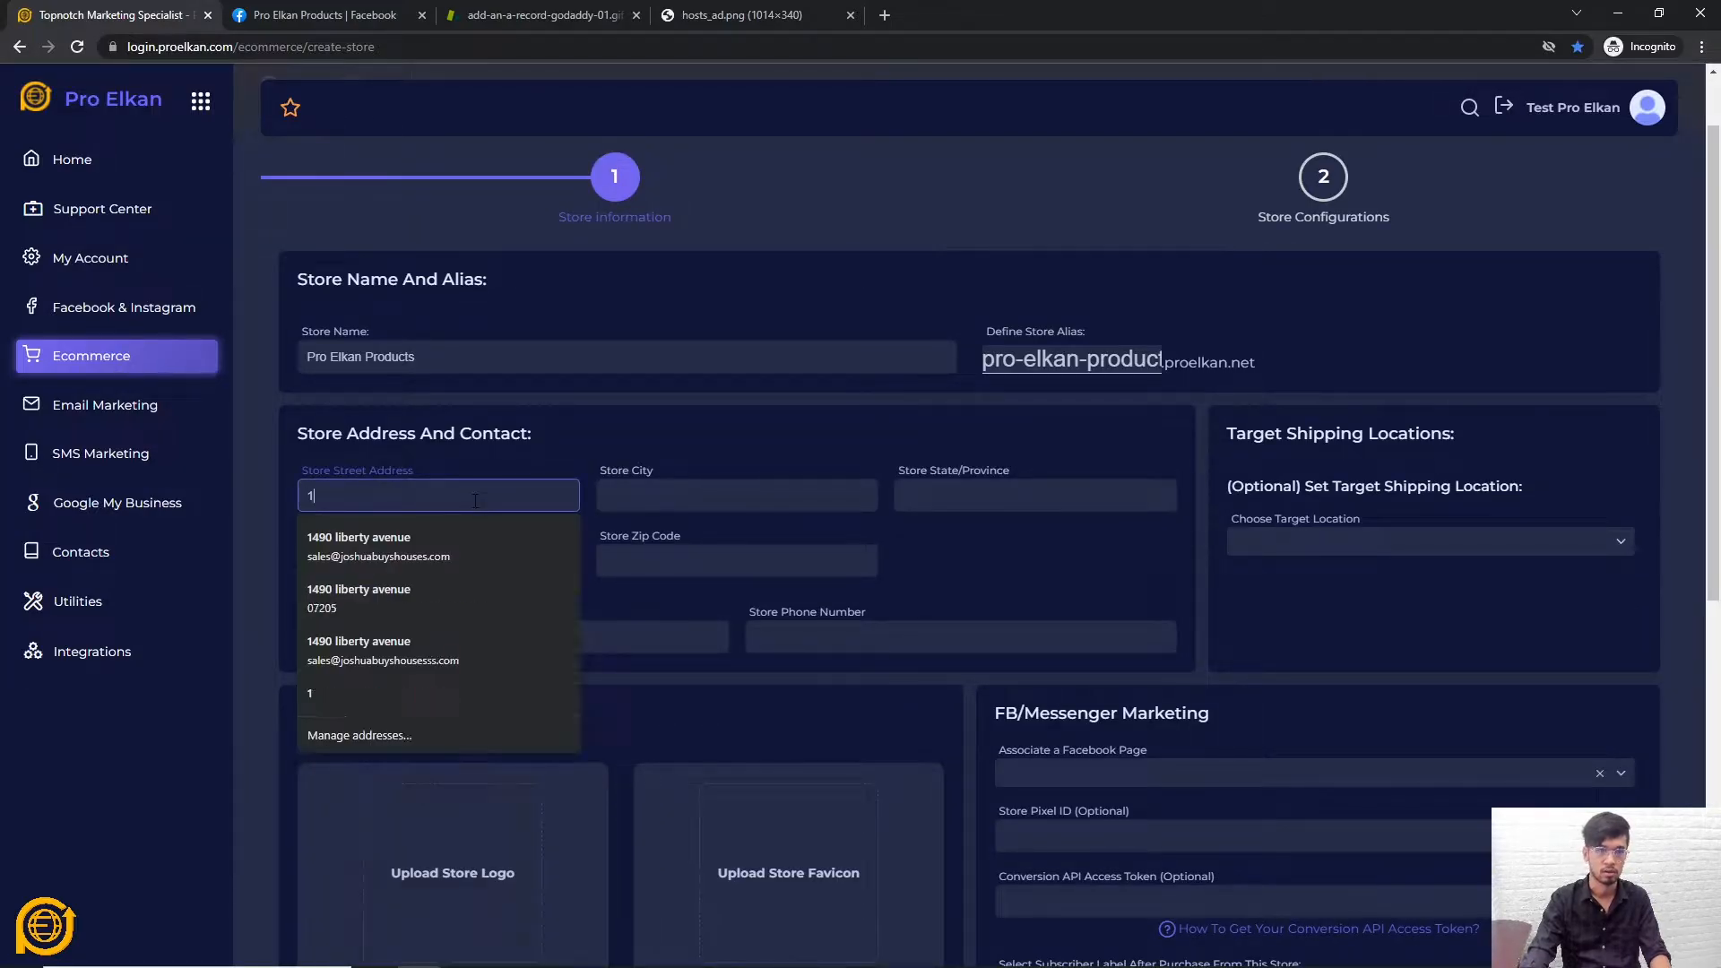
{"action": "type", "text": "23 abc st"}
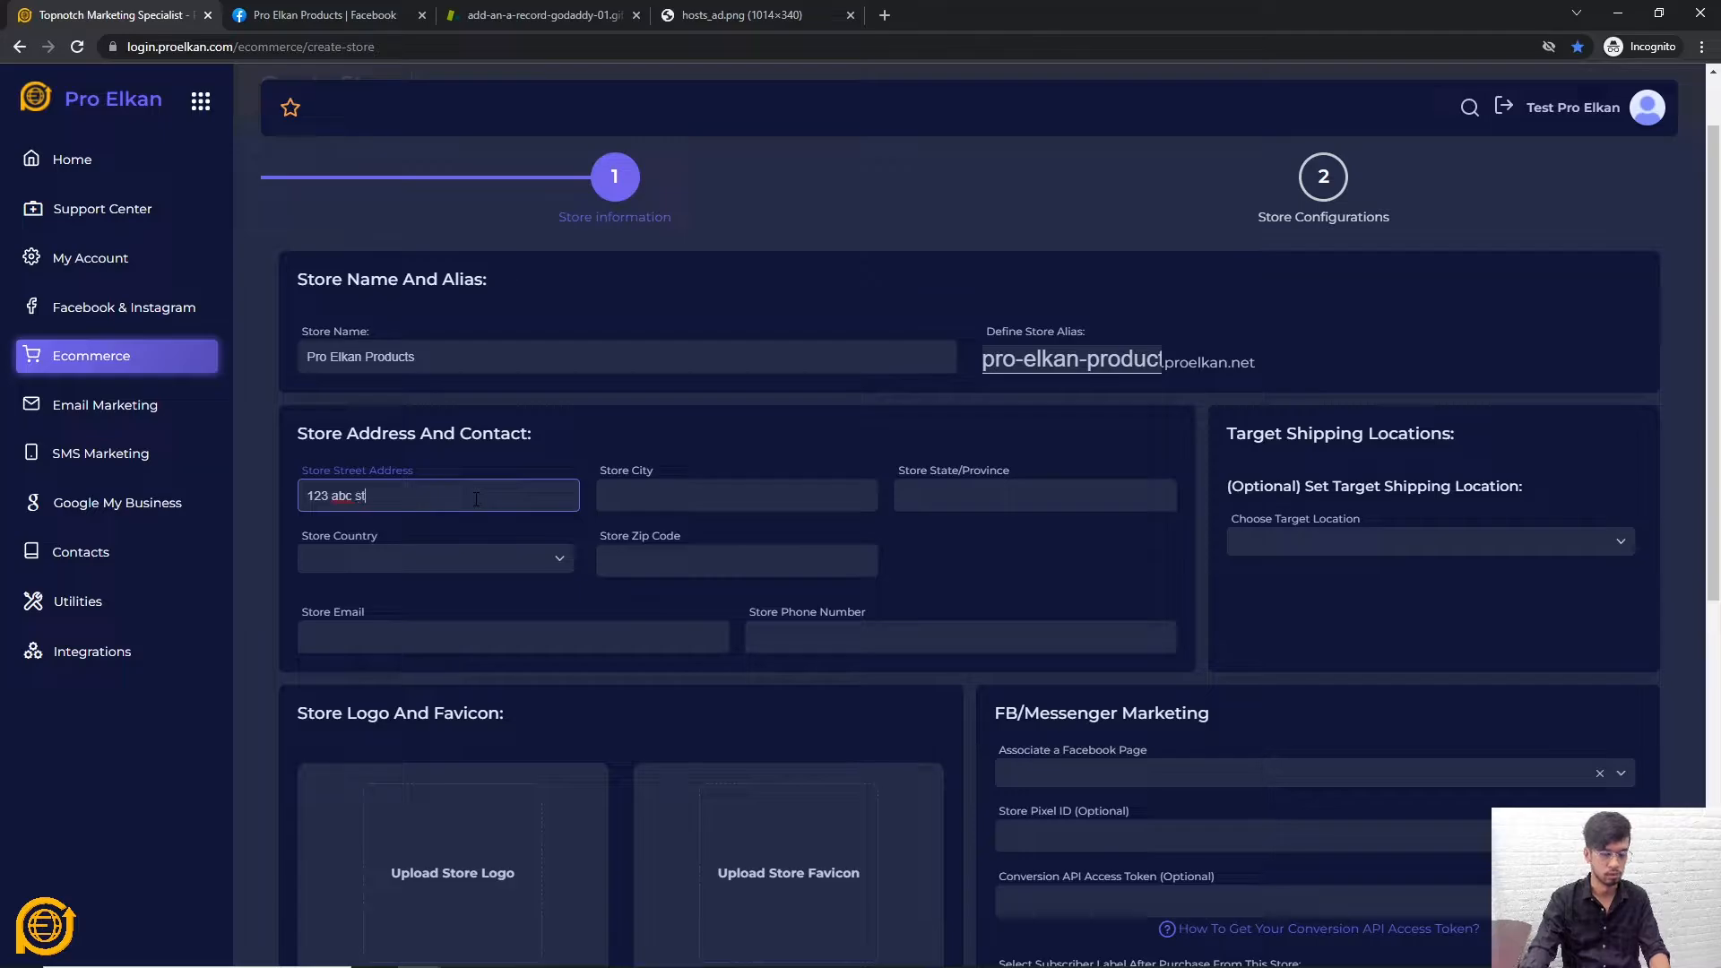
{"action": "left_click", "coordinate": [682, 498]}
{"action": "type", "text": "ni"}
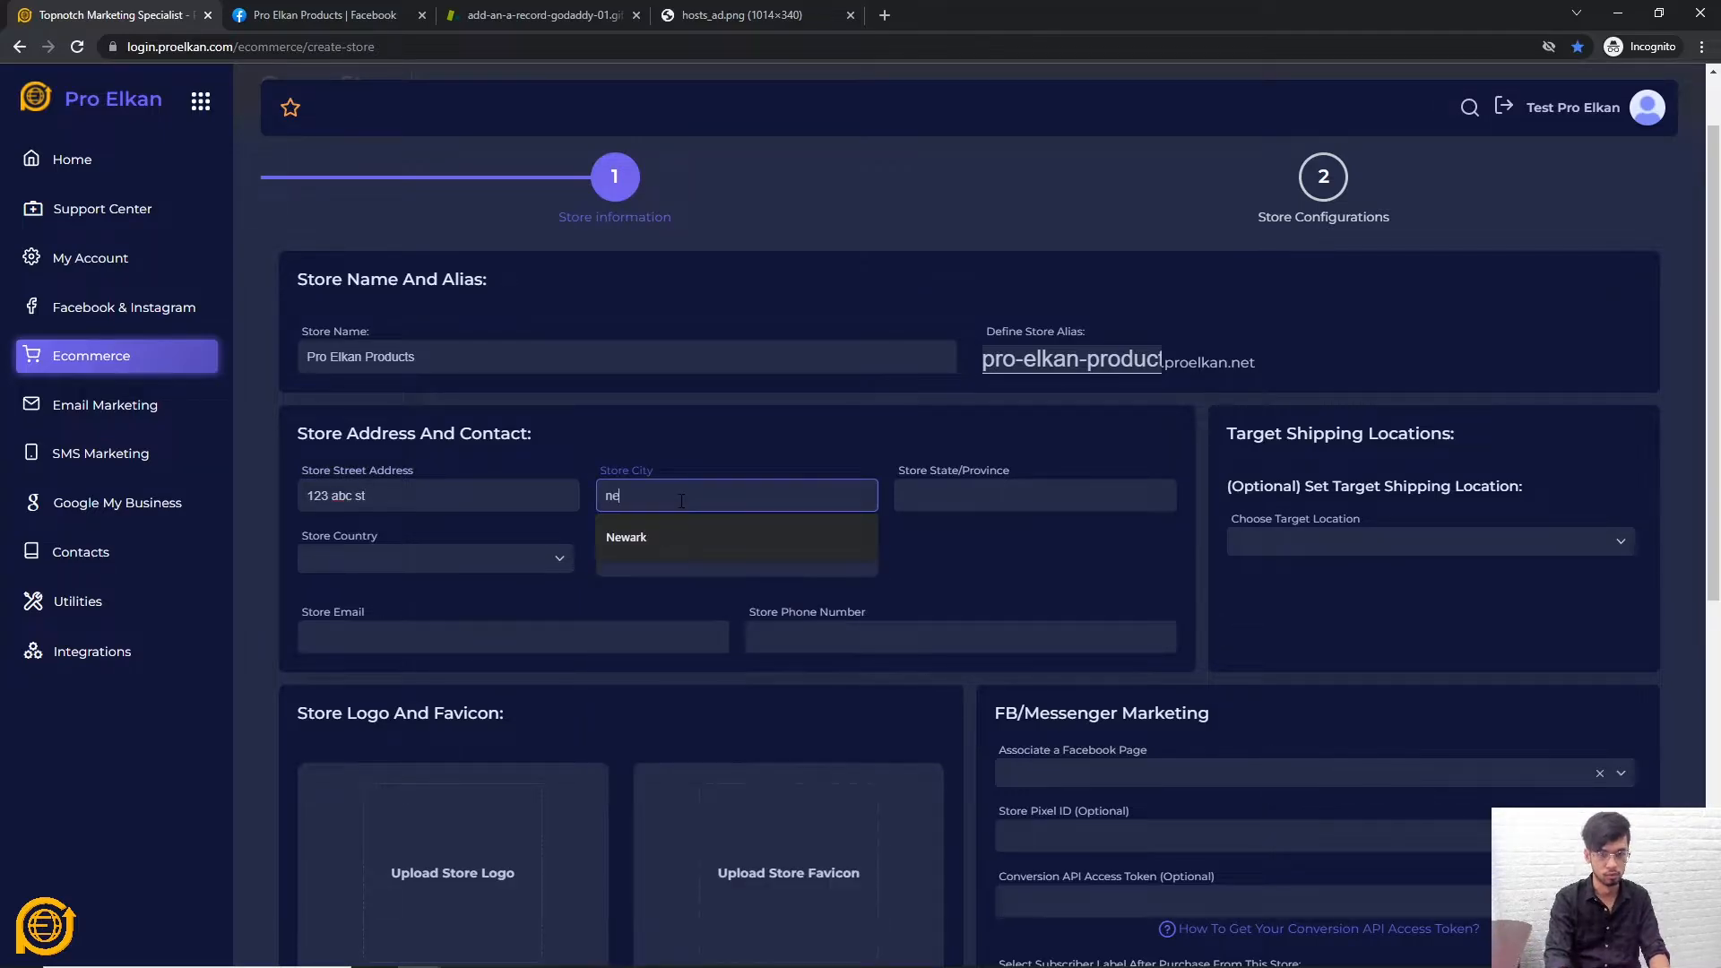
{"action": "key", "text": "BackSpace"}
{"action": "type", "text": "e"}
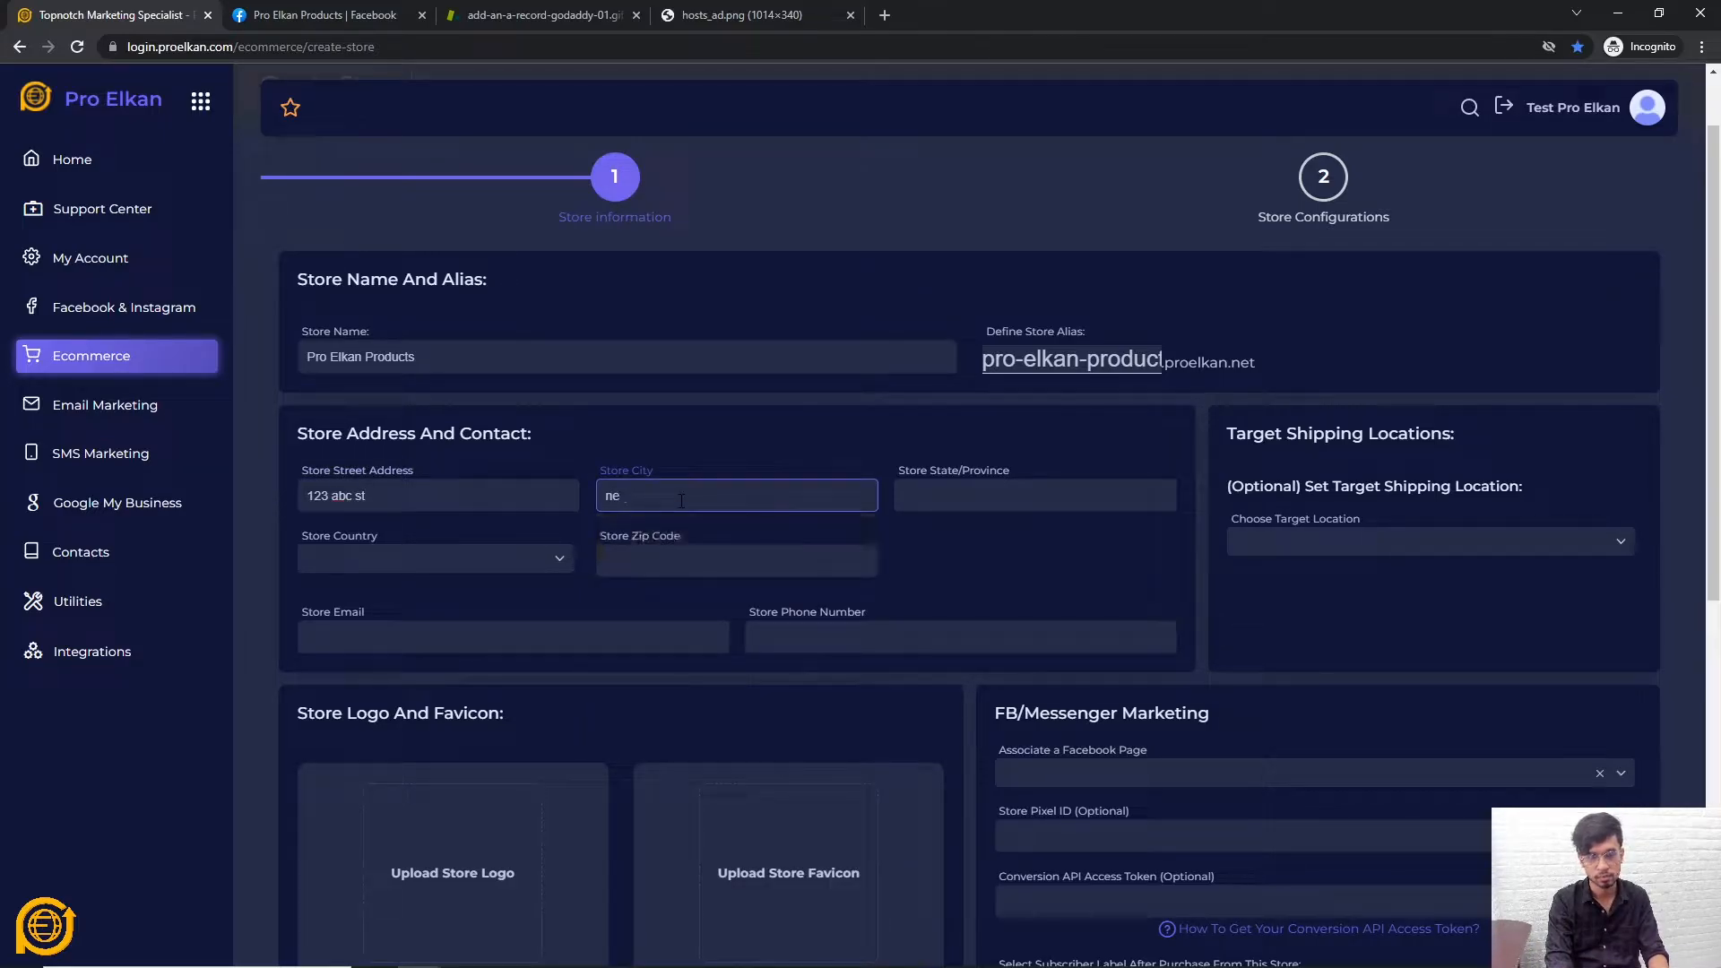
{"action": "type", "text": "w yo"}
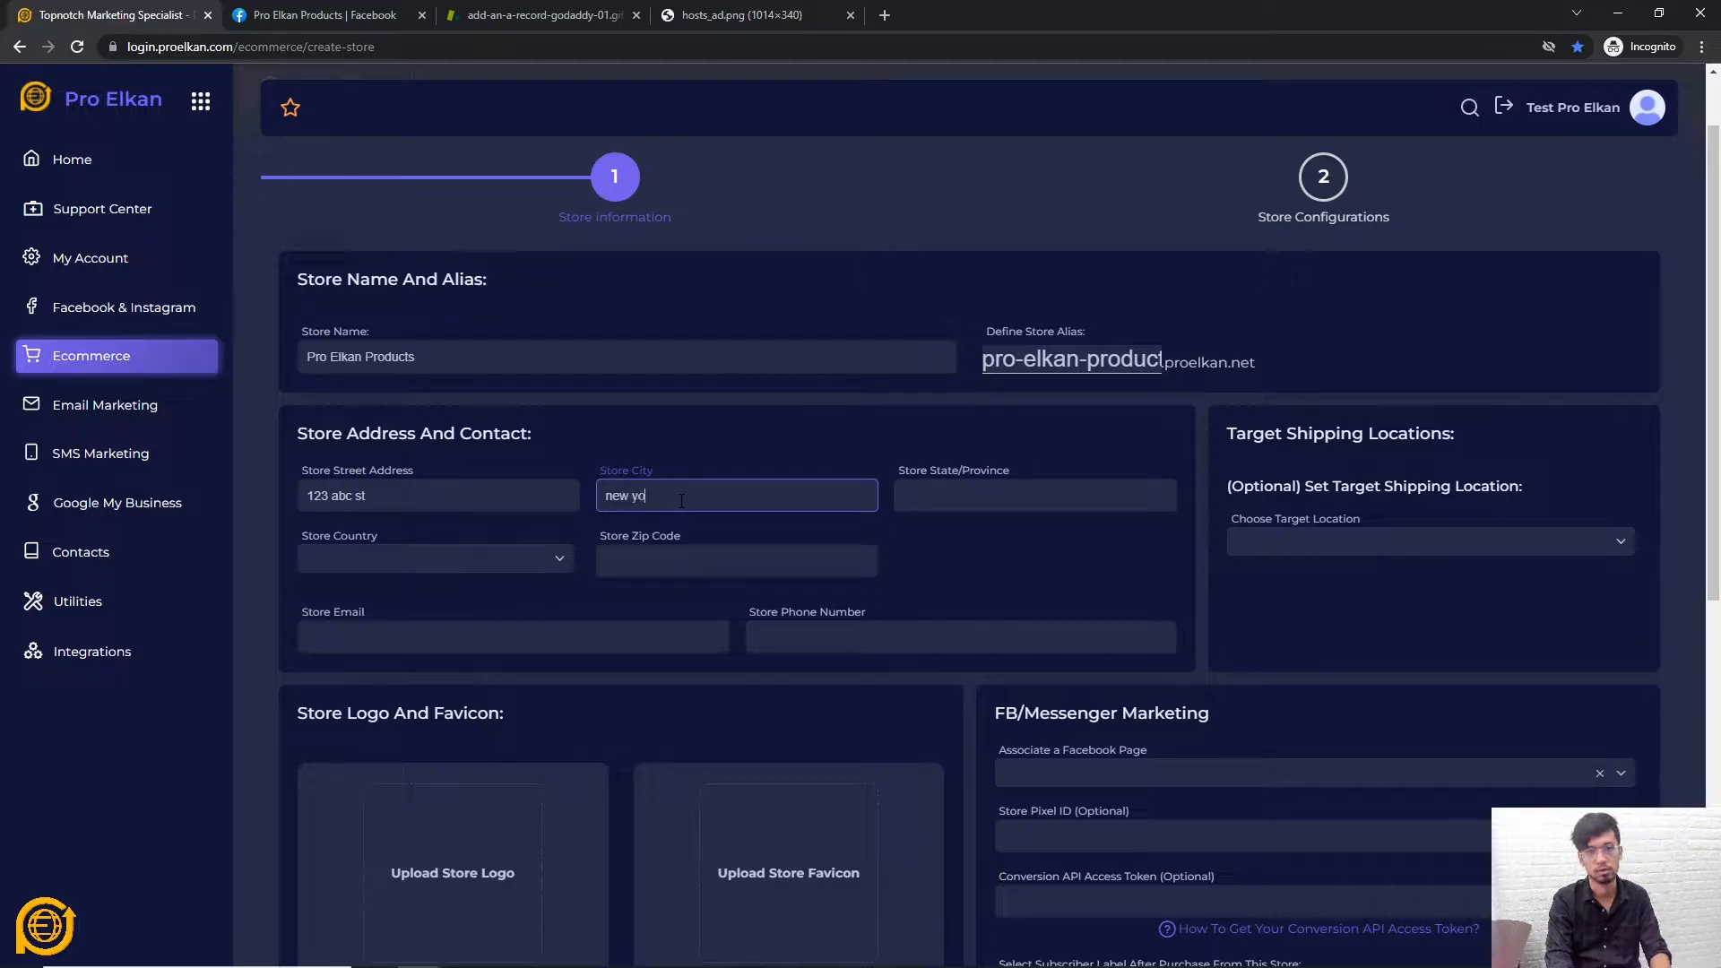
{"action": "type", "text": "rk"}
{"action": "left_click", "coordinate": [989, 495]}
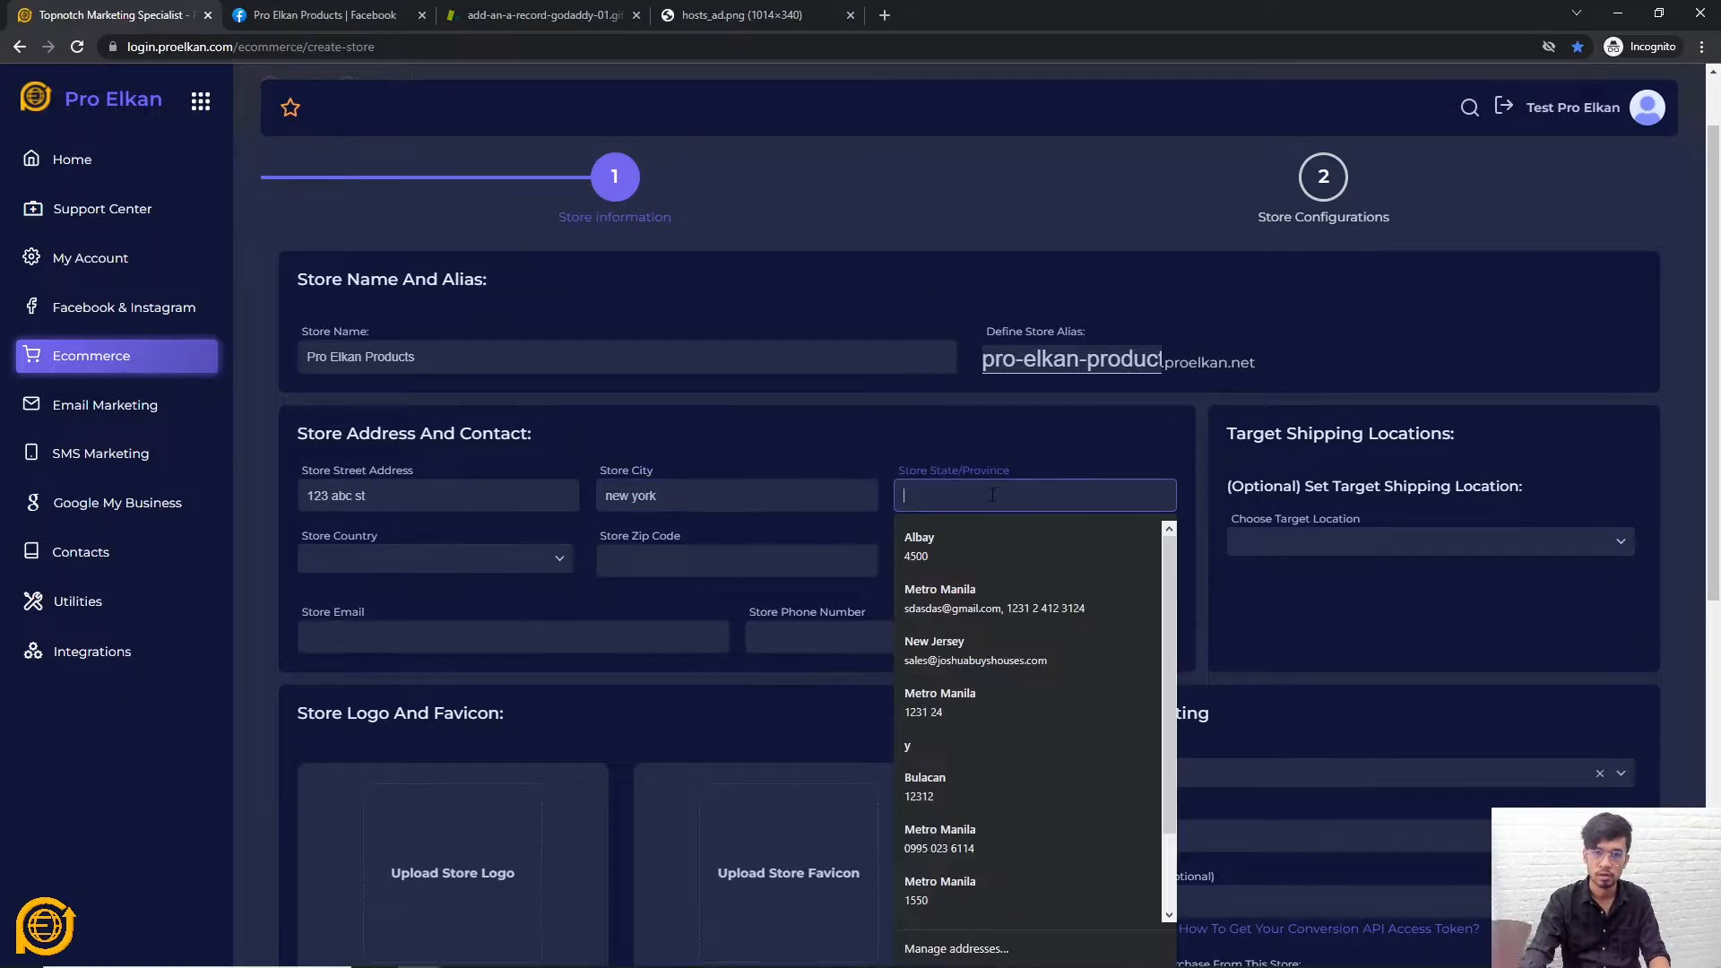
{"action": "type", "text": "new york"}
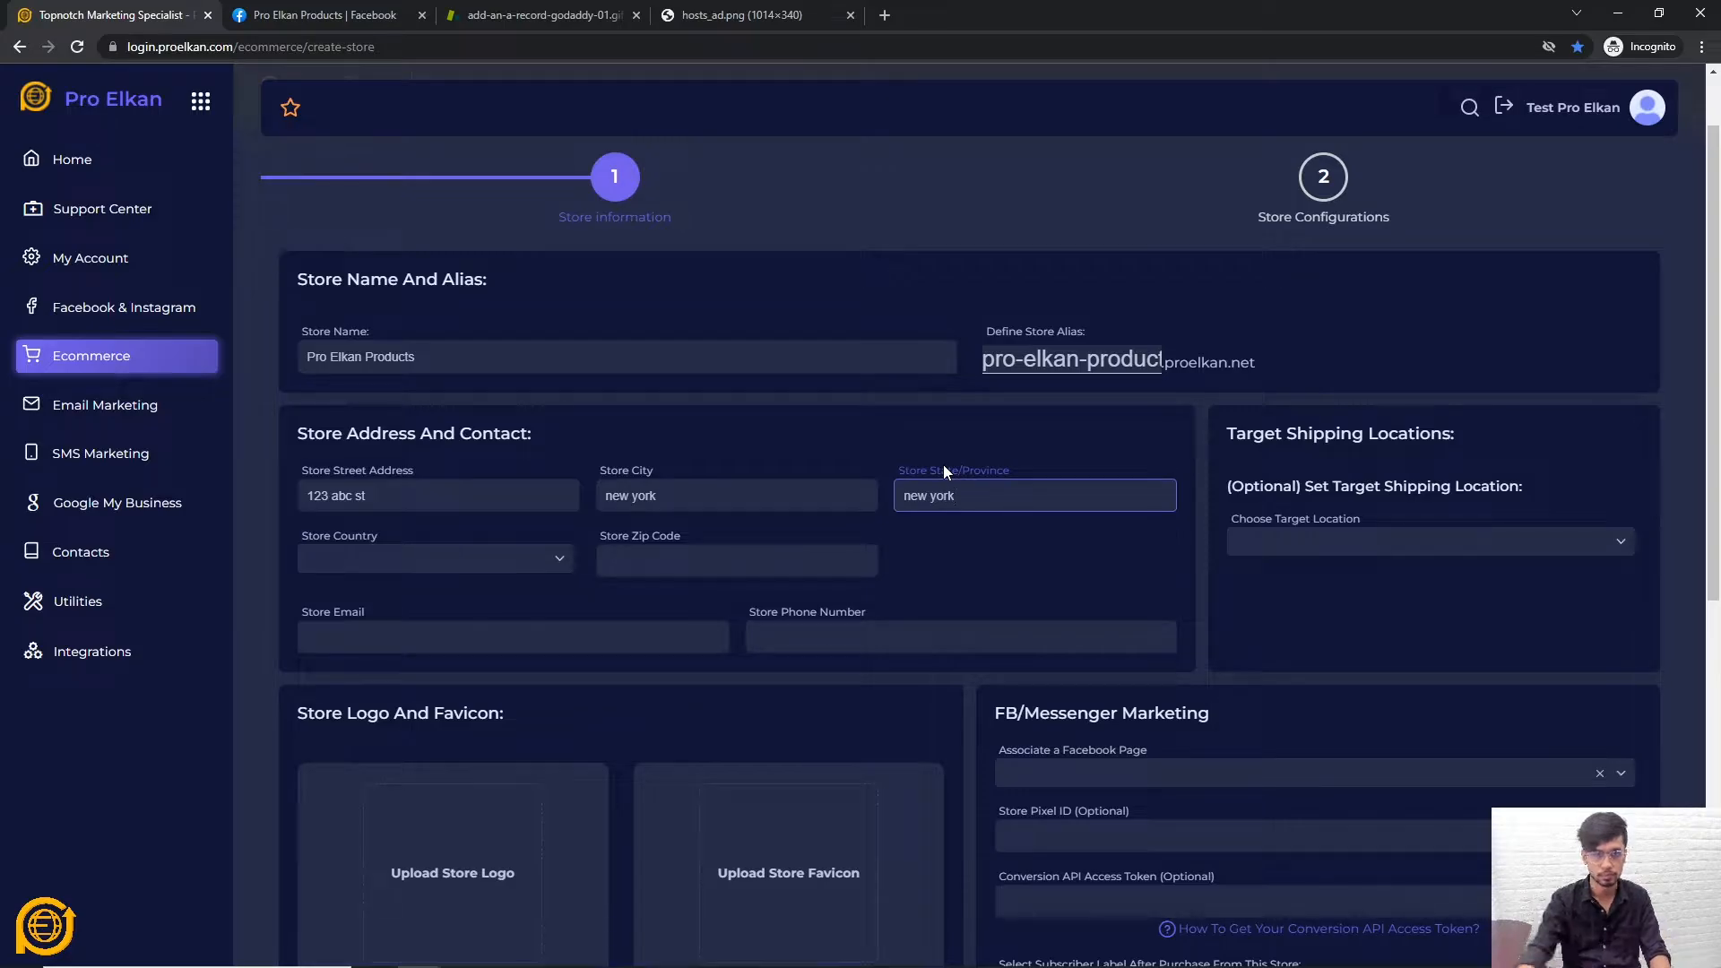
Choose UNITED STATES as the store country and set the zip code to 12312
{"action": "left_click", "coordinate": [453, 558]}
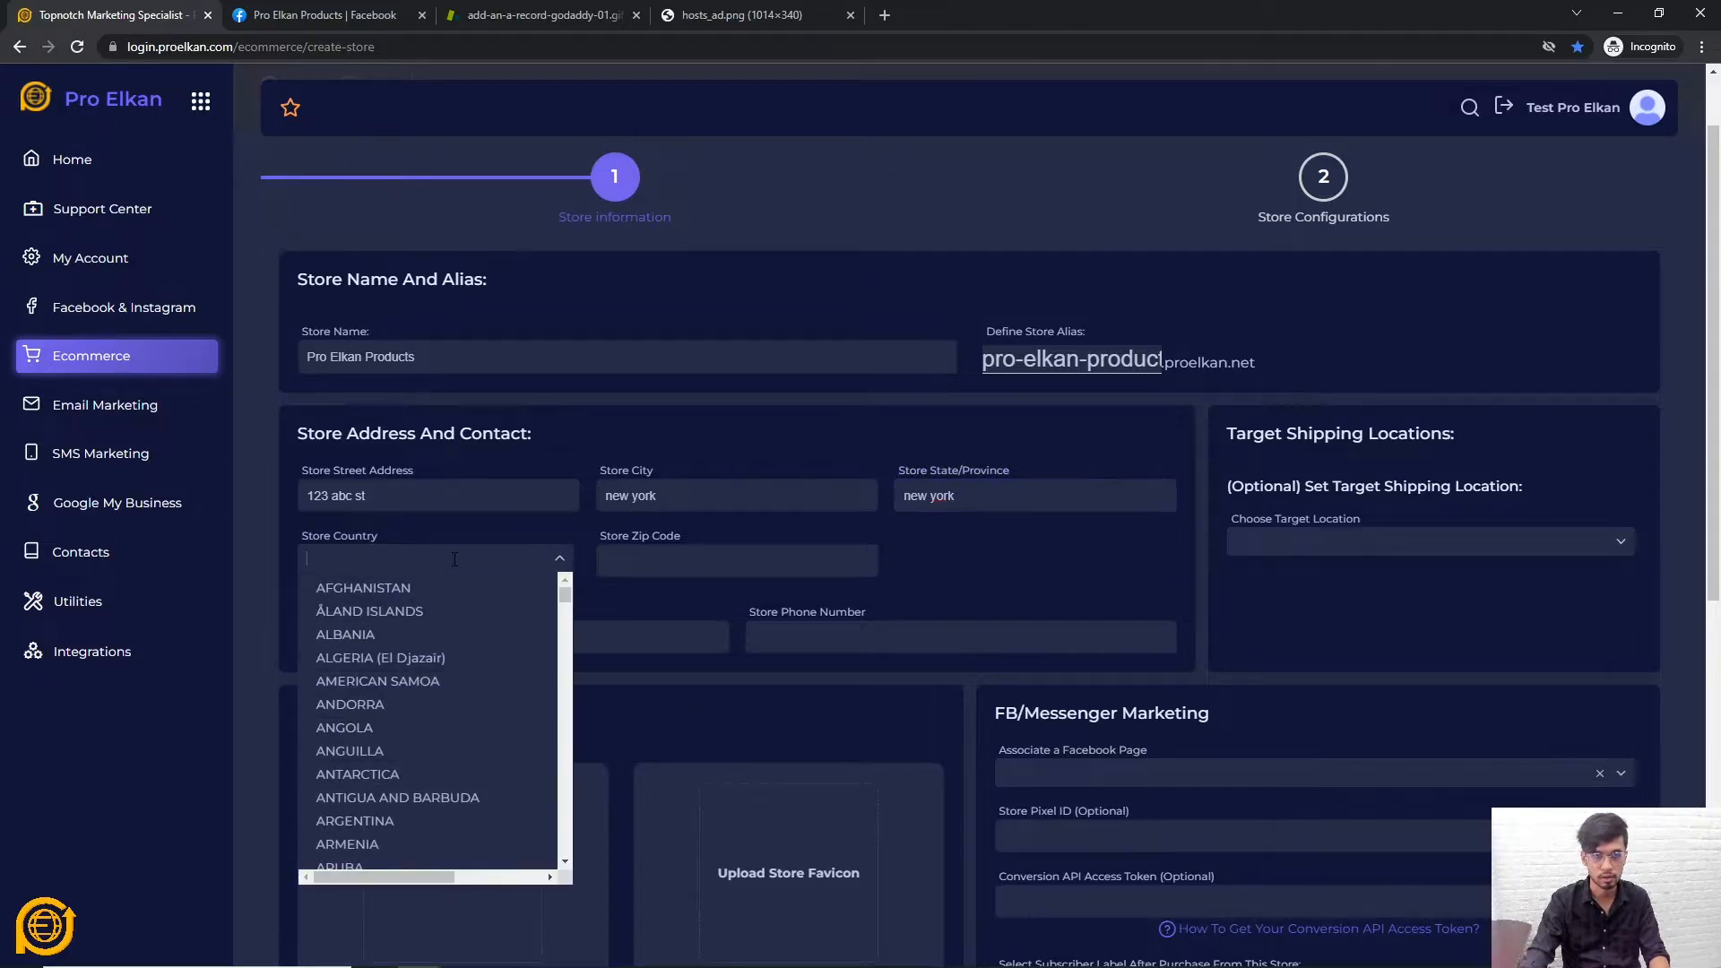
{"action": "type", "text": "unite"}
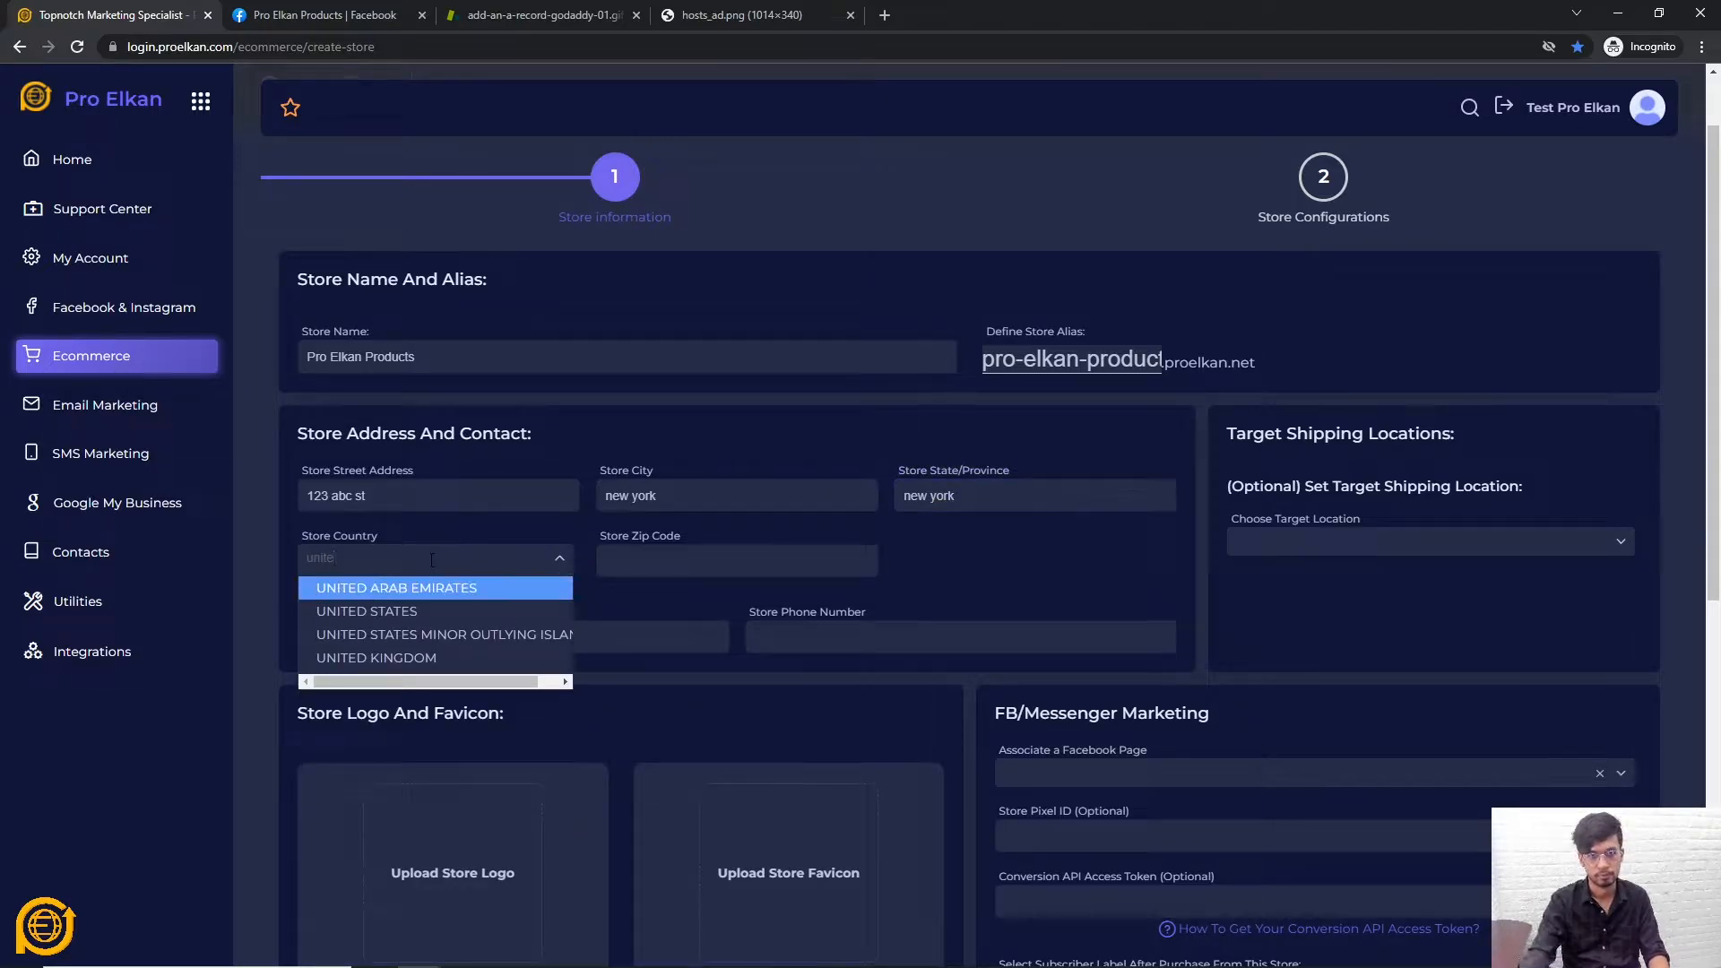
{"action": "left_click", "coordinate": [466, 612]}
{"action": "key", "text": "Tab"}
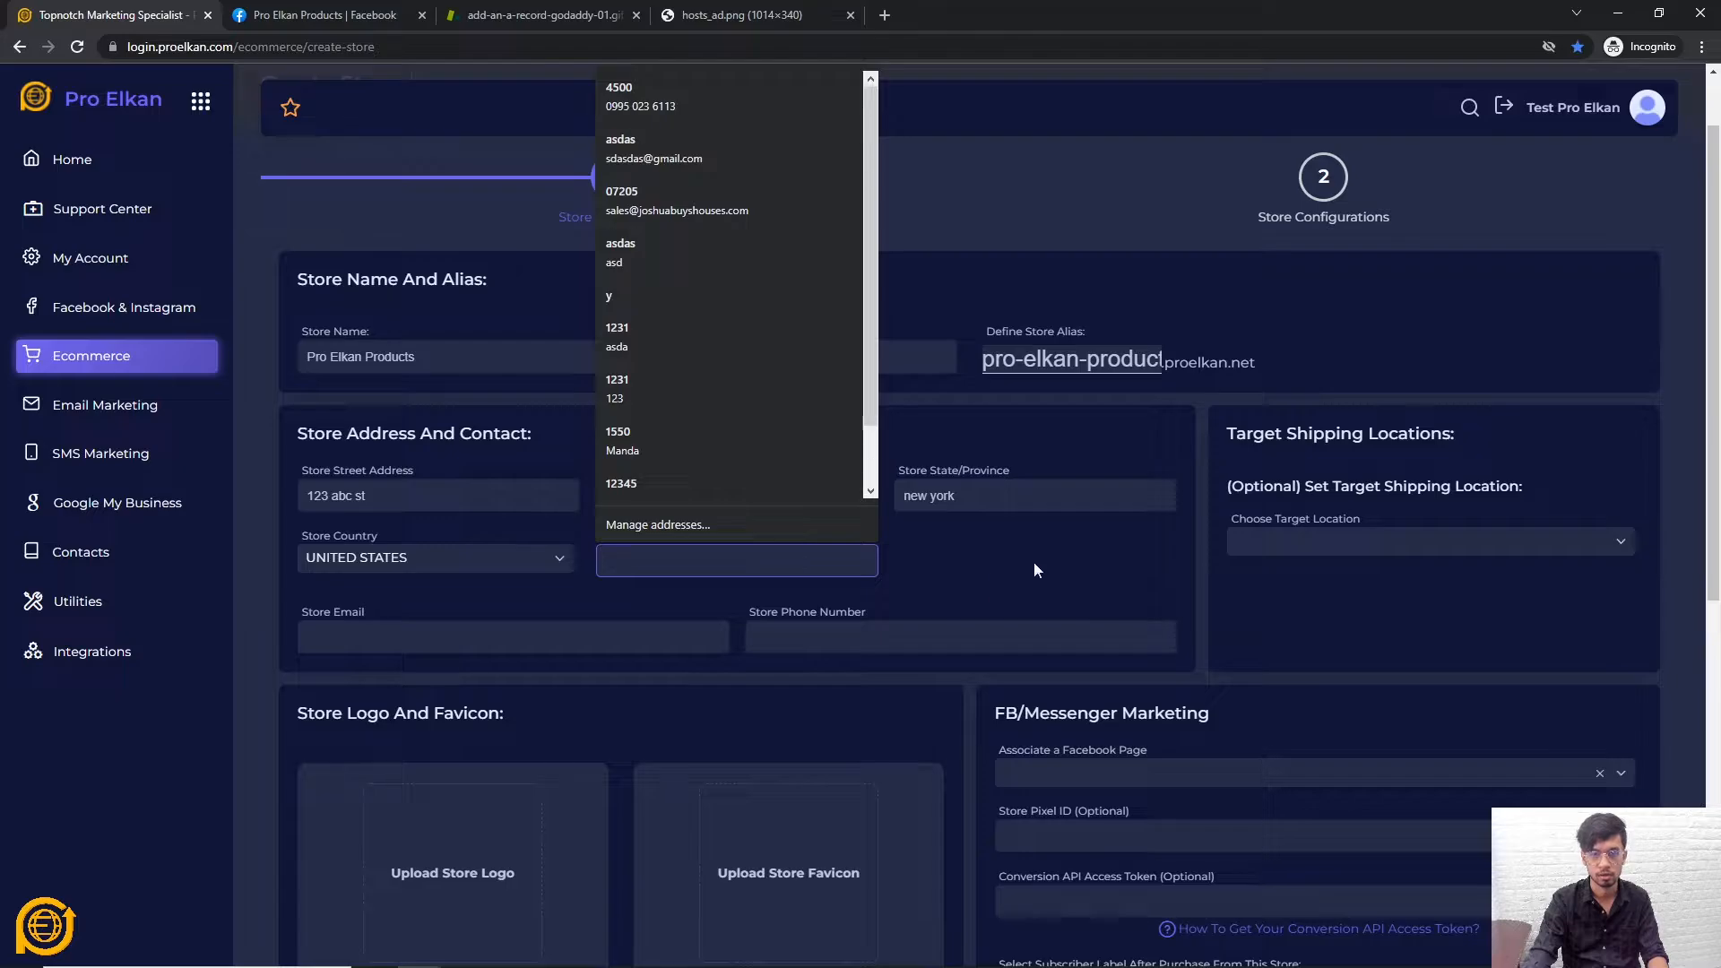
{"action": "type", "text": "1231241"}
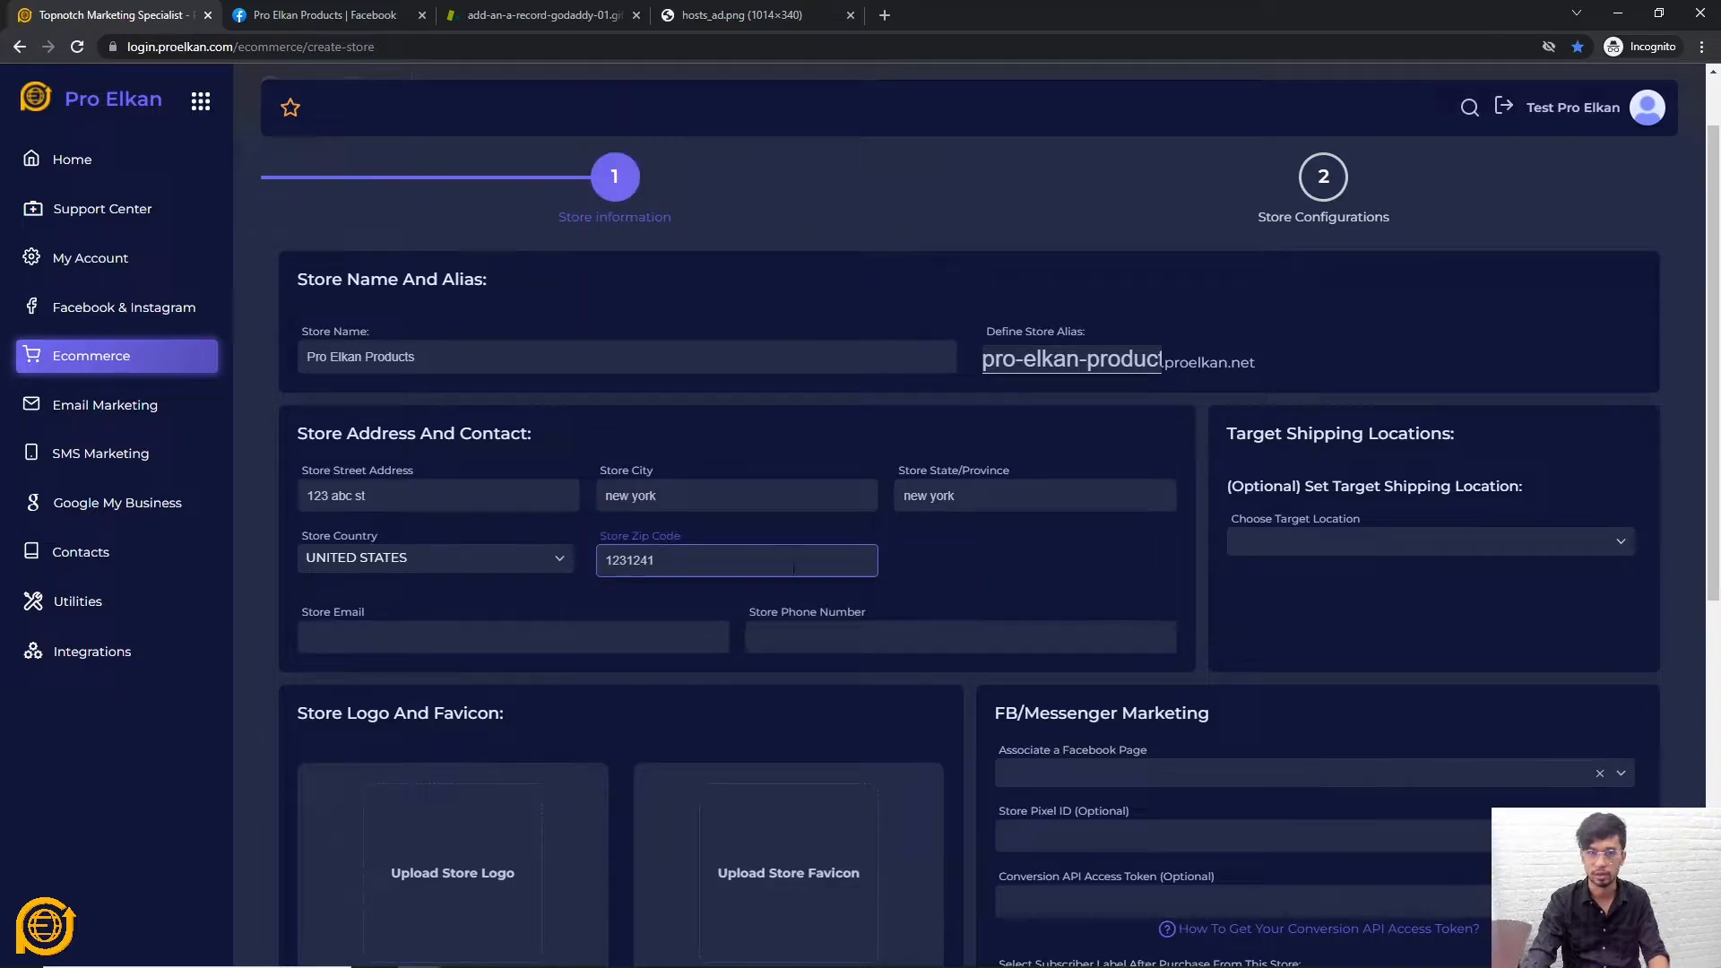
{"action": "left_click_drag", "start_coordinate": [793, 568], "coordinate": [641, 563]}
{"action": "key", "text": "BackSpace"}
{"action": "left_click", "coordinate": [987, 561]}
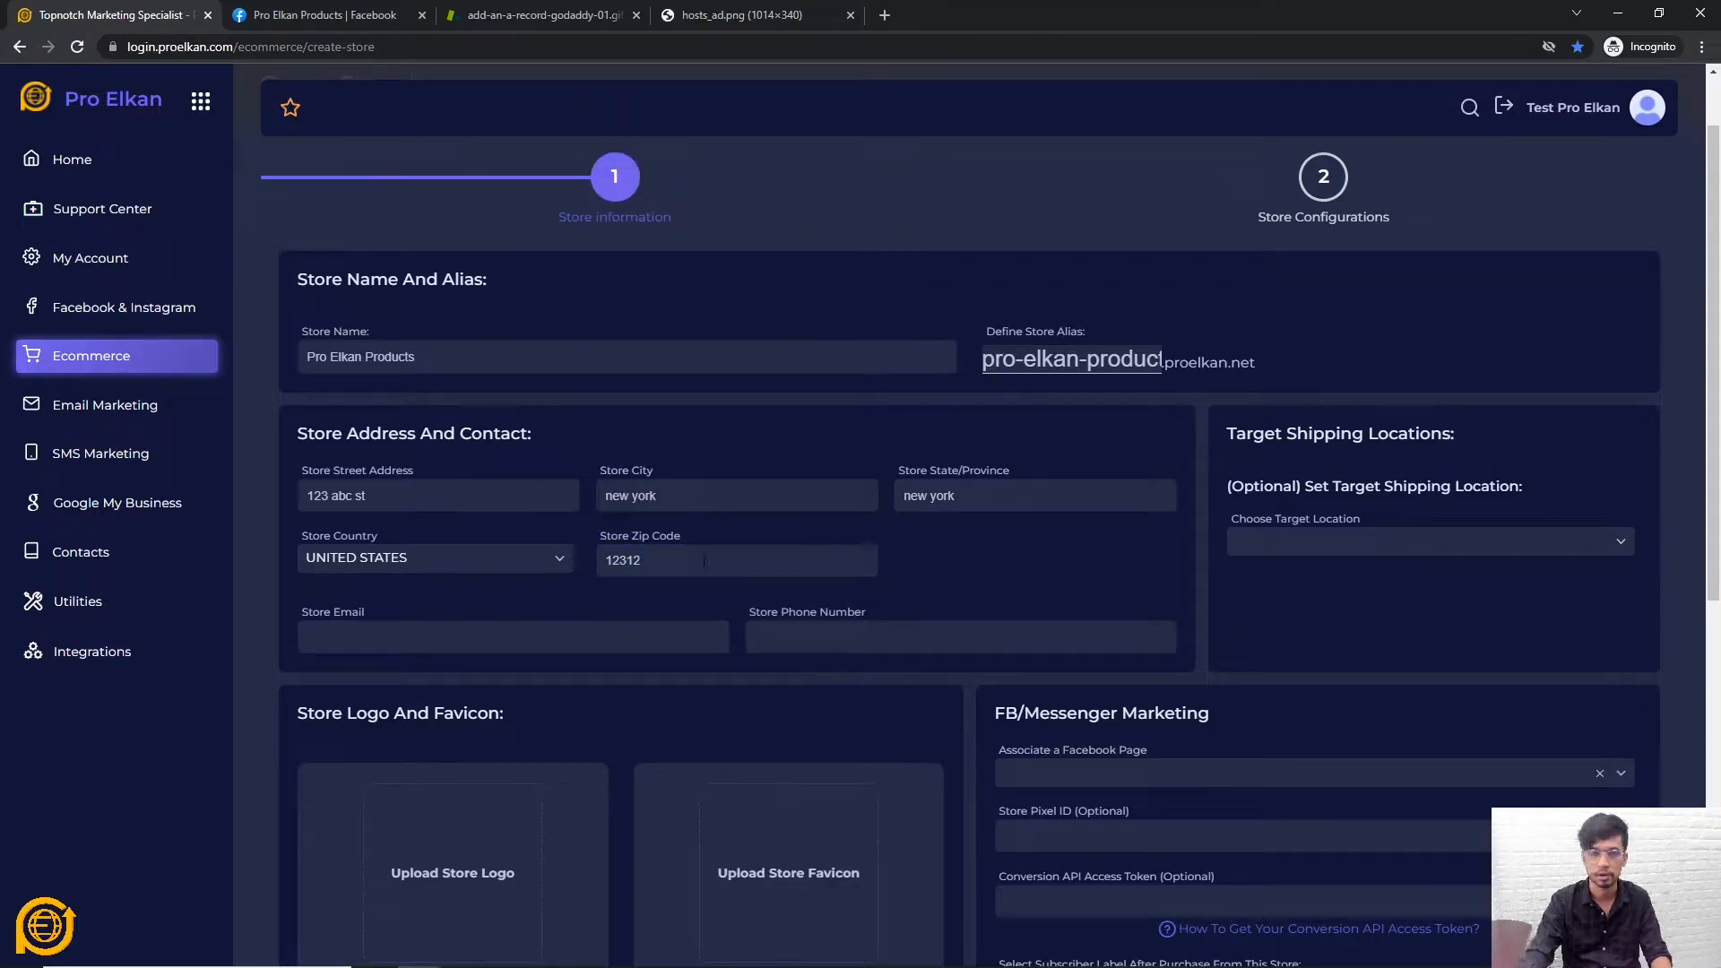
{"action": "left_click", "coordinate": [495, 638]}
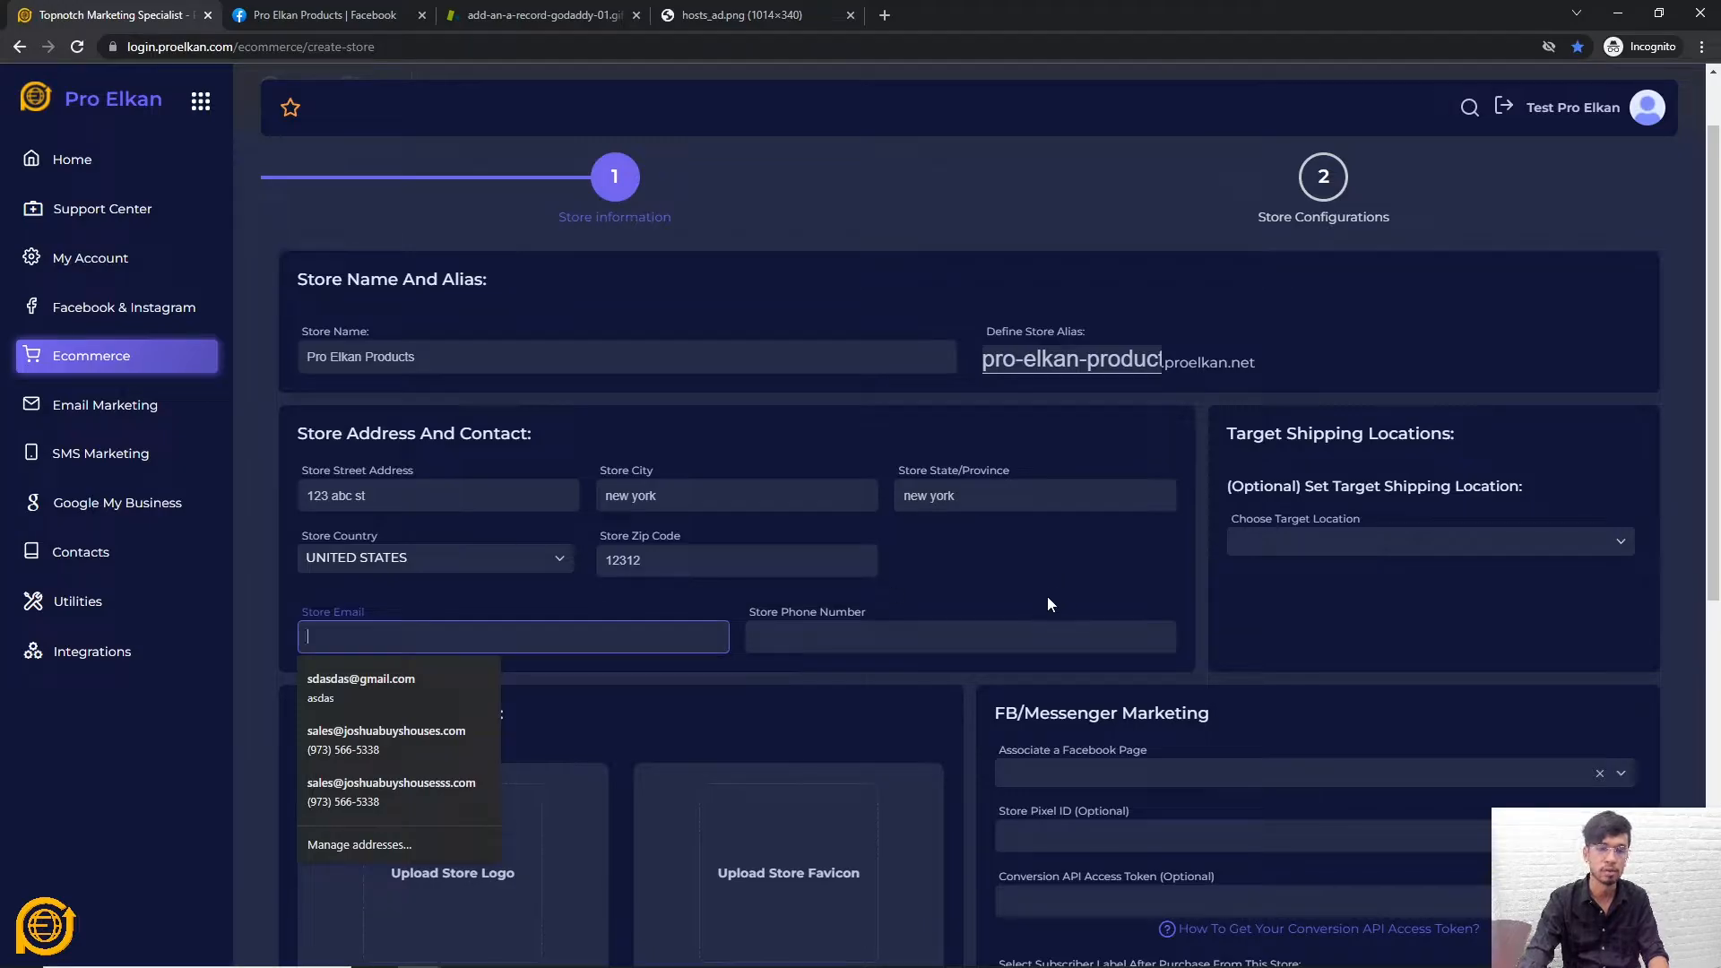
Open Gmail in a new tab and sign in with the account e-mail and password
{"action": "left_click", "coordinate": [538, 49]}
{"action": "key", "text": "ctrl+t"}
{"action": "type", "text": "gmail"}
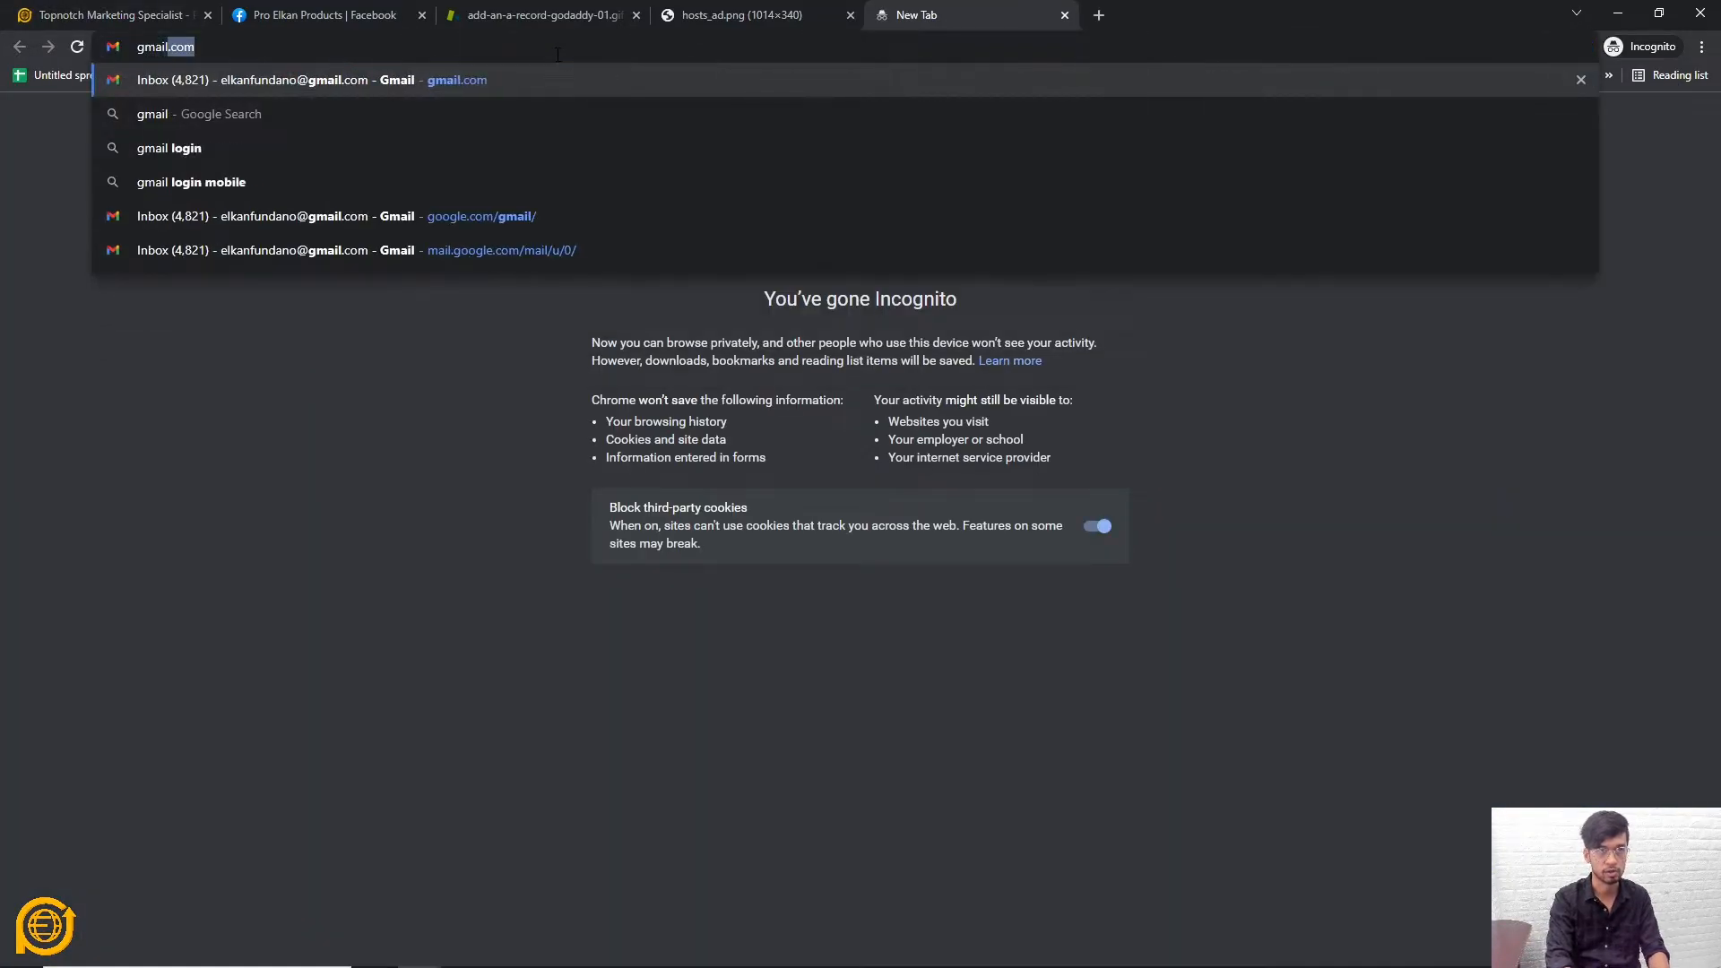
{"action": "key", "text": "Return"}
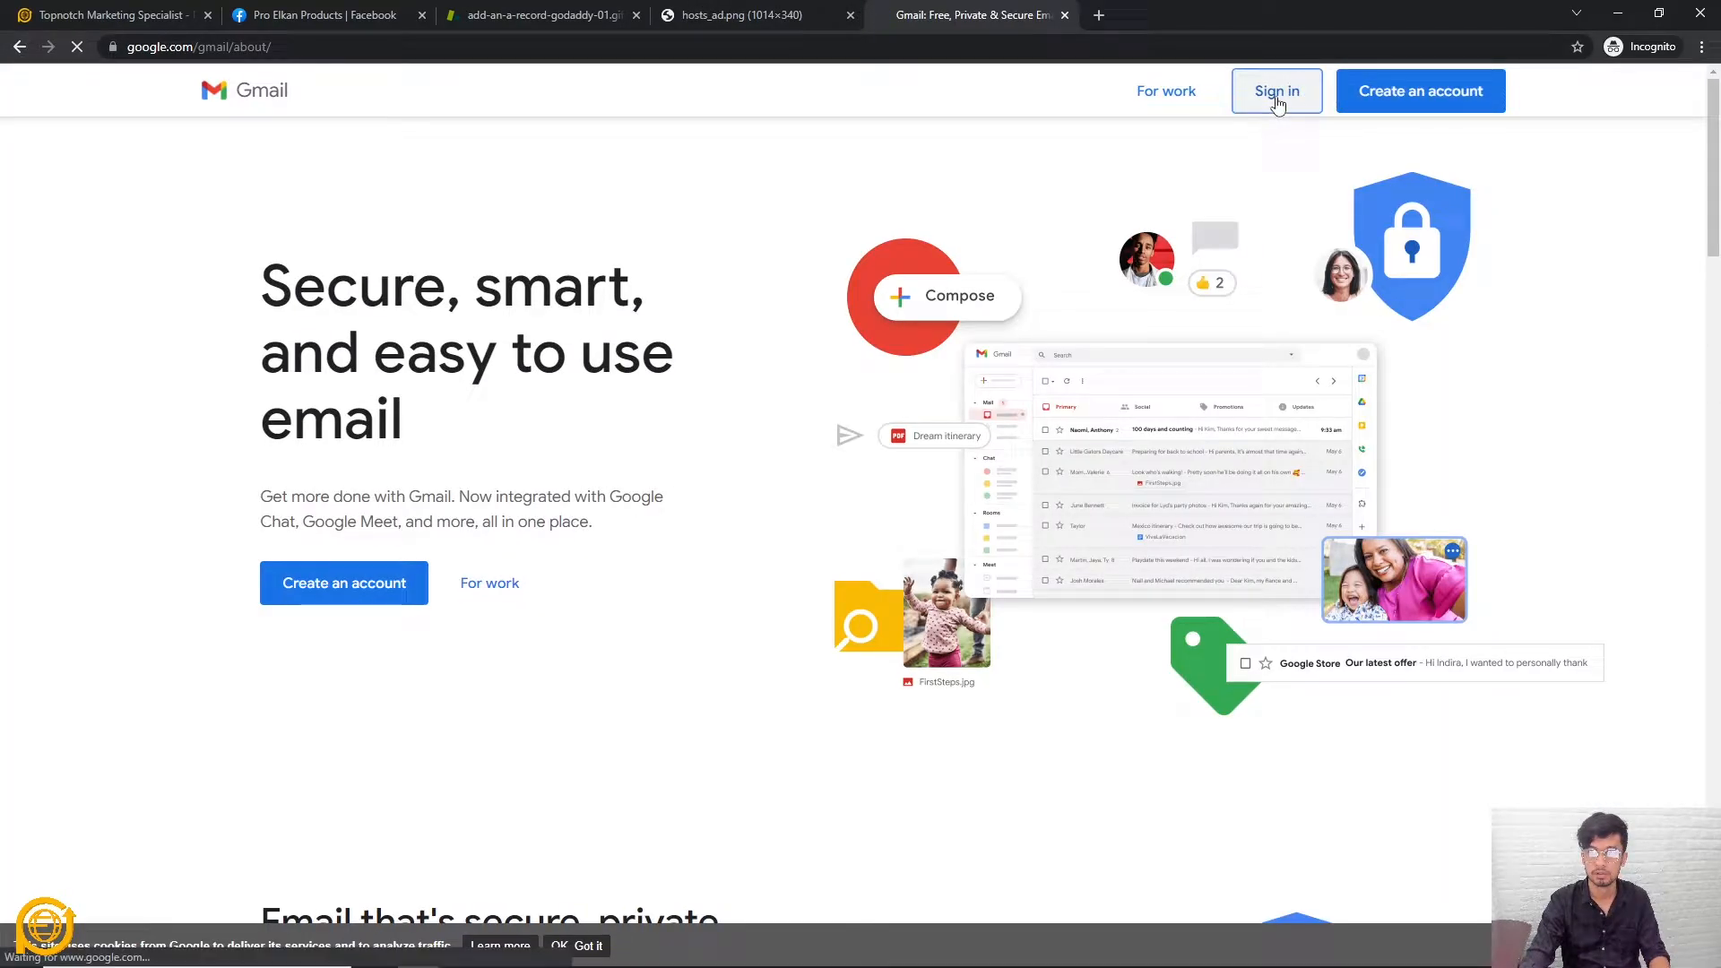
{"action": "left_click", "coordinate": [1276, 89]}
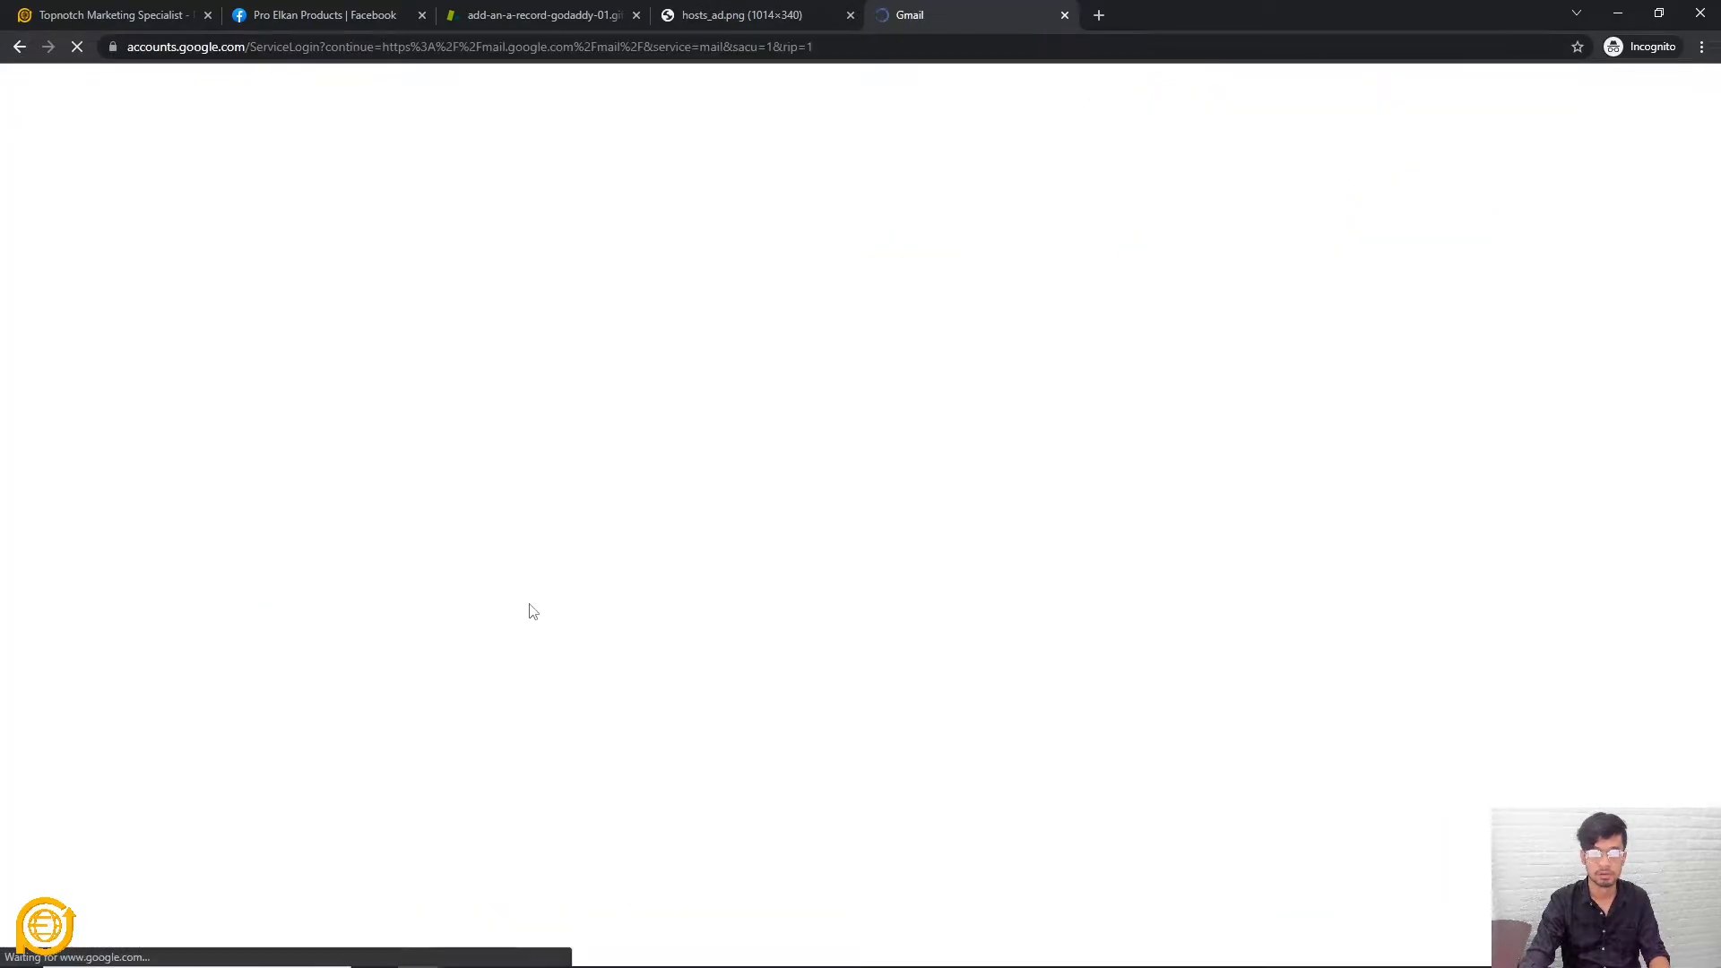
{"action": "left_click", "coordinate": [791, 483]}
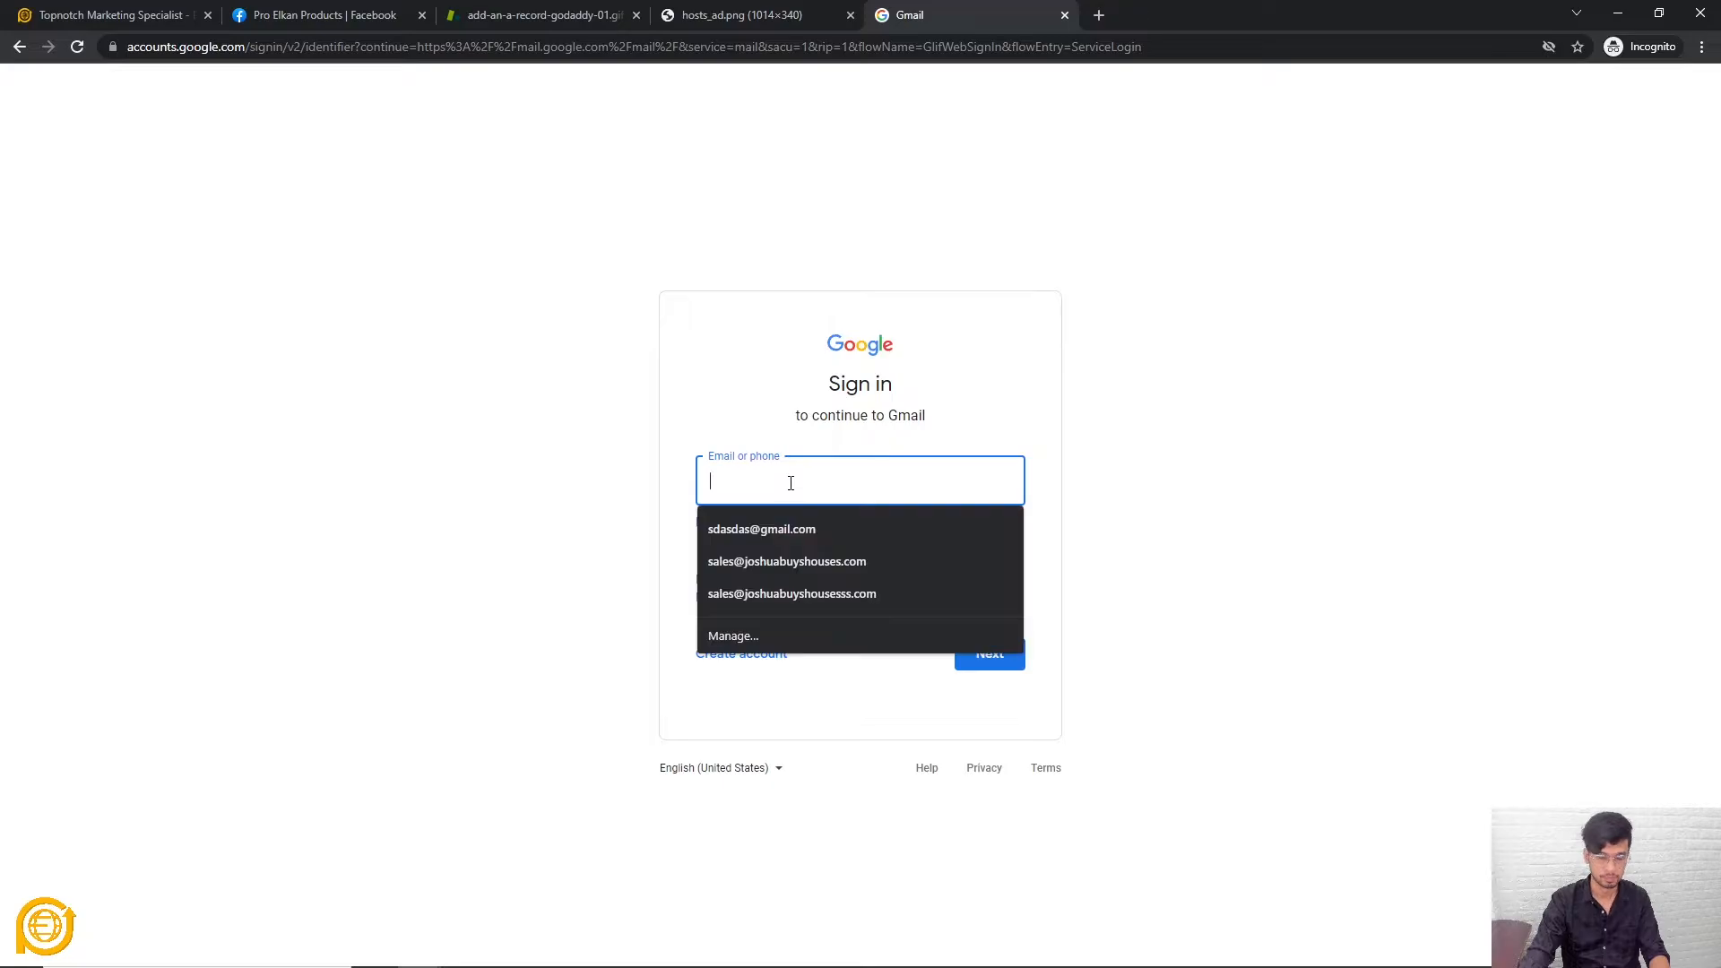
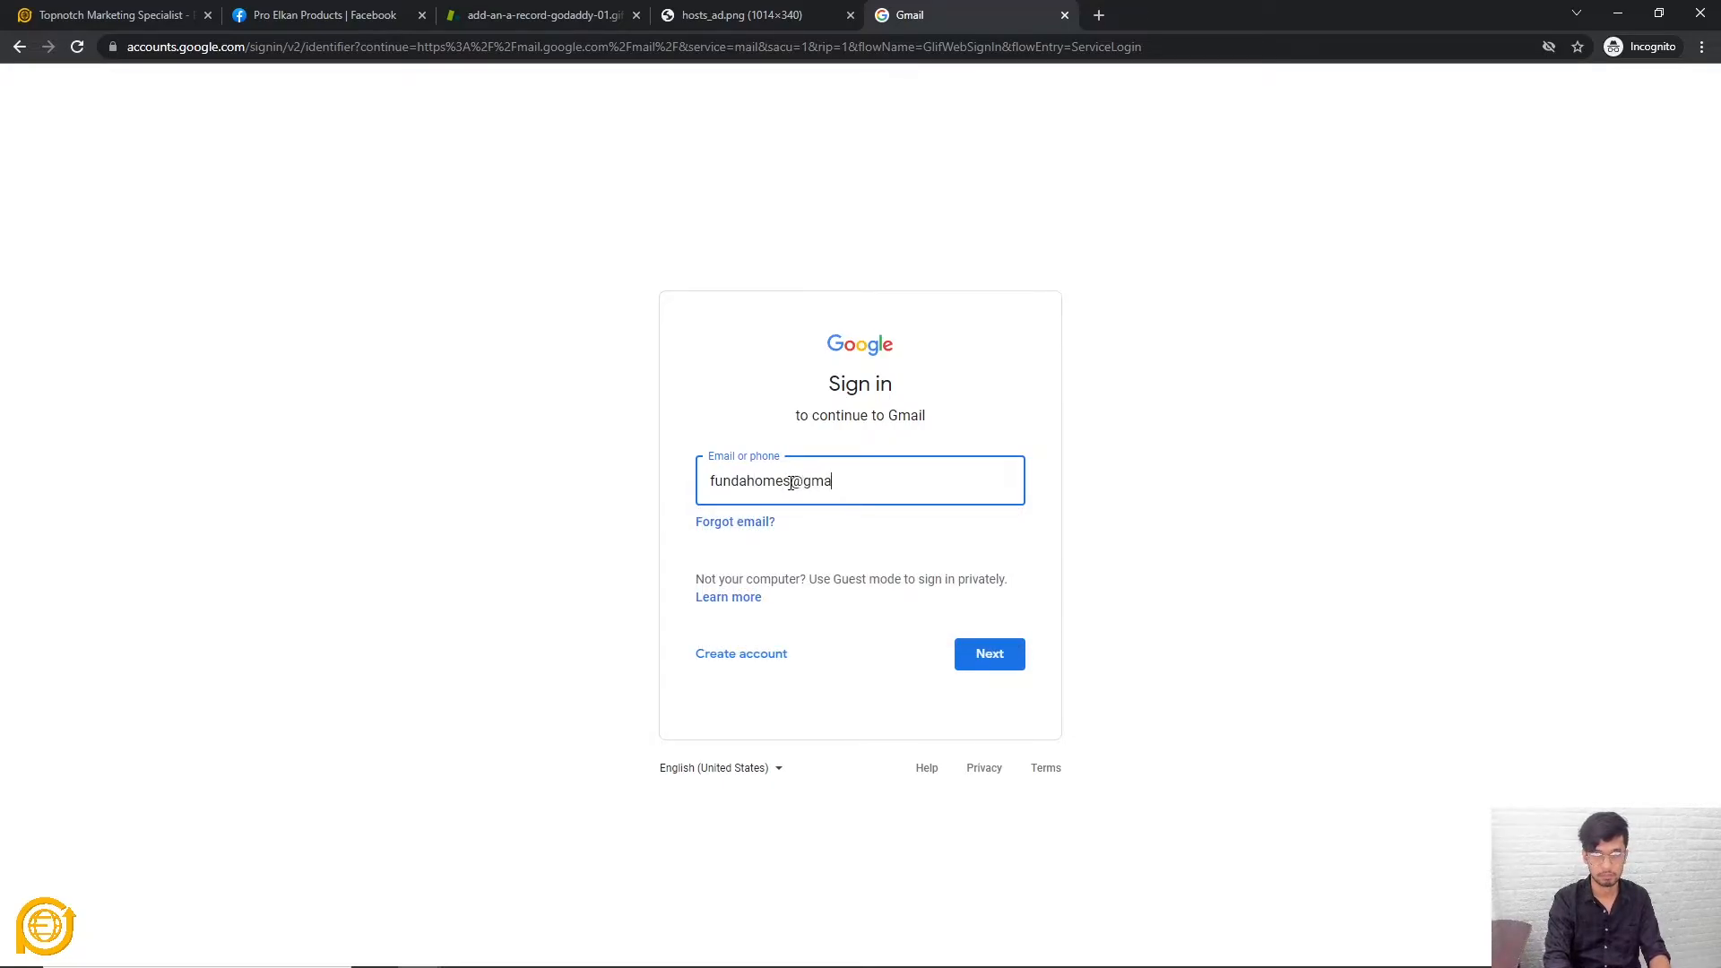
{"action": "key", "text": "Return"}
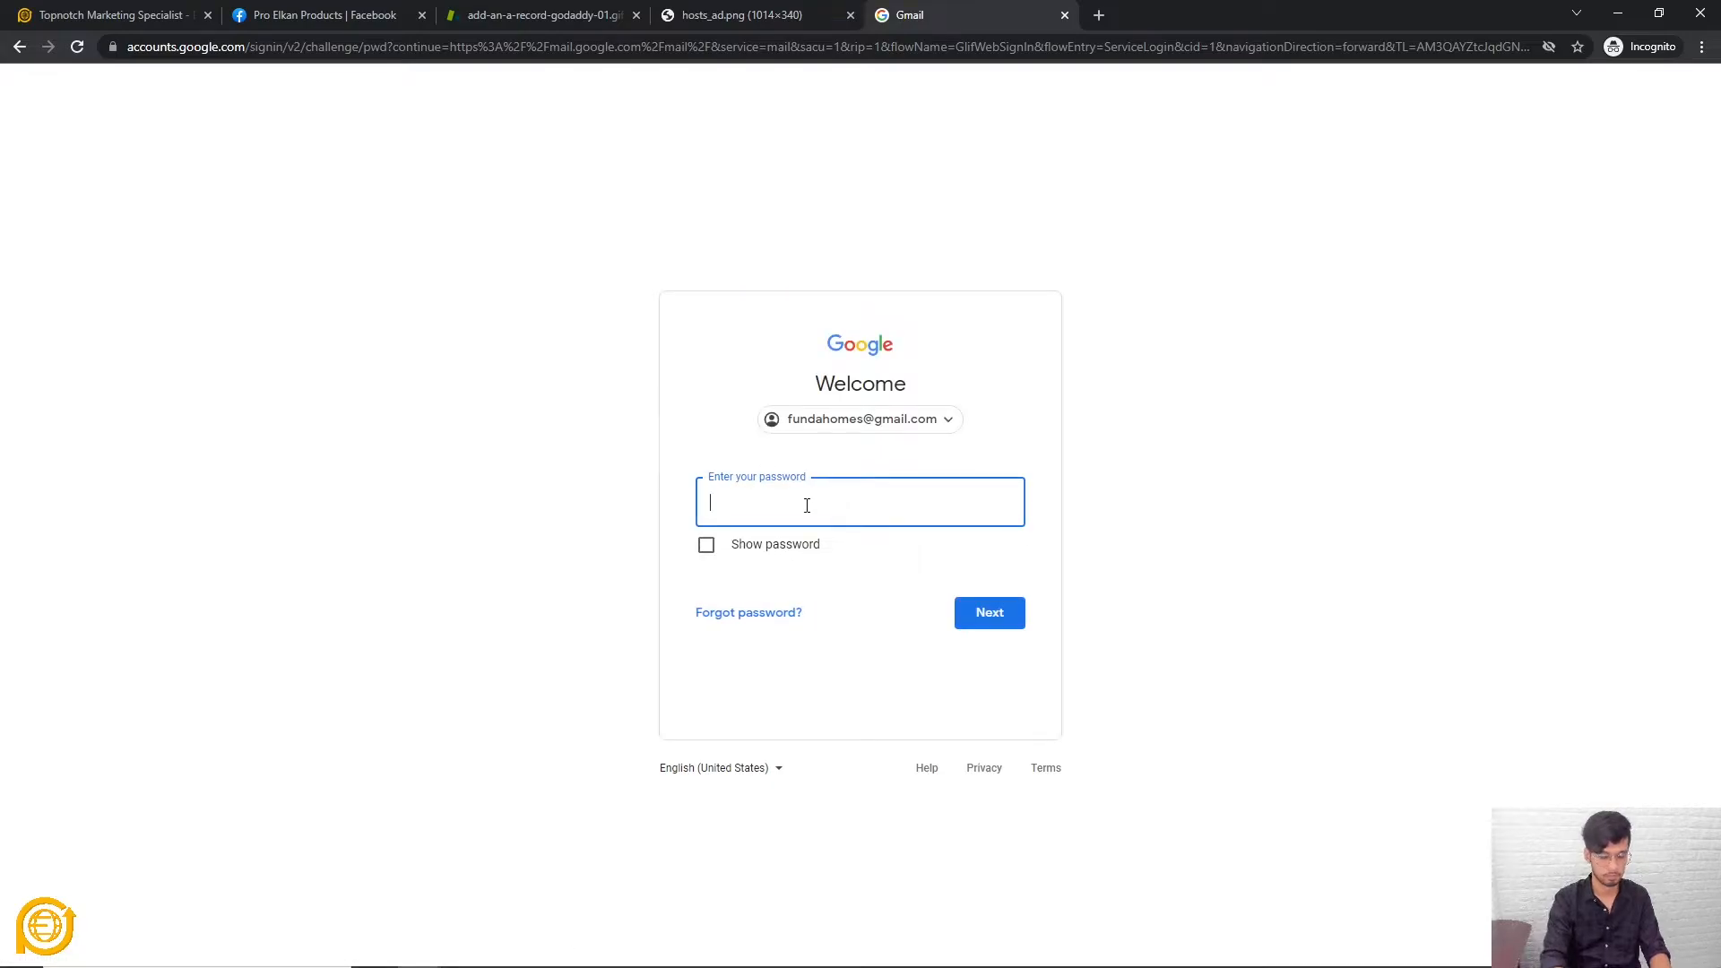
{"action": "type", "text": "••••••"}
{"action": "key", "text": "ctrl+a"}
{"action": "type", "text": "•••••"}
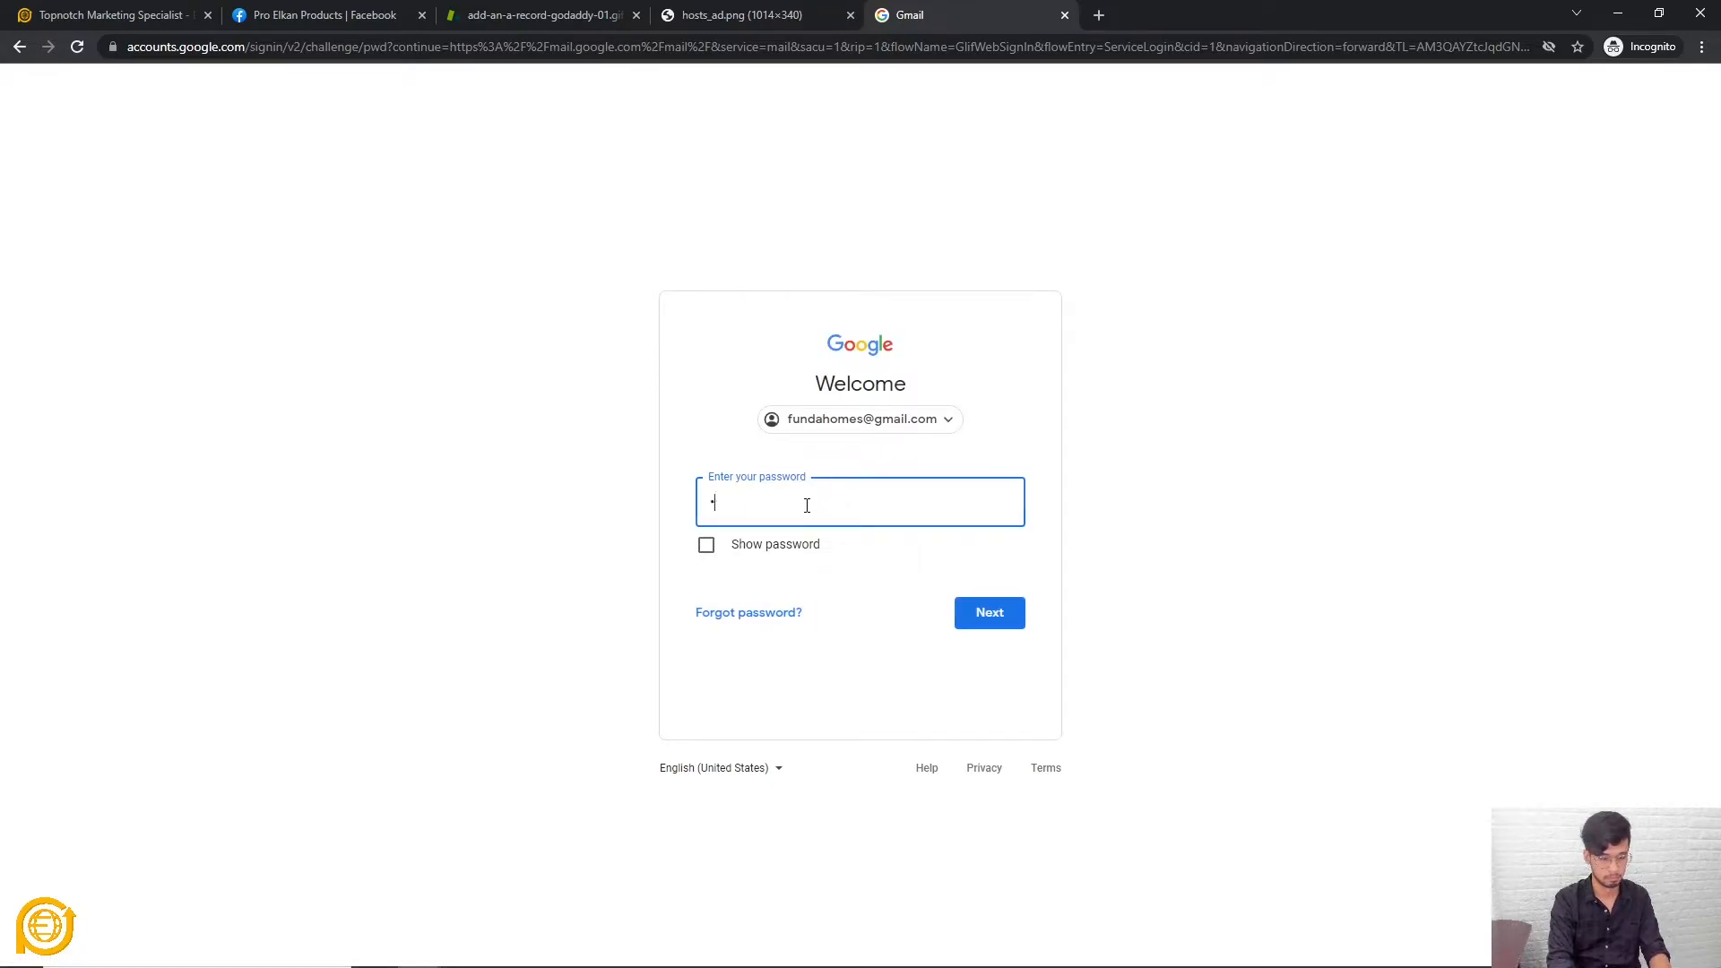
{"action": "type", "text": "••••••••••"}
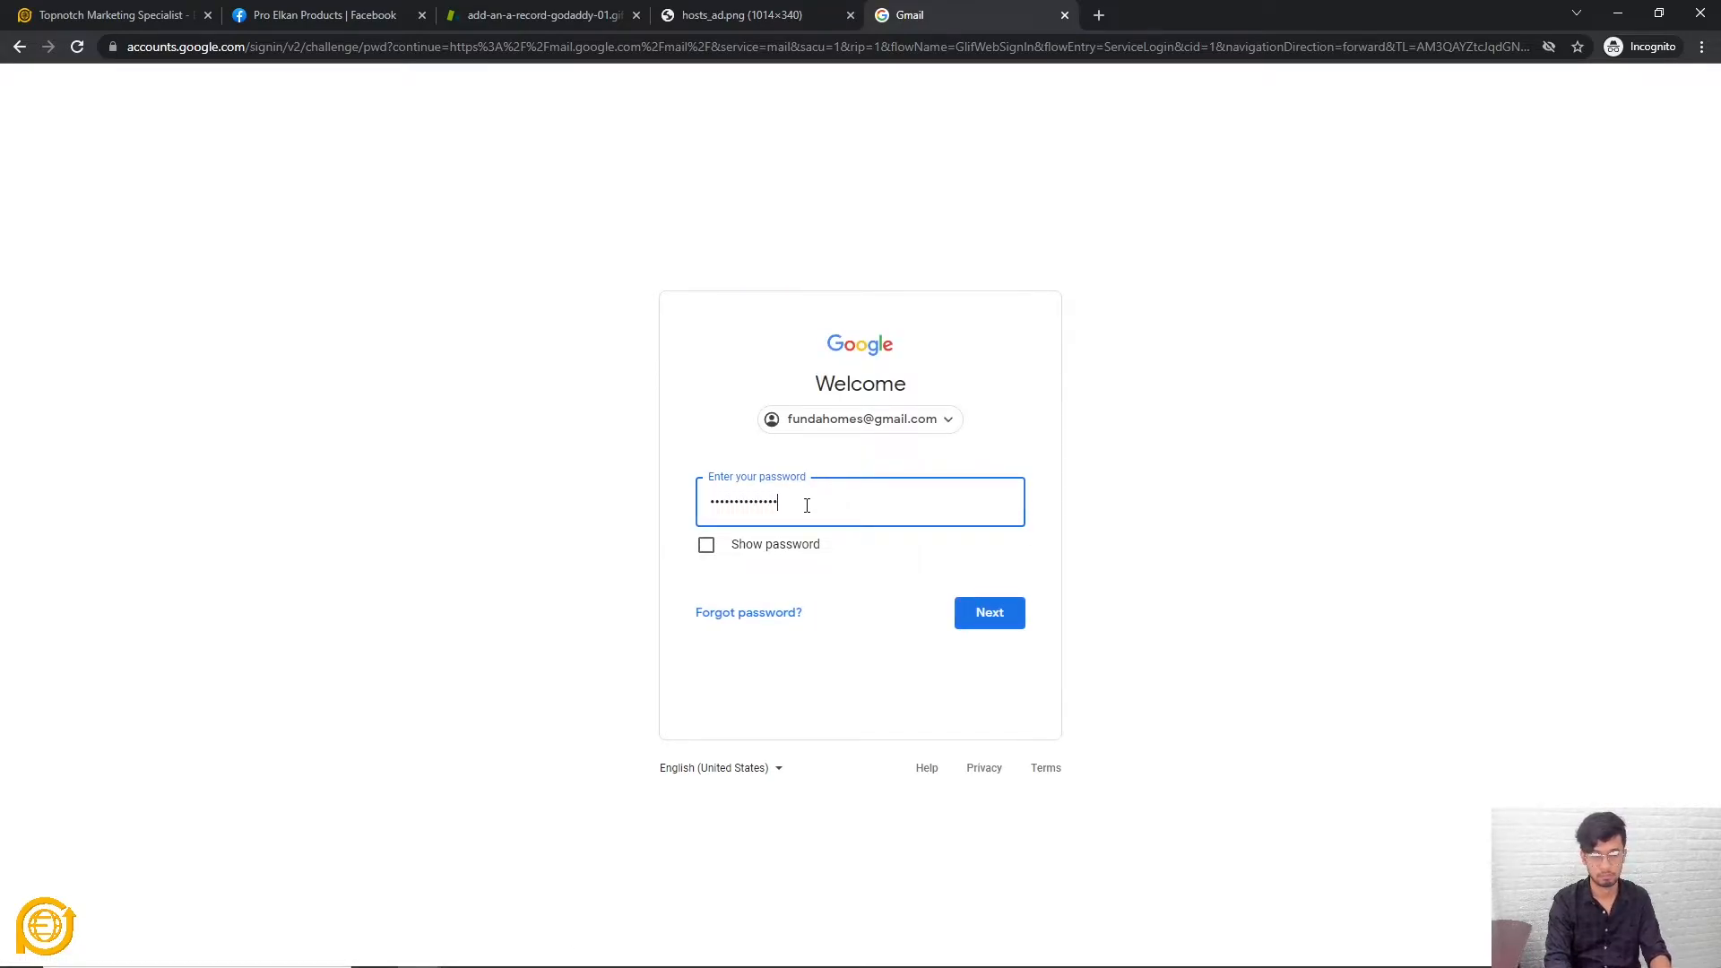
{"action": "key", "text": "Return"}
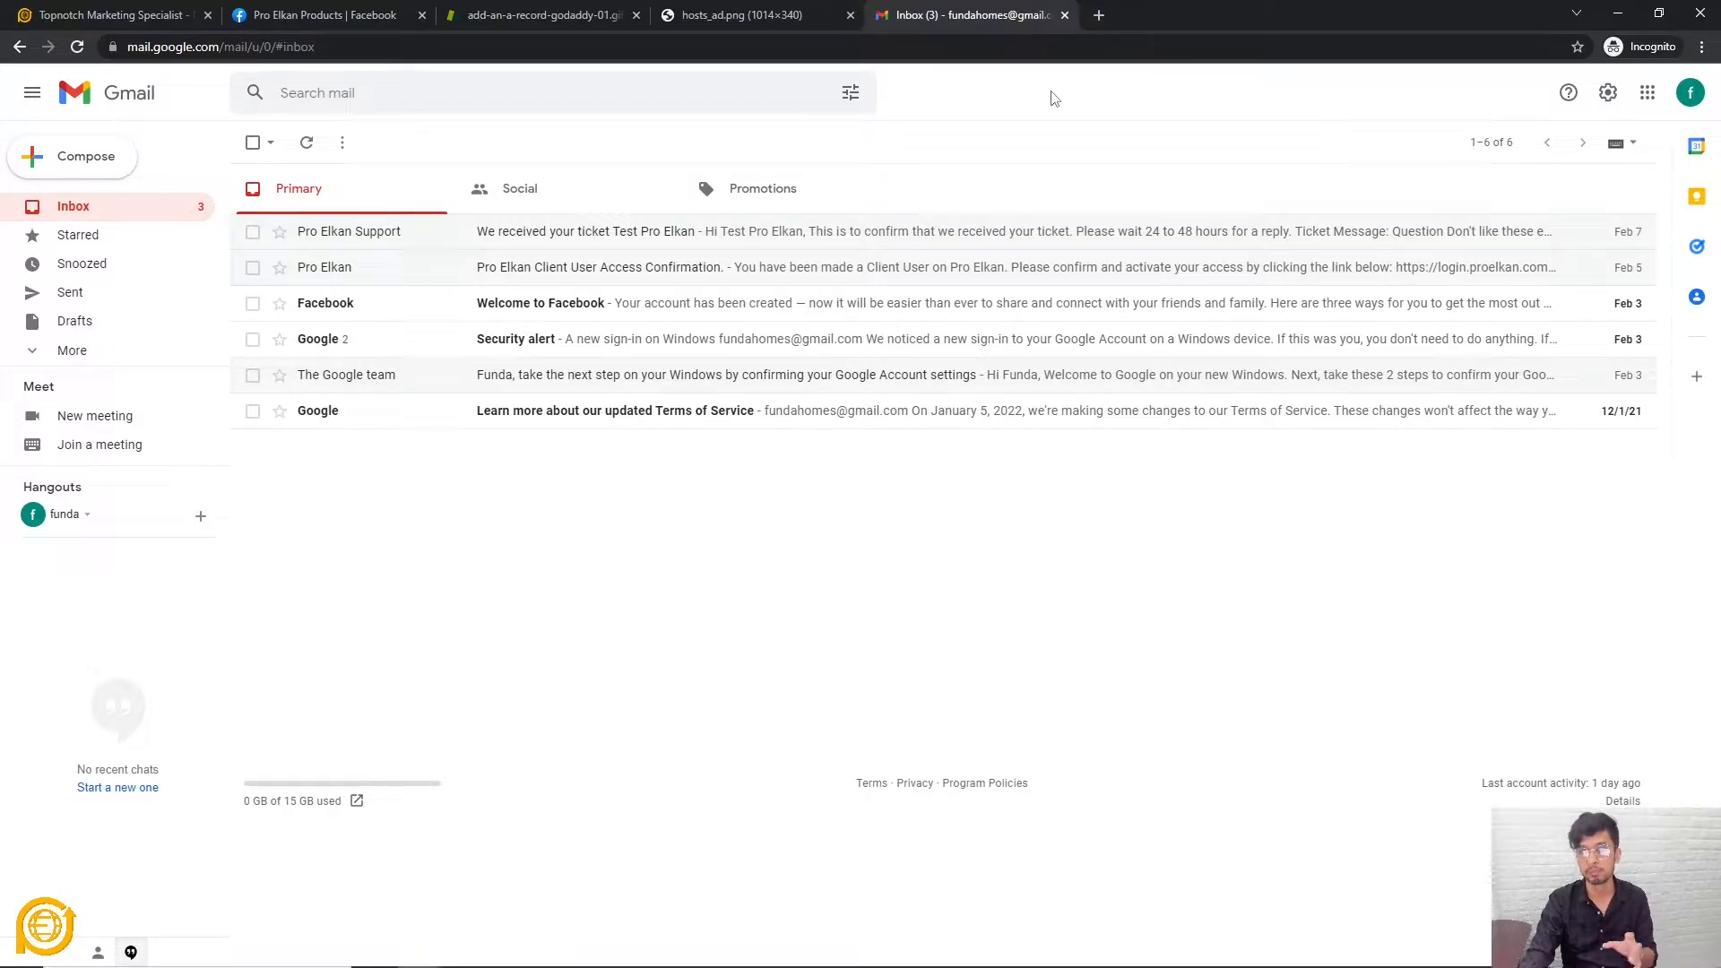
Copy the signed-in account's e-mail address from the avatar panel
{"action": "left_click", "coordinate": [1690, 97]}
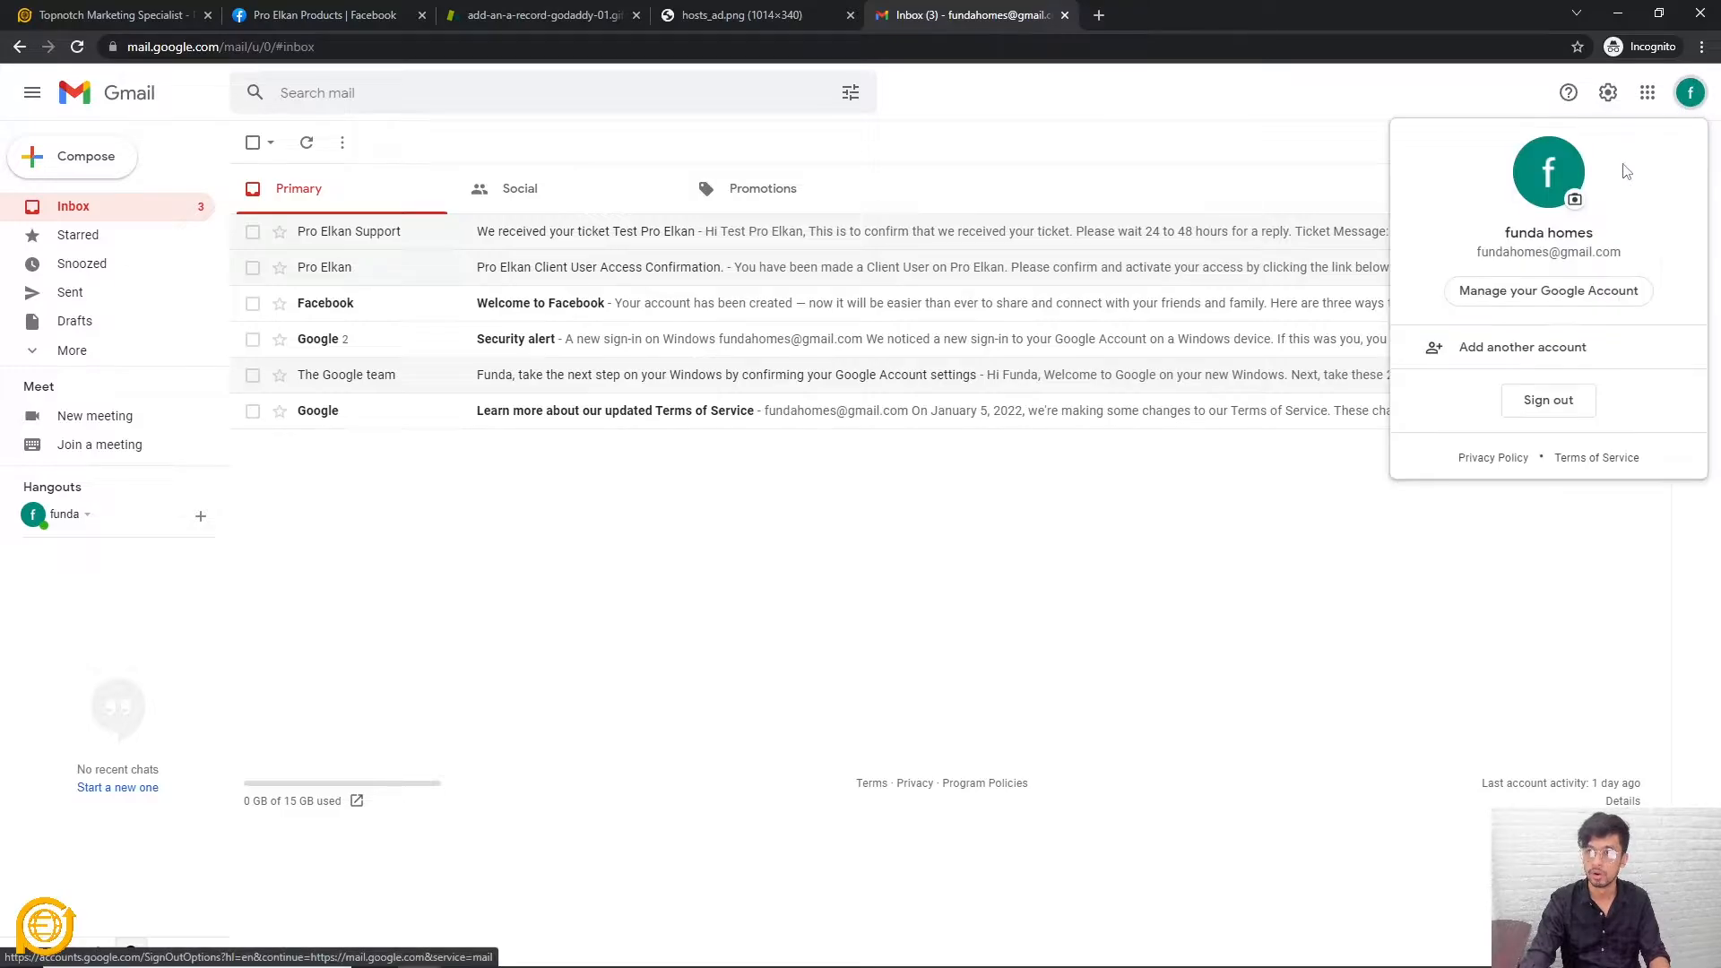
{"action": "triple_click", "coordinate": [1522, 252]}
{"action": "key", "text": "ctrl+c"}
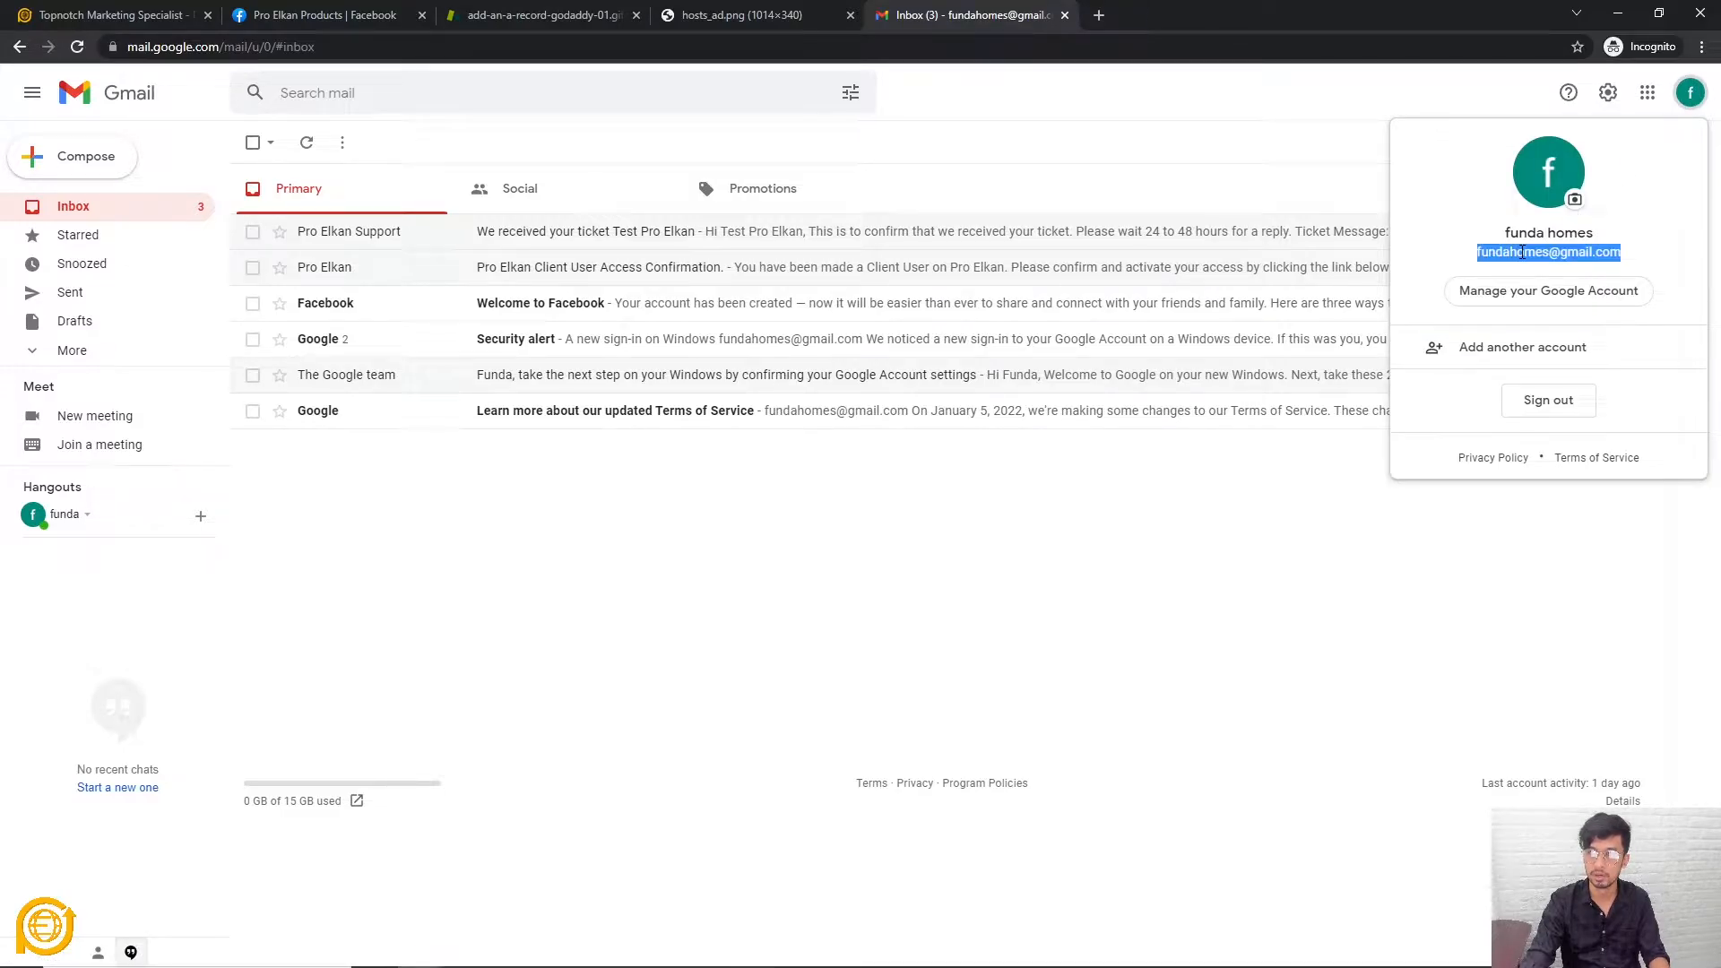
{"action": "right_click", "coordinate": [1523, 252]}
{"action": "left_click", "coordinate": [1538, 265]}
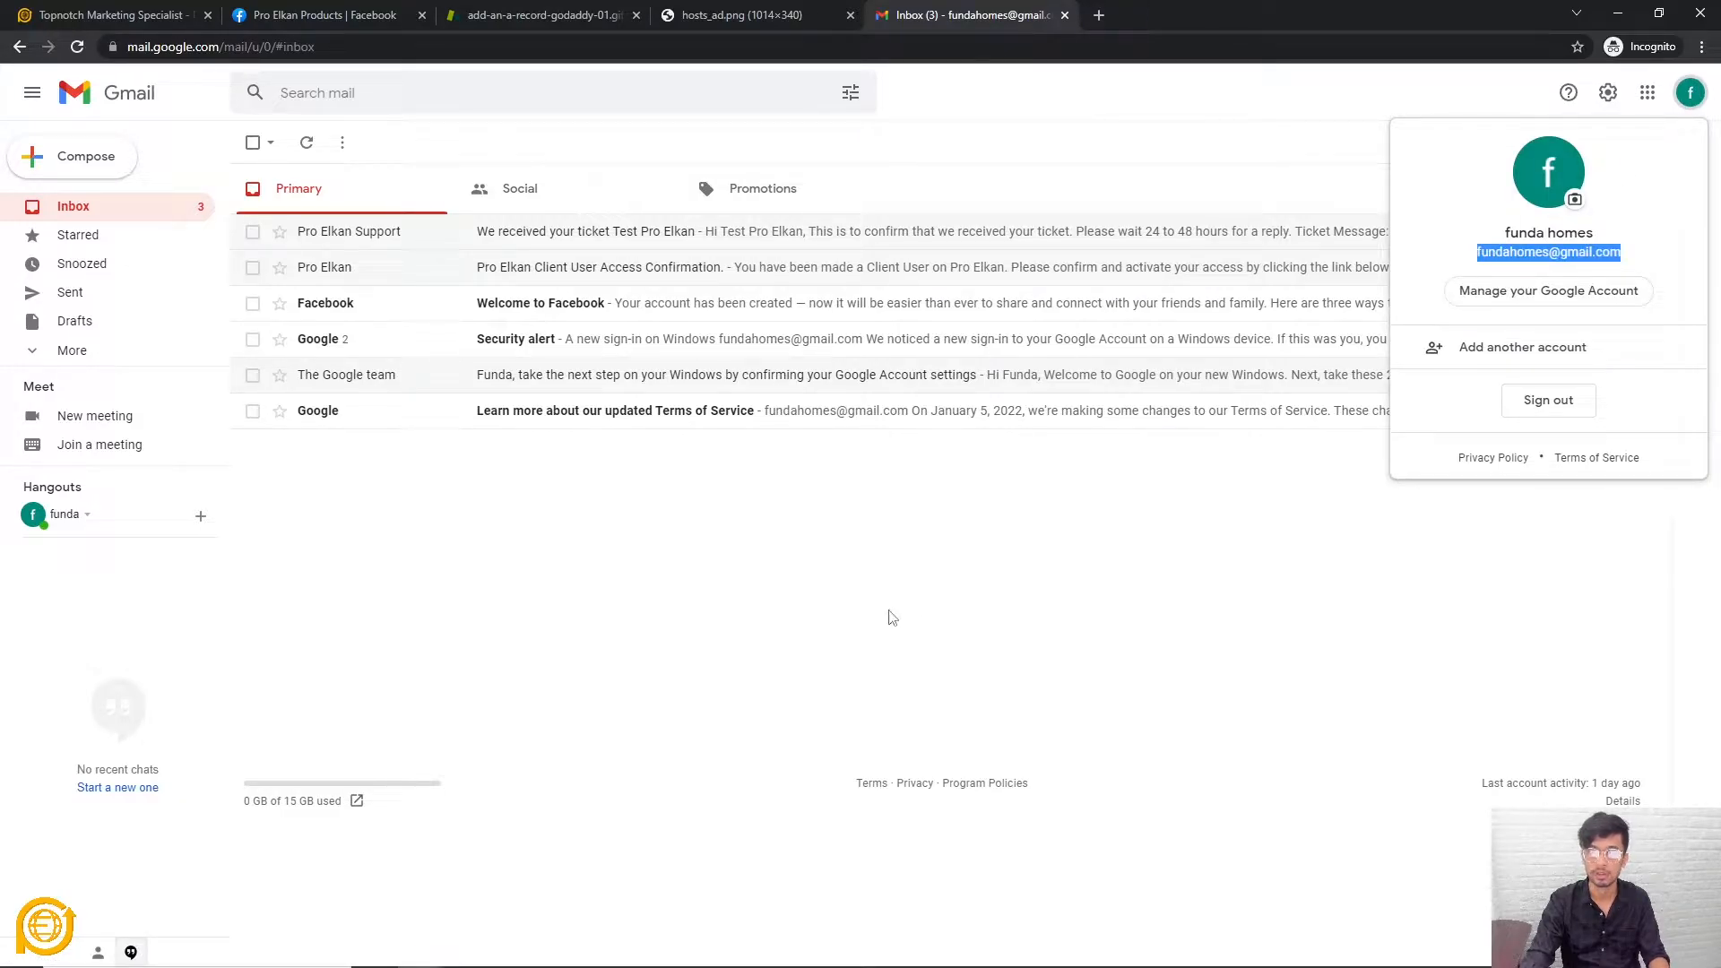
{"action": "left_click", "coordinate": [140, 14]}
Paste the copied address into Store Email and proceed, triggering the not-verified error
{"action": "left_click", "coordinate": [389, 645]}
{"action": "key", "text": "ctrl+v"}
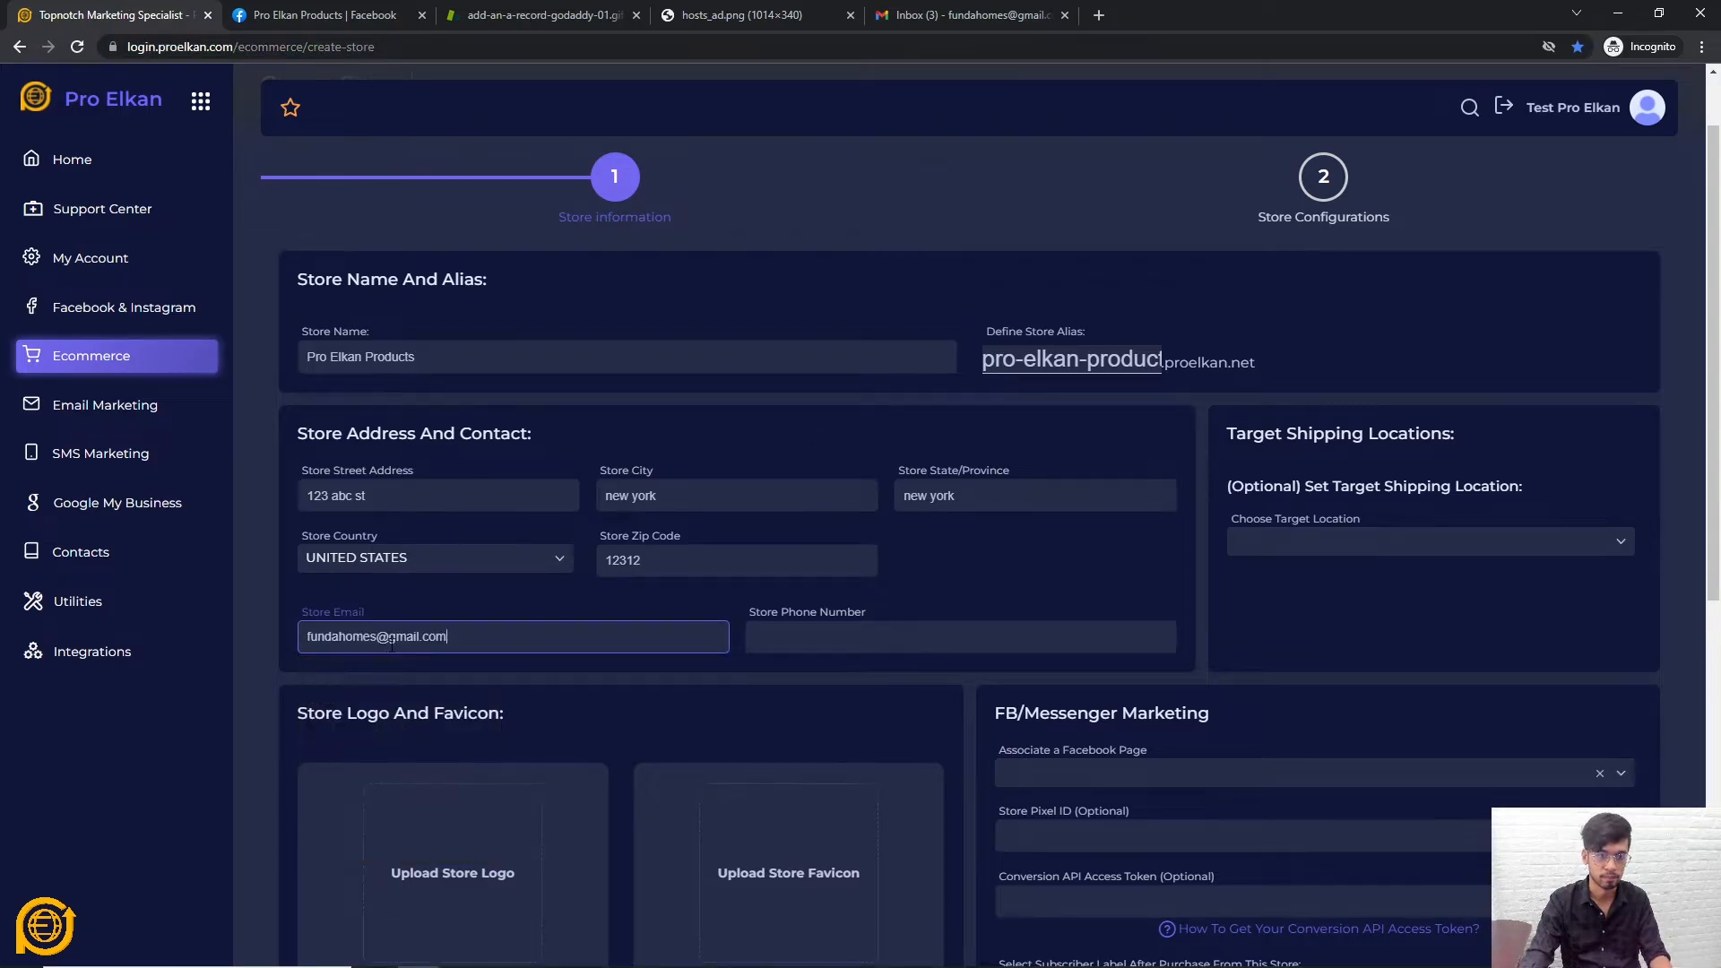
{"action": "left_click", "coordinate": [529, 600]}
{"action": "scroll", "coordinate": [530, 599], "scroll_direction": "down", "scroll_amount": 3}
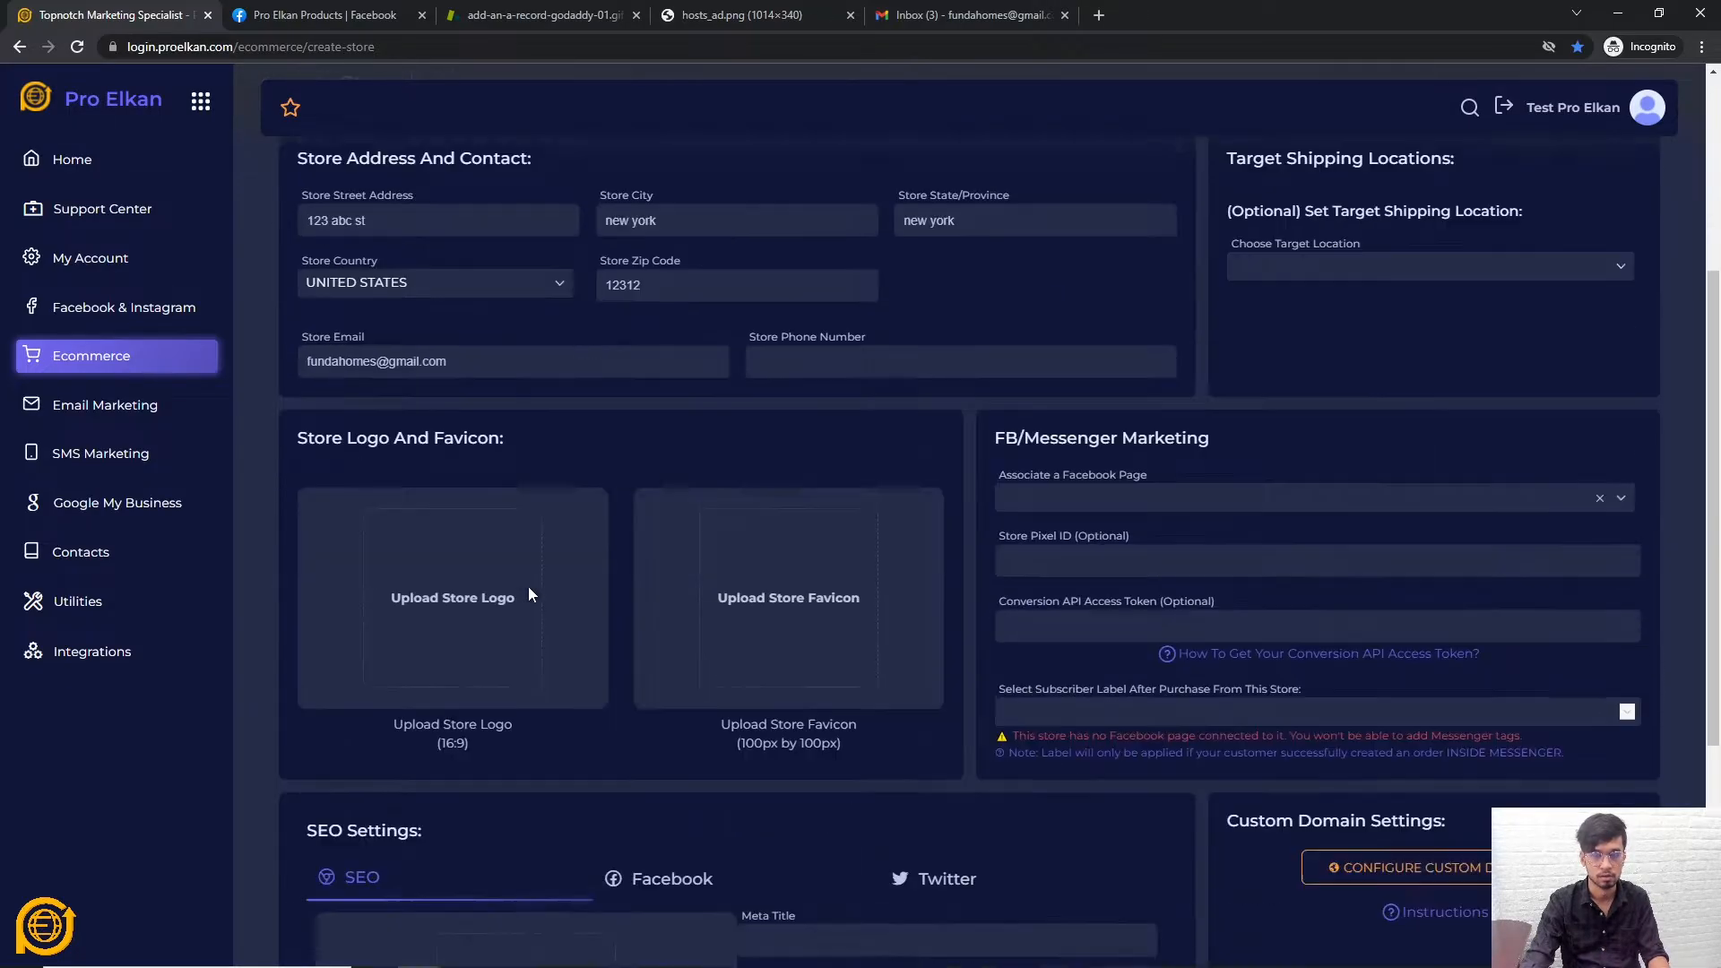
{"action": "scroll", "coordinate": [529, 587], "scroll_direction": "up", "scroll_amount": 2}
{"action": "left_click", "coordinate": [513, 545]}
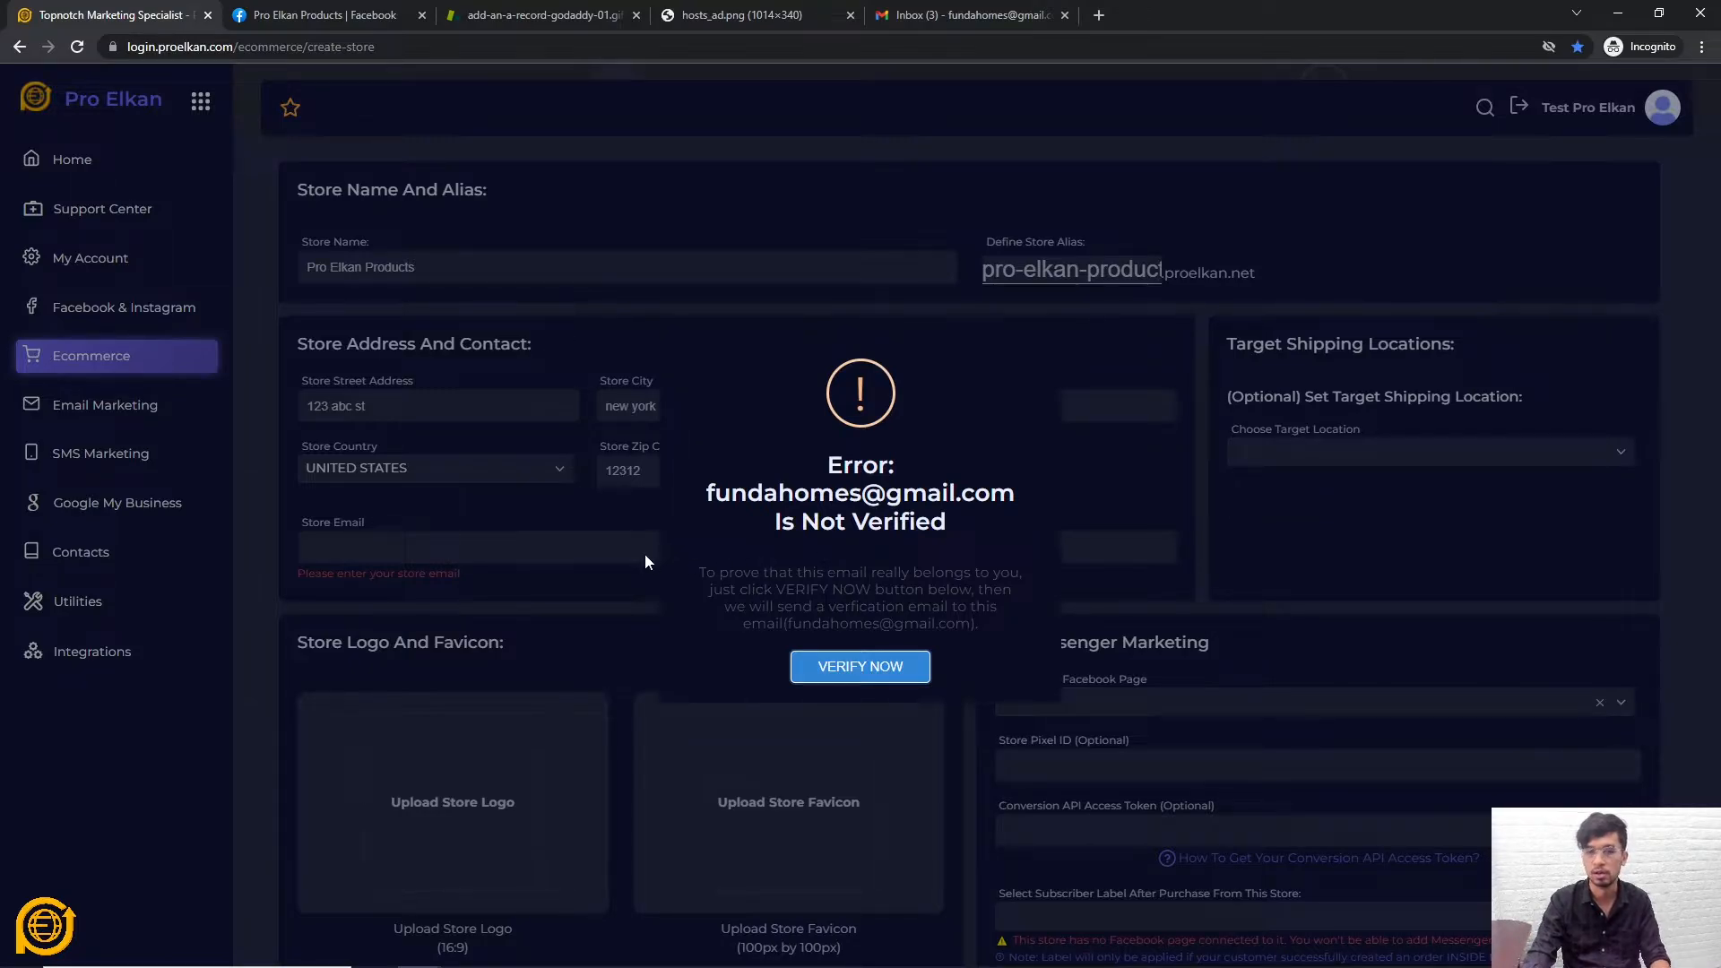
Reload the Gmail inbox to check for new mail
{"action": "left_click", "coordinate": [955, 13]}
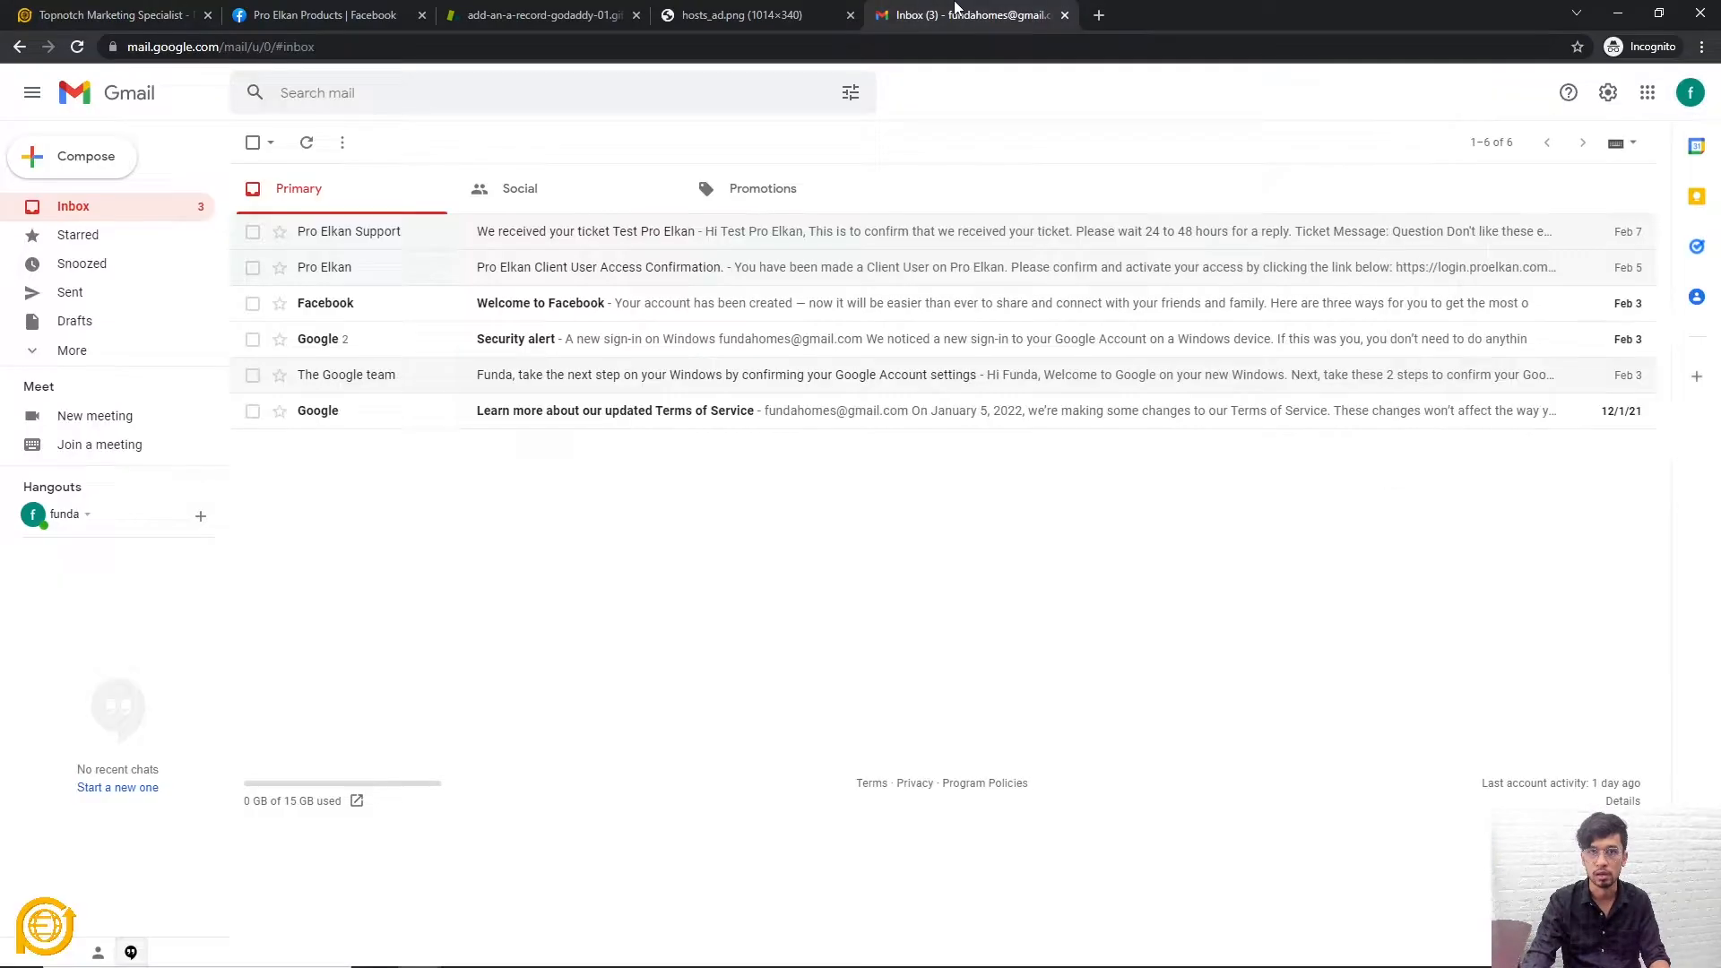
{"action": "right_click", "coordinate": [525, 495]}
{"action": "left_click", "coordinate": [574, 544]}
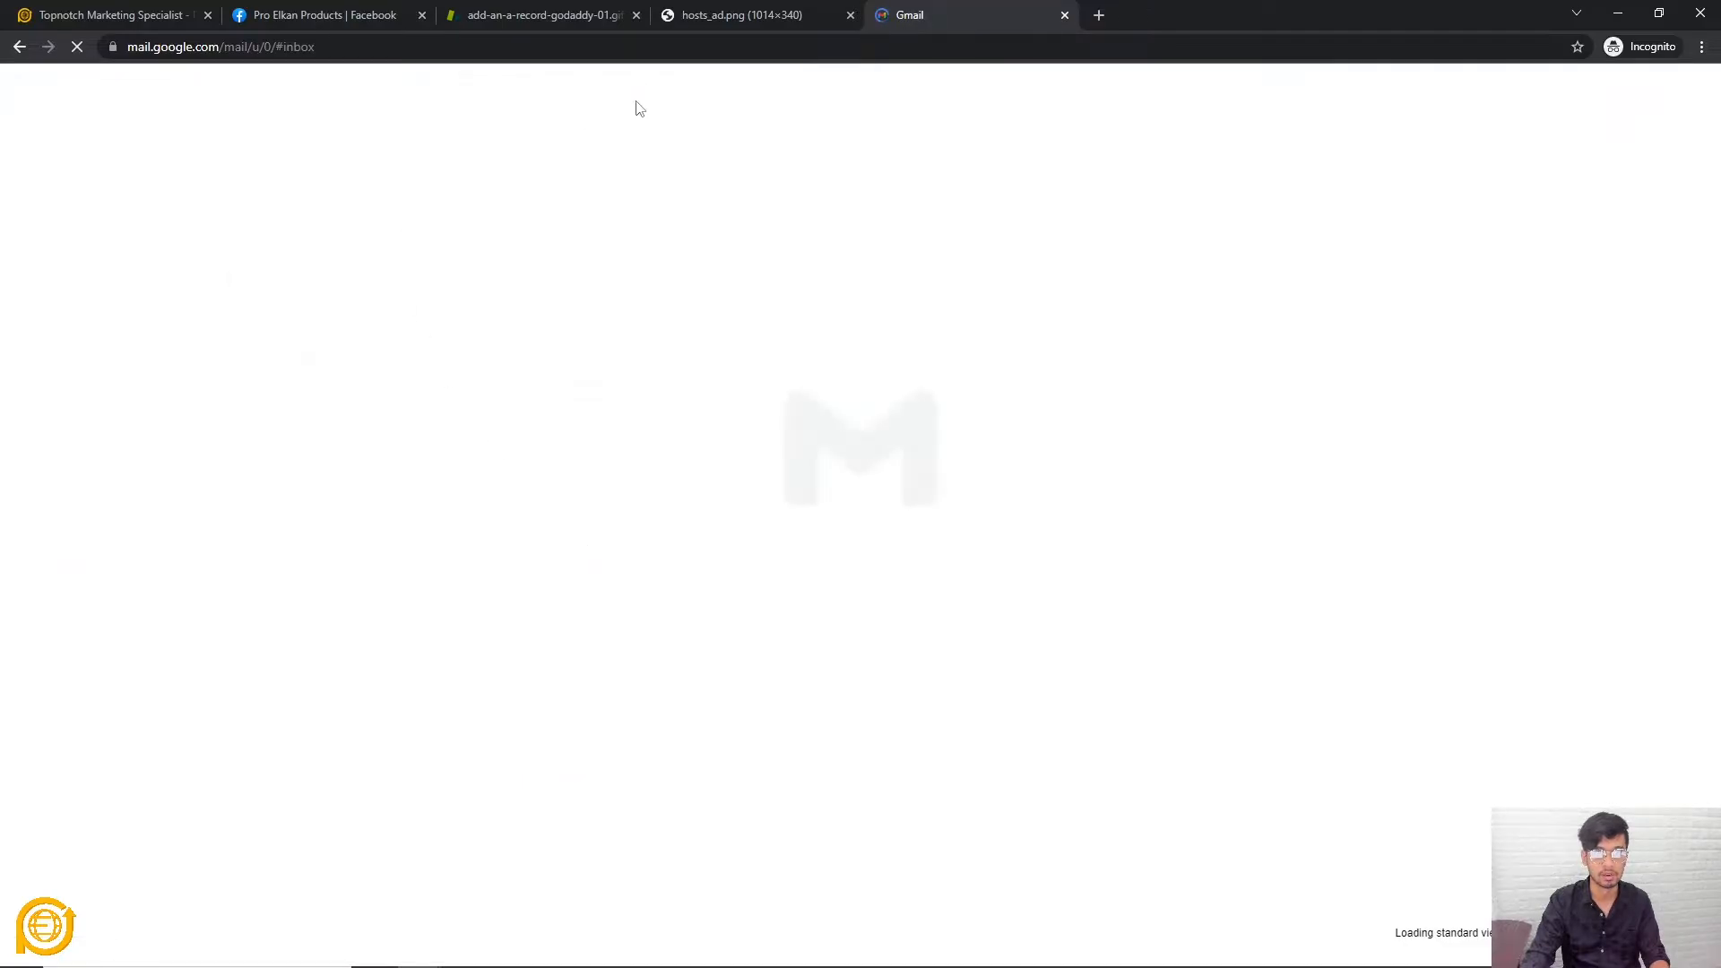
Send the verification email with VERIFY NOW, acknowledge it, and go back to Gmail
{"action": "left_click", "coordinate": [91, 15]}
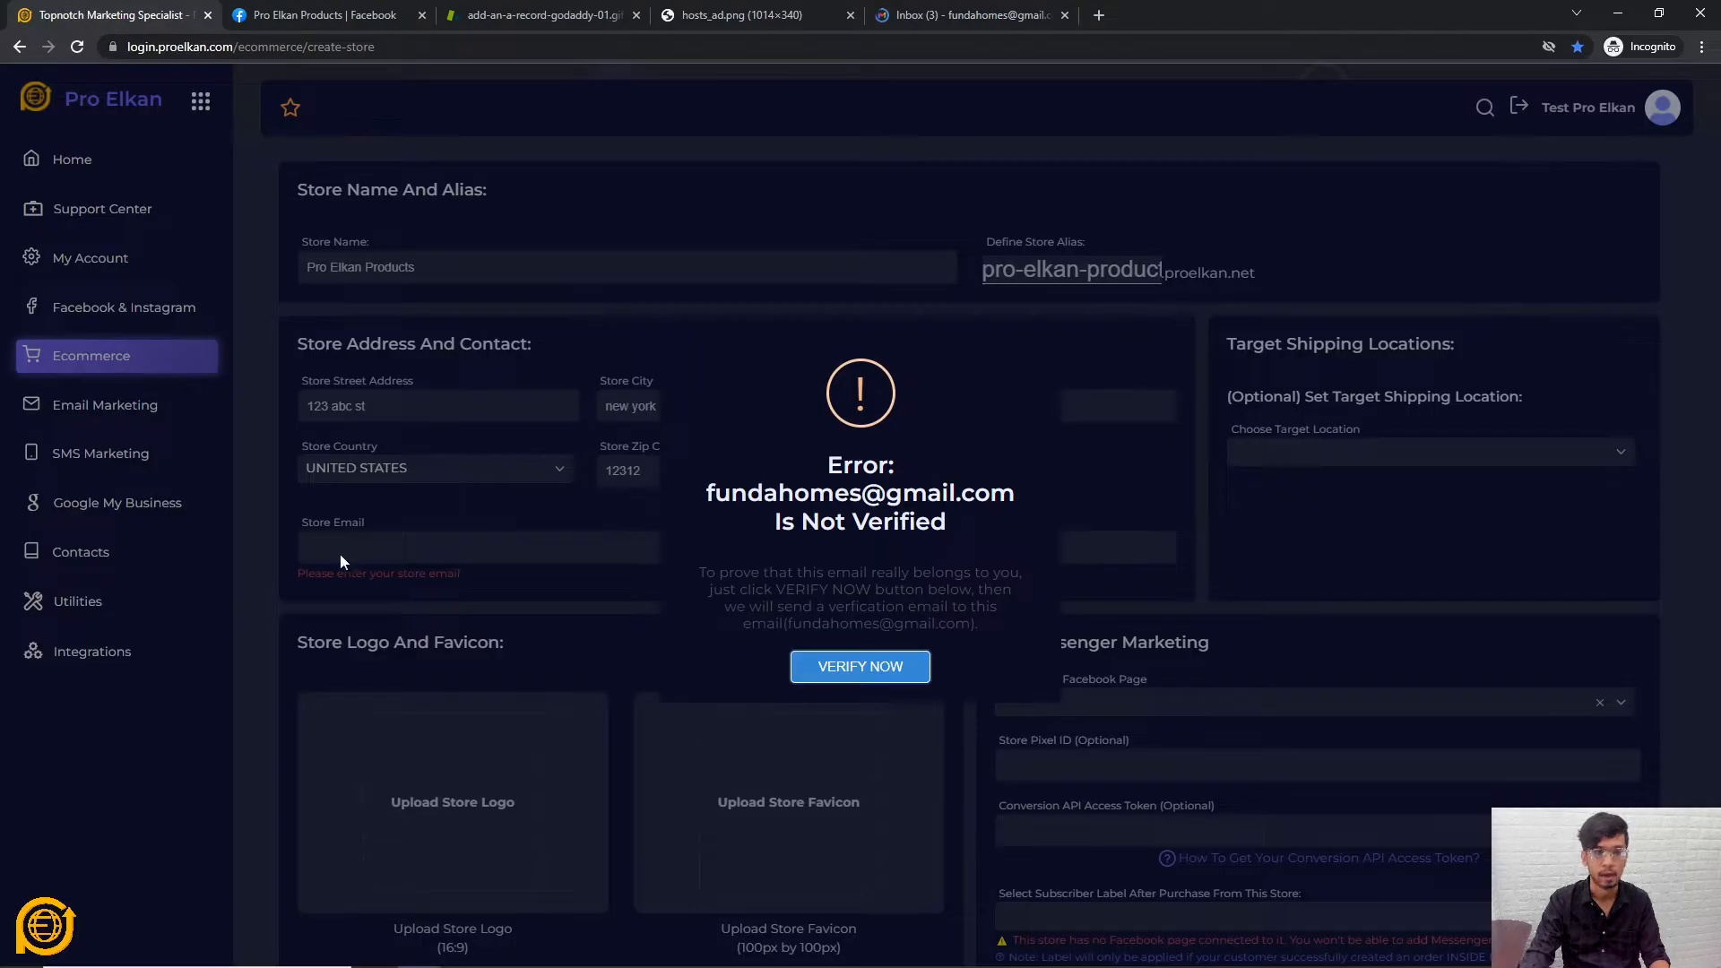
{"action": "left_click", "coordinate": [861, 668]}
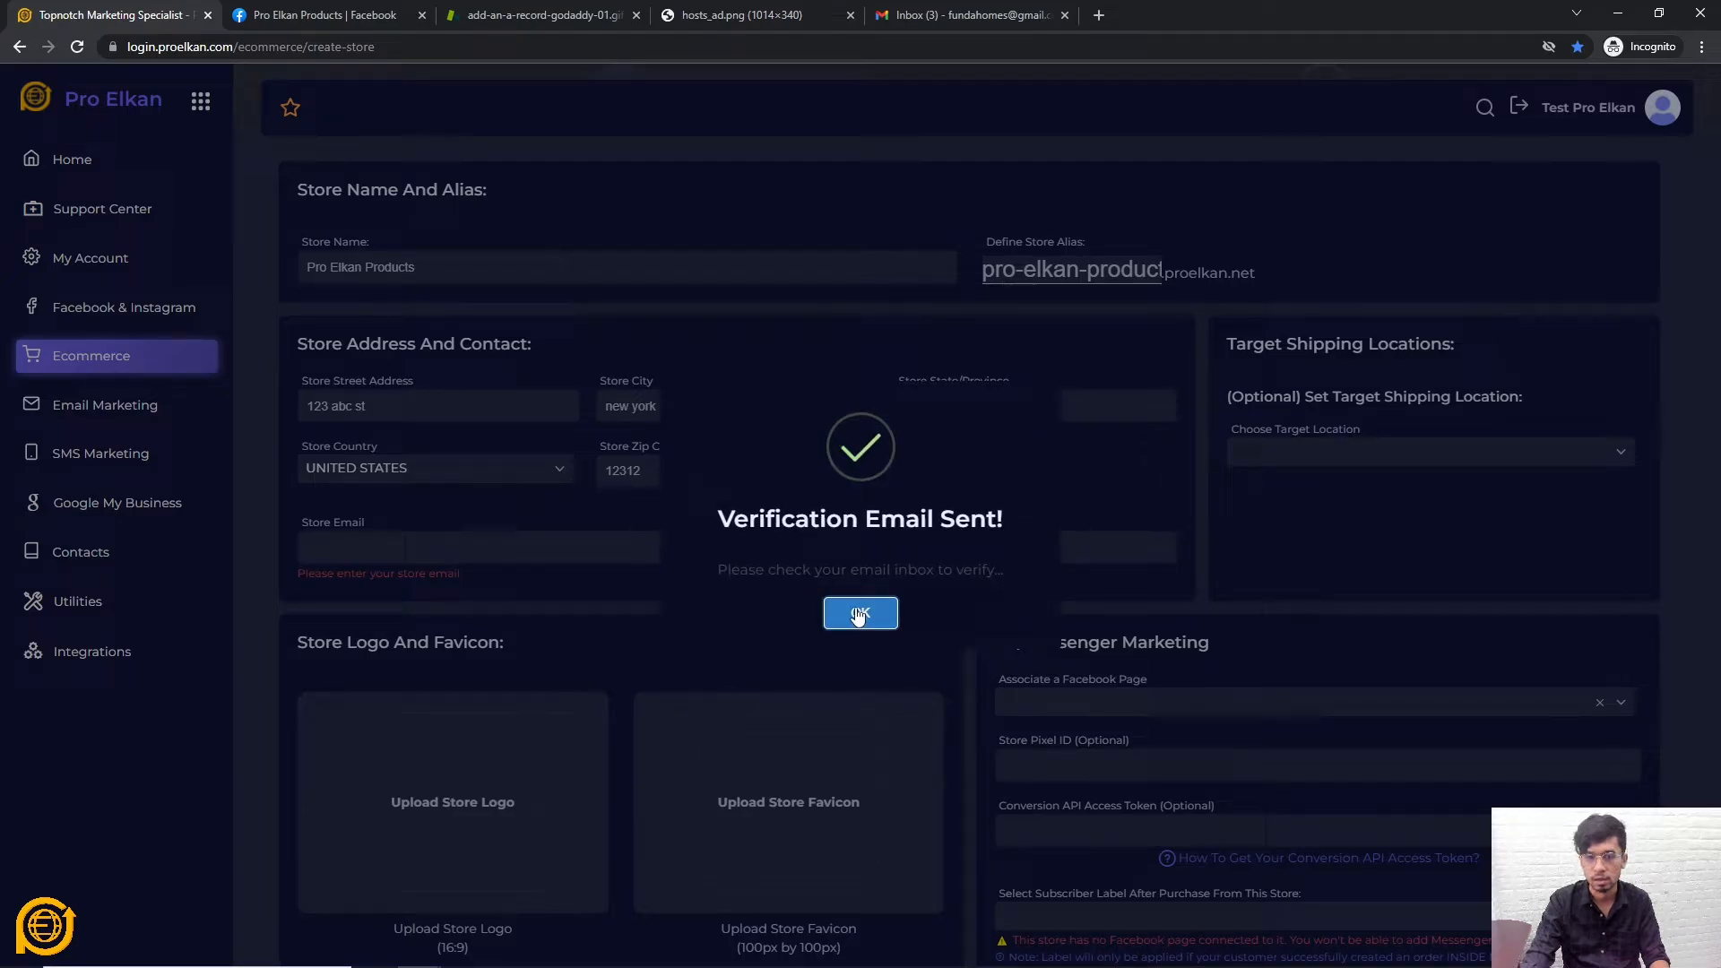
{"action": "left_click", "coordinate": [866, 613]}
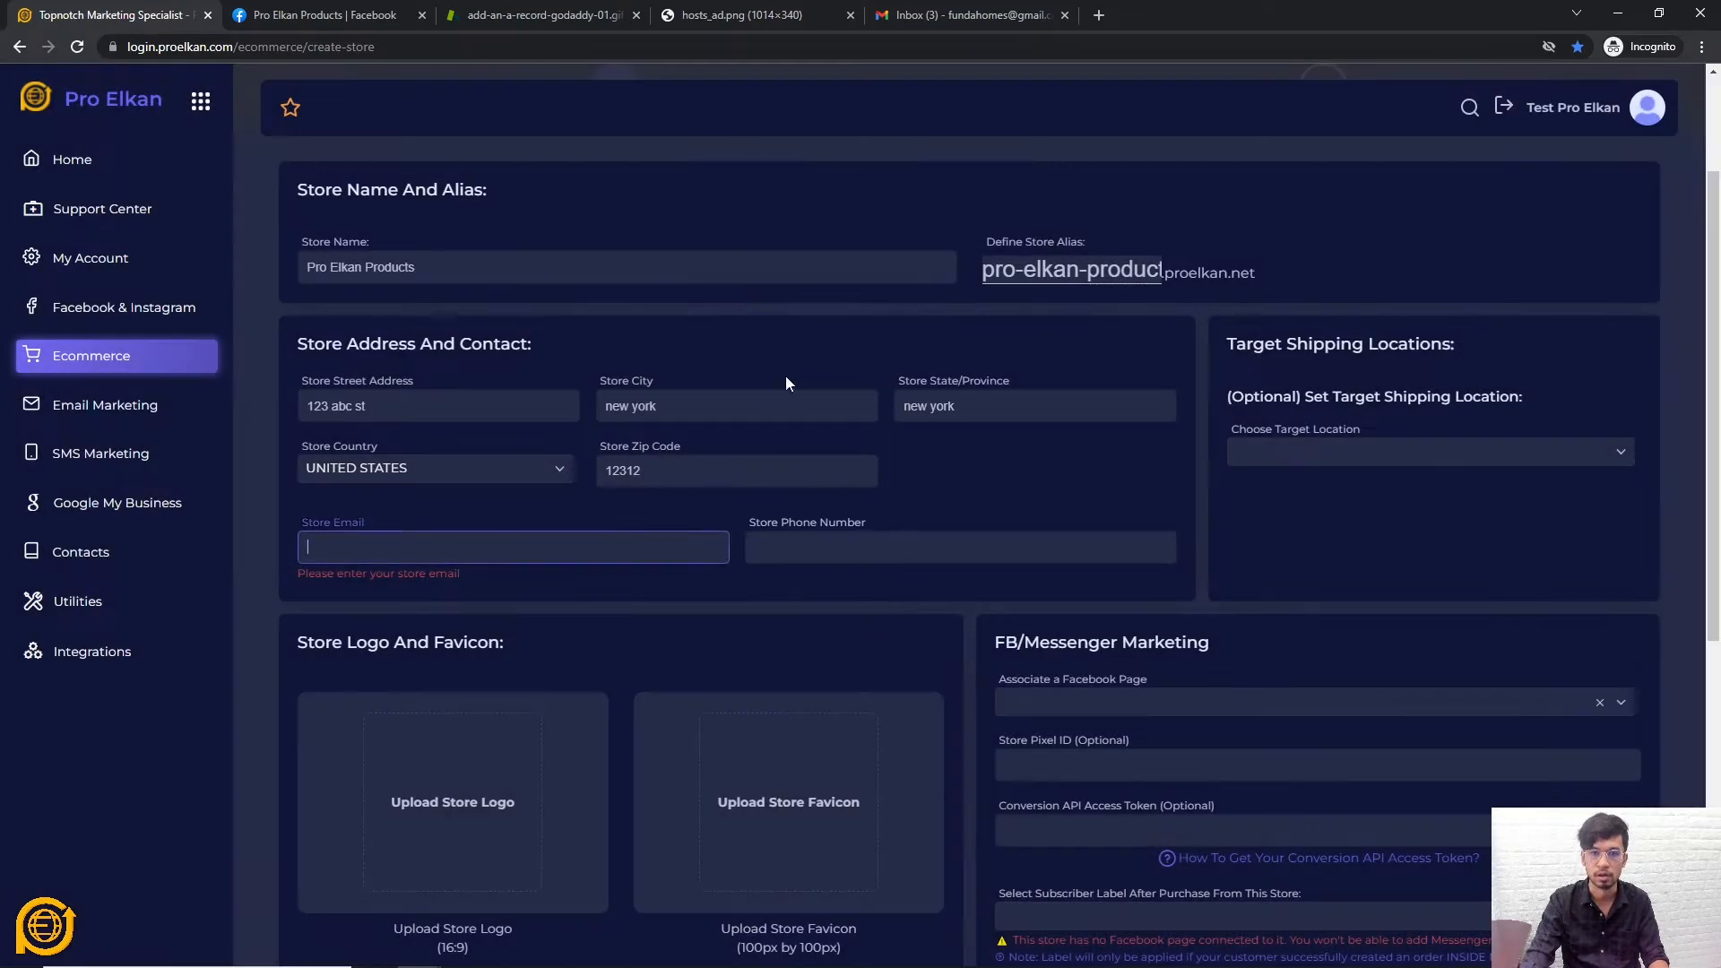
{"action": "left_click", "coordinate": [973, 14]}
{"action": "right_click", "coordinate": [498, 504]}
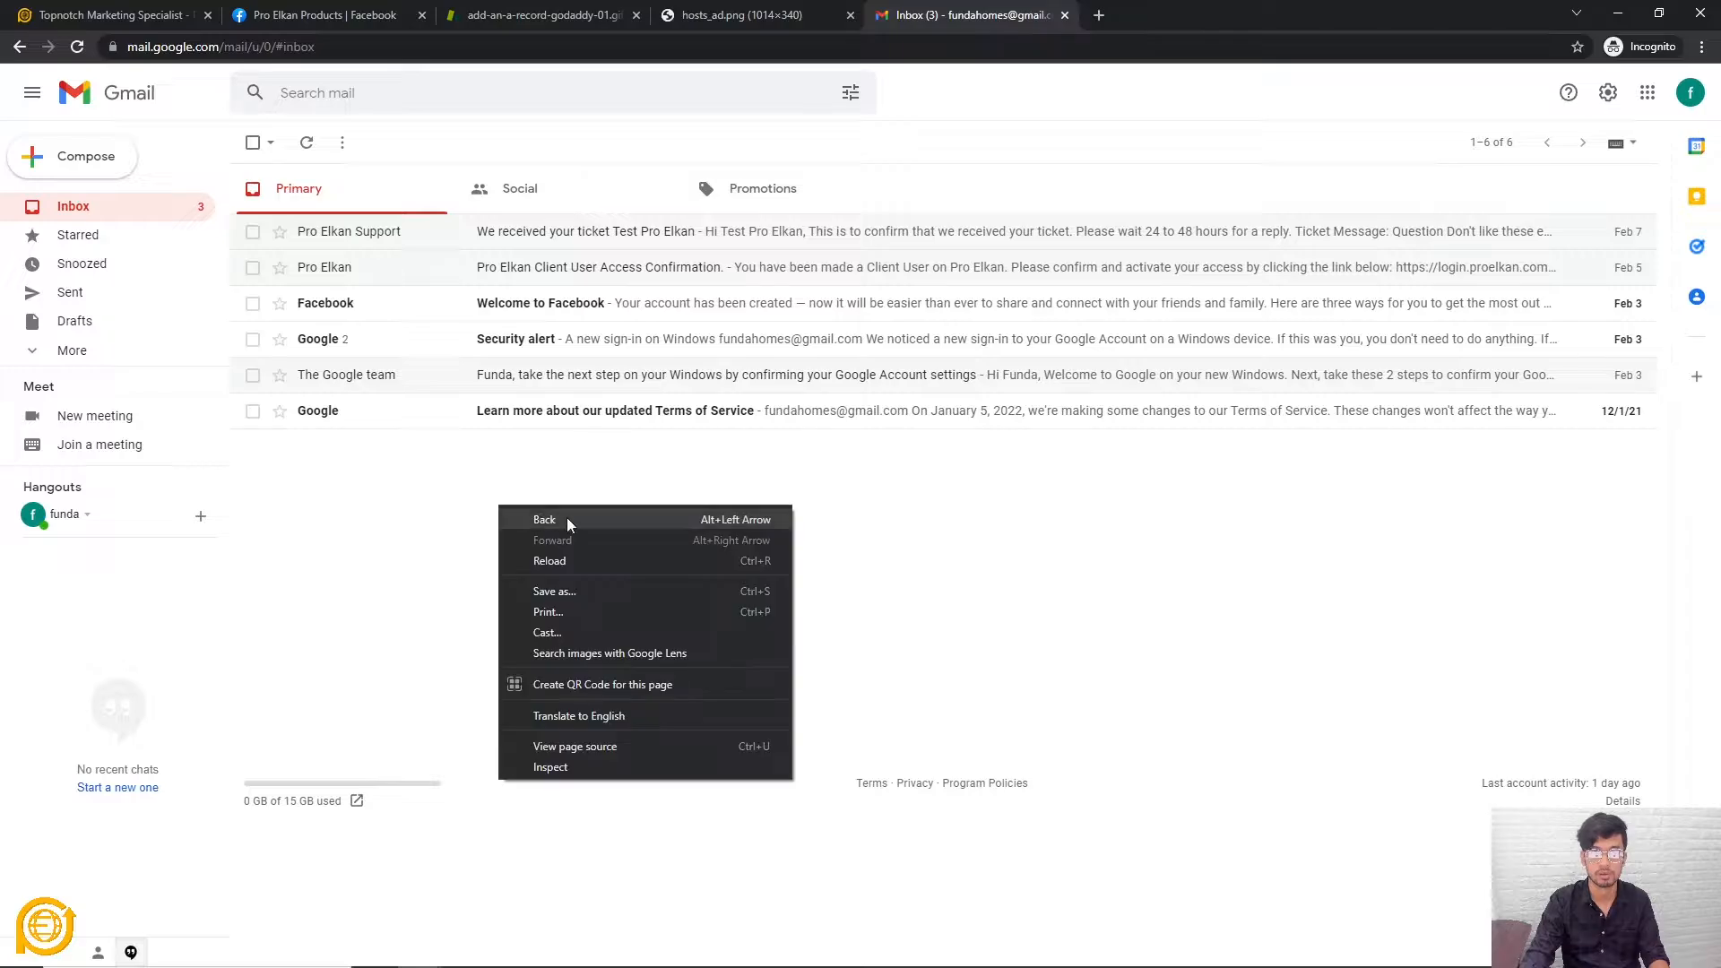
Reload Gmail, open the 'Your Verification Link For Pro Elkan Awaits Inside!' email and follow its link
{"action": "left_click", "coordinate": [610, 560]}
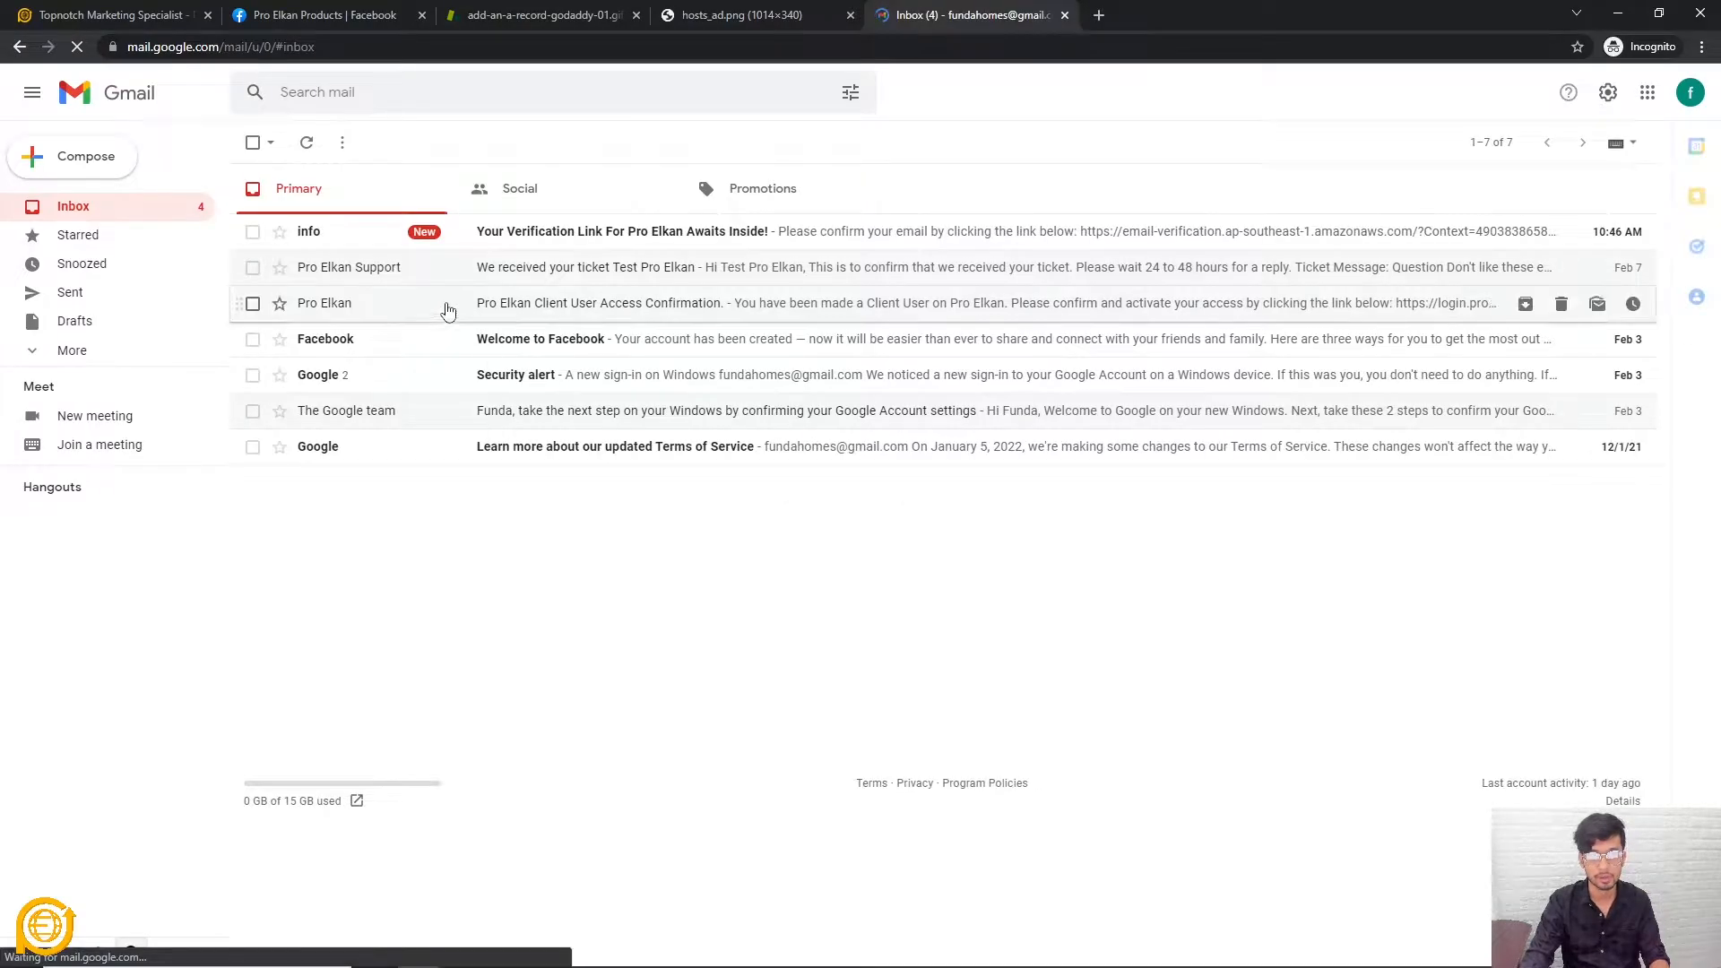
{"action": "left_click", "coordinate": [522, 239]}
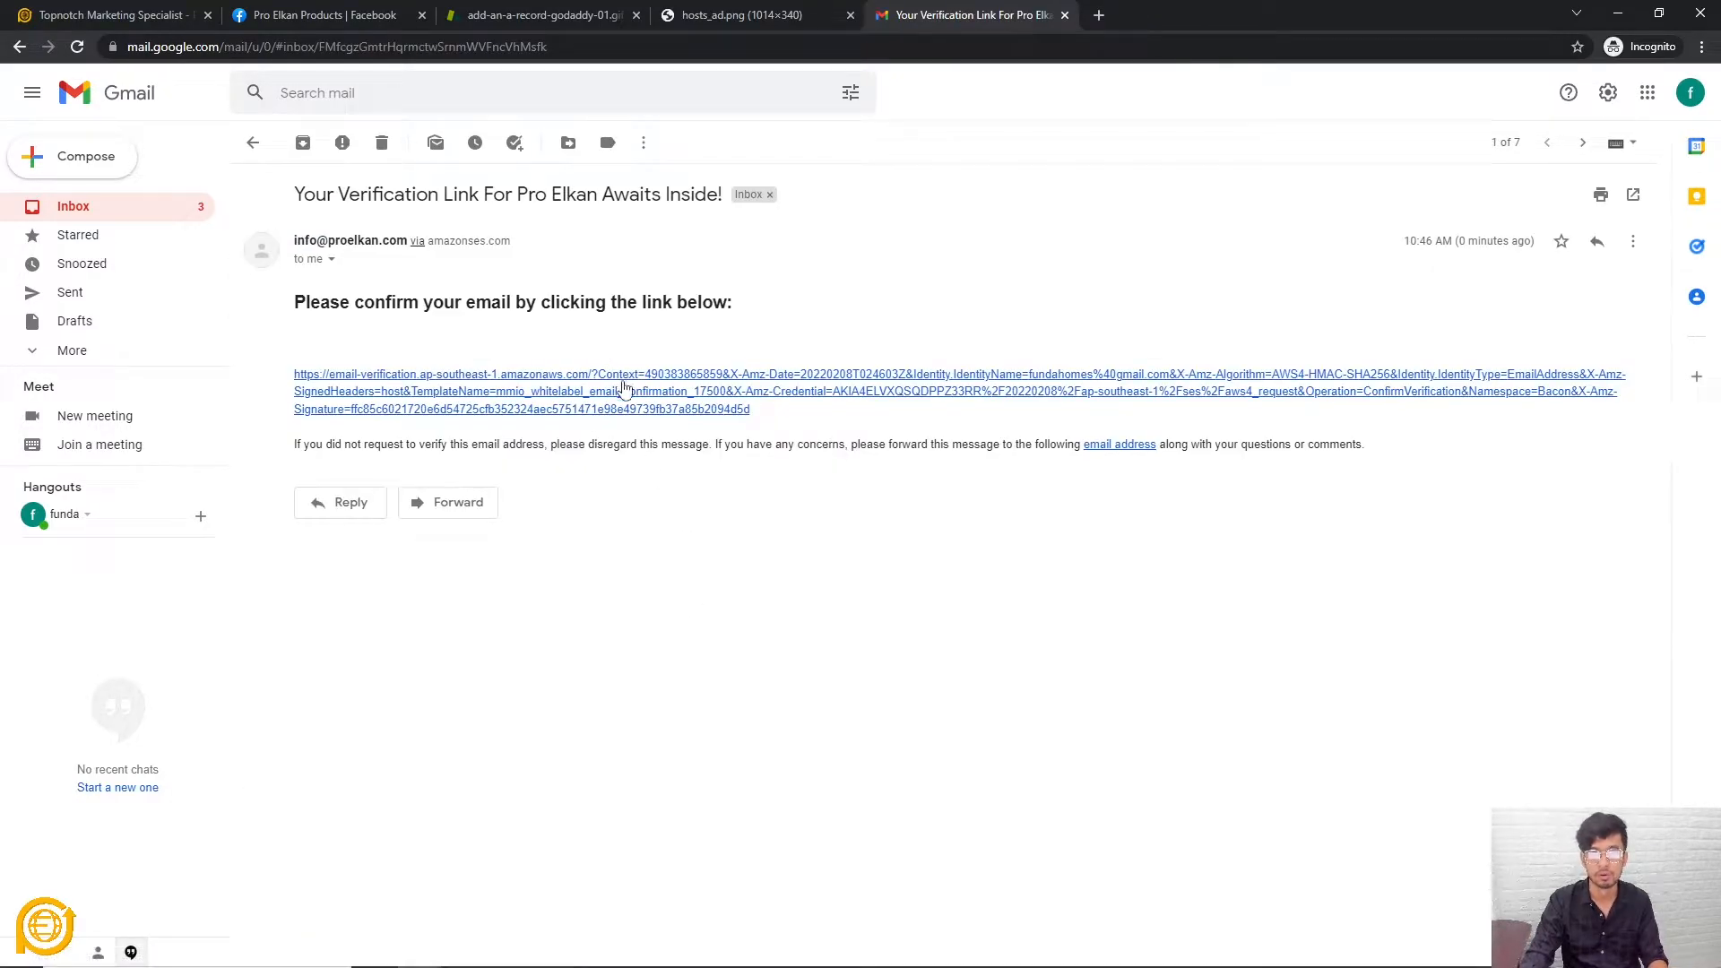
{"action": "left_click", "coordinate": [681, 400]}
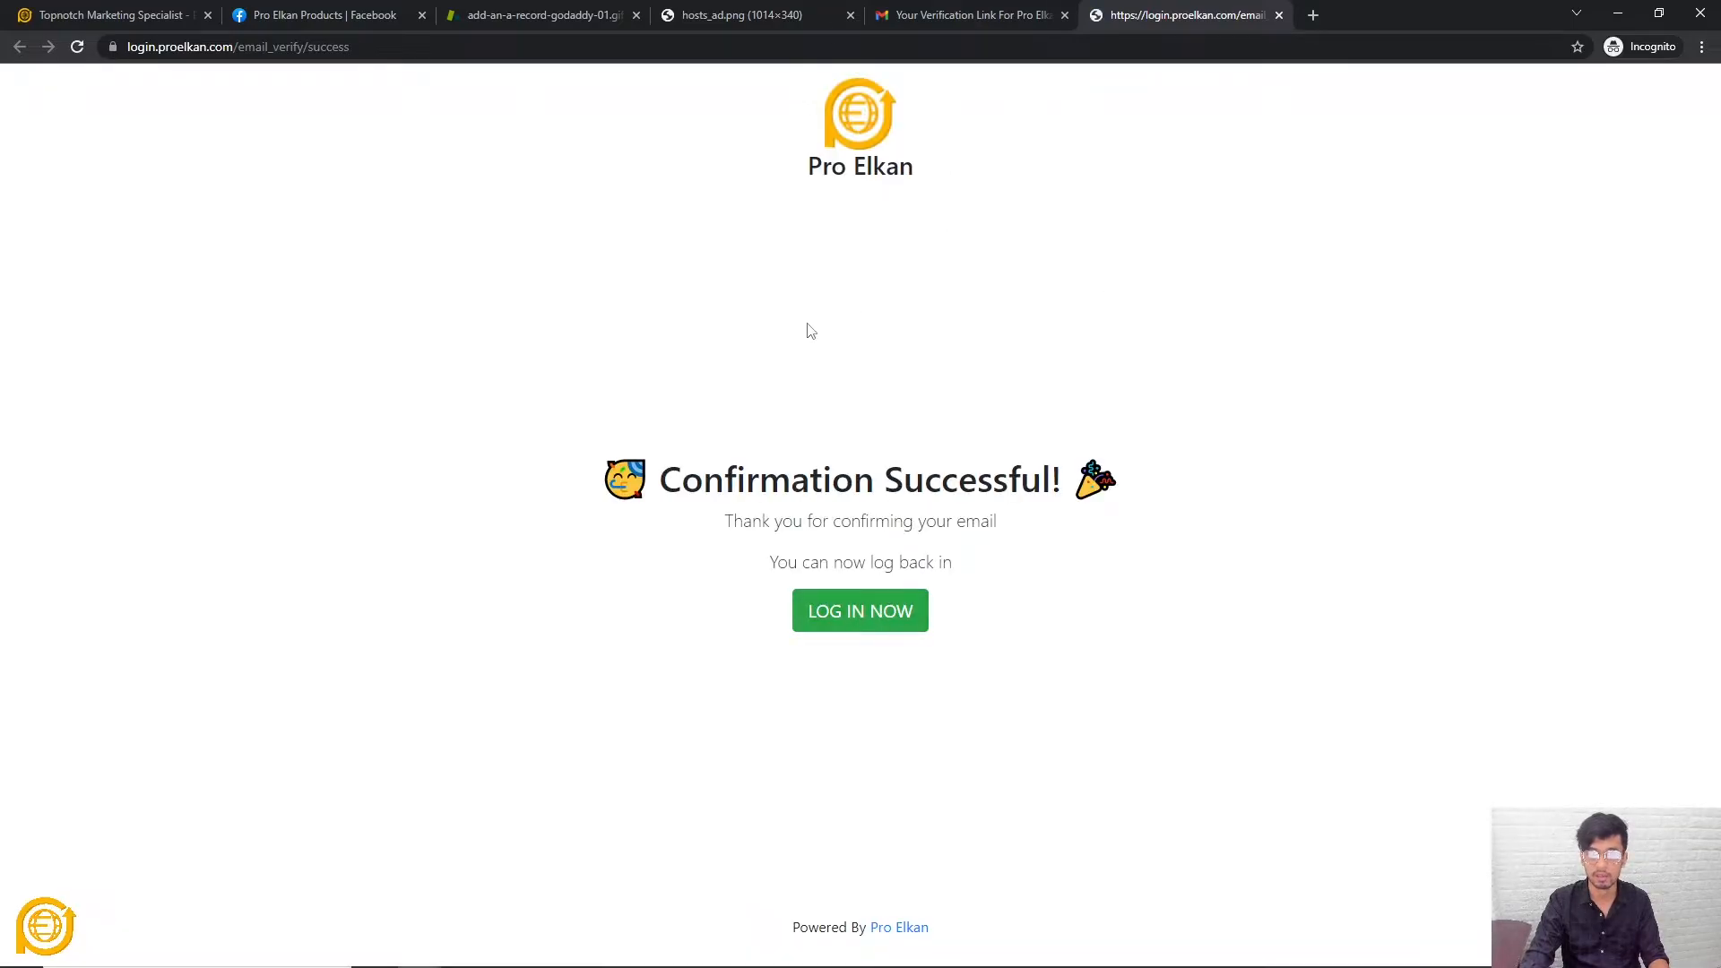
{"action": "left_click", "coordinate": [950, 15]}
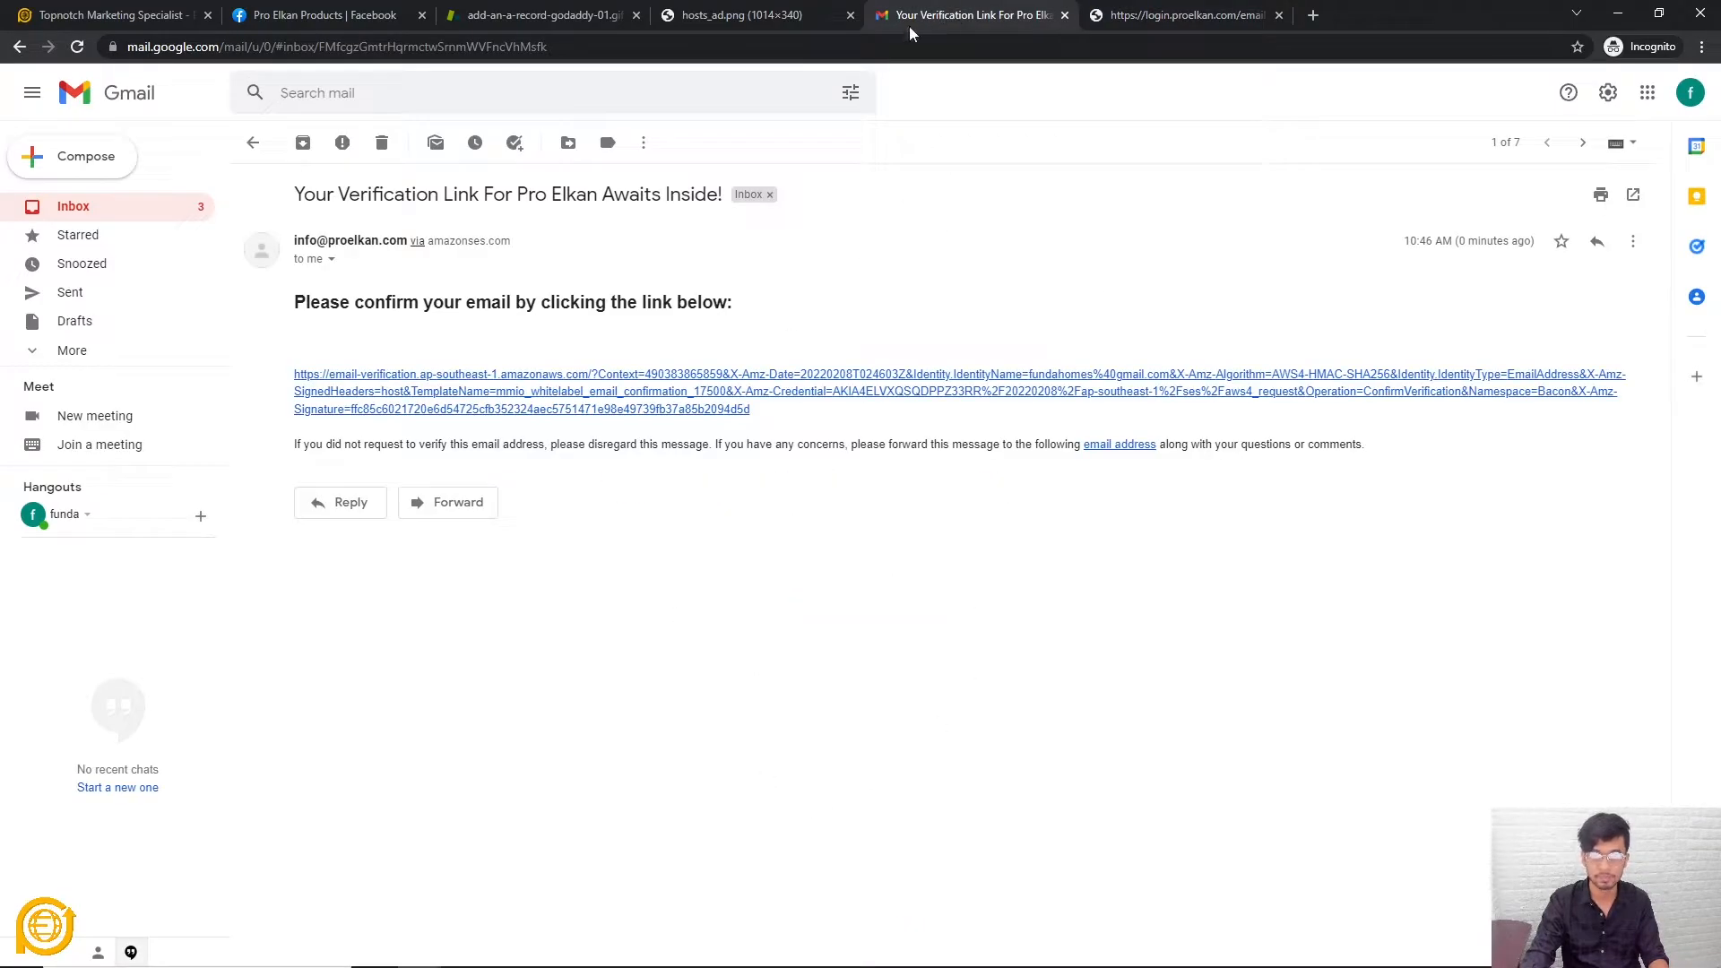
Fill Store Email with the verified account address and enter the store phone number
{"action": "left_click", "coordinate": [117, 15]}
{"action": "left_click", "coordinate": [415, 551]}
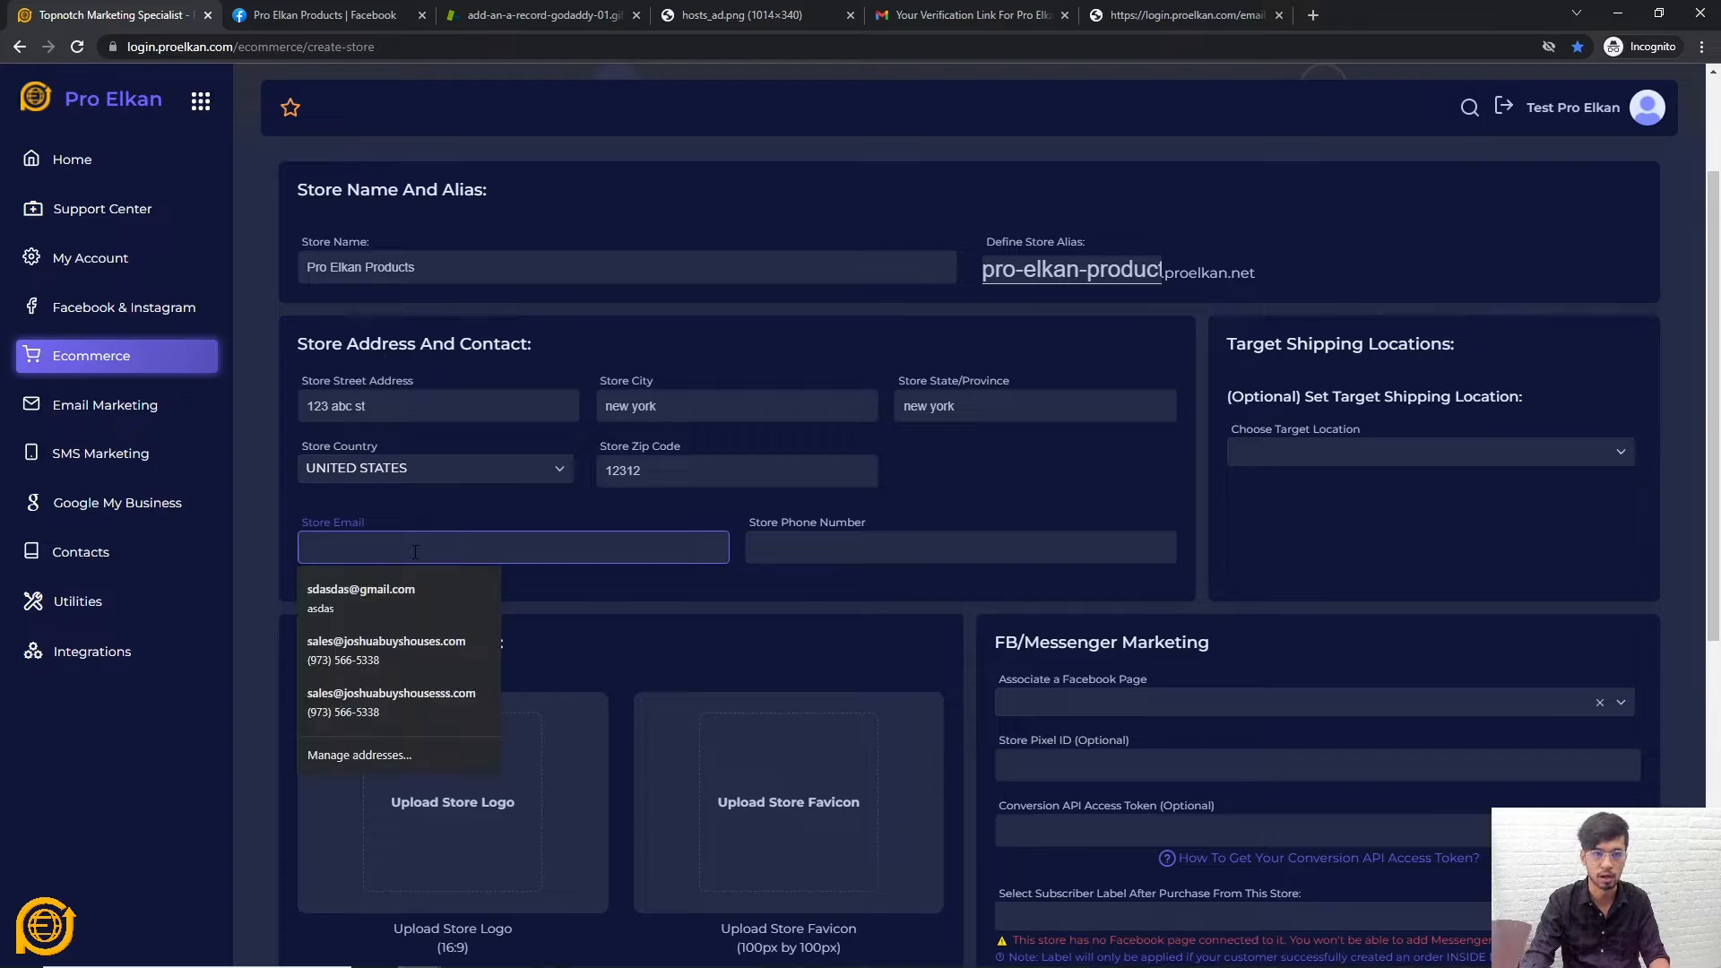
{"action": "key", "text": "ctrl+v"}
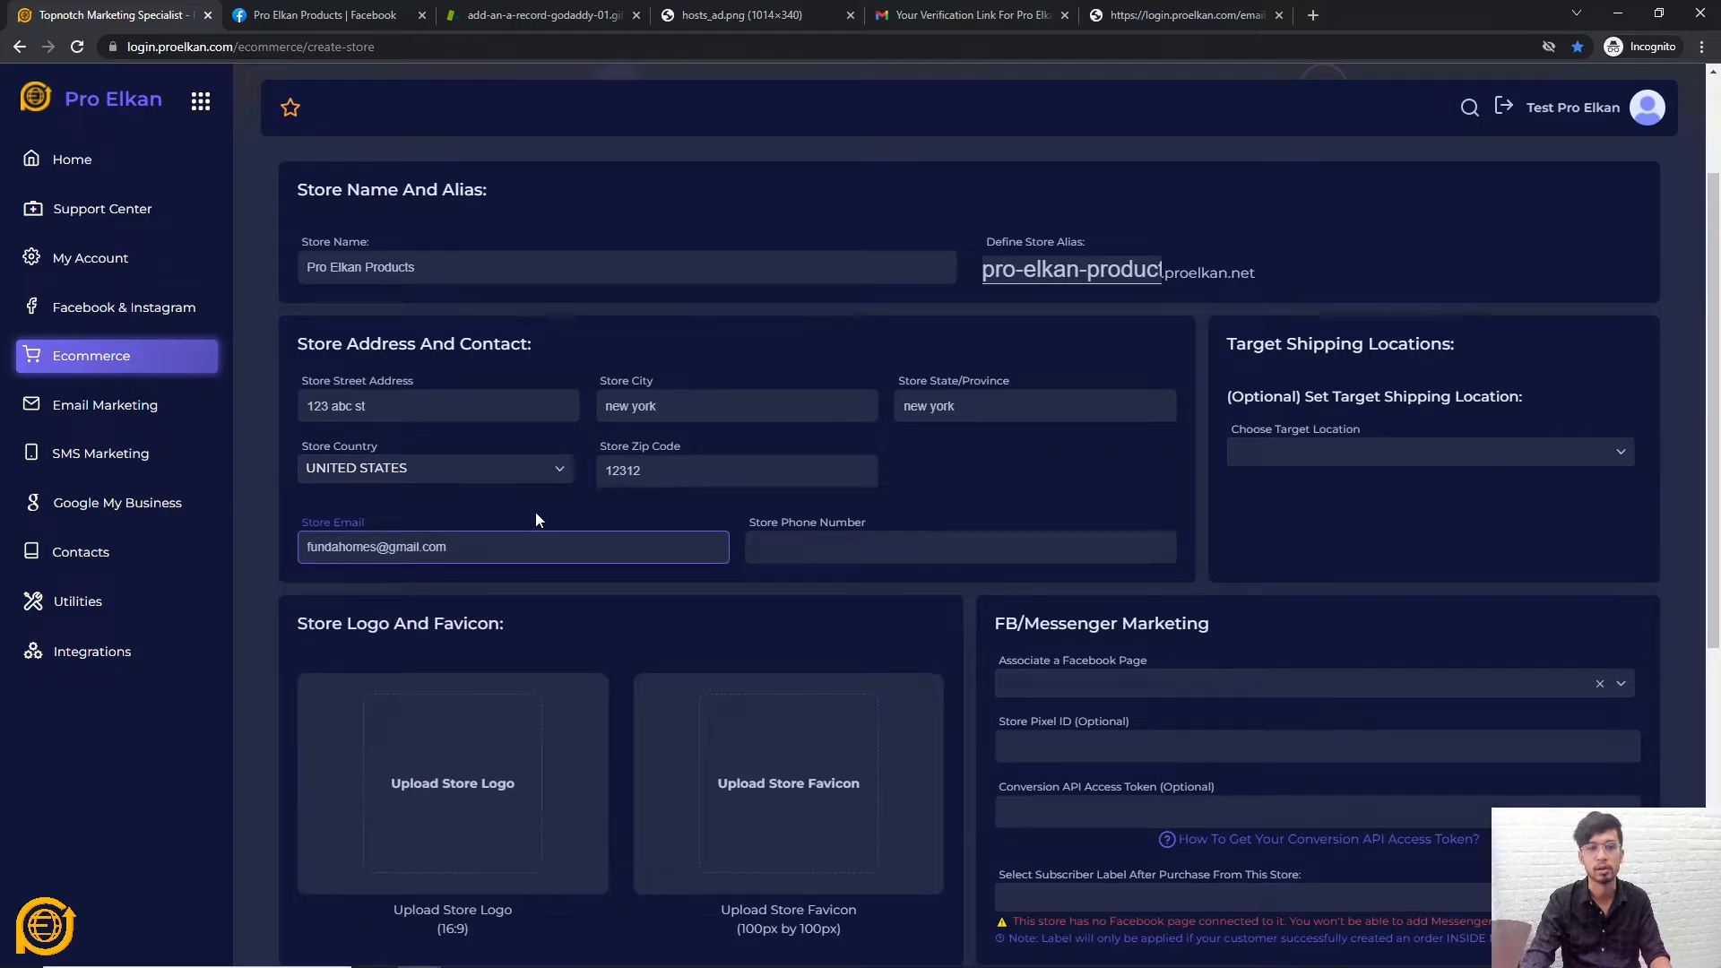
{"action": "left_click", "coordinate": [542, 519]}
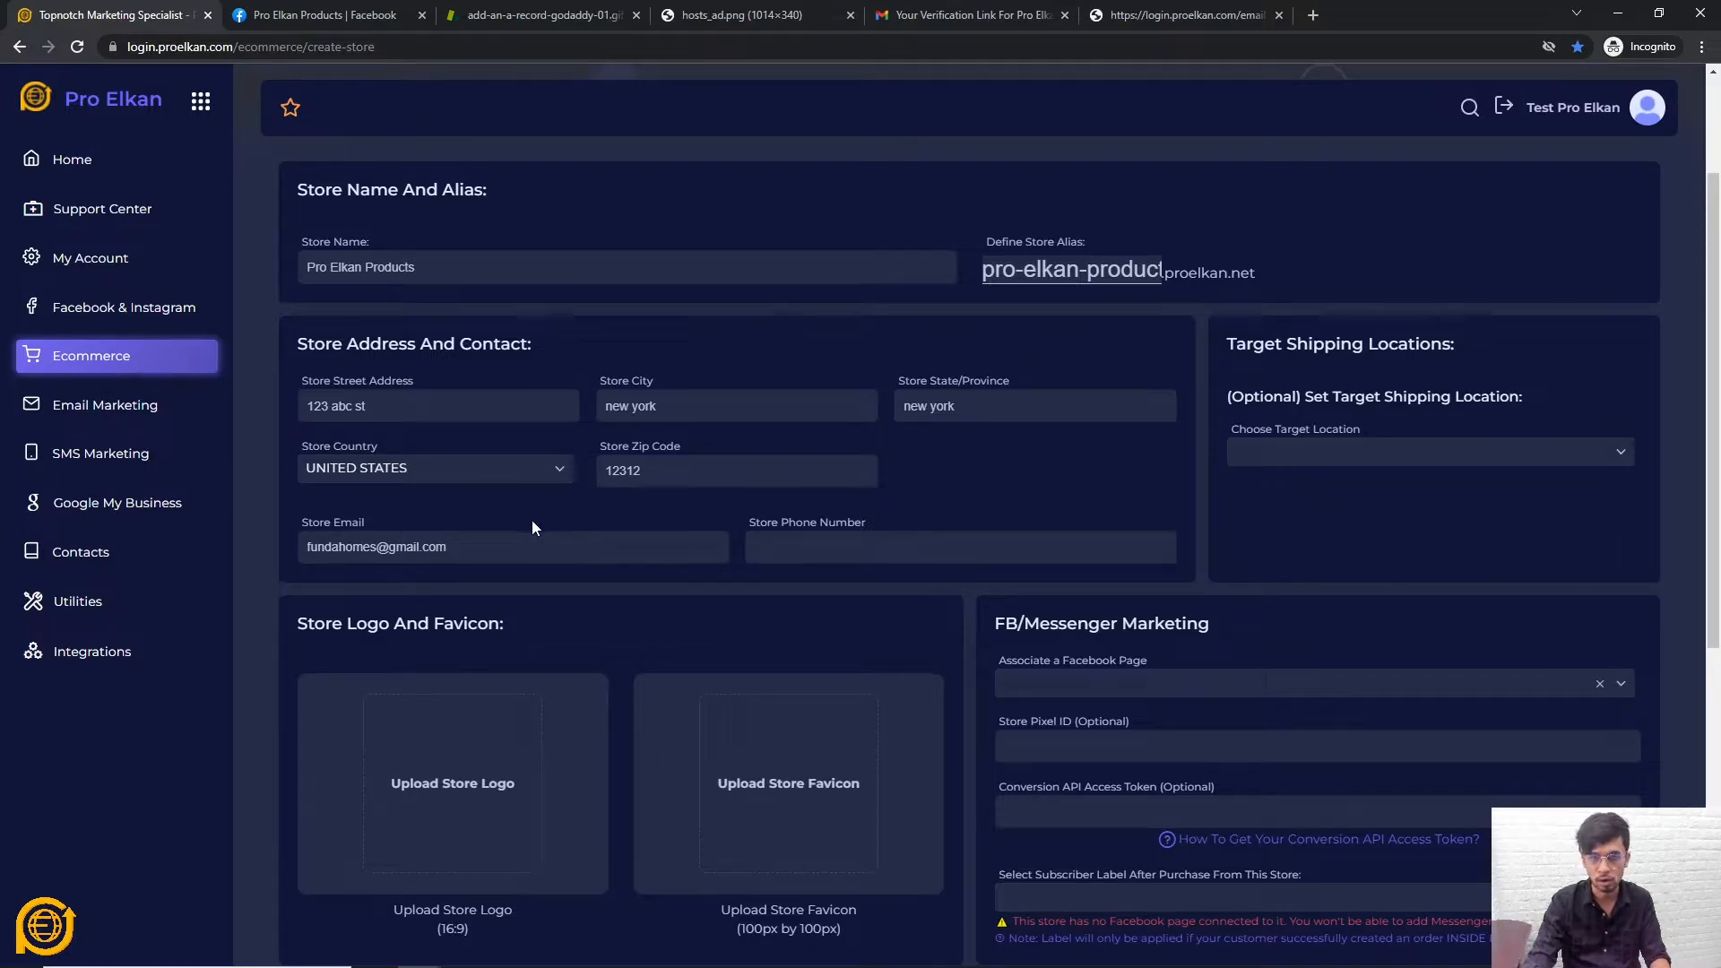
{"action": "left_click", "coordinate": [781, 550]}
{"action": "type", "text": "123141"}
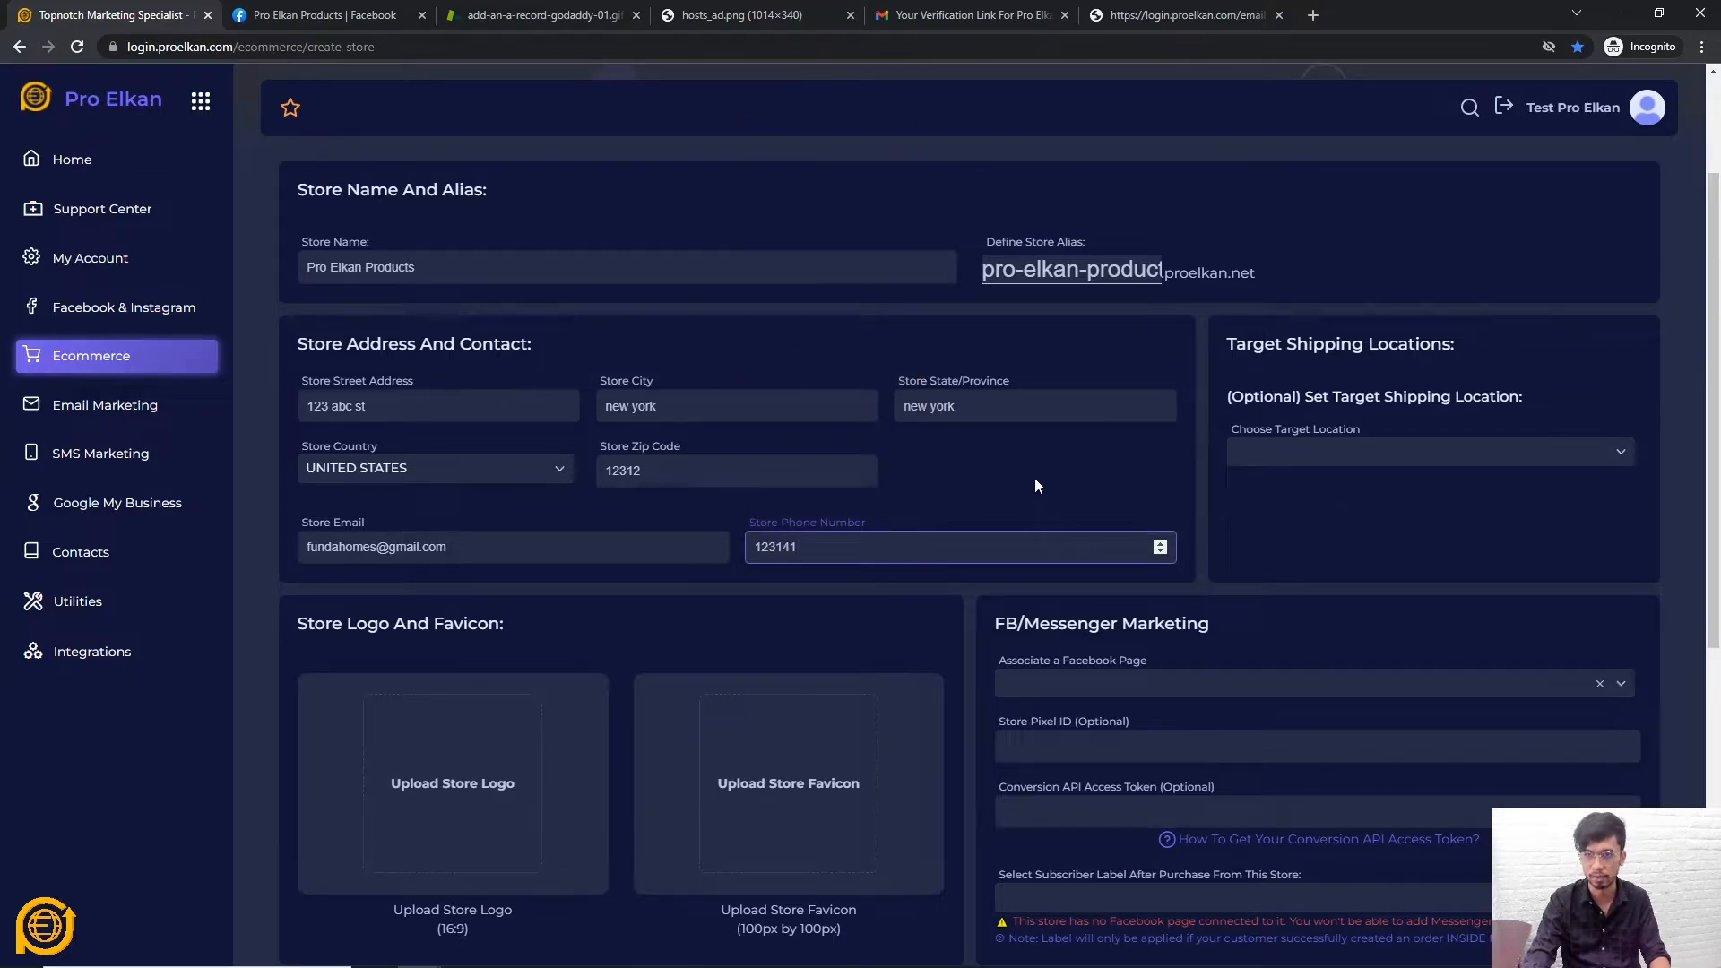
{"action": "type", "text": "12"}
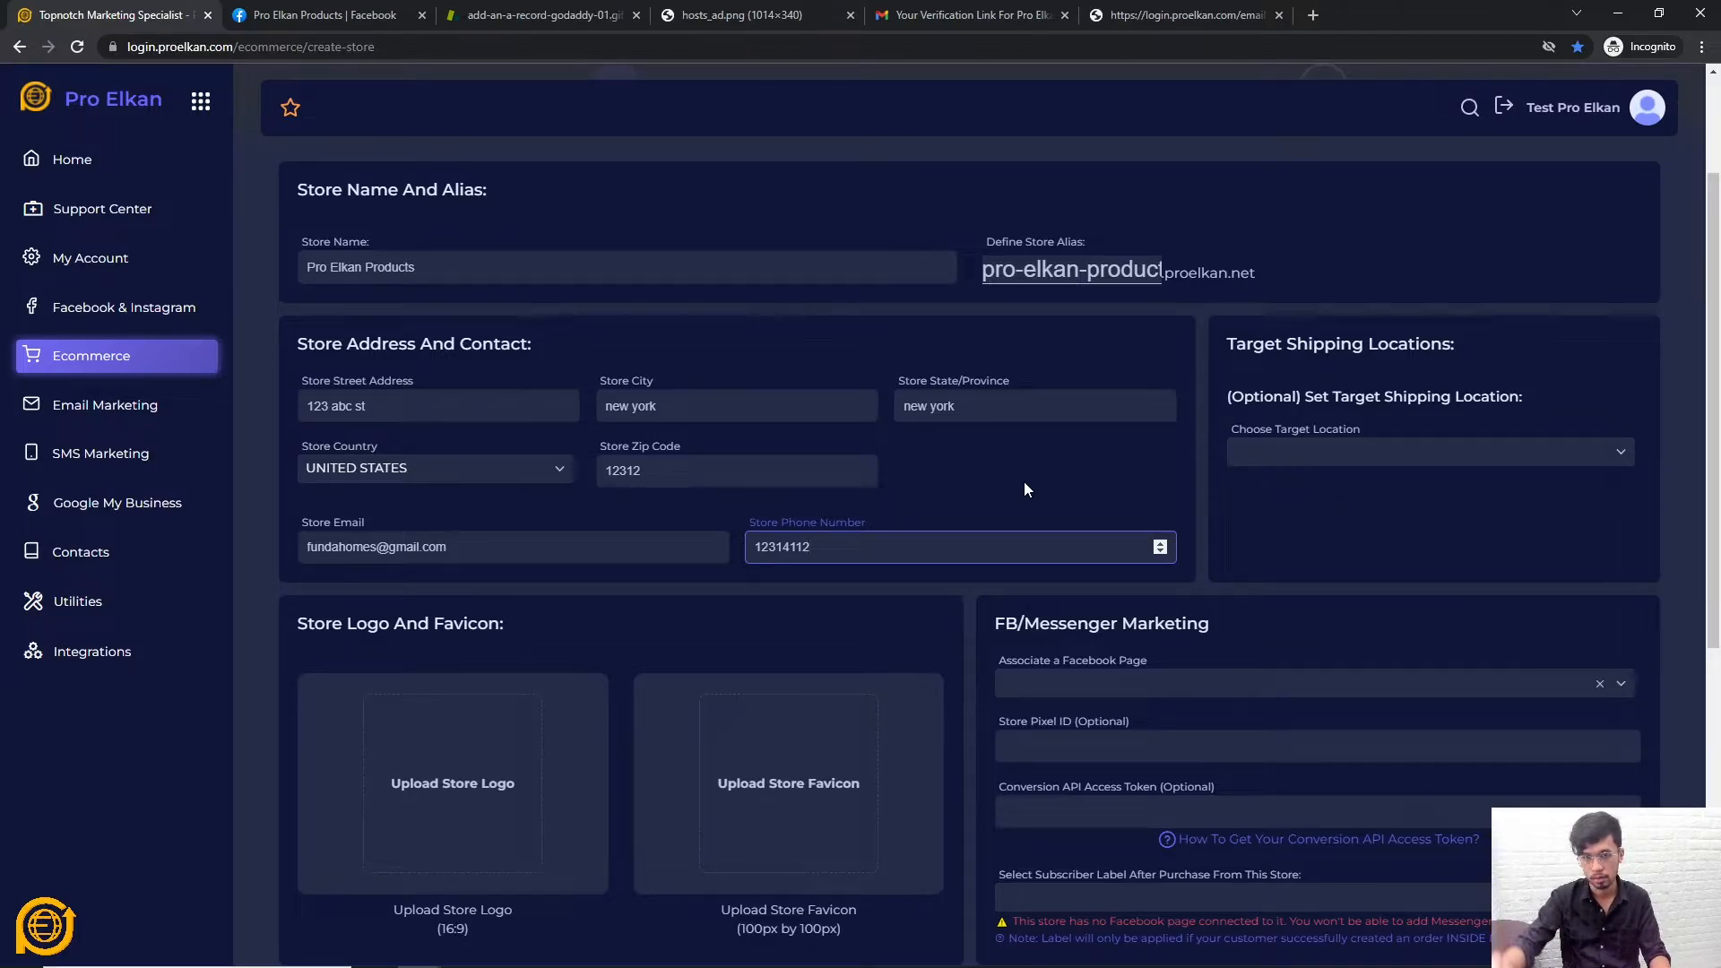
{"action": "left_click", "coordinate": [1023, 486]}
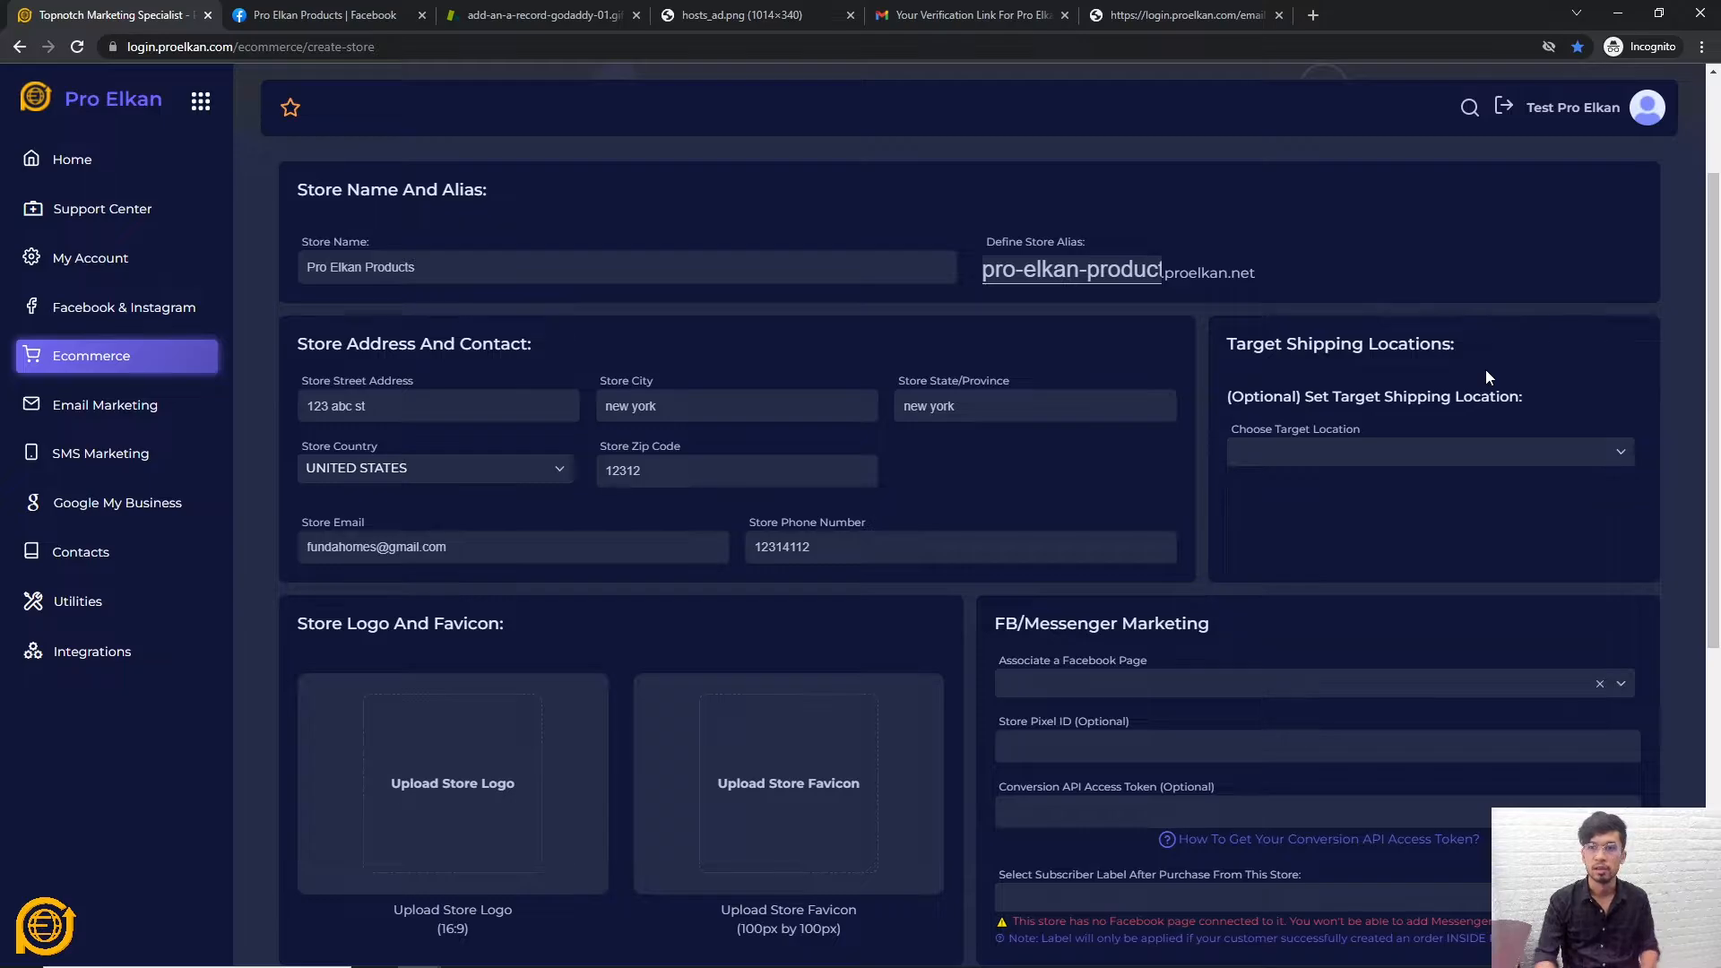
Target North America and then the United States as shipping locations
{"action": "left_click", "coordinate": [1403, 452]}
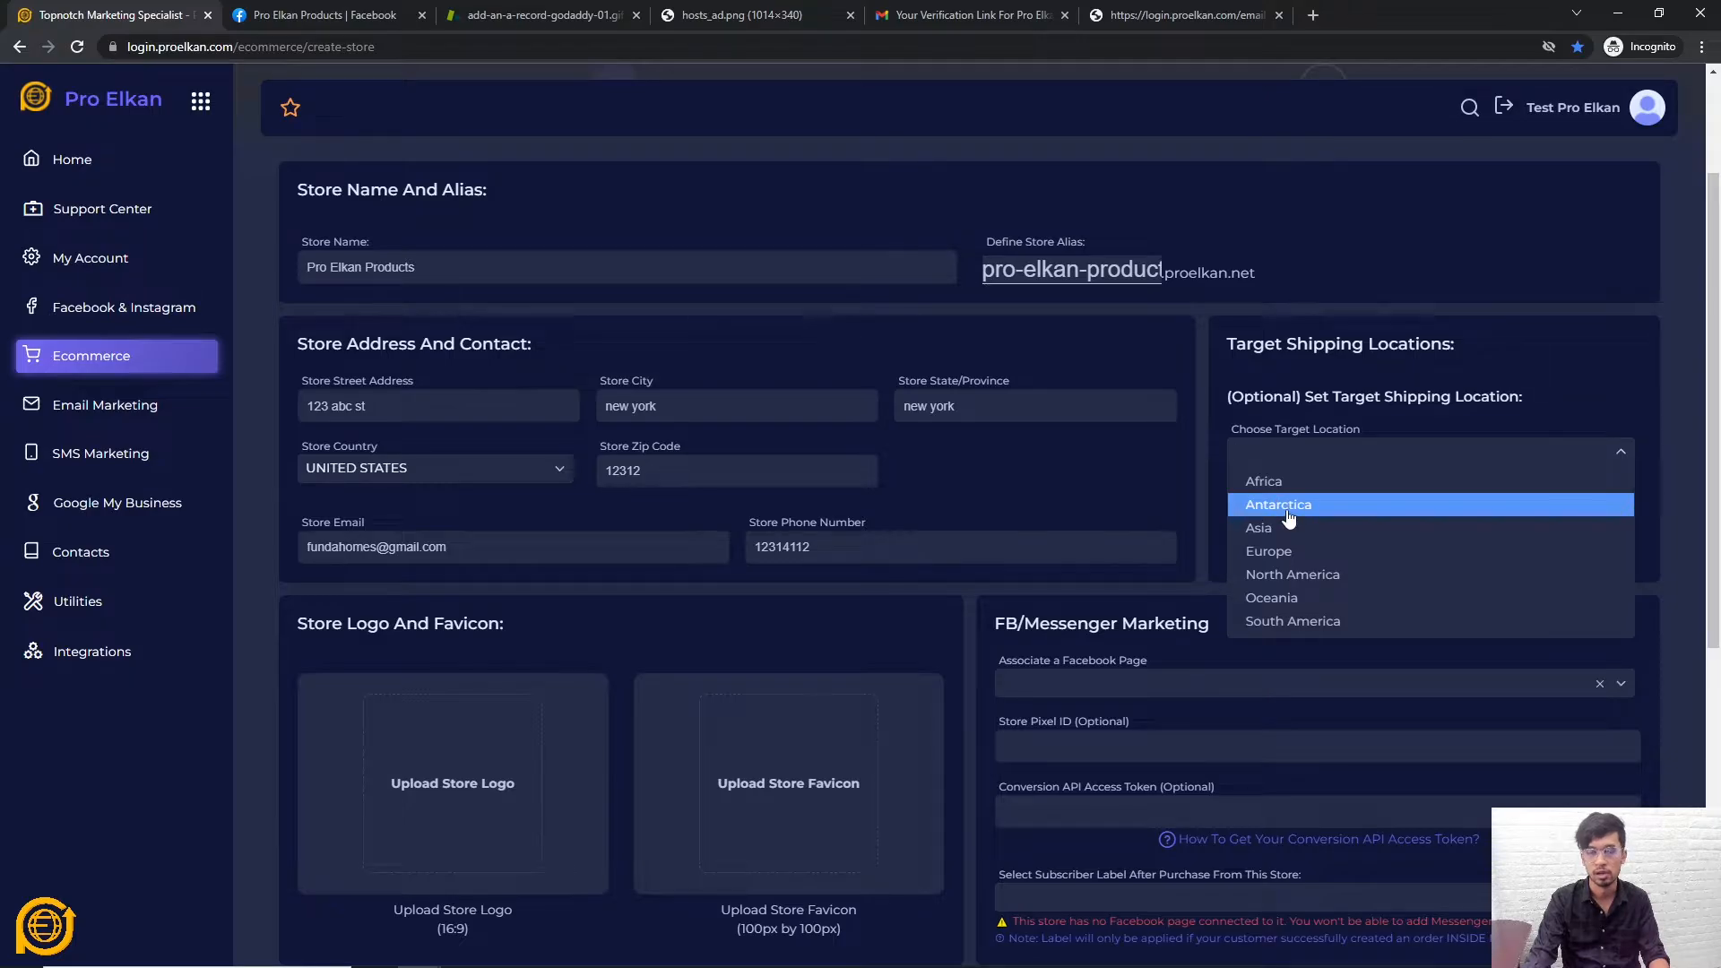
{"action": "left_click", "coordinate": [1299, 575]}
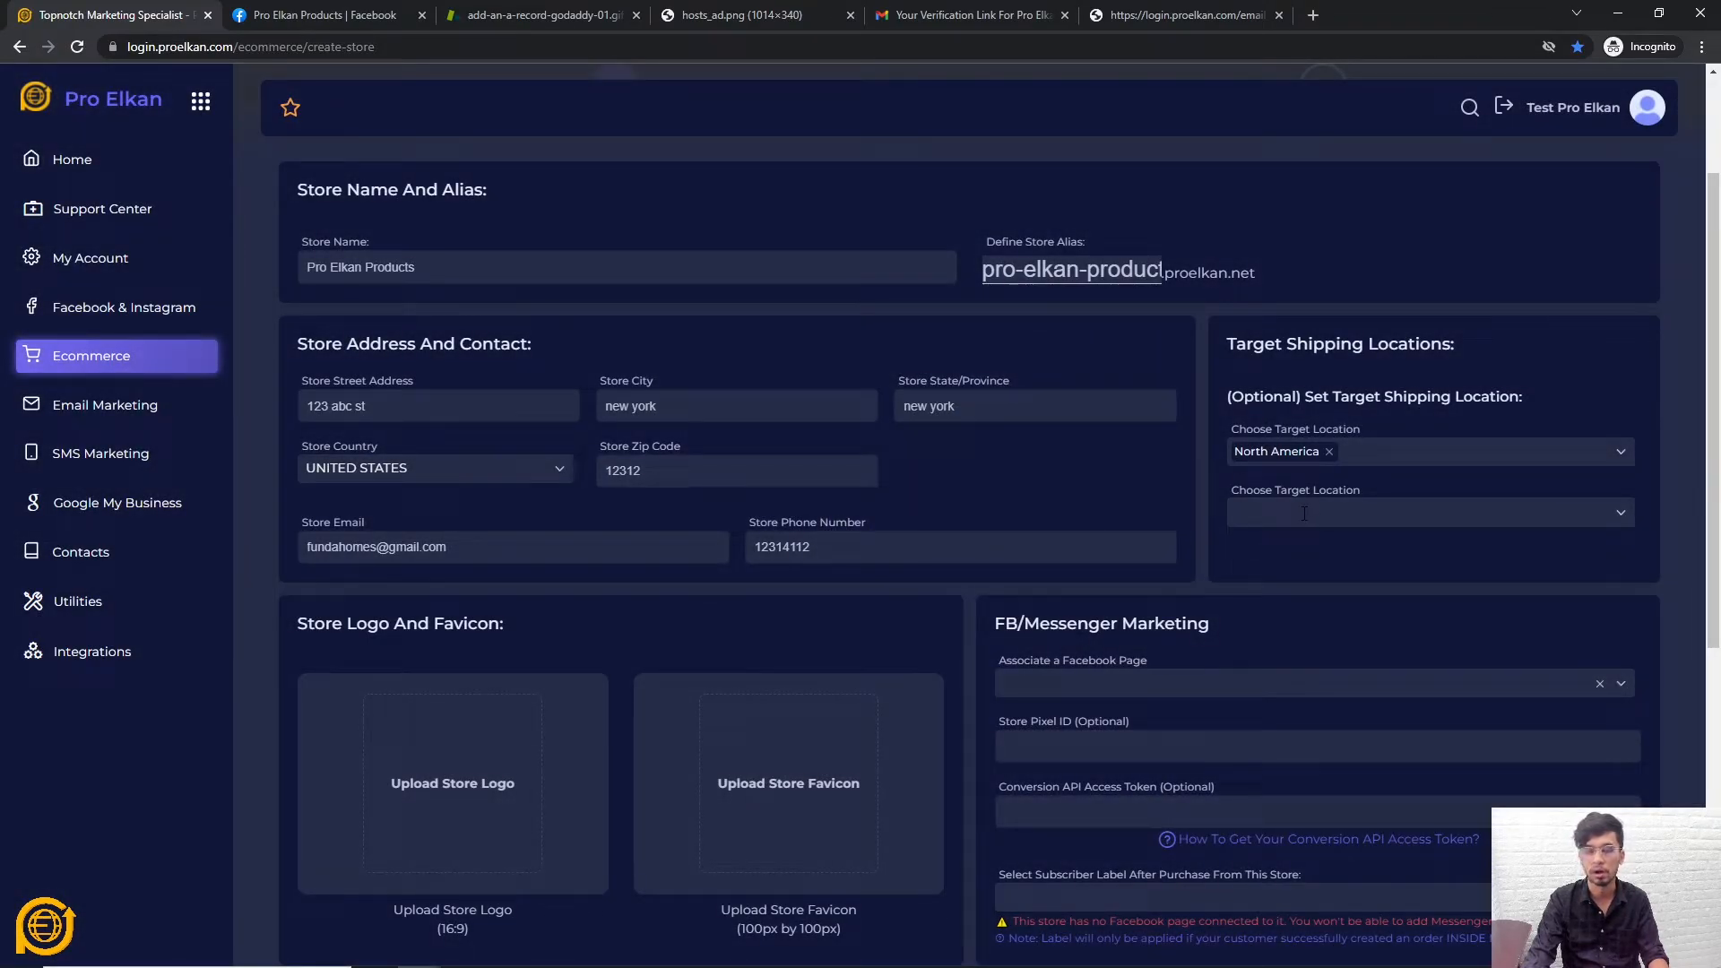
{"action": "left_click", "coordinate": [1304, 514]}
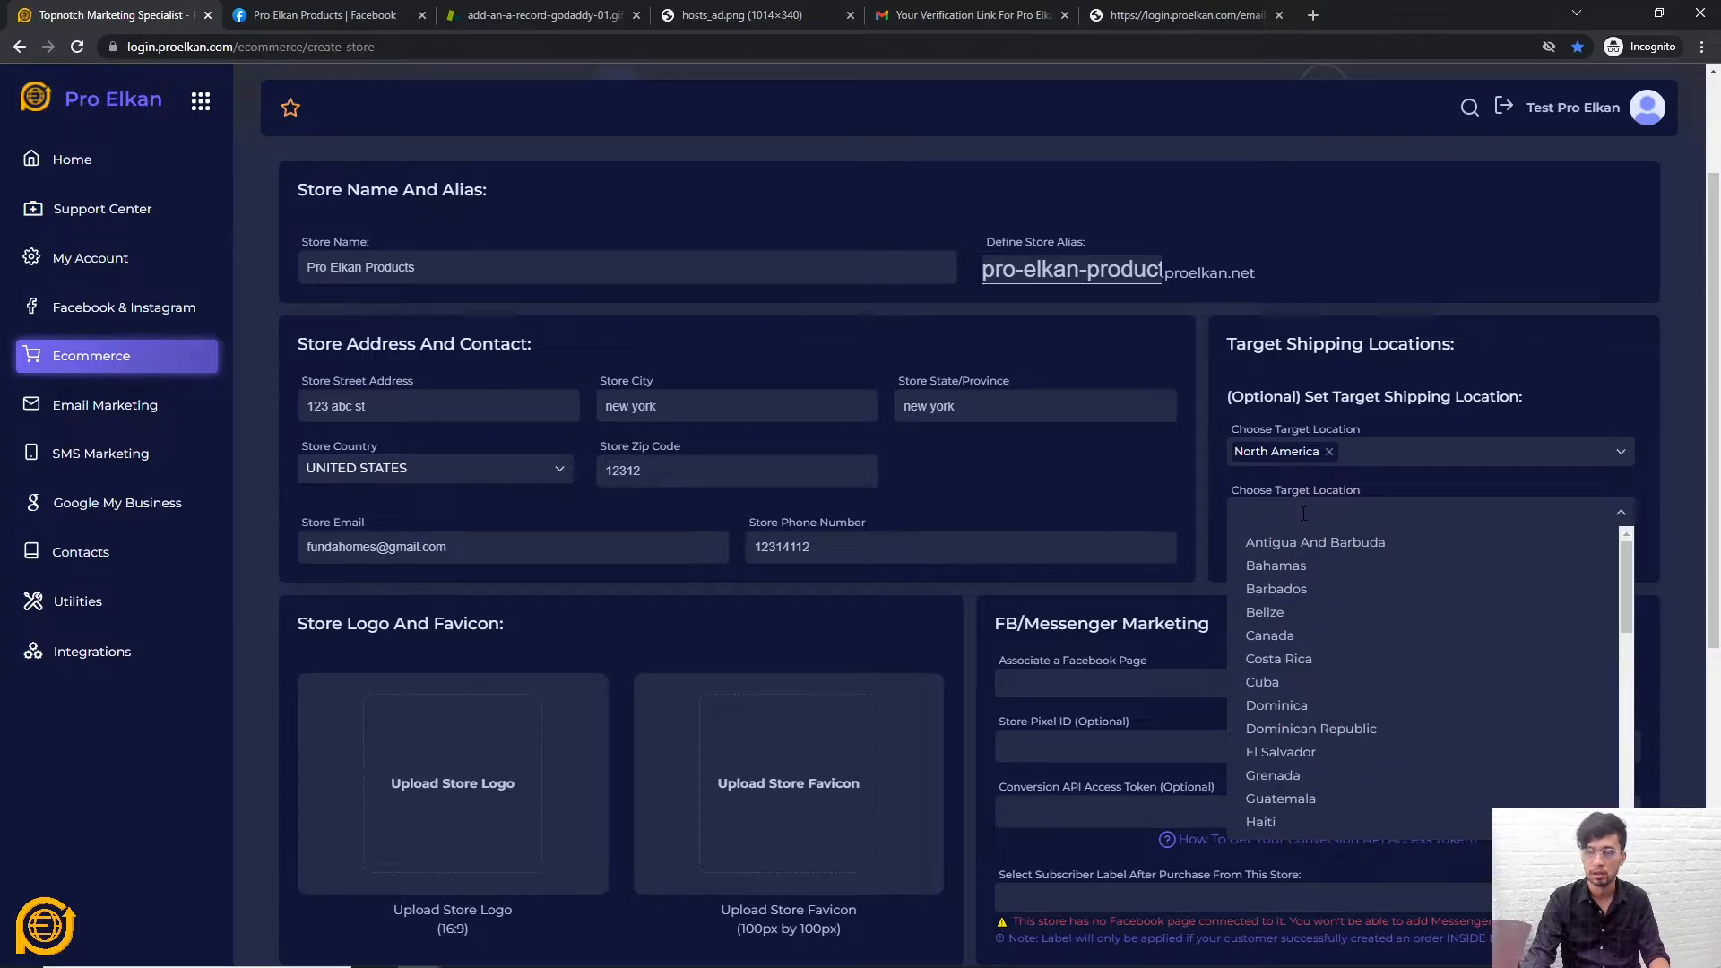
{"action": "type", "text": "unte"}
{"action": "key", "text": "BackSpace"}
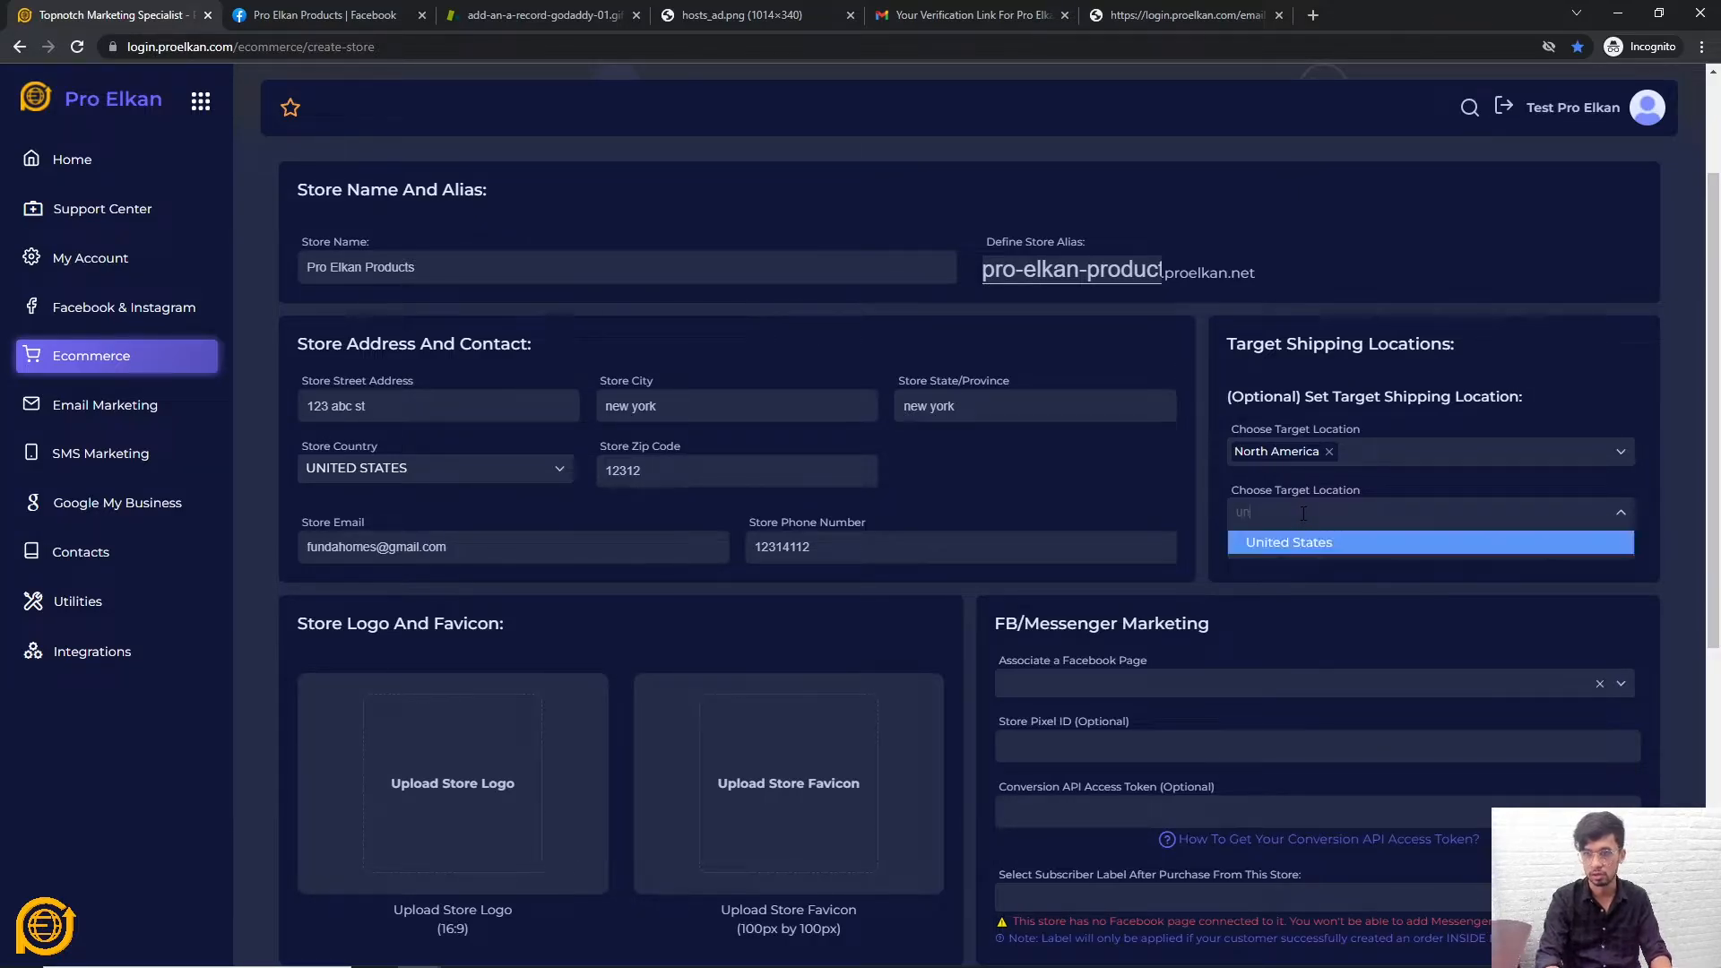
{"action": "left_click", "coordinate": [1281, 541]}
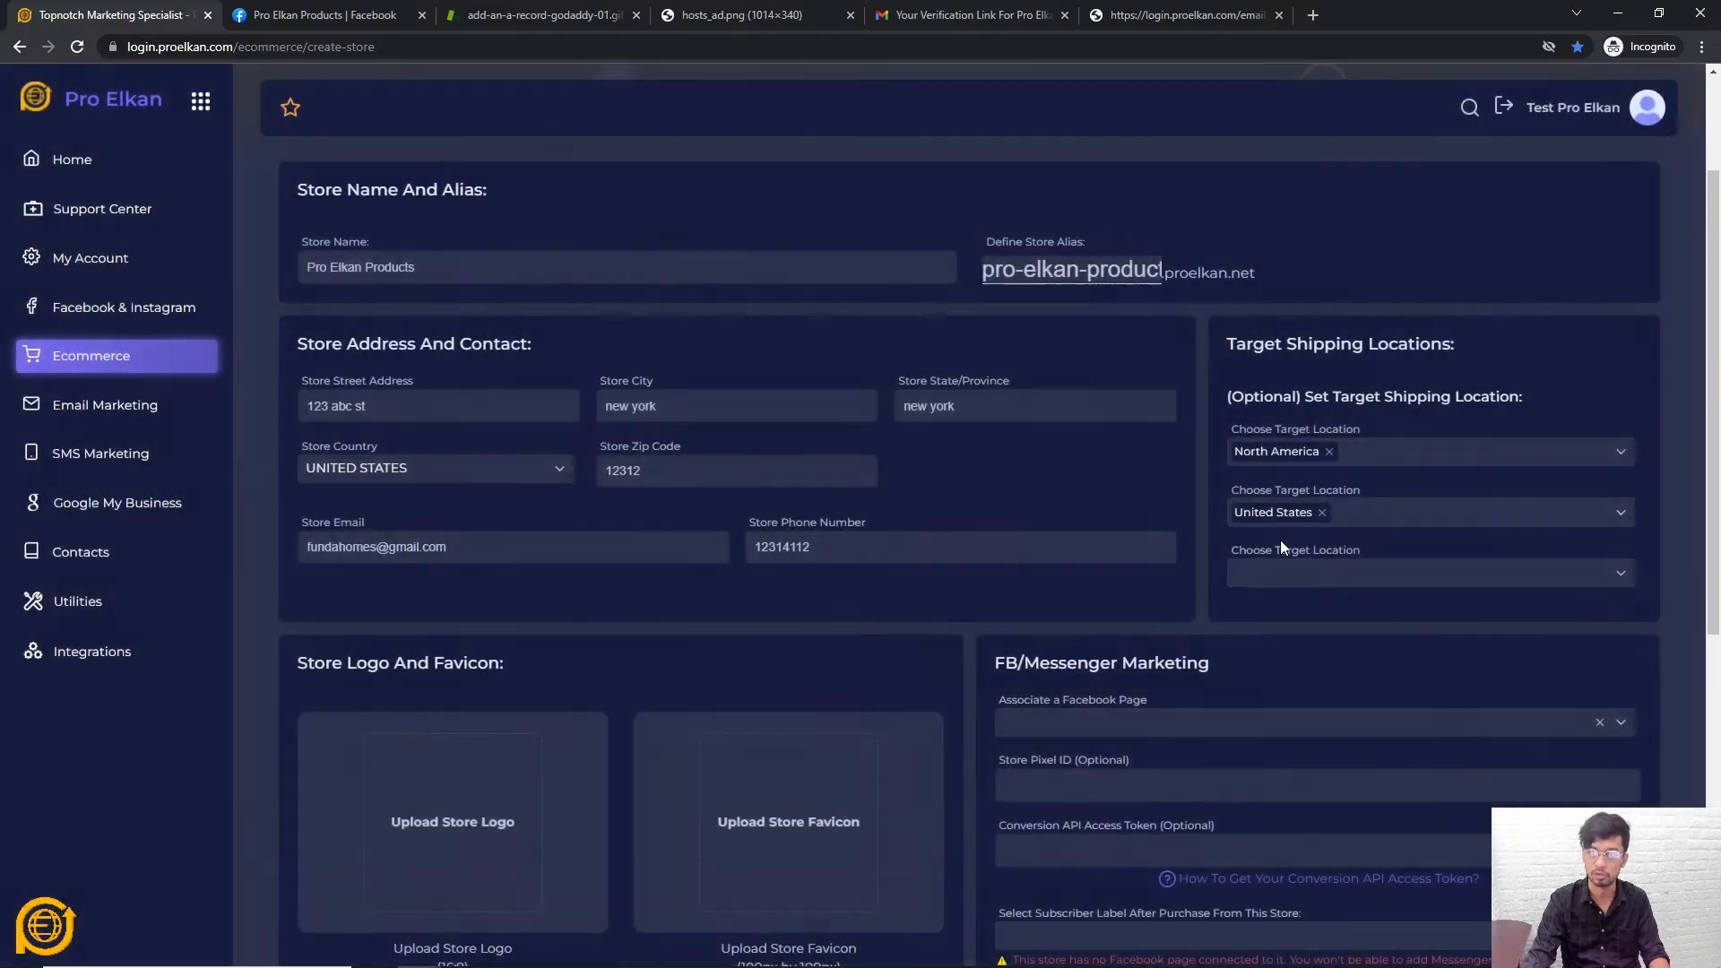
Add New York as a target shipping state, leaving its counties unselected
{"action": "left_click", "coordinate": [1284, 576]}
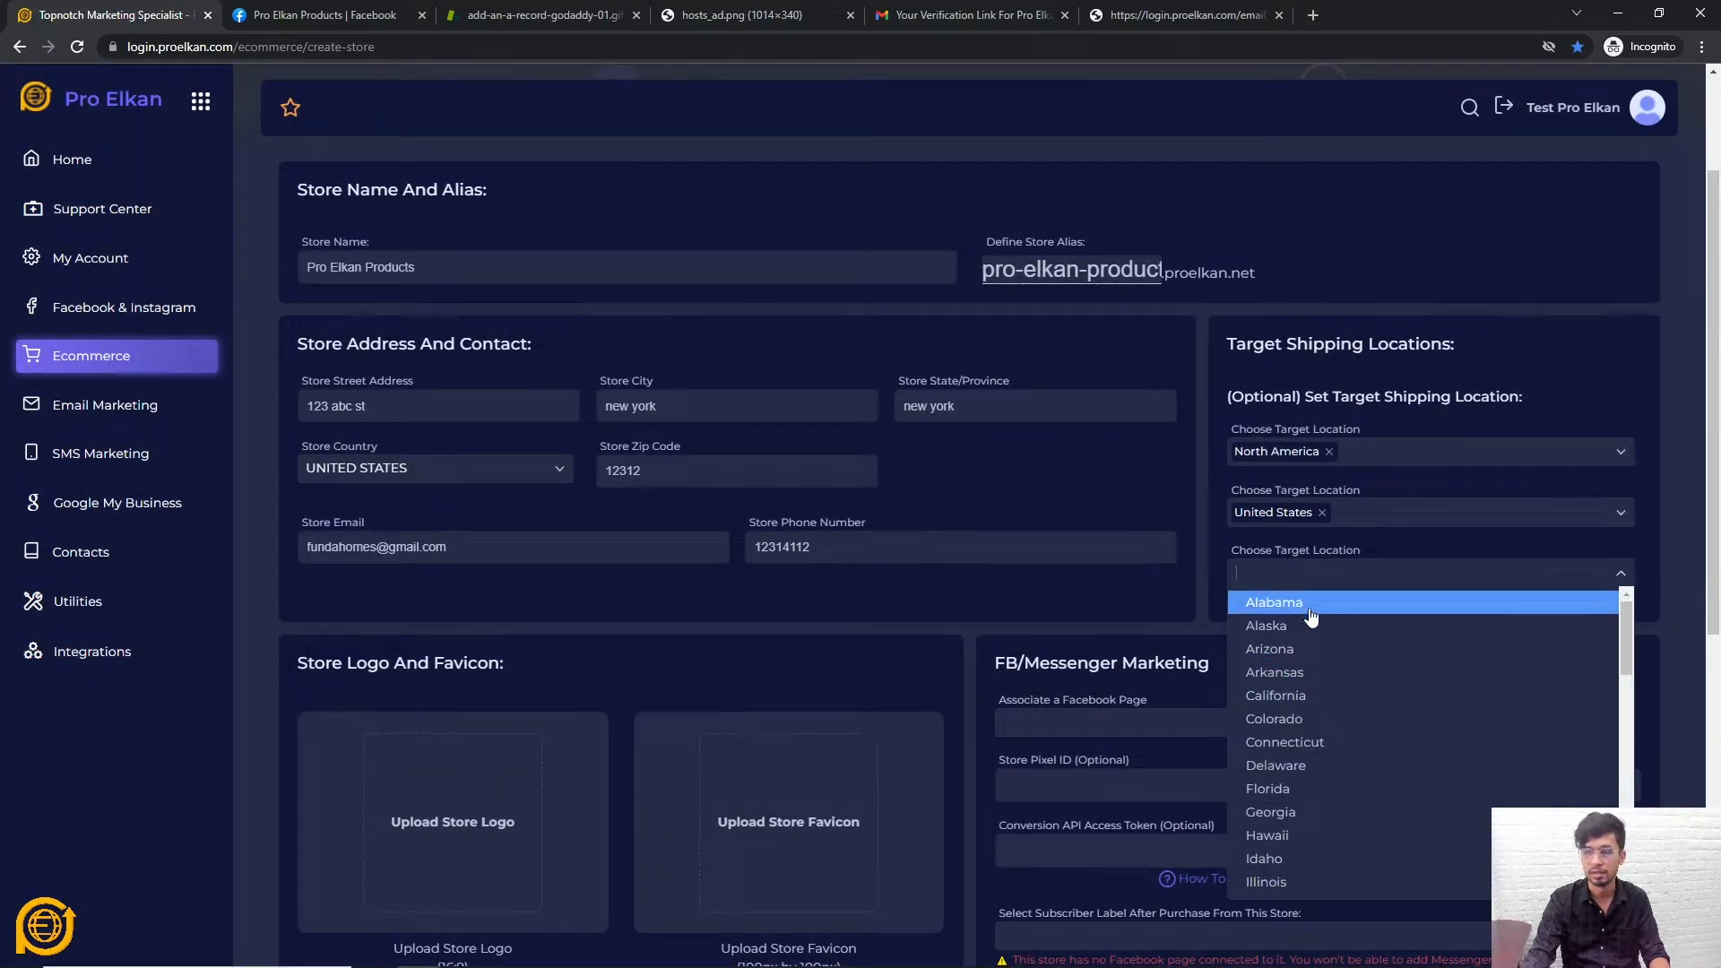
{"action": "type", "text": "new"}
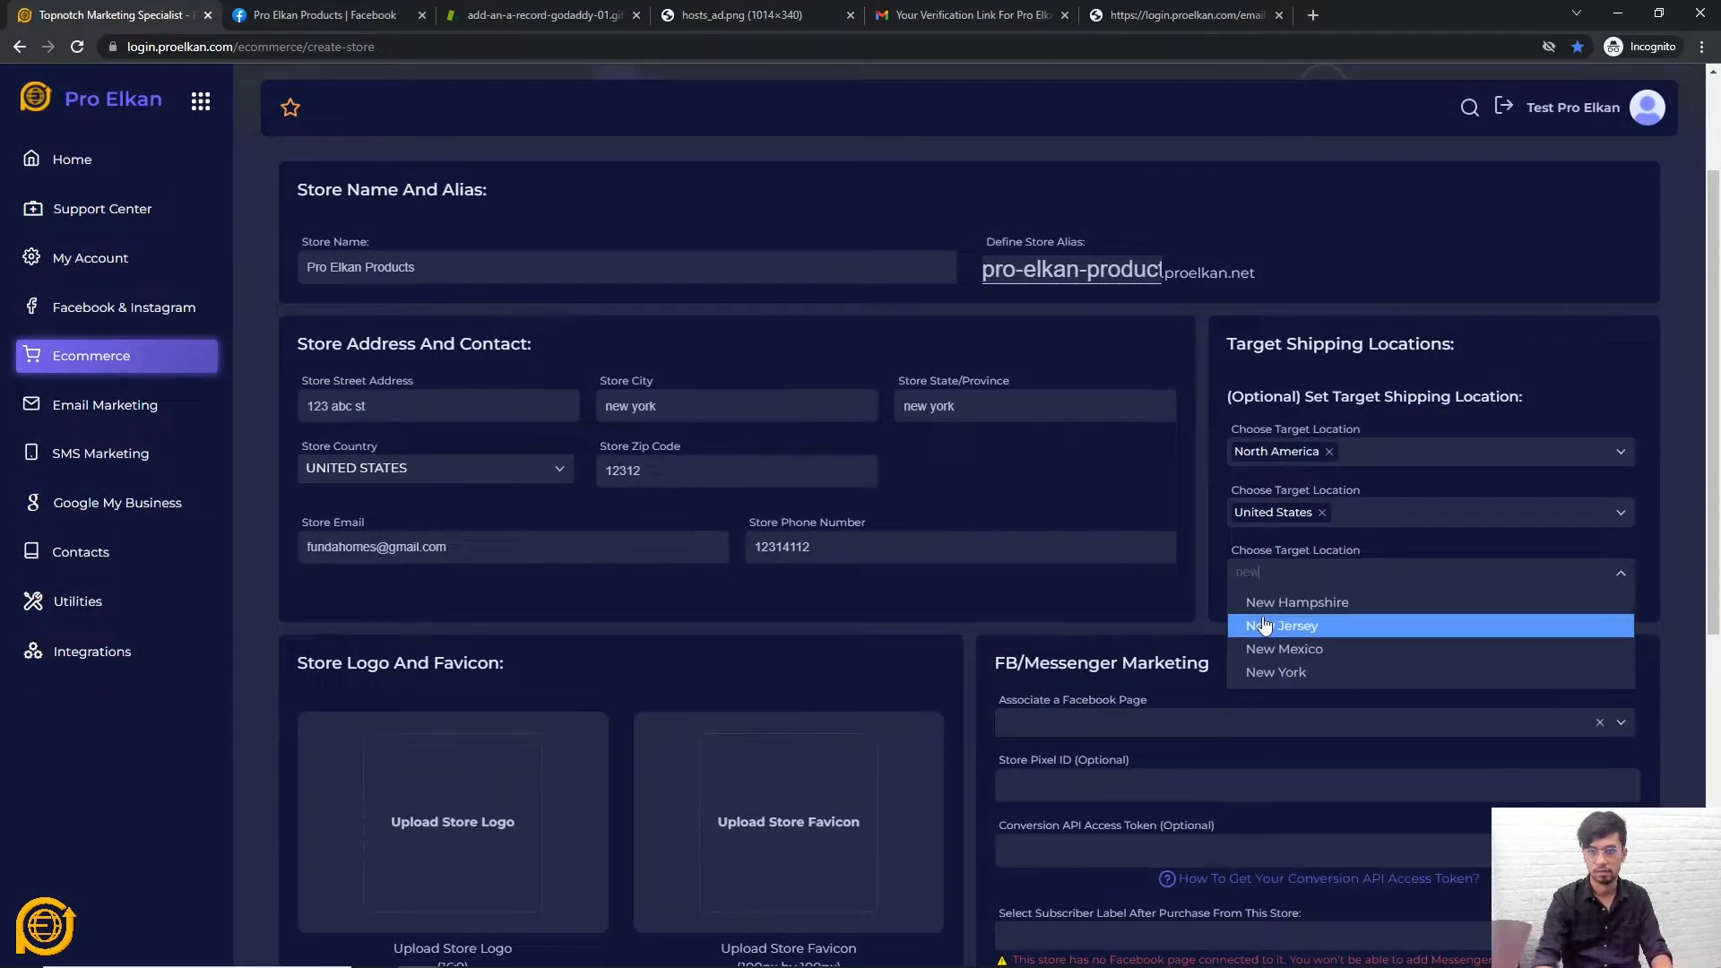
{"action": "left_click", "coordinate": [1300, 663]}
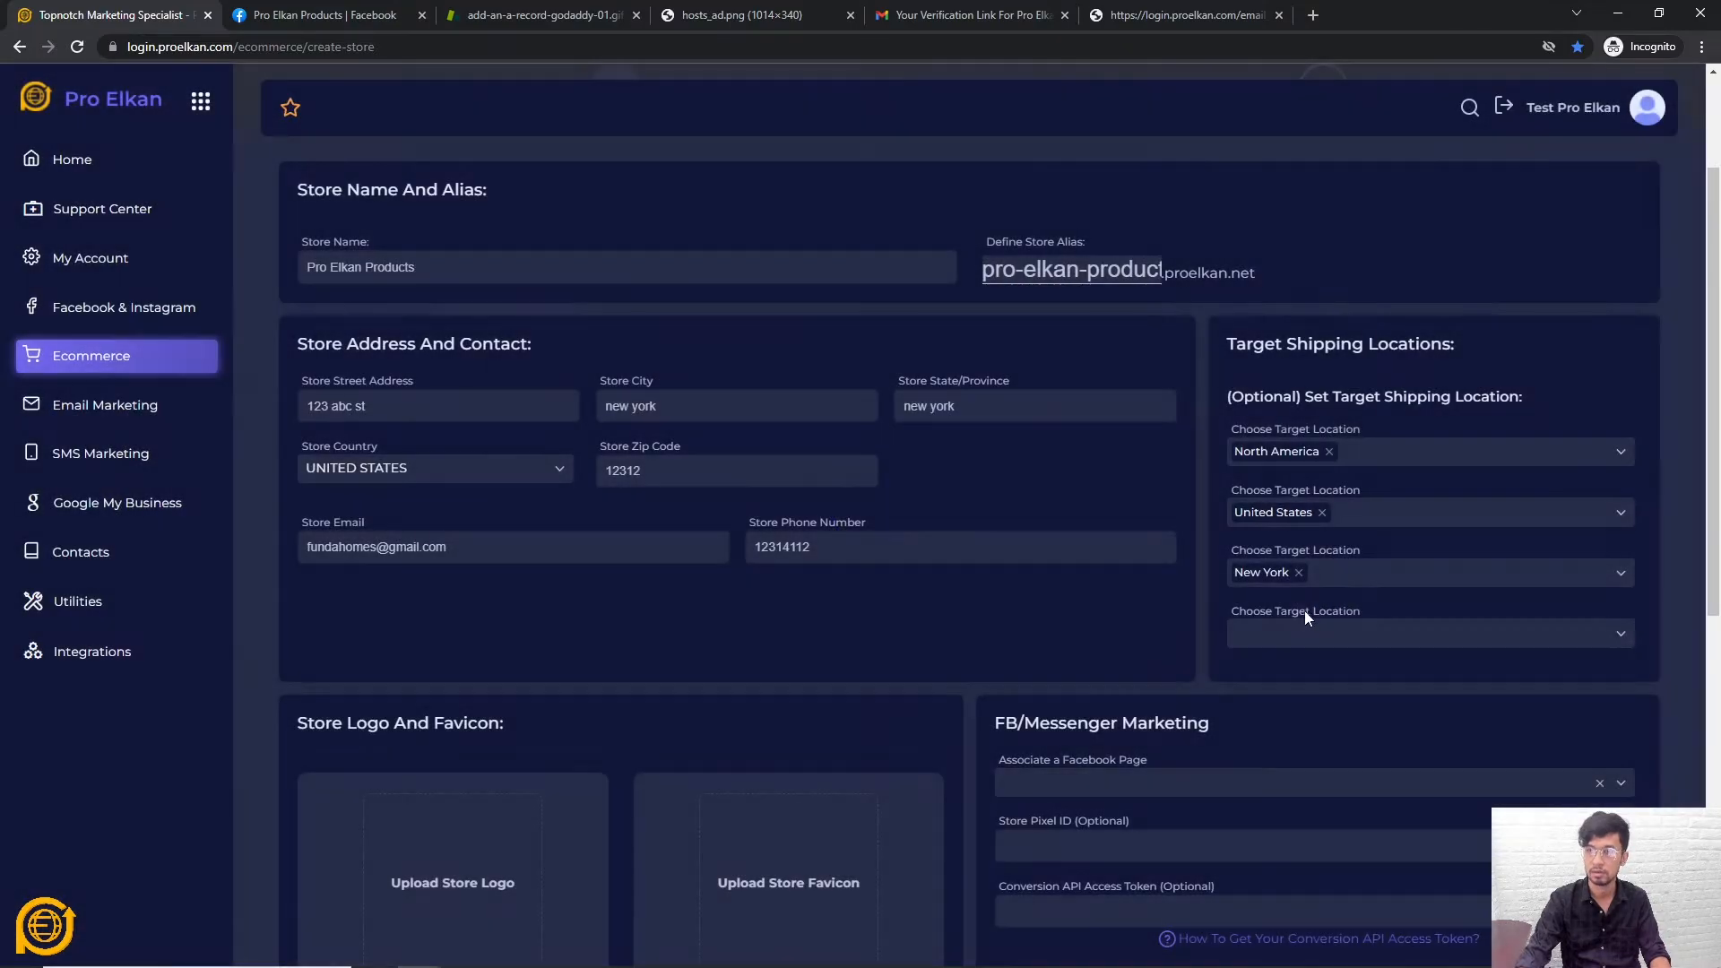
{"action": "left_click", "coordinate": [1291, 637]}
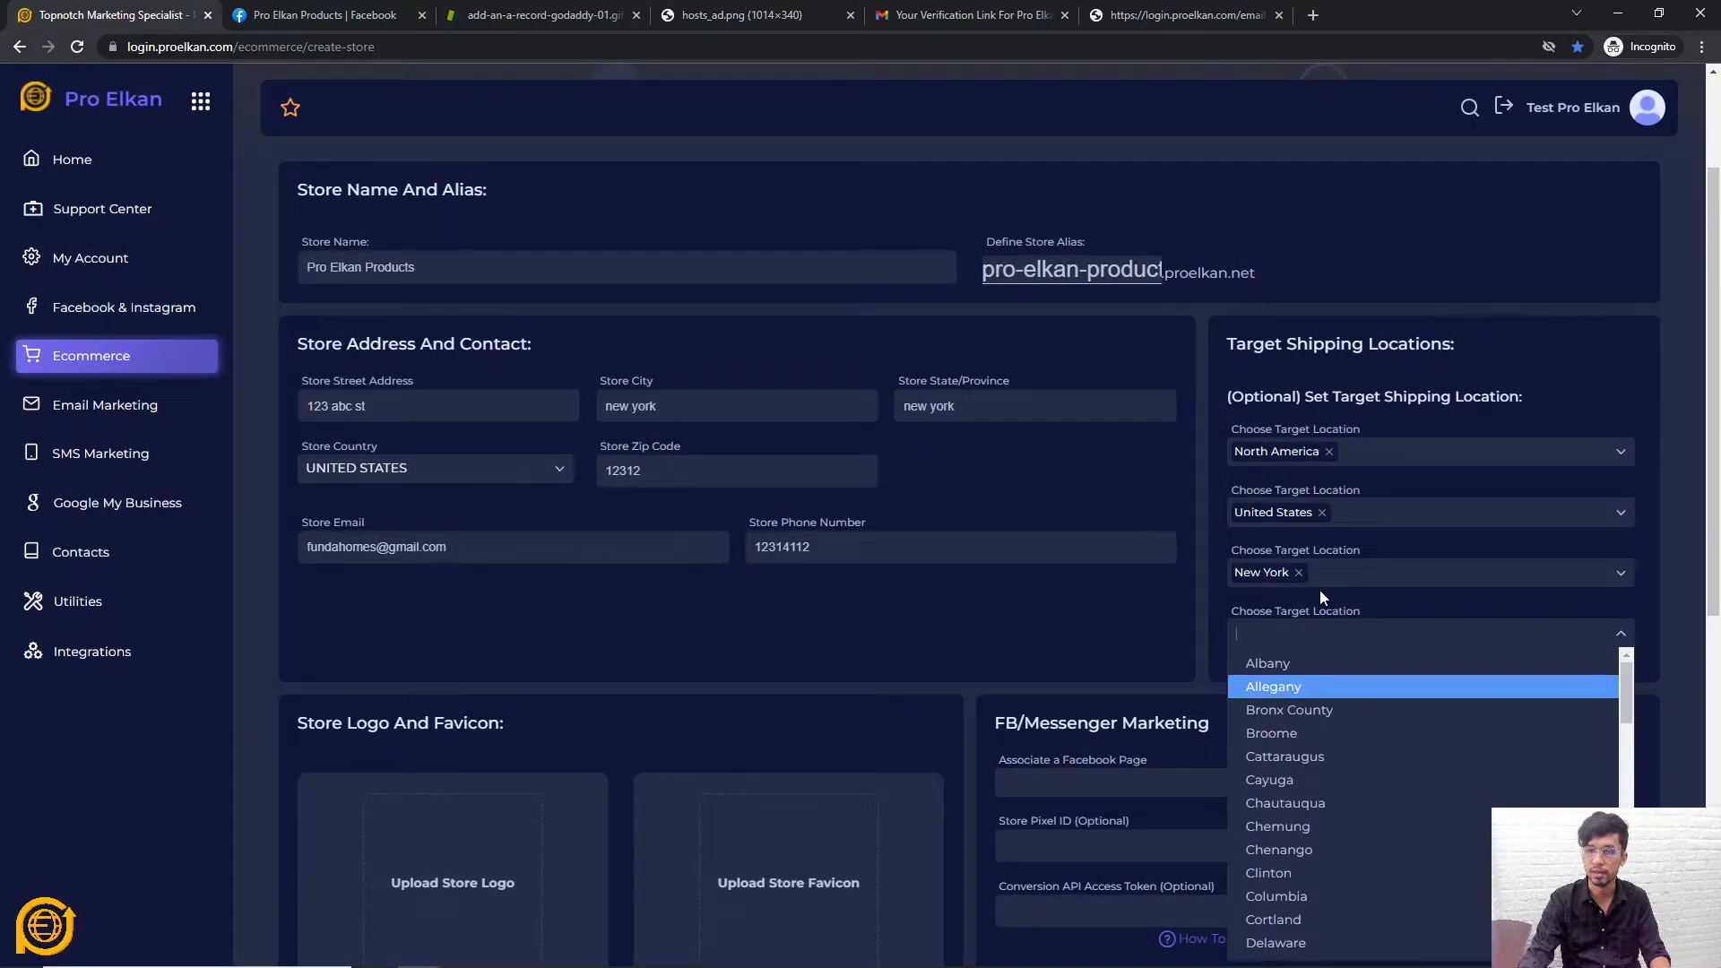
{"action": "left_click", "coordinate": [1452, 601]}
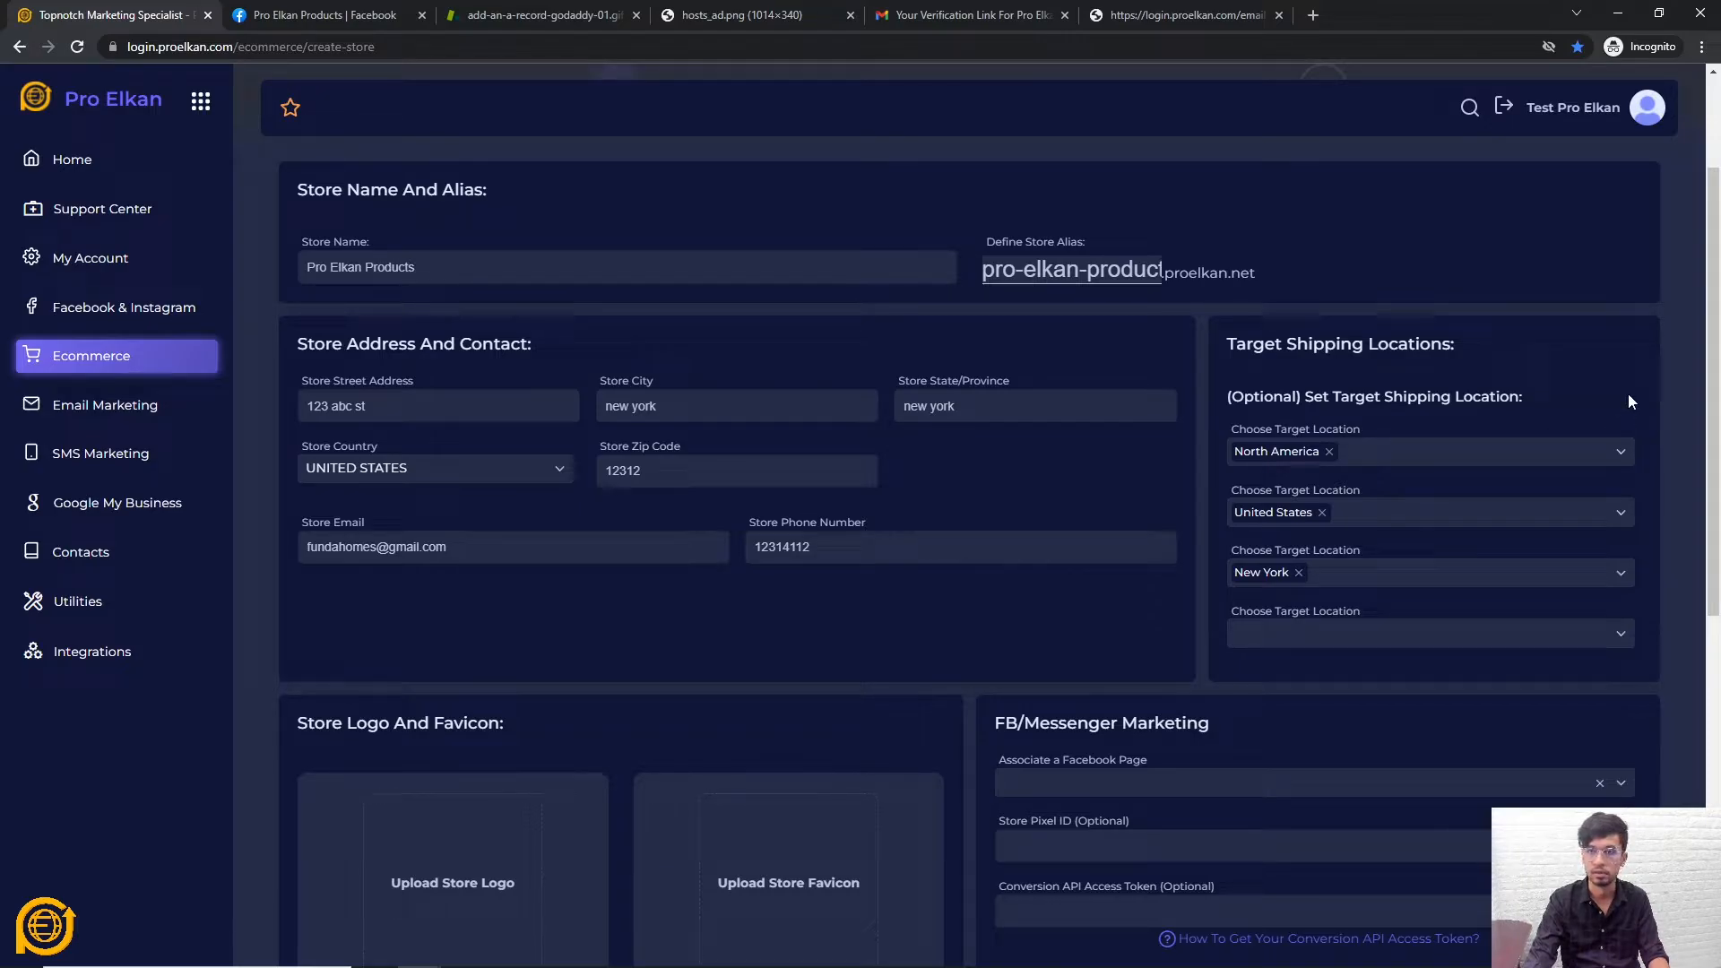
Choose Pro Elkan Products in the Associate a Facebook Page dropdown
{"action": "scroll", "coordinate": [1345, 372], "scroll_direction": "down", "scroll_amount": 2}
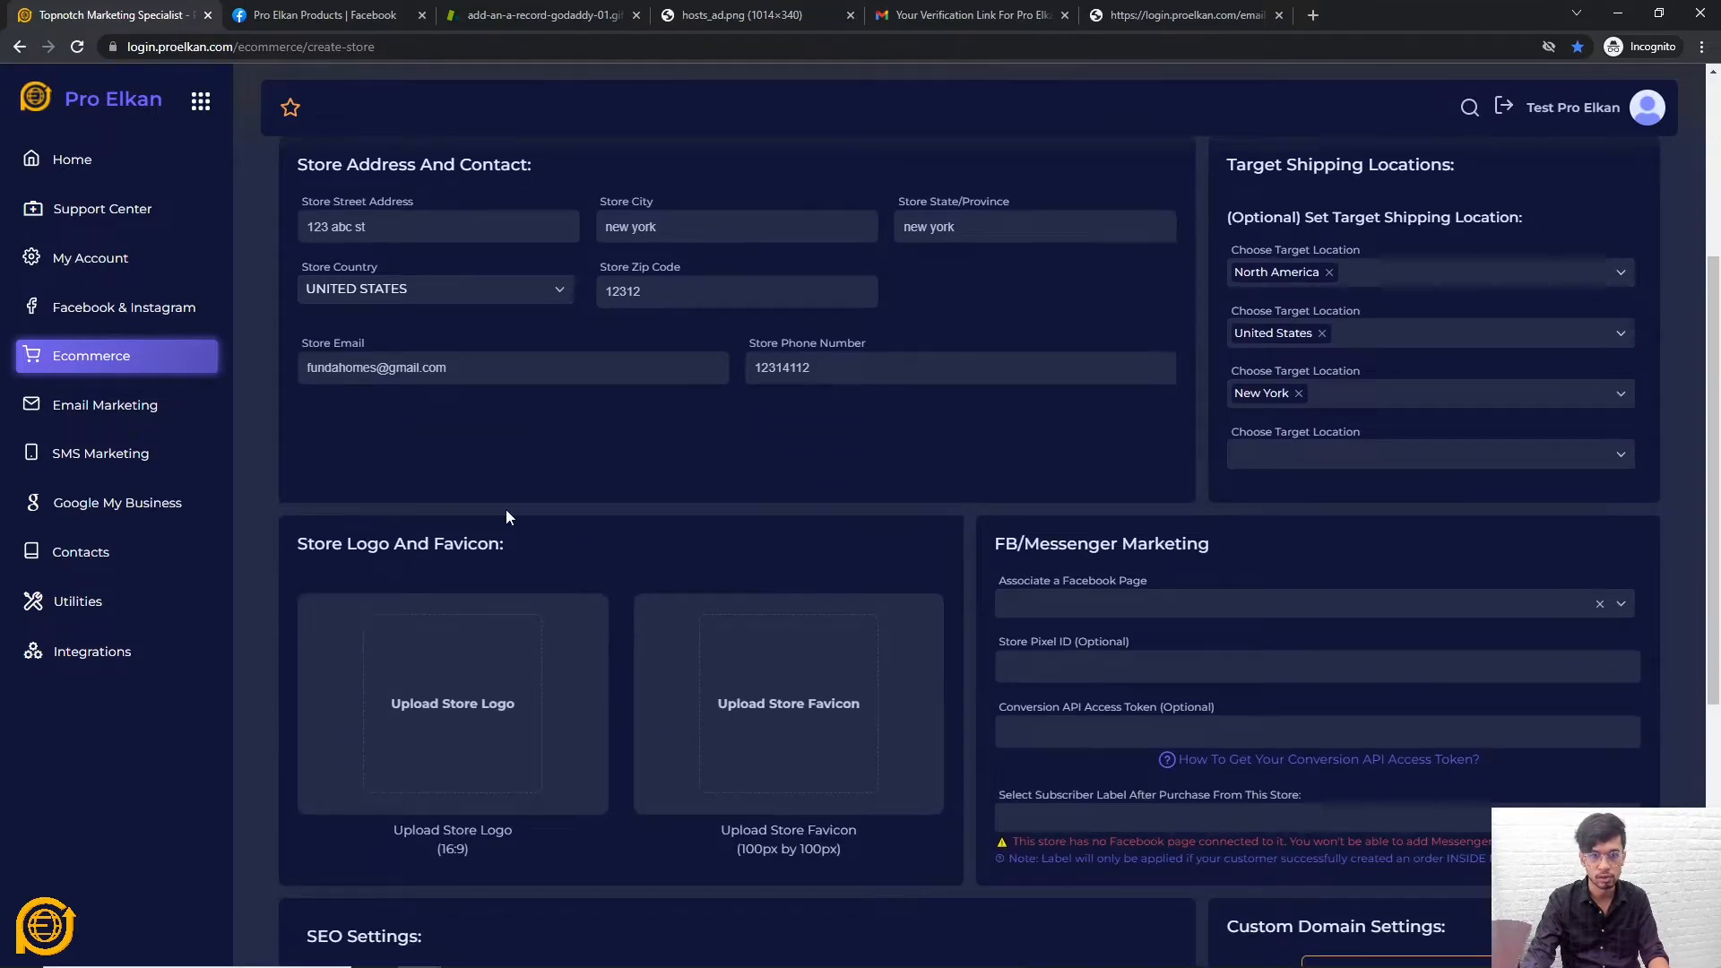
{"action": "scroll", "coordinate": [466, 718], "scroll_direction": "down", "scroll_amount": 2}
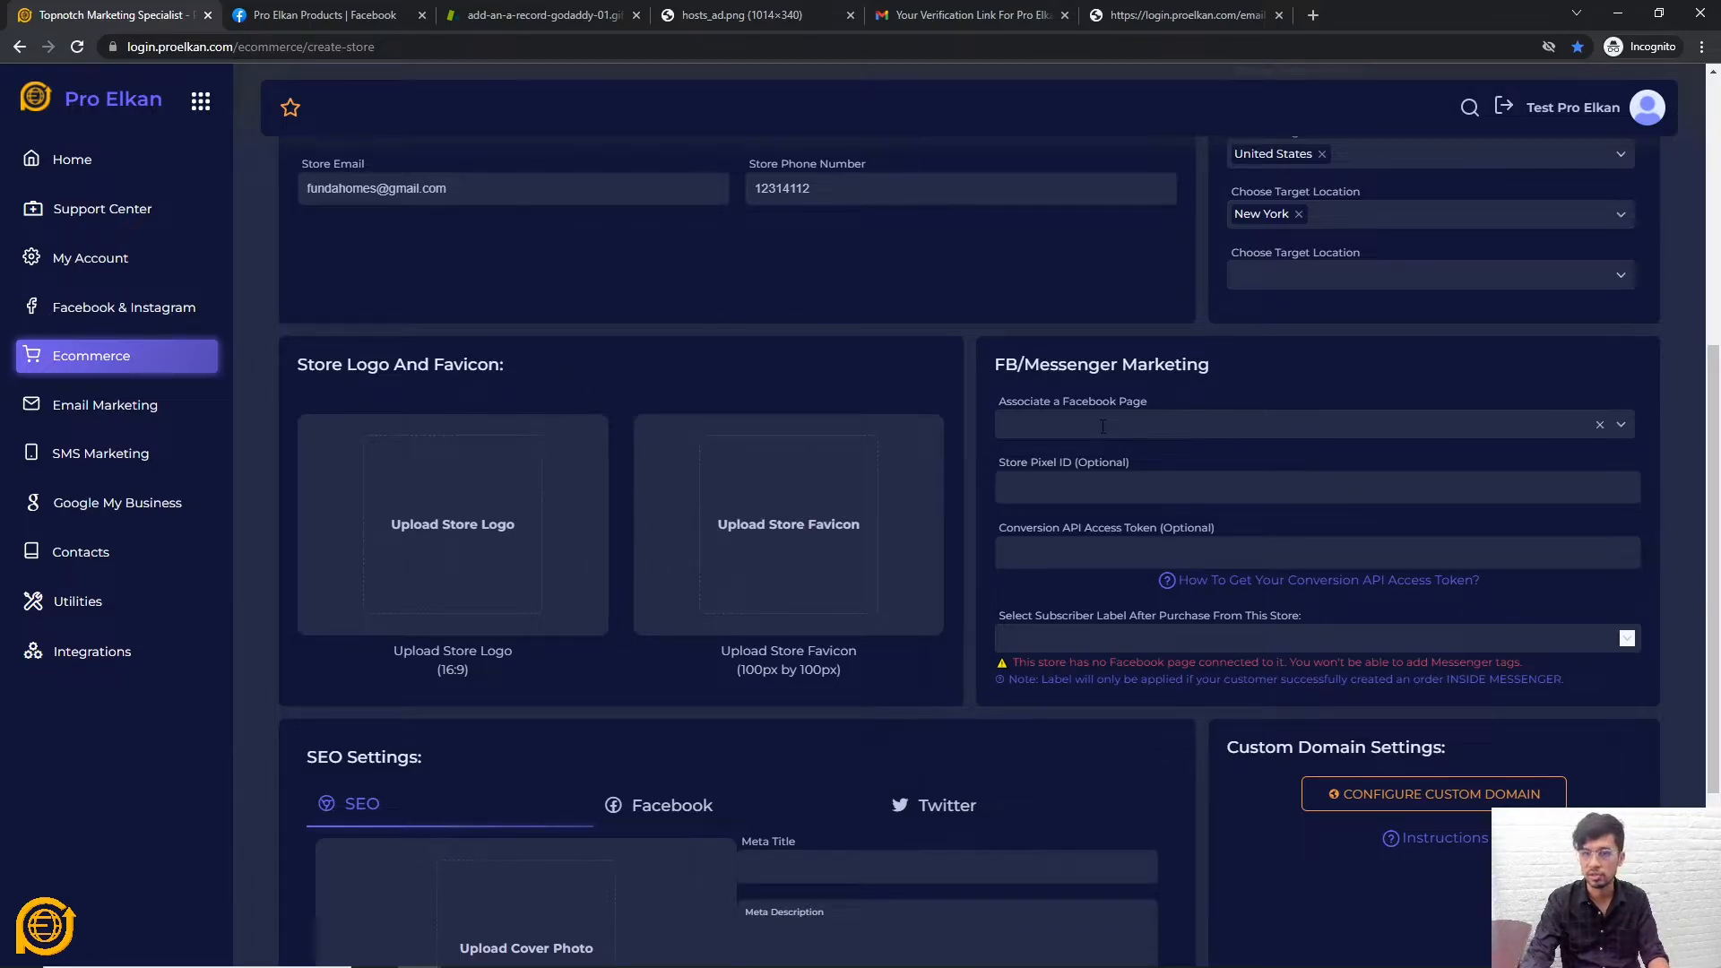
{"action": "scroll", "coordinate": [1283, 412], "scroll_direction": "up", "scroll_amount": 1}
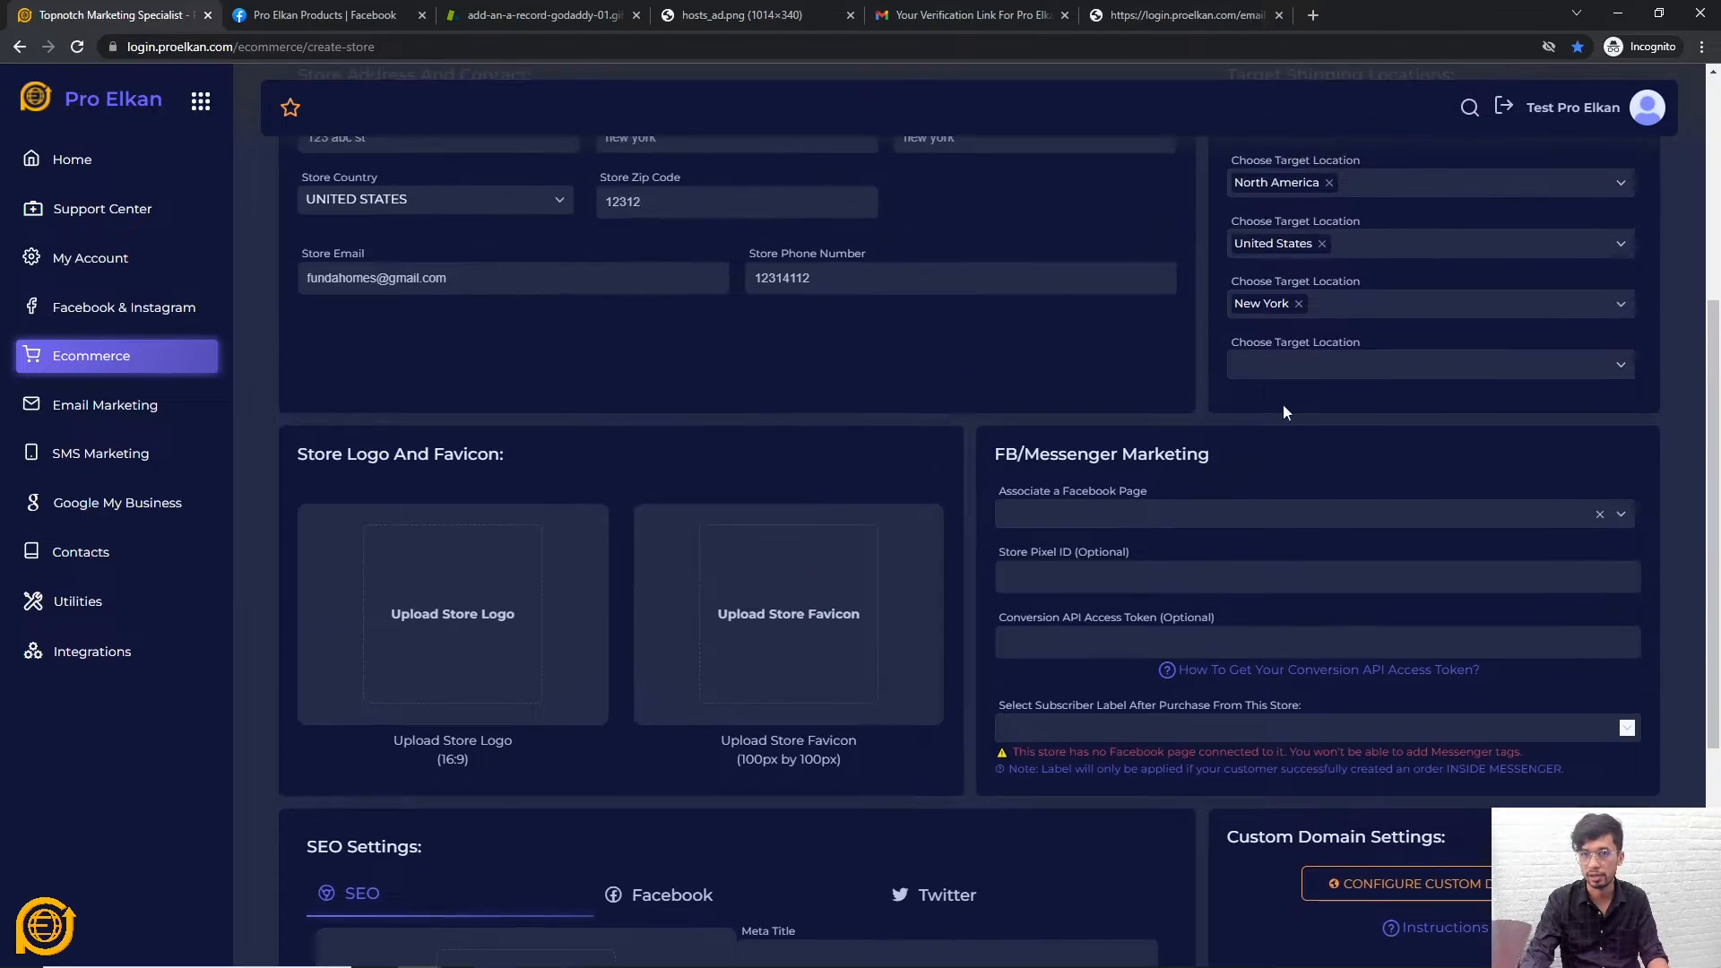
{"action": "left_click", "coordinate": [1126, 519]}
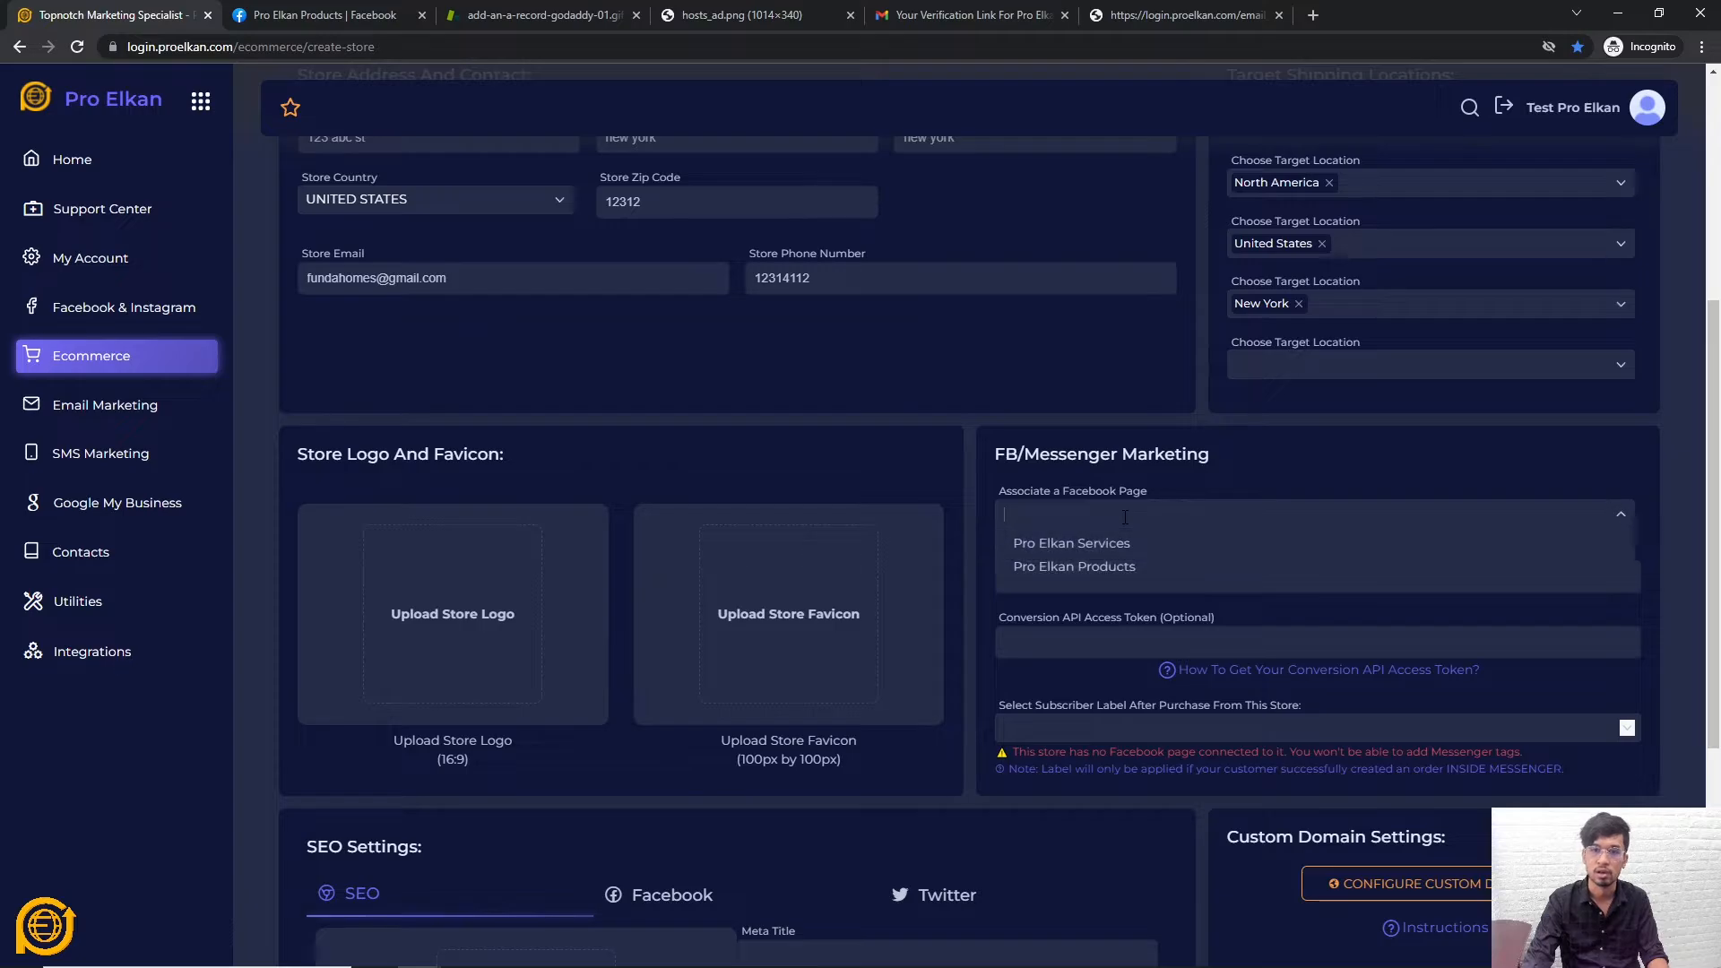
{"action": "left_click", "coordinate": [1093, 567]}
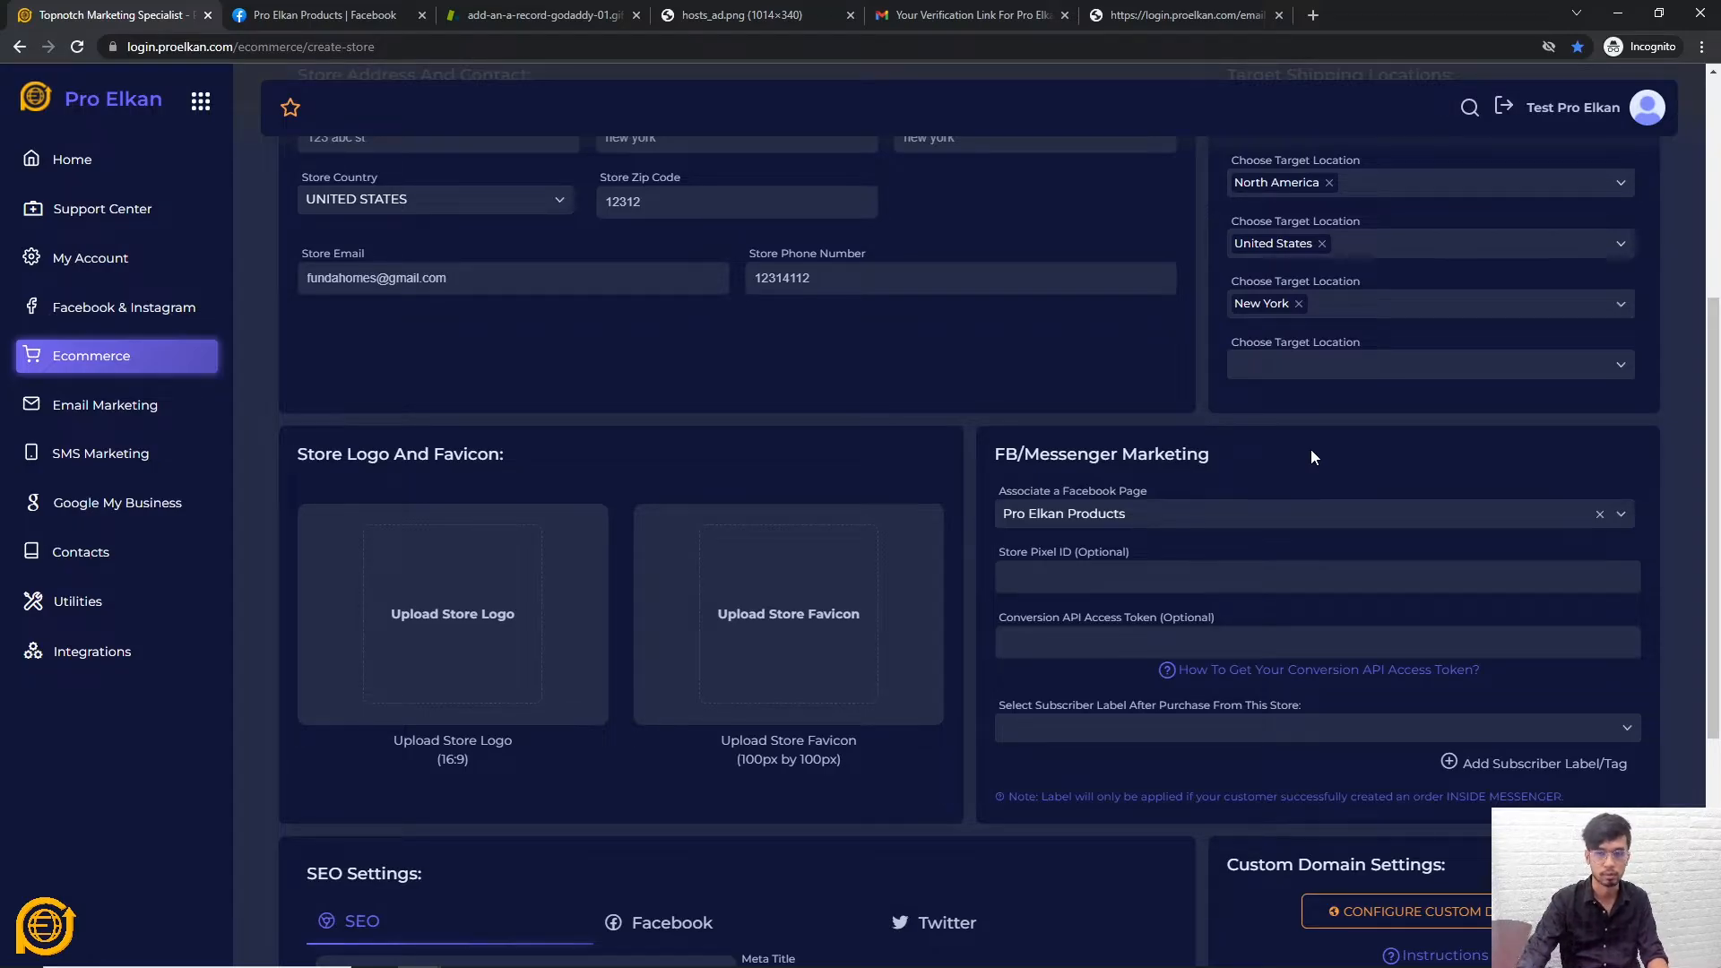
{"action": "left_click", "coordinate": [1108, 574]}
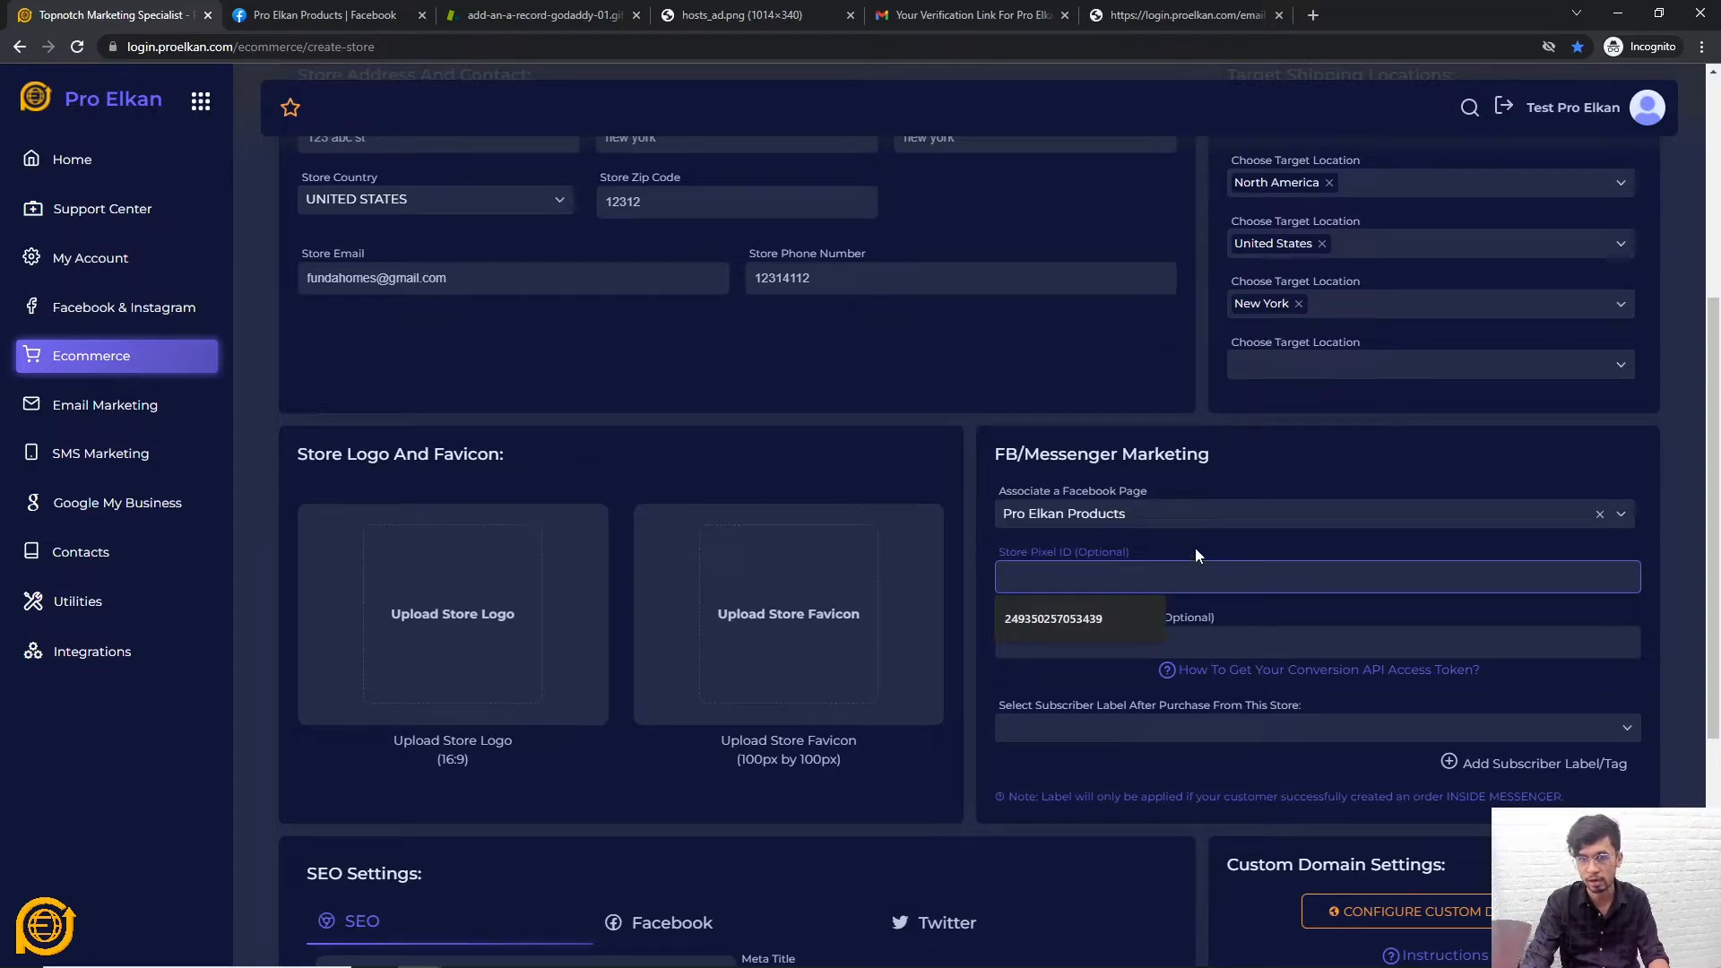
{"action": "key", "text": "Escape"}
{"action": "left_click", "coordinate": [1261, 477]}
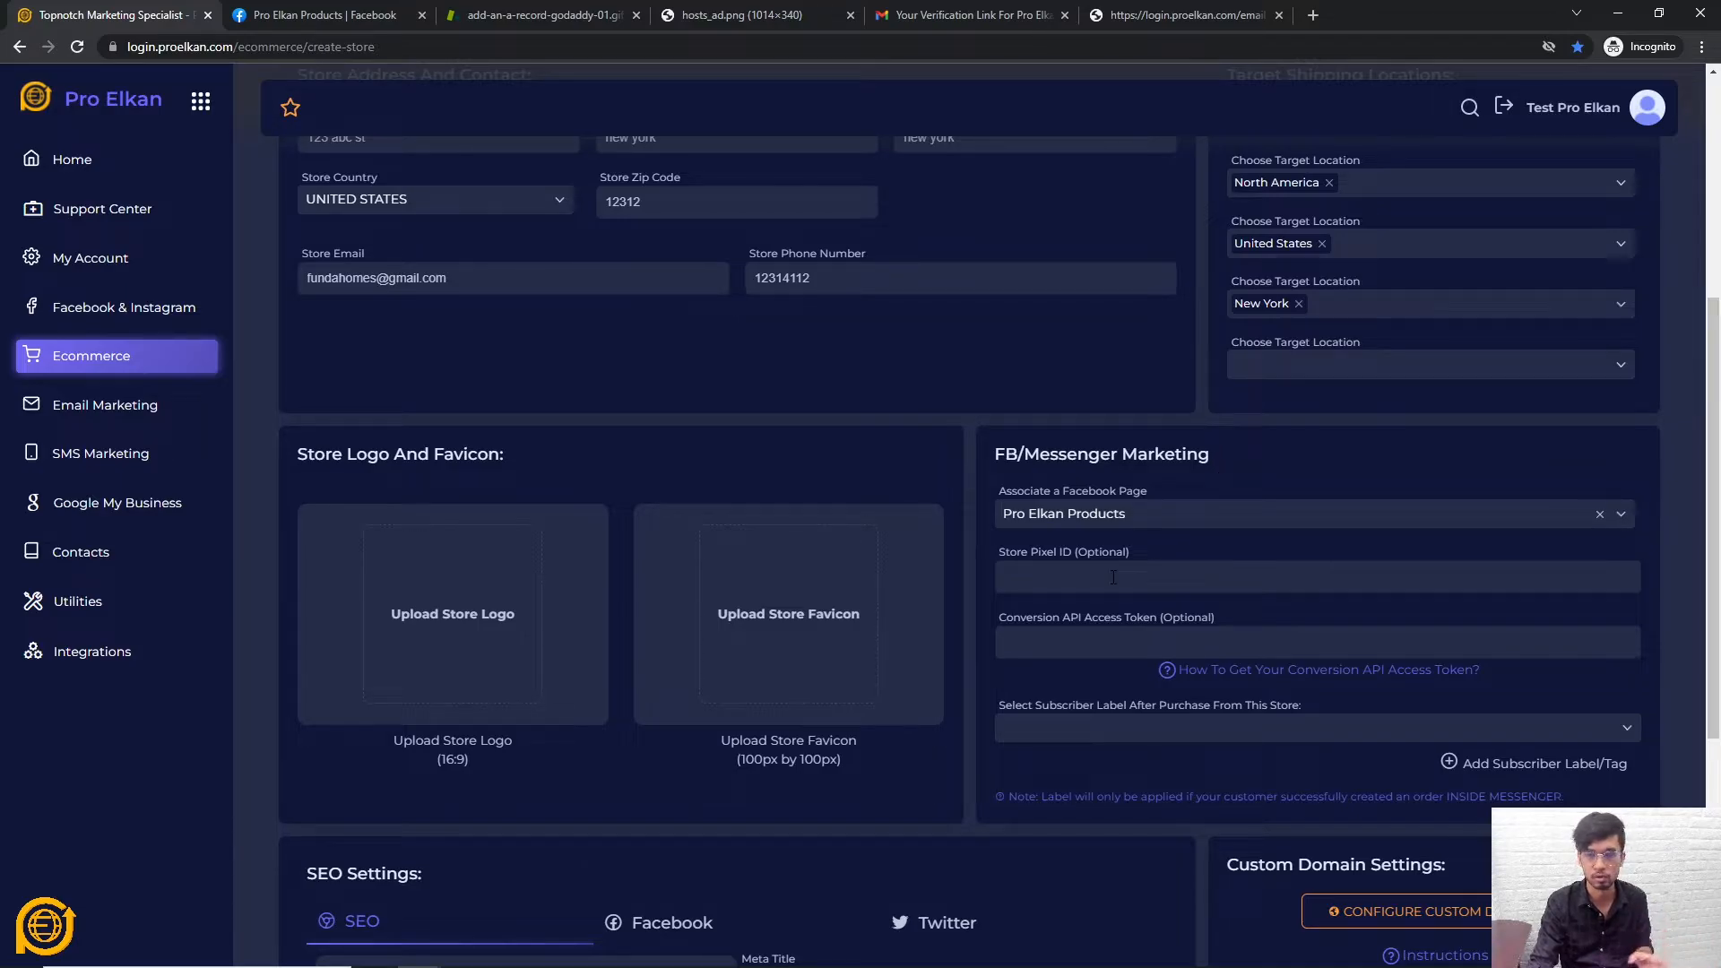
{"action": "left_click", "coordinate": [1142, 577]}
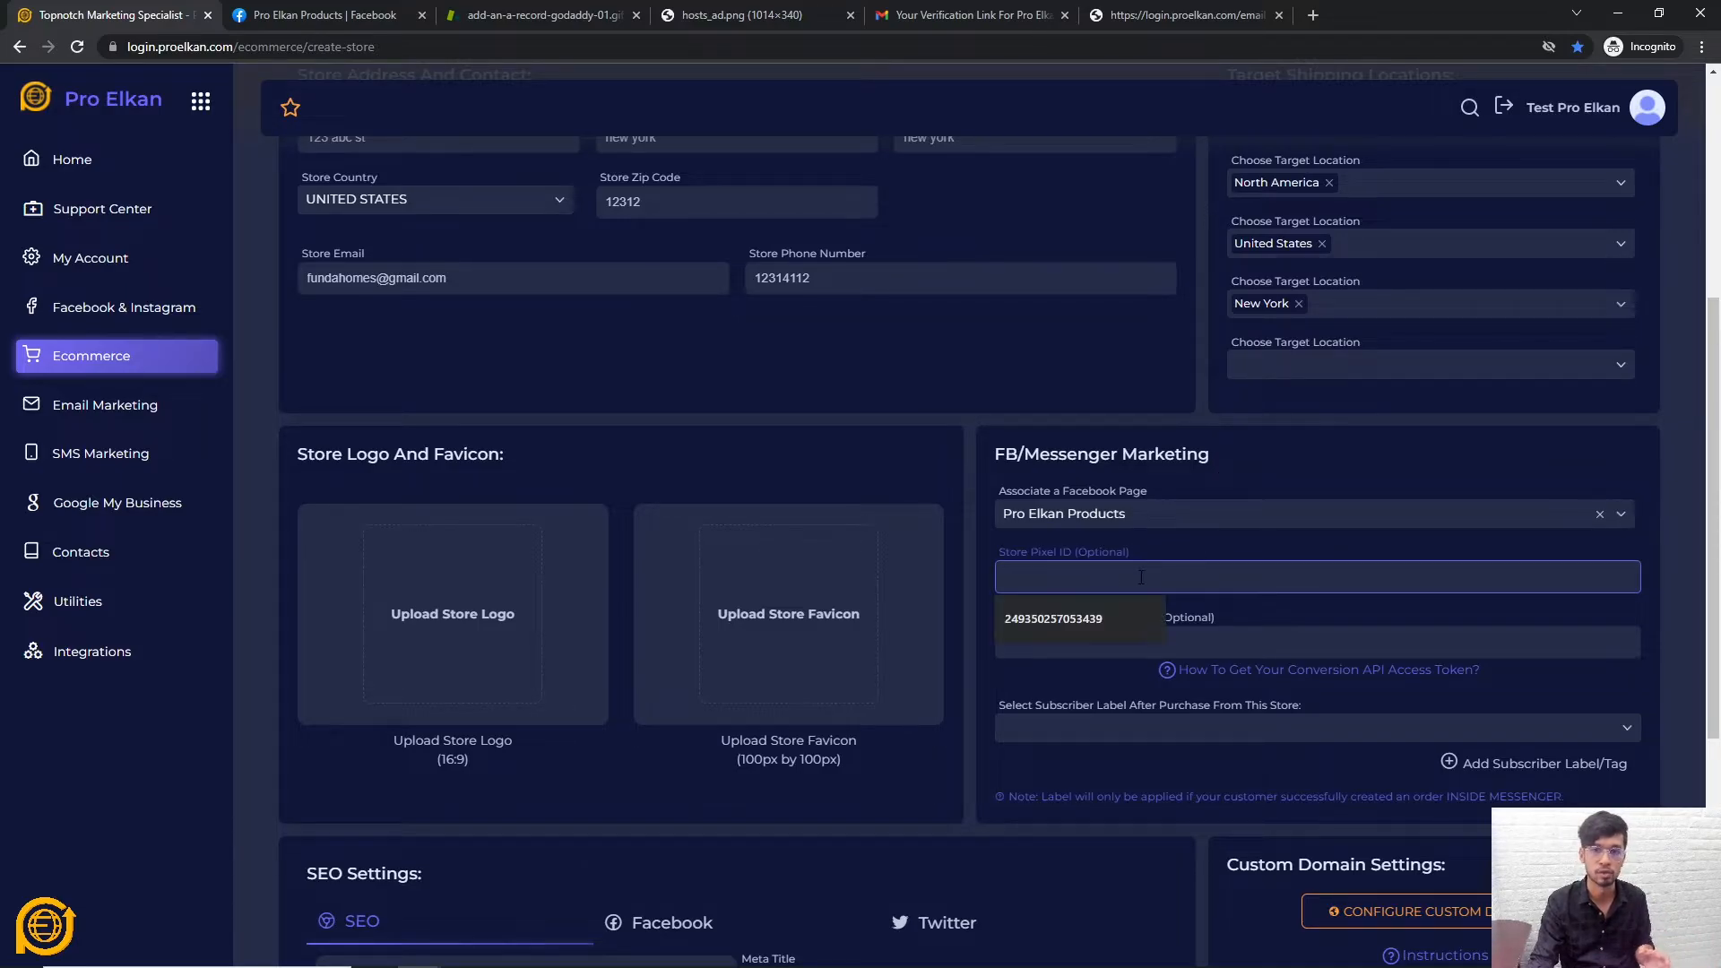
{"action": "left_click", "coordinate": [1189, 548]}
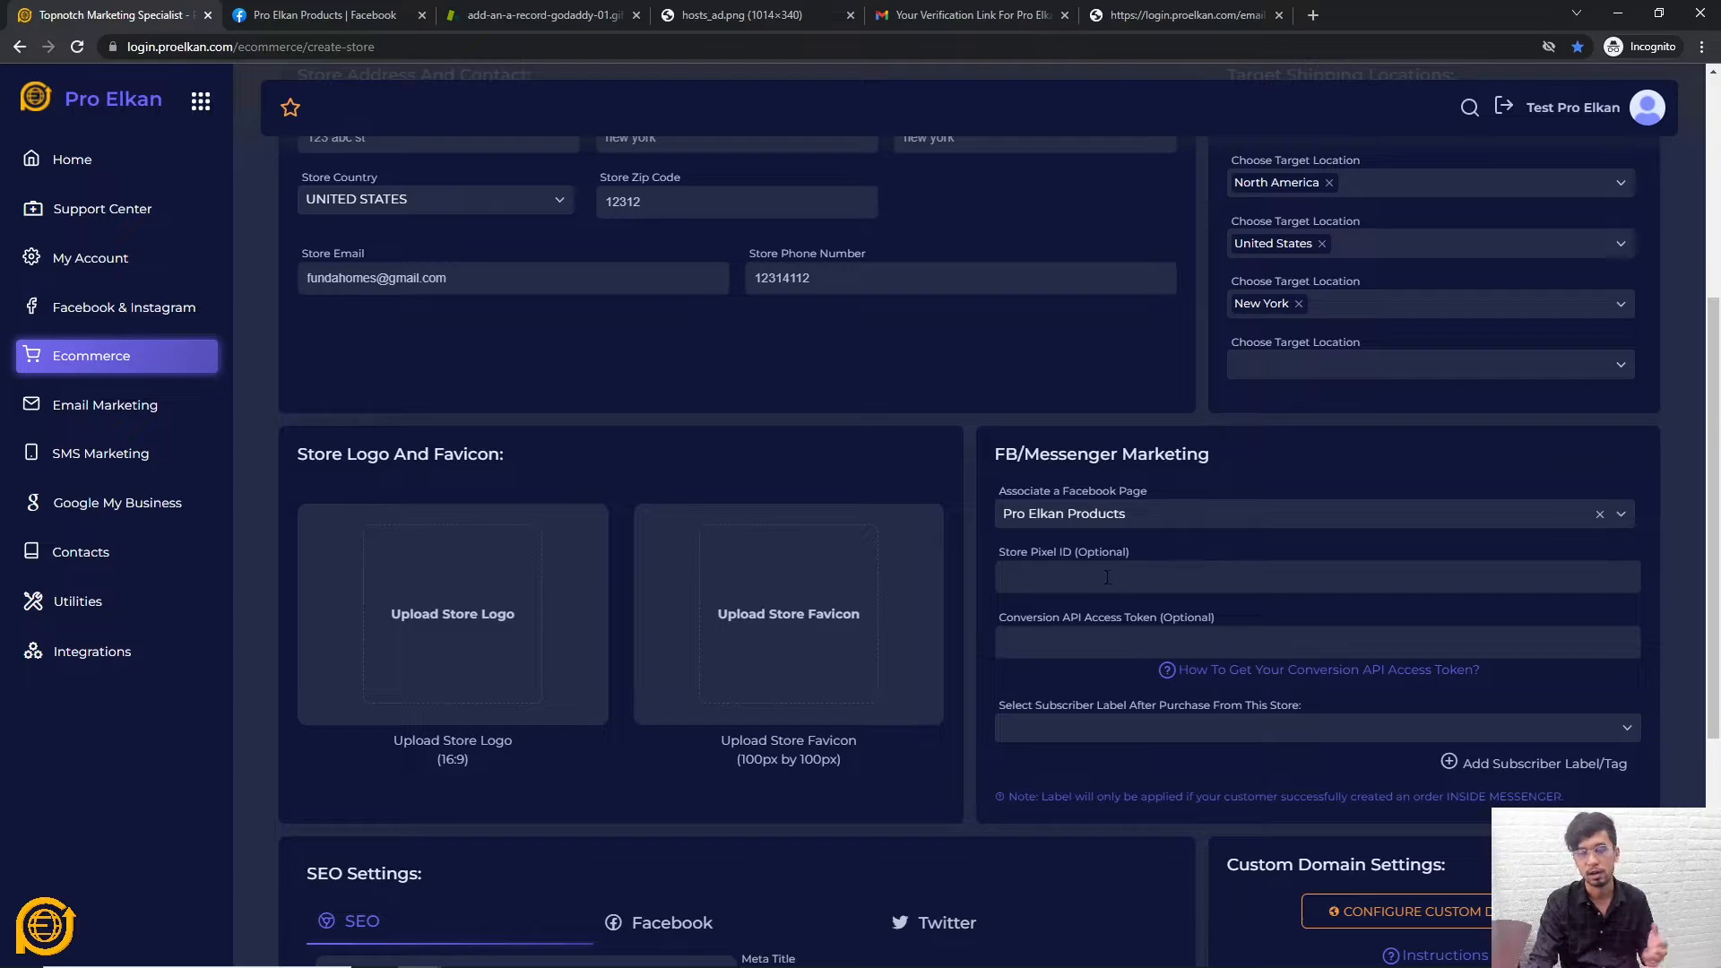
{"action": "left_click", "coordinate": [1177, 560]}
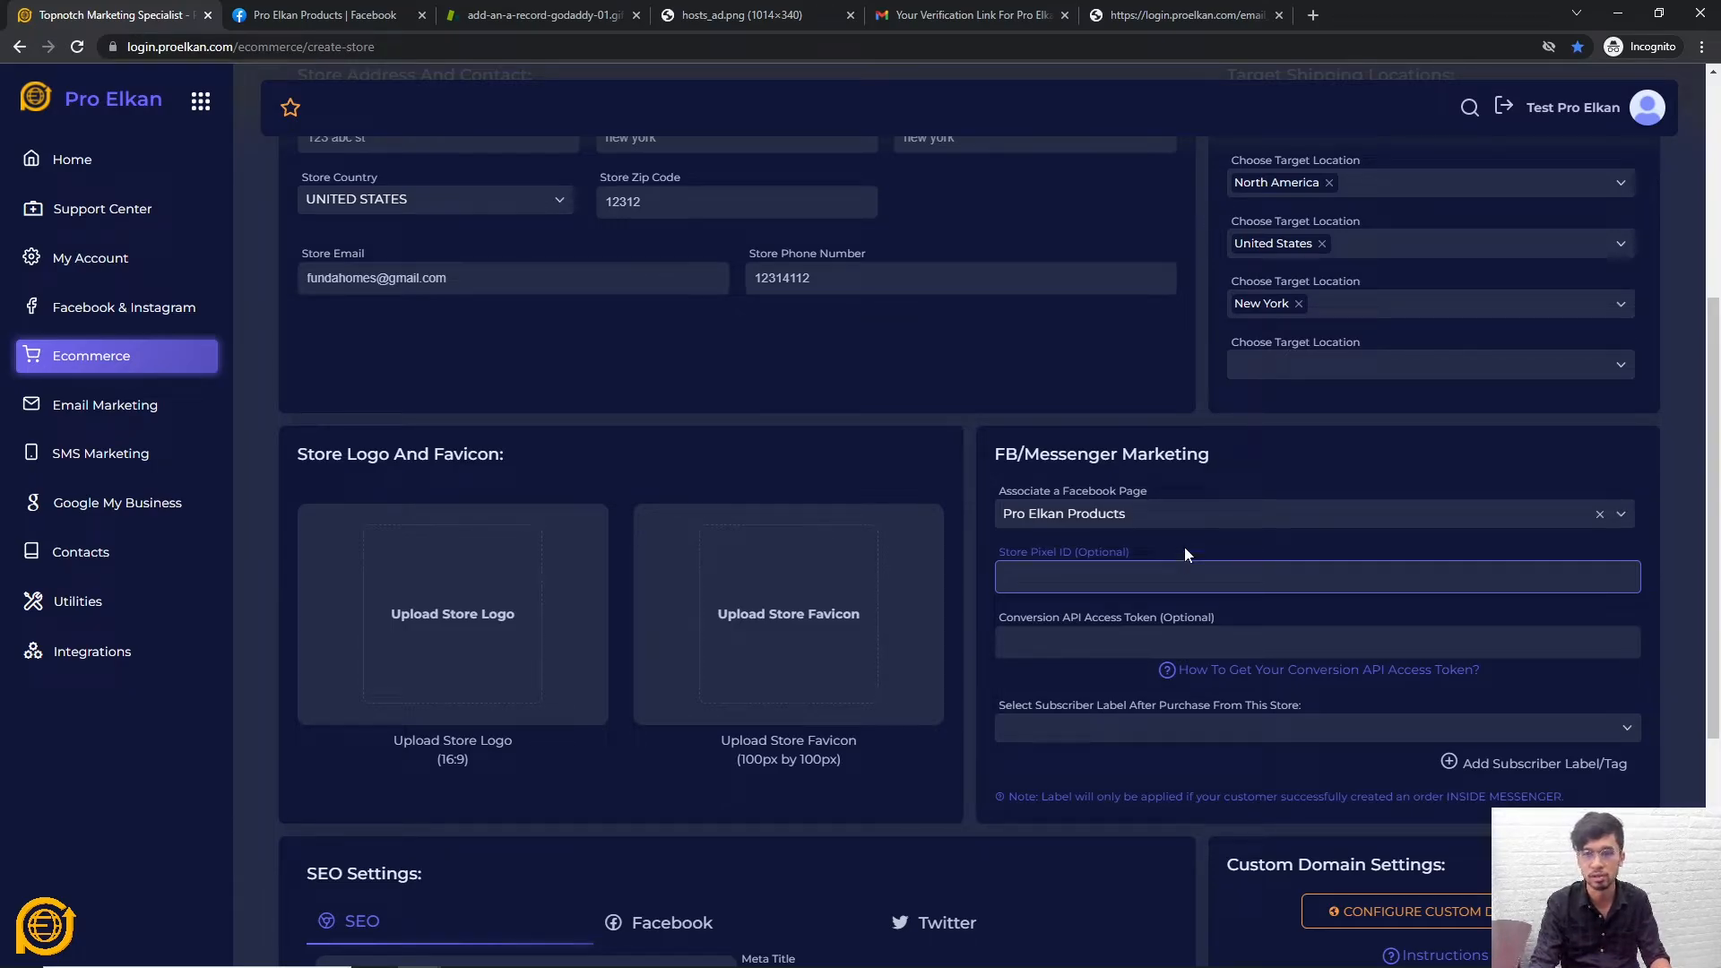
{"action": "left_click", "coordinate": [1279, 474]}
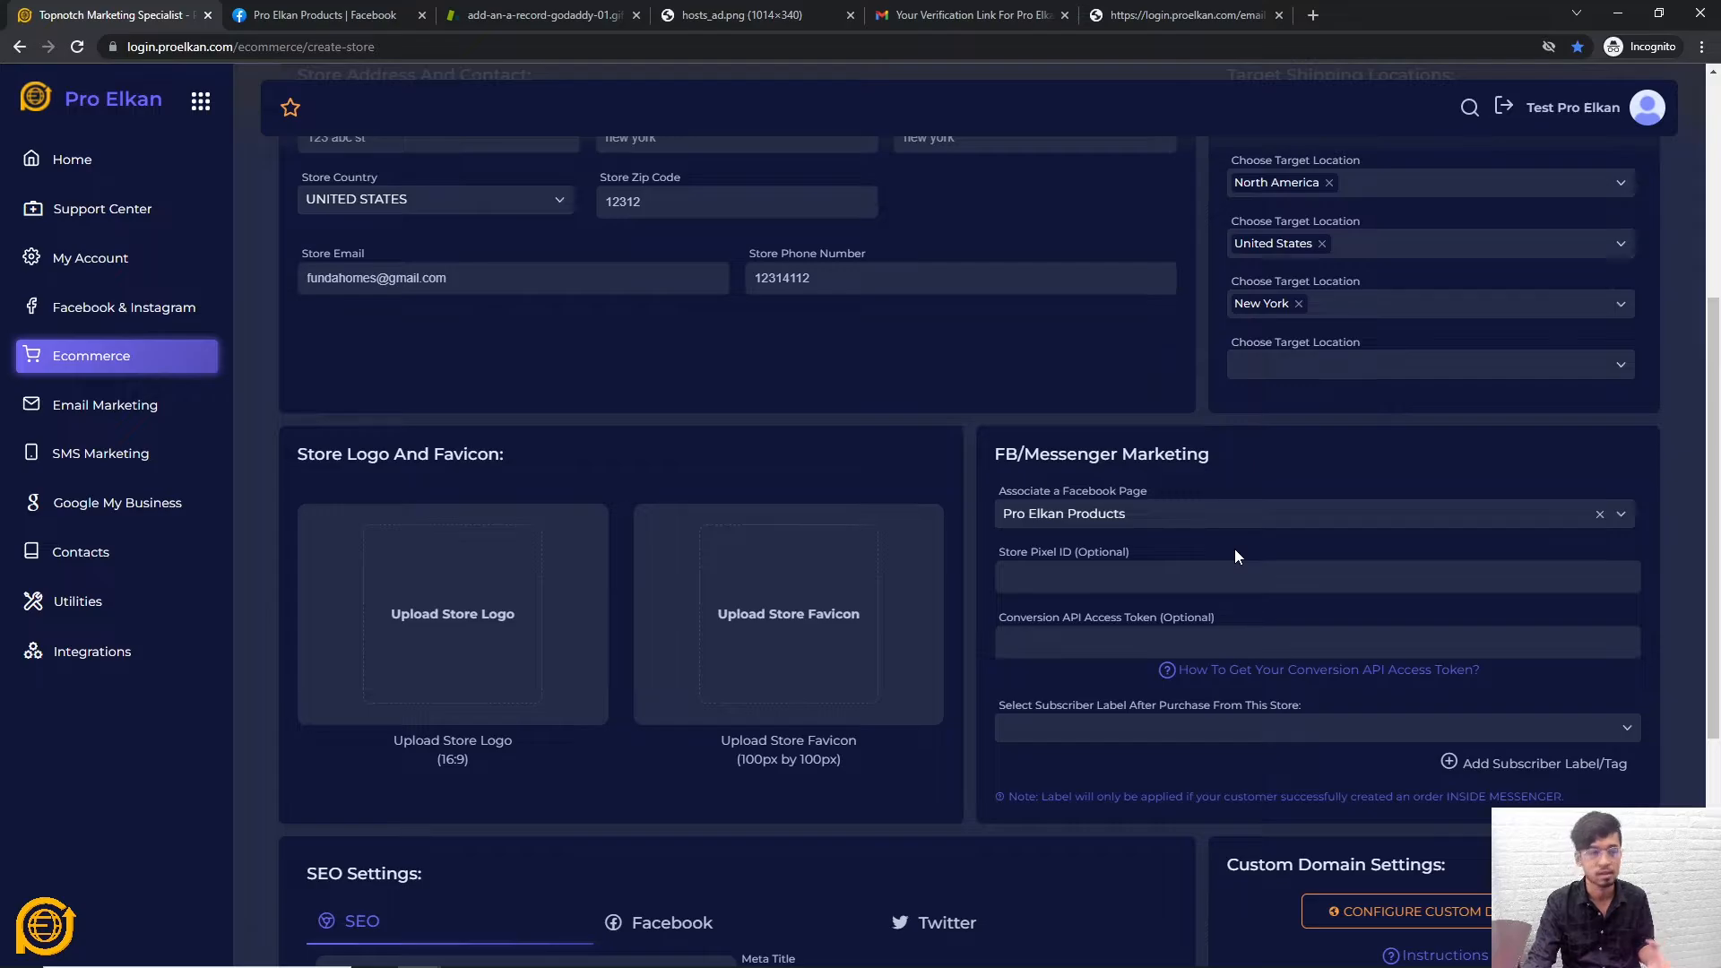
{"action": "left_click", "coordinate": [1167, 581]}
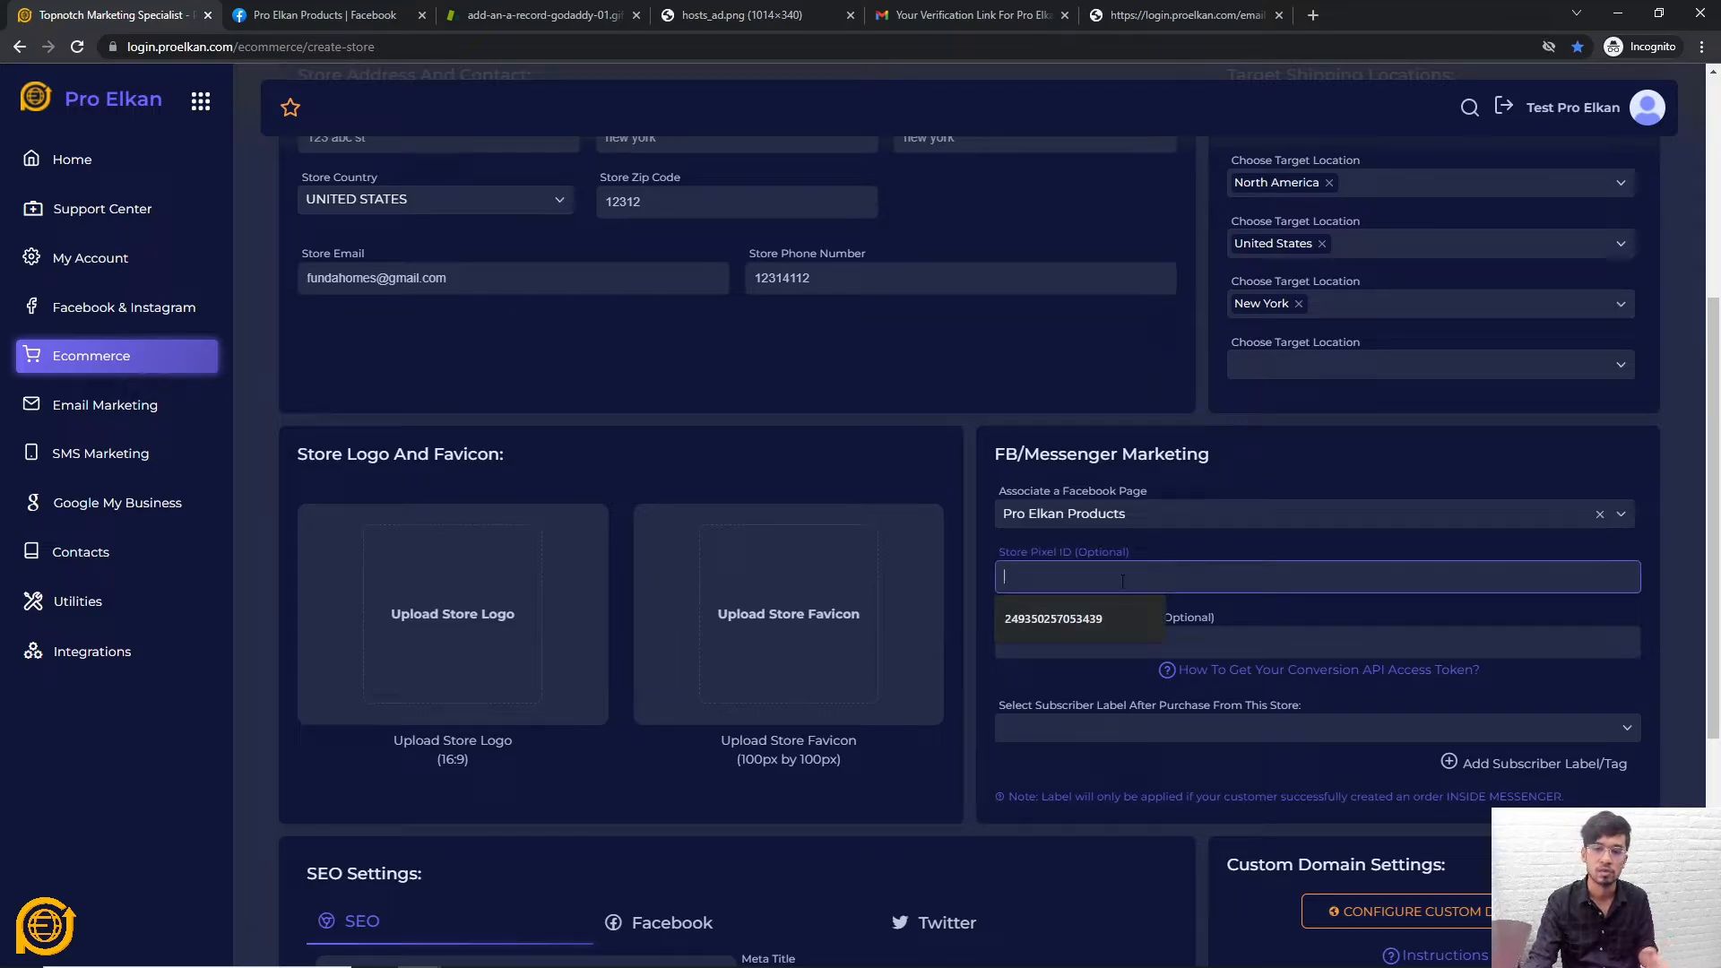
{"action": "left_click", "coordinate": [1140, 567]}
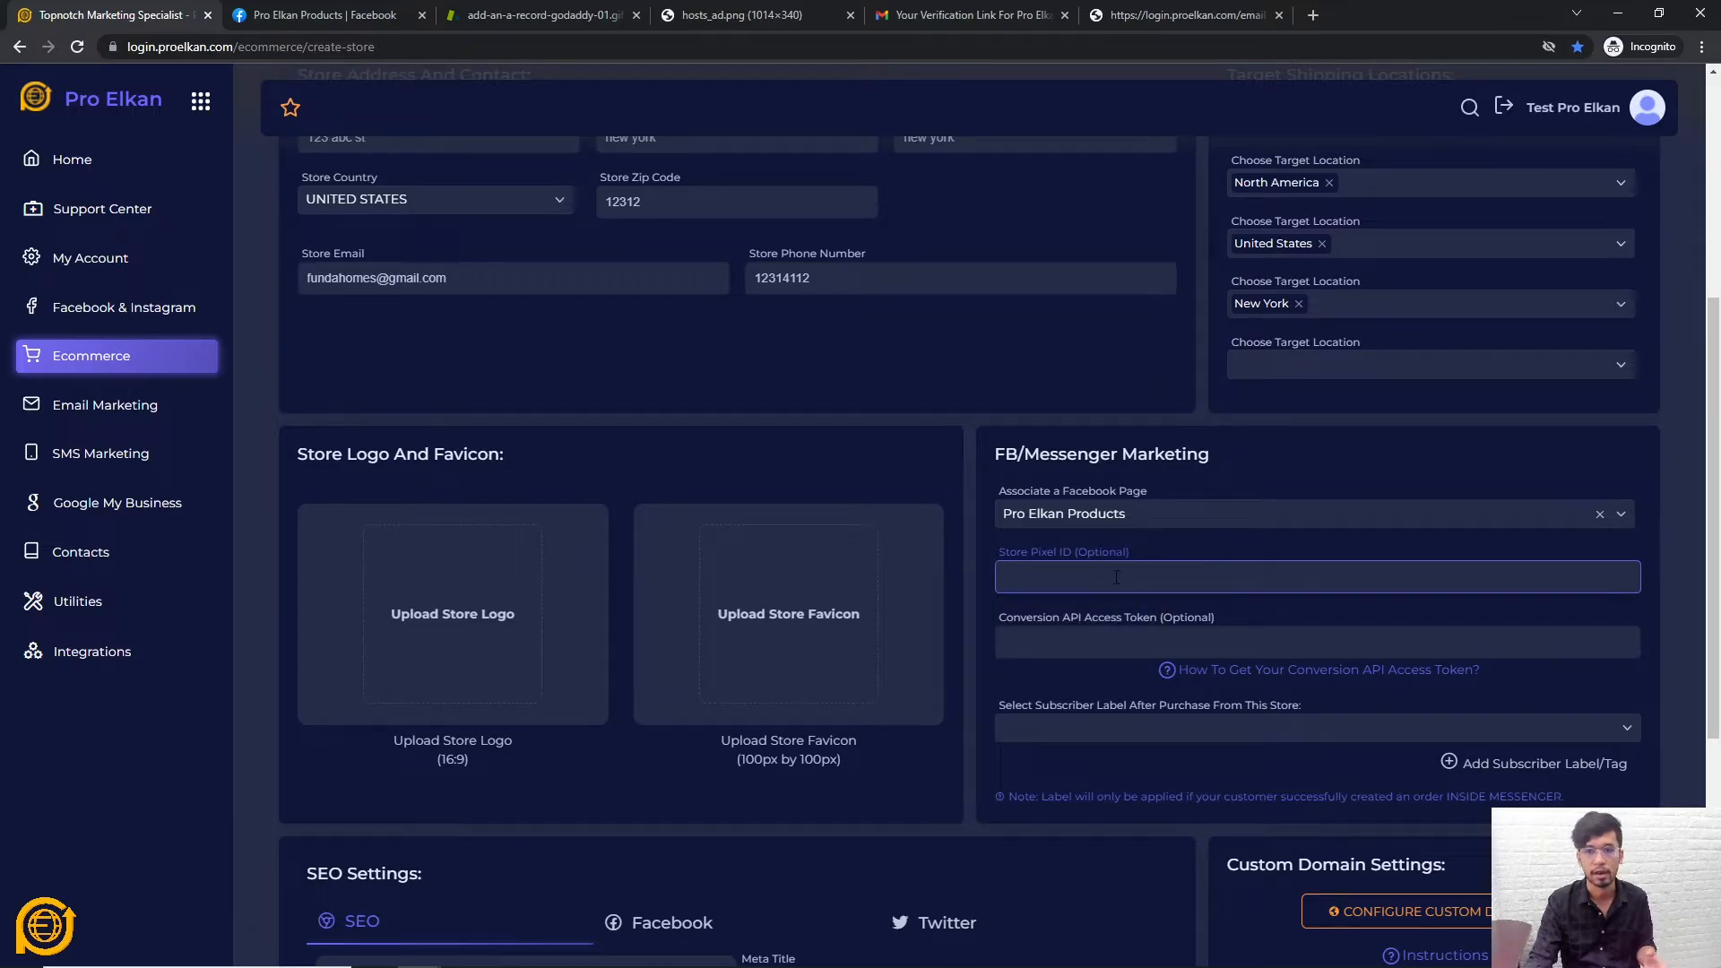
{"action": "left_click", "coordinate": [1116, 577]}
{"action": "left_click", "coordinate": [1179, 547]}
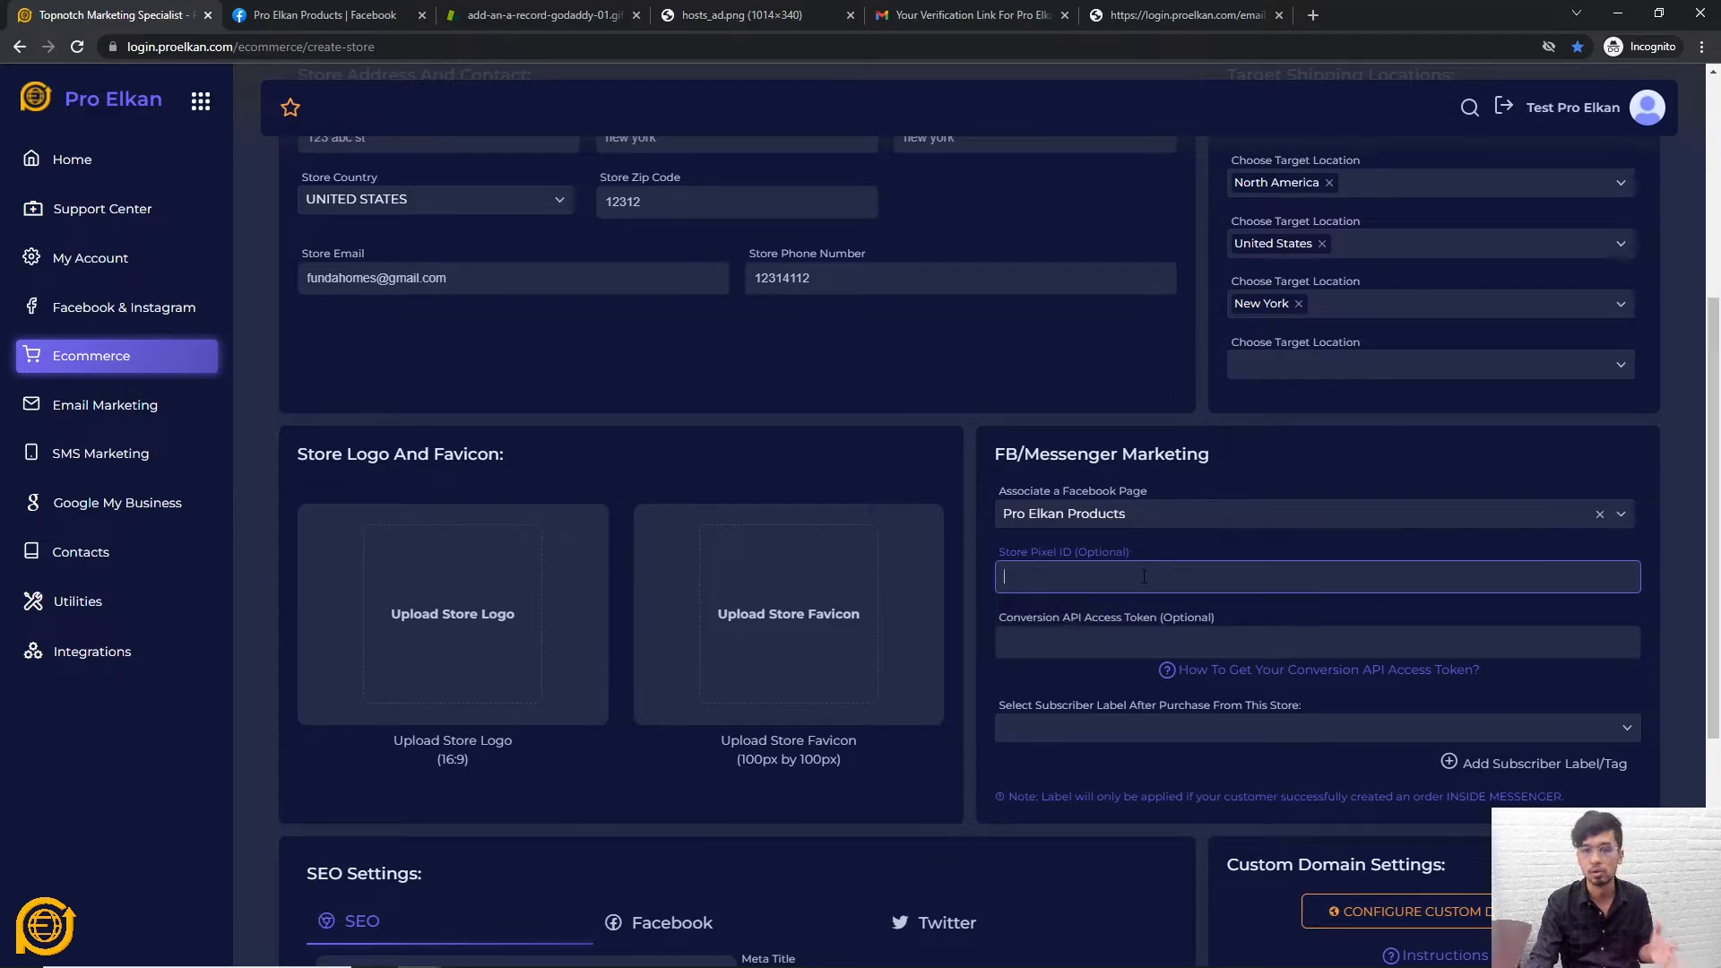
{"action": "left_click", "coordinate": [1176, 535]}
{"action": "scroll", "coordinate": [960, 498], "scroll_direction": "down", "scroll_amount": 2}
{"action": "scroll", "coordinate": [958, 591], "scroll_direction": "up", "scroll_amount": 2}
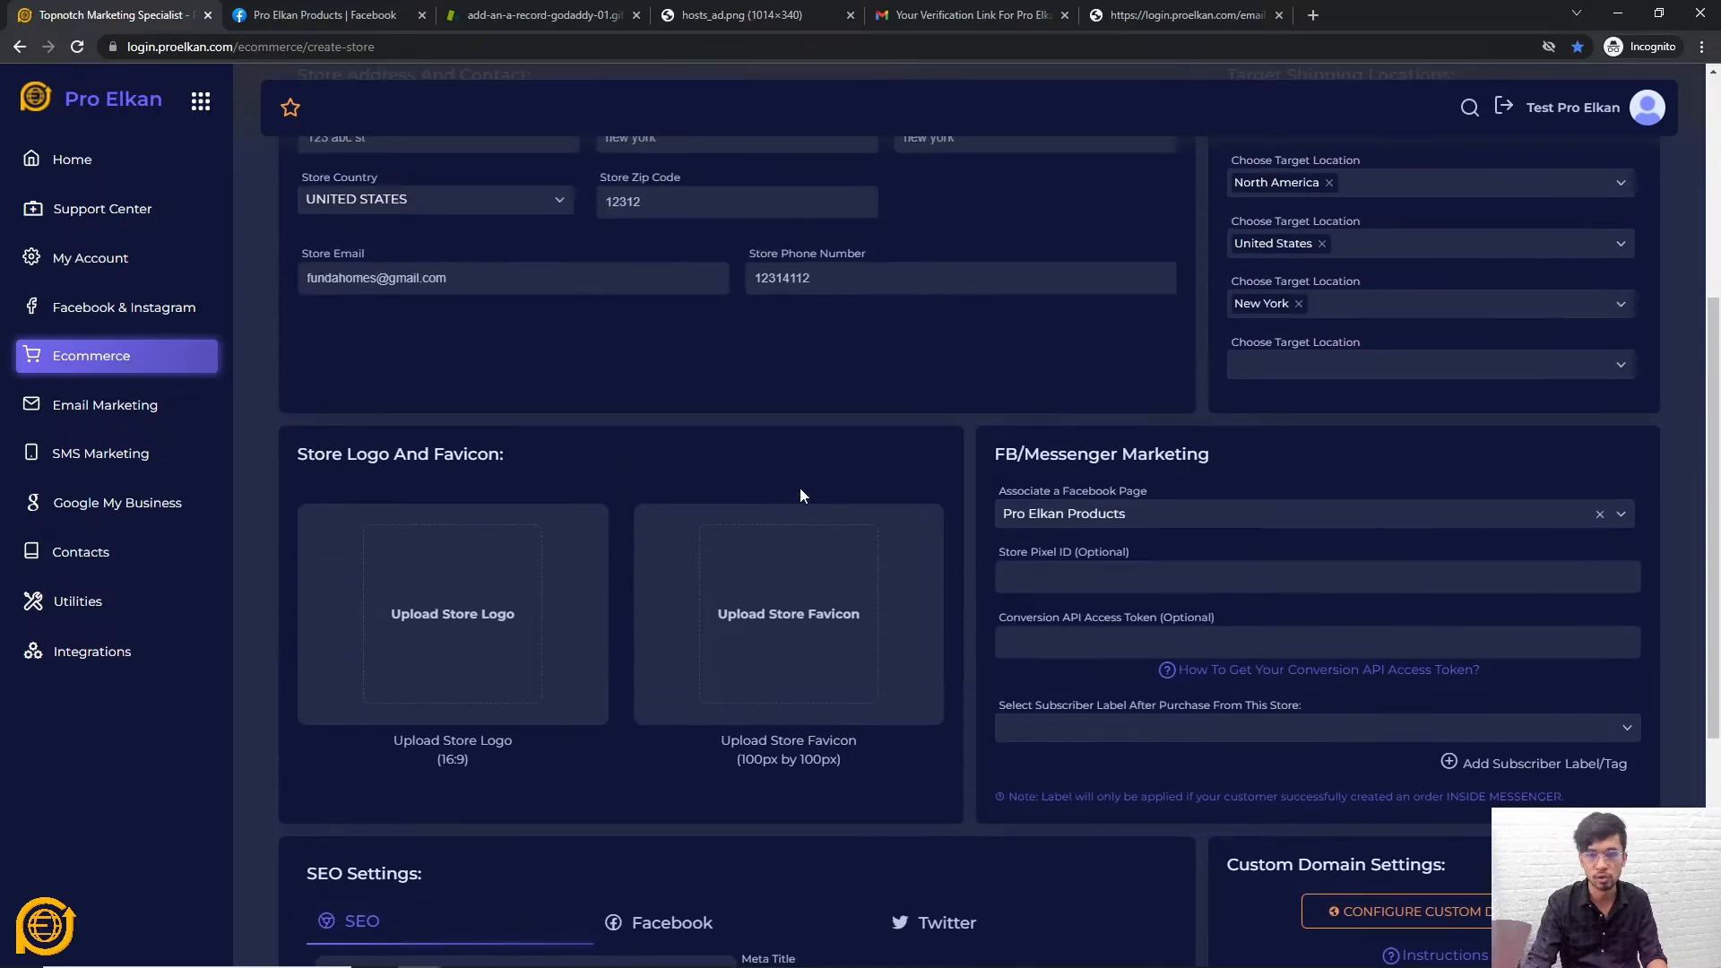
{"action": "left_click", "coordinate": [1167, 574]}
{"action": "scroll", "coordinate": [864, 556], "scroll_direction": "down", "scroll_amount": 3}
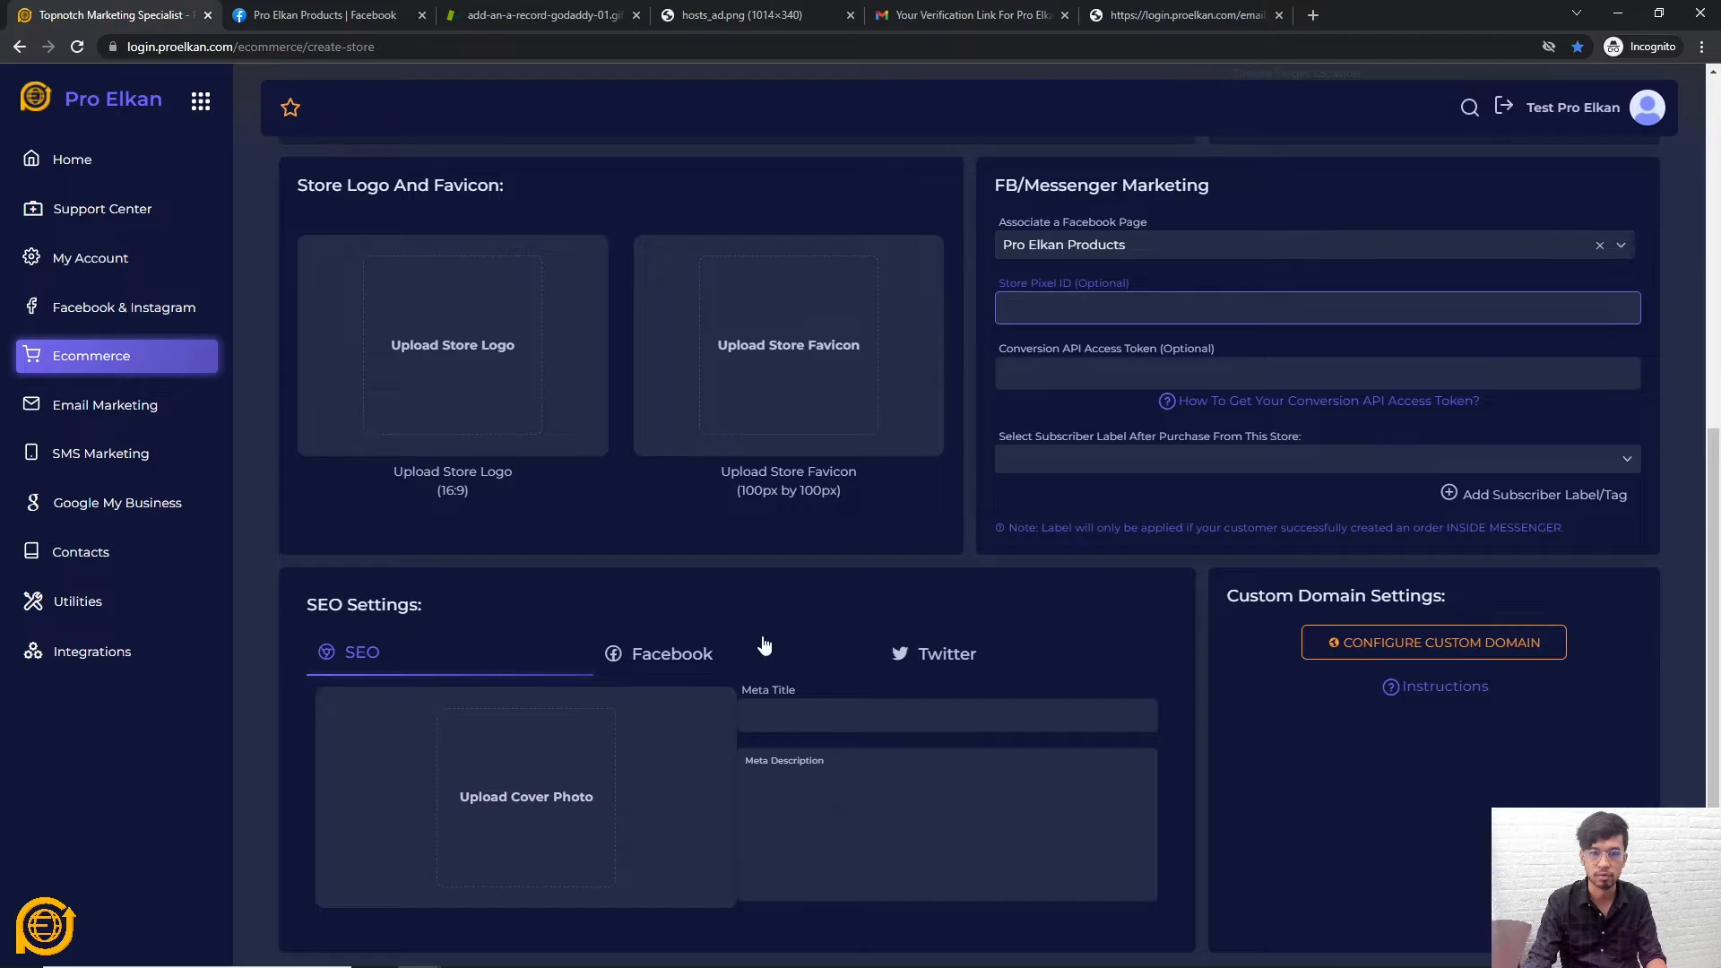
{"action": "scroll", "coordinate": [699, 622], "scroll_direction": "up", "scroll_amount": 3}
{"action": "scroll", "coordinate": [807, 645], "scroll_direction": "down", "scroll_amount": 3}
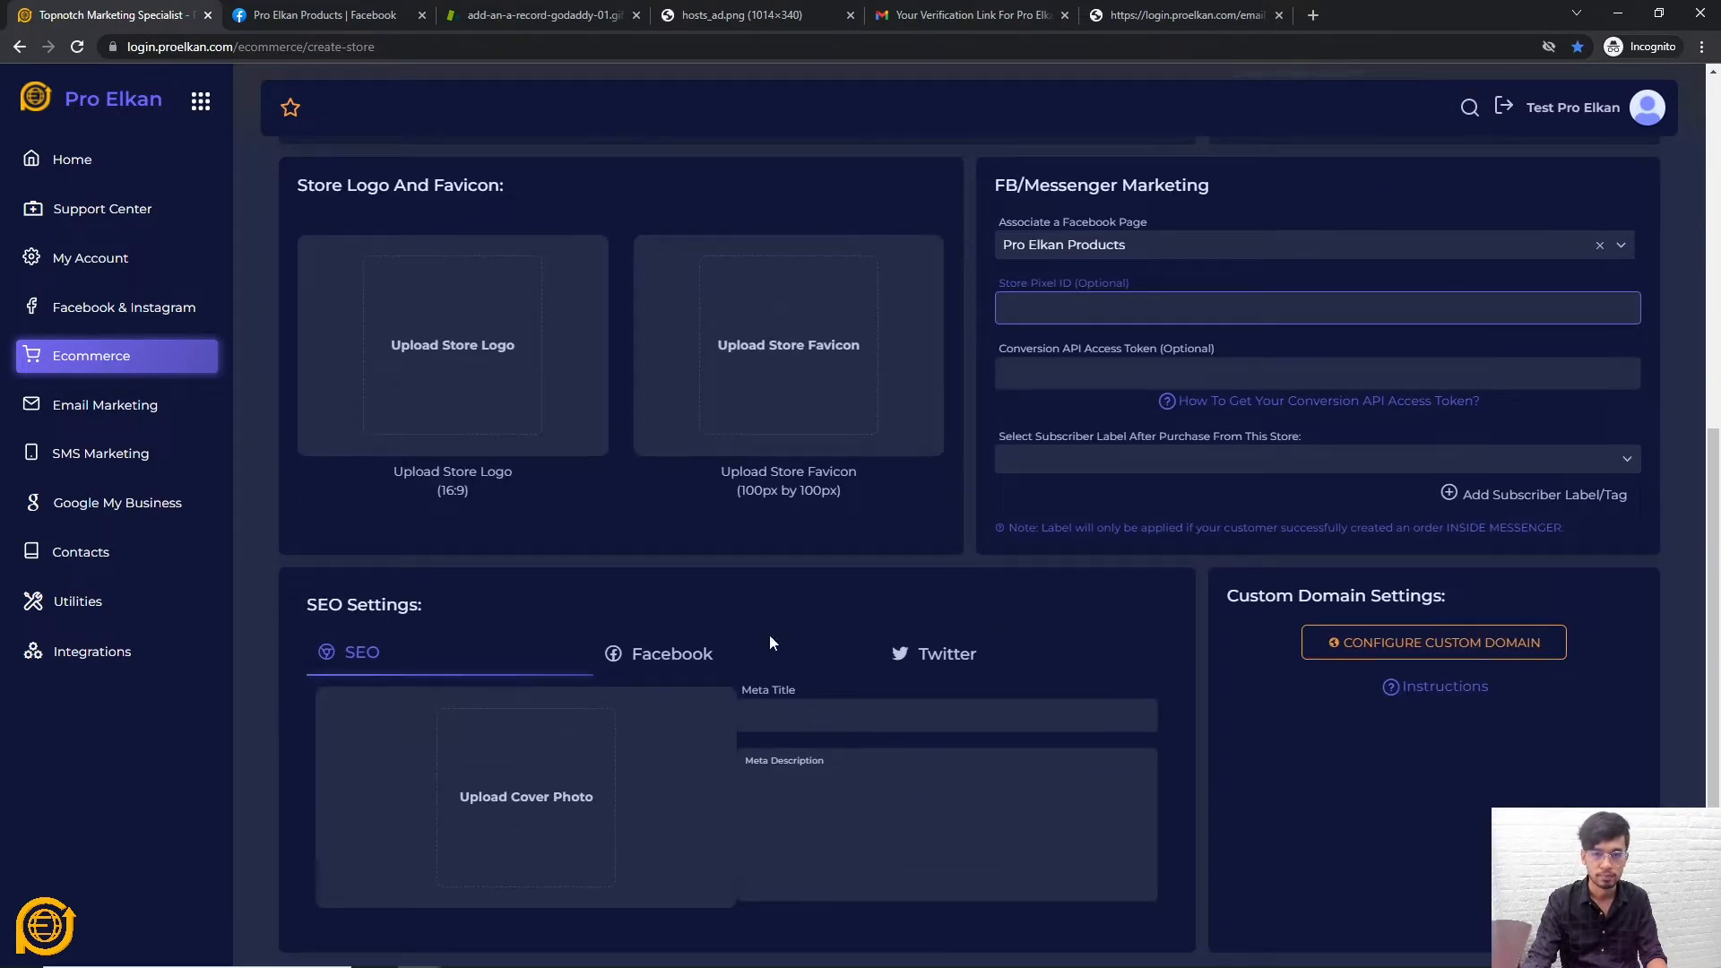
{"action": "scroll", "coordinate": [600, 477], "scroll_direction": "up", "scroll_amount": 1}
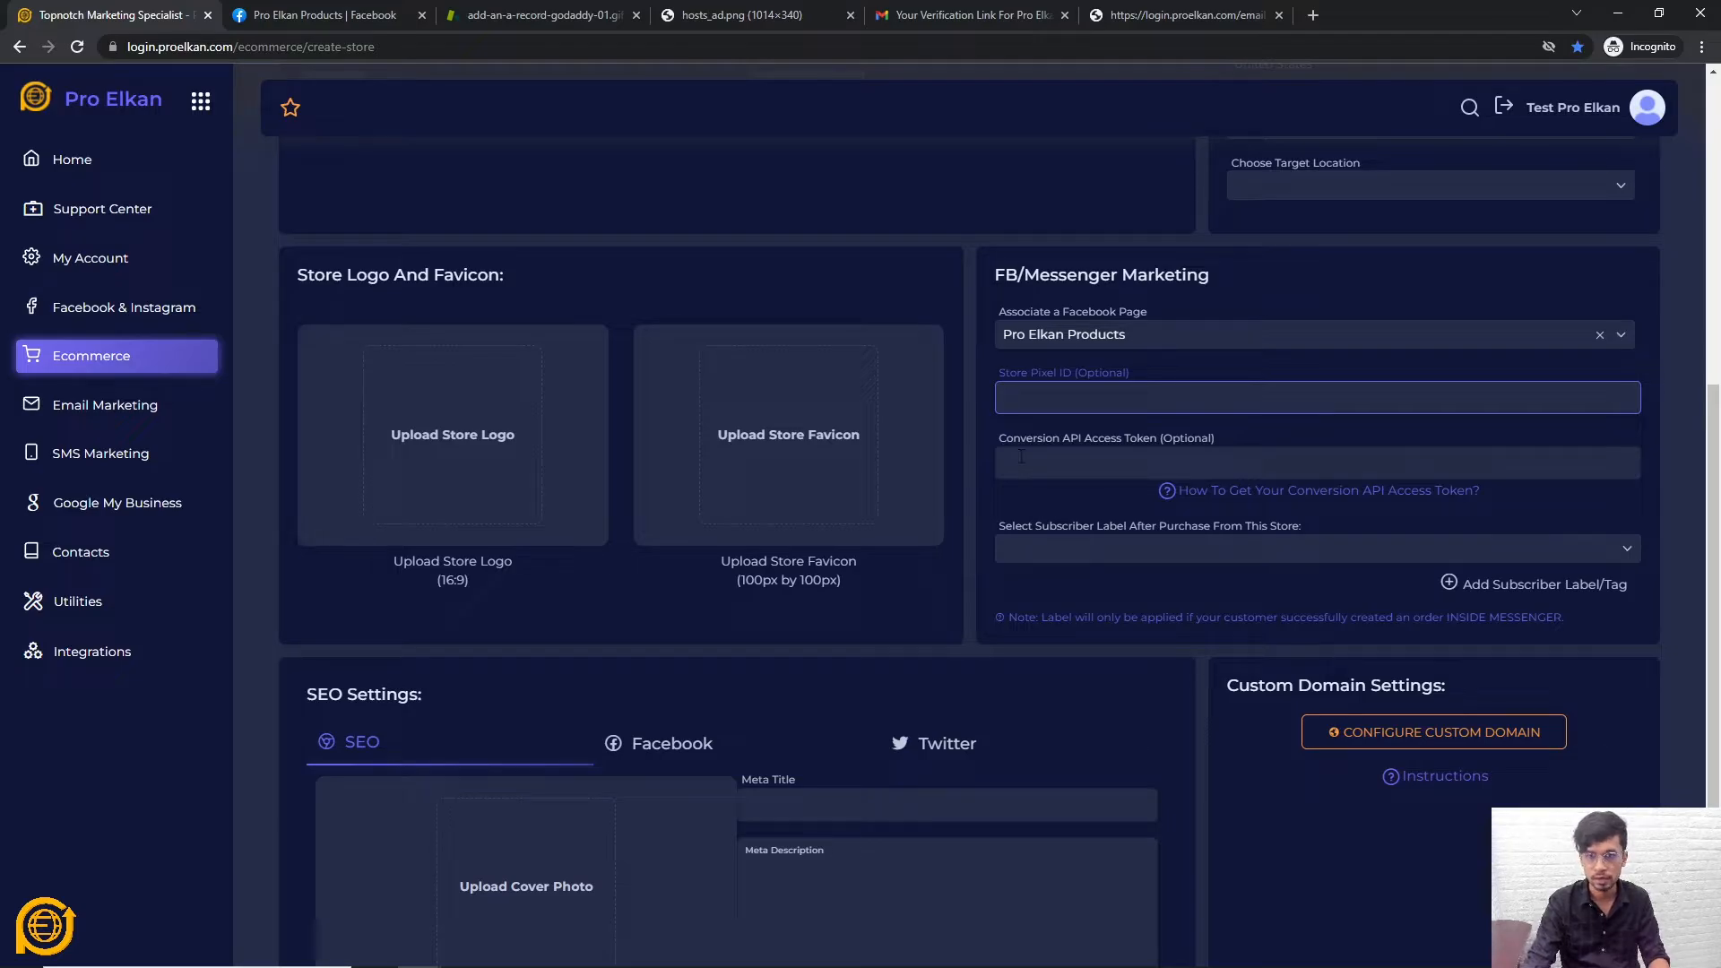
{"action": "left_click", "coordinate": [987, 424]}
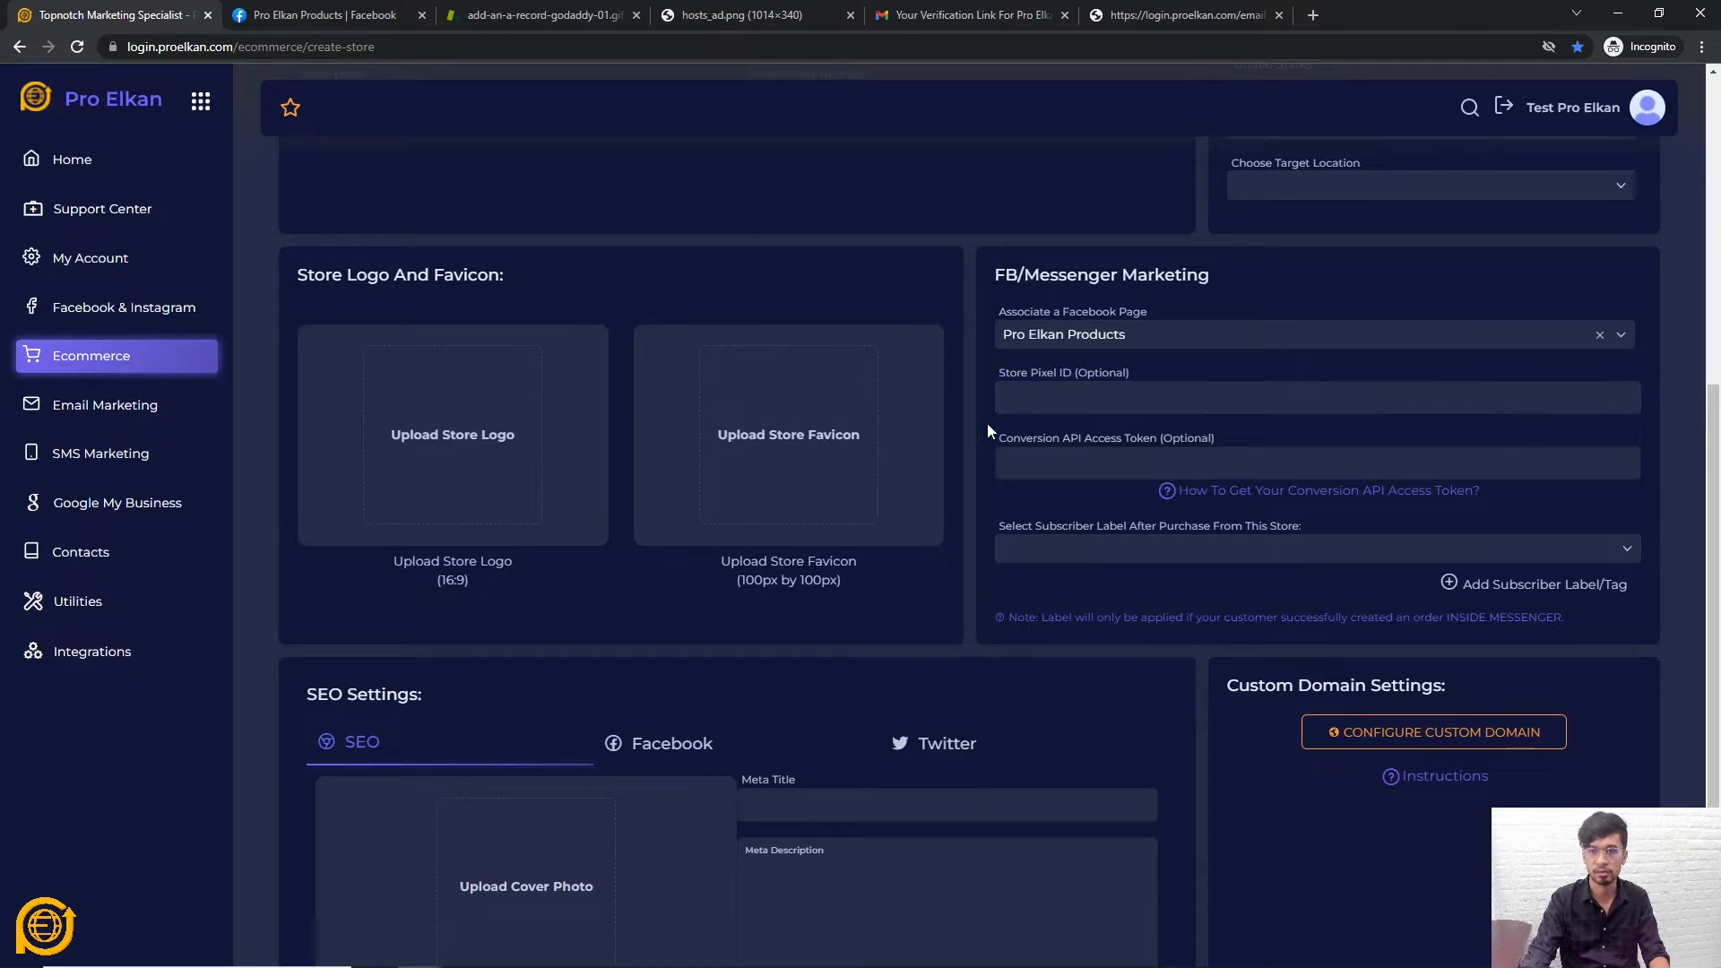
{"action": "left_click", "coordinate": [1252, 458]}
{"action": "scroll", "coordinate": [845, 511], "scroll_direction": "up", "scroll_amount": 3}
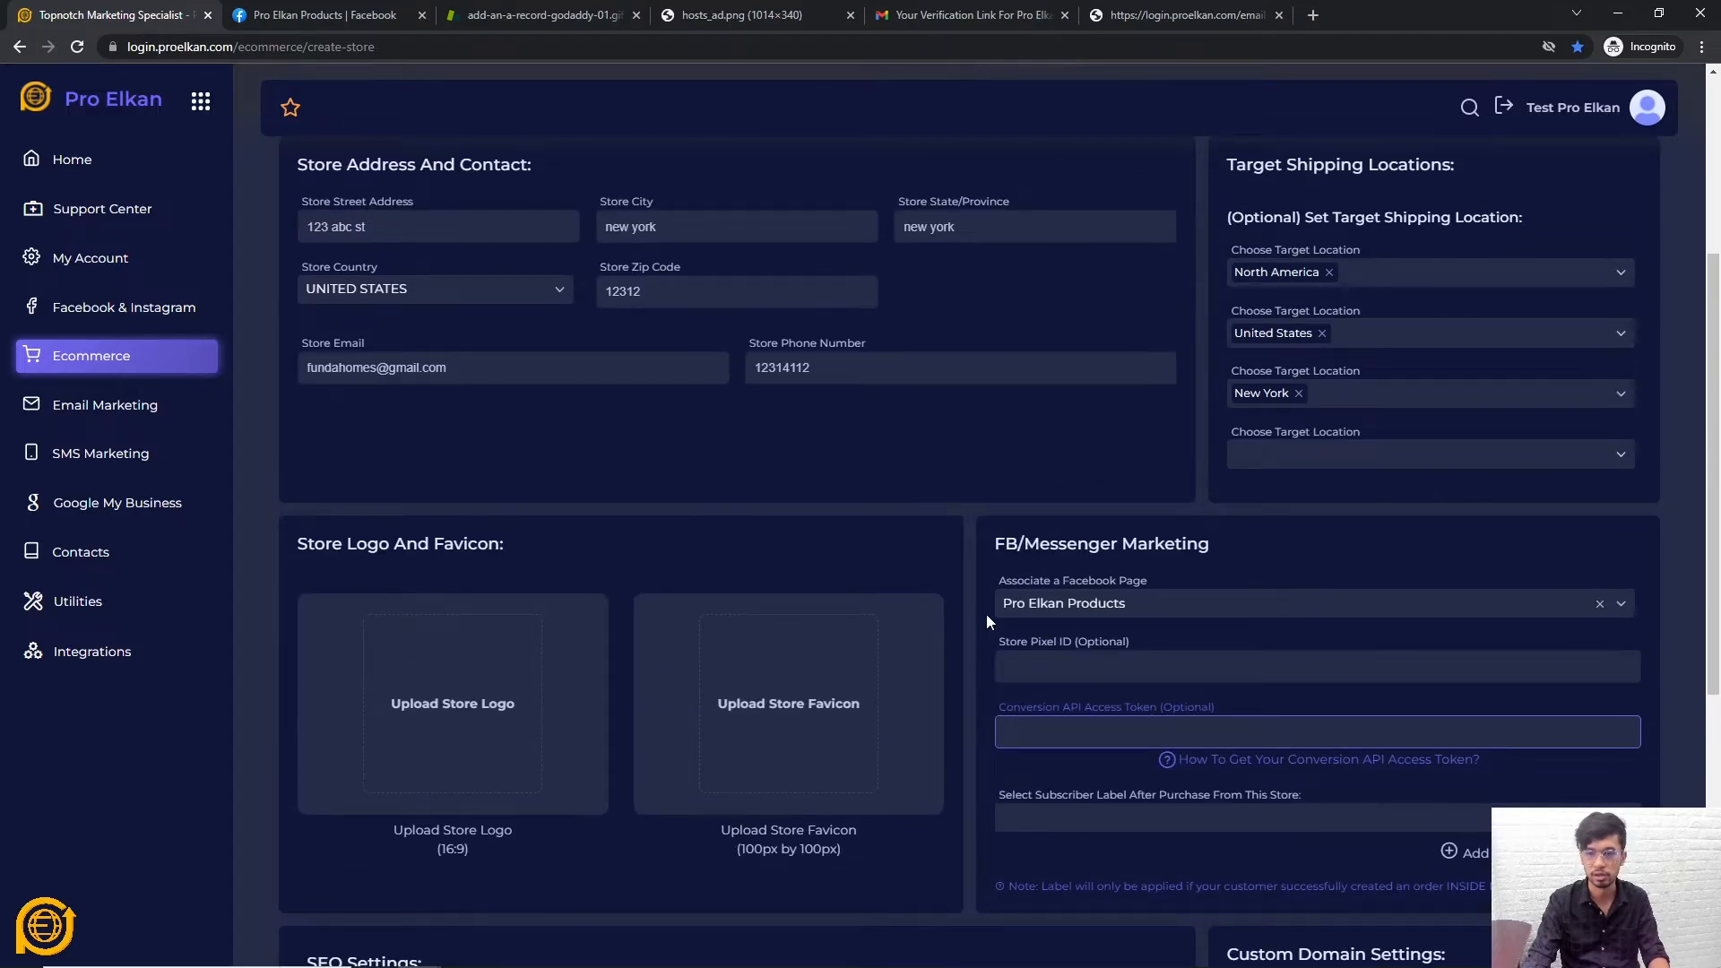
{"action": "scroll", "coordinate": [987, 616], "scroll_direction": "down", "scroll_amount": 2}
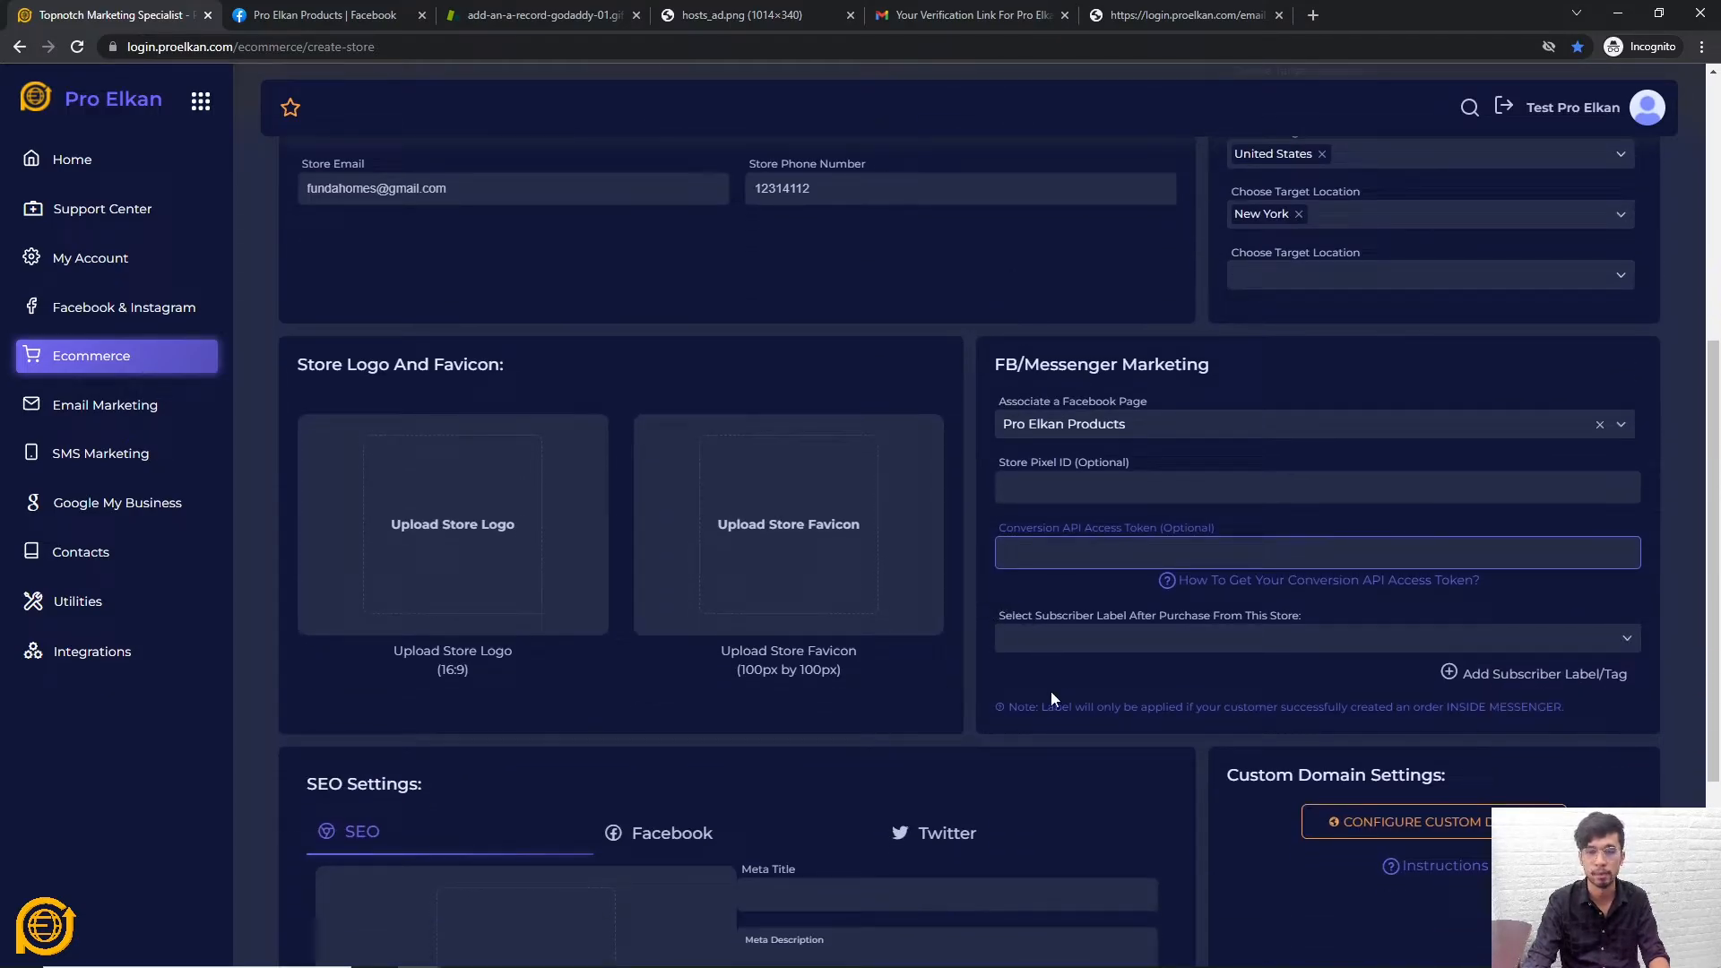
{"action": "left_click", "coordinate": [1219, 585]}
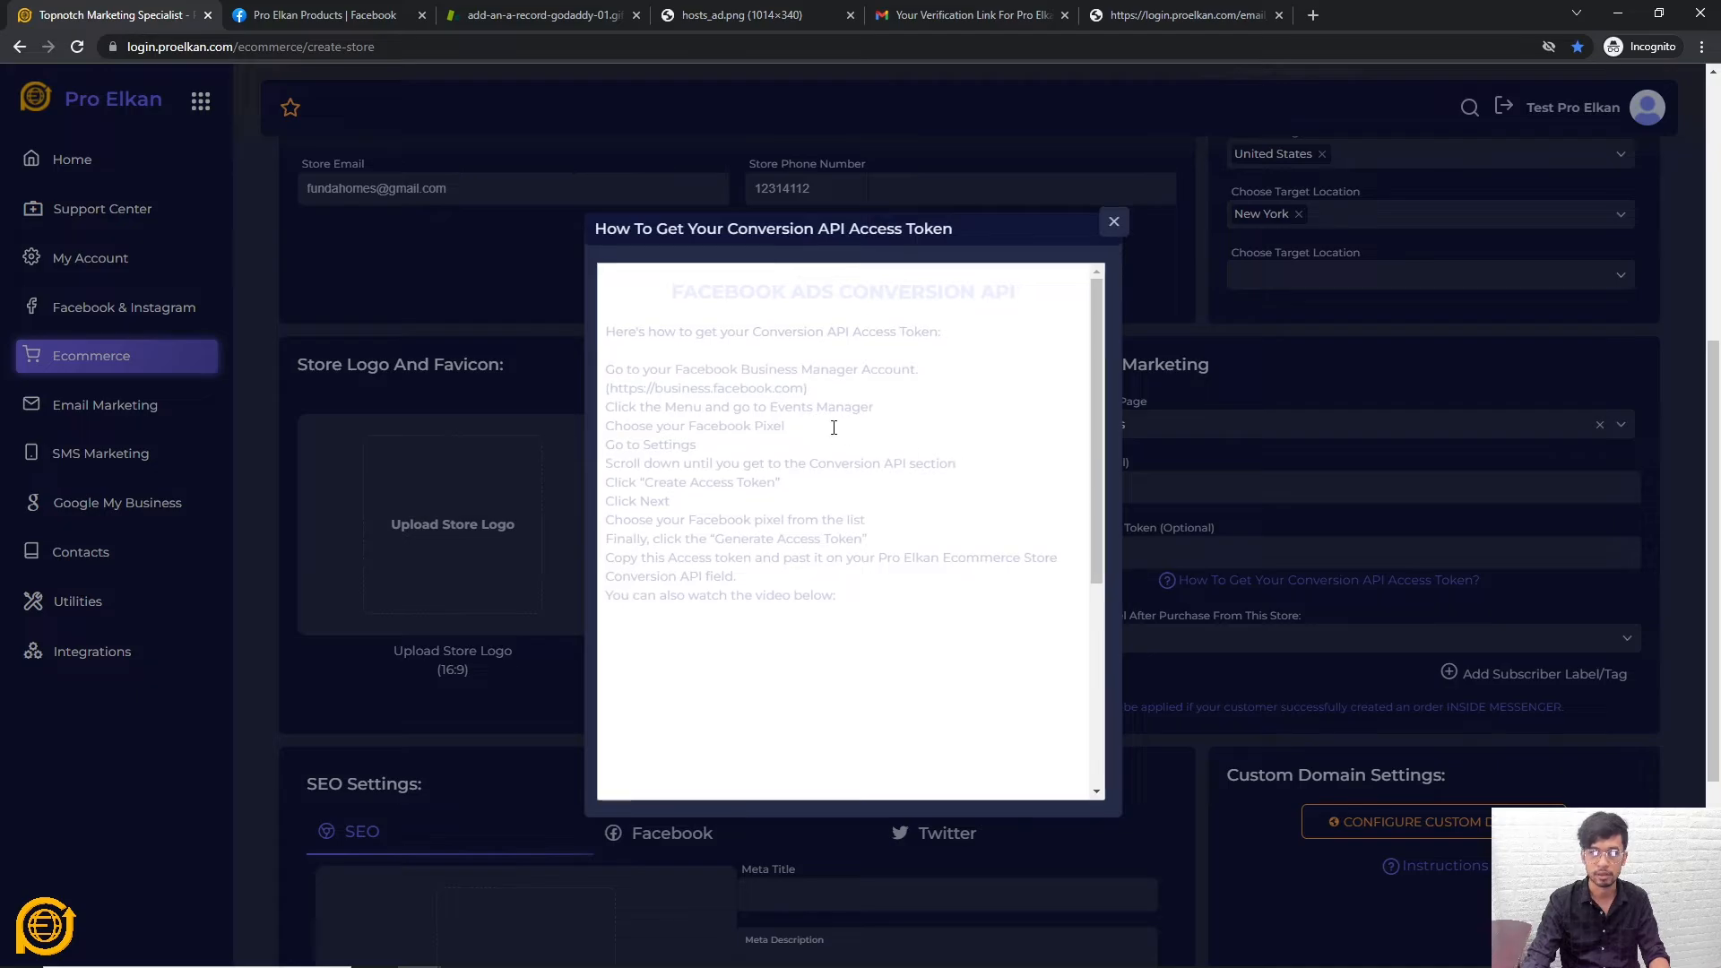
{"action": "scroll", "coordinate": [832, 425], "scroll_direction": "down", "scroll_amount": 4}
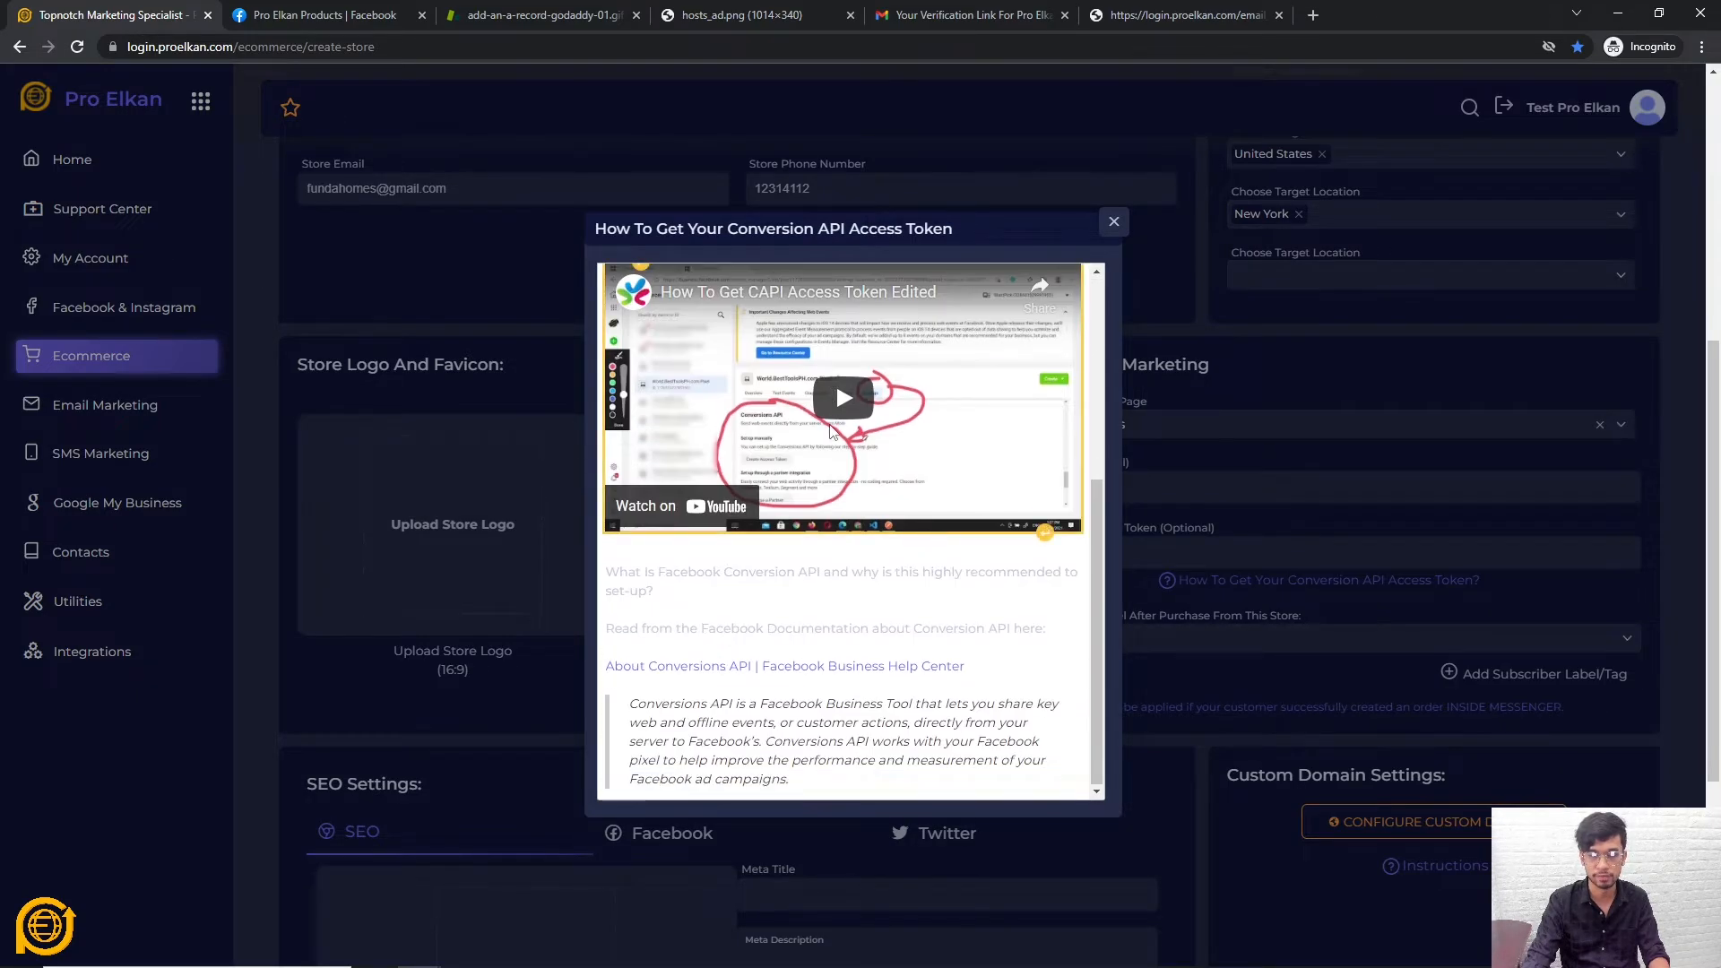
{"action": "scroll", "coordinate": [837, 448], "scroll_direction": "up", "scroll_amount": 4}
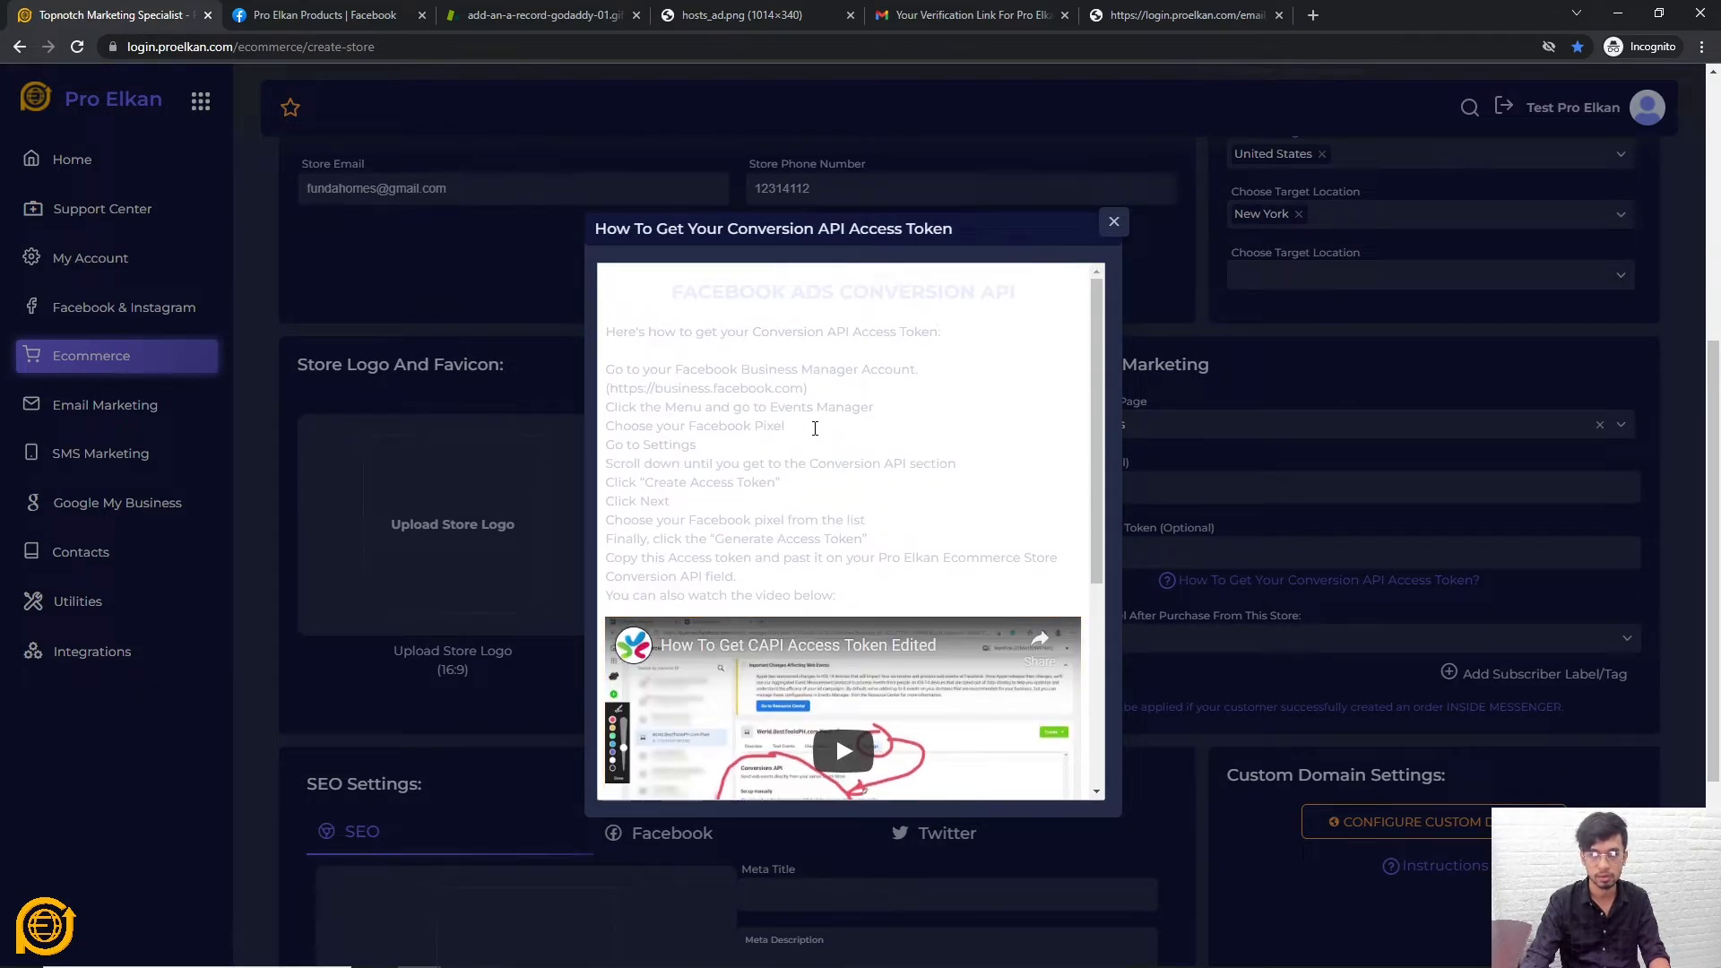
{"action": "left_click", "coordinate": [1111, 229]}
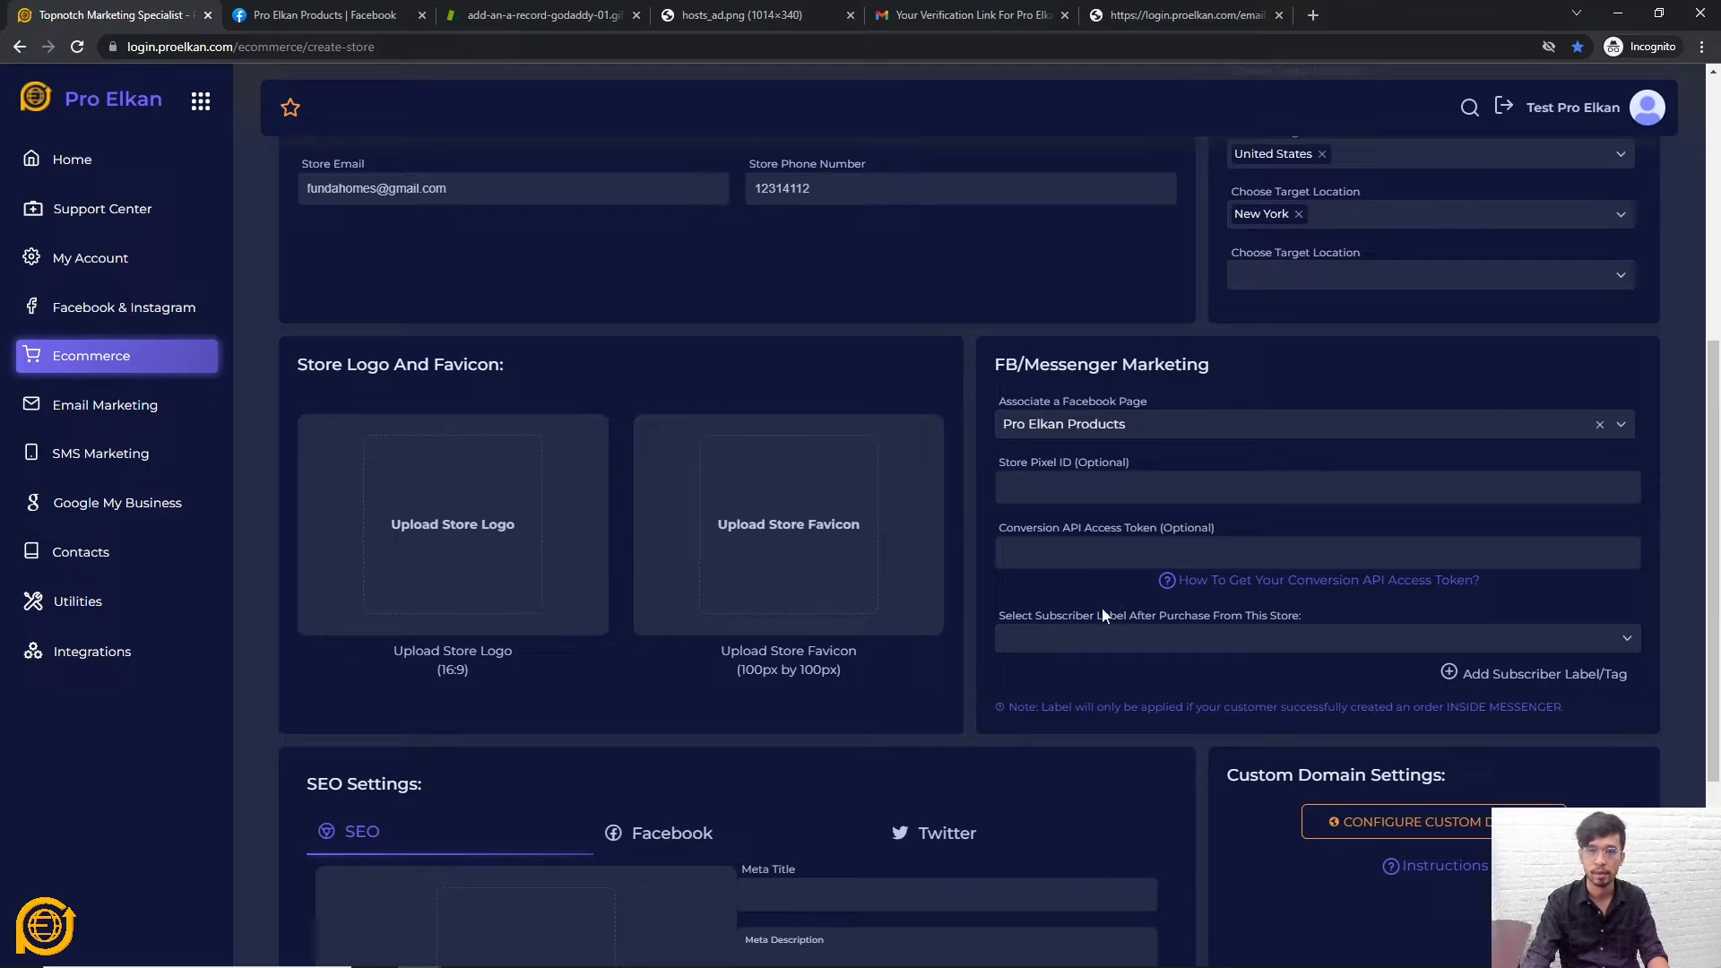
{"action": "left_click", "coordinate": [1146, 634]}
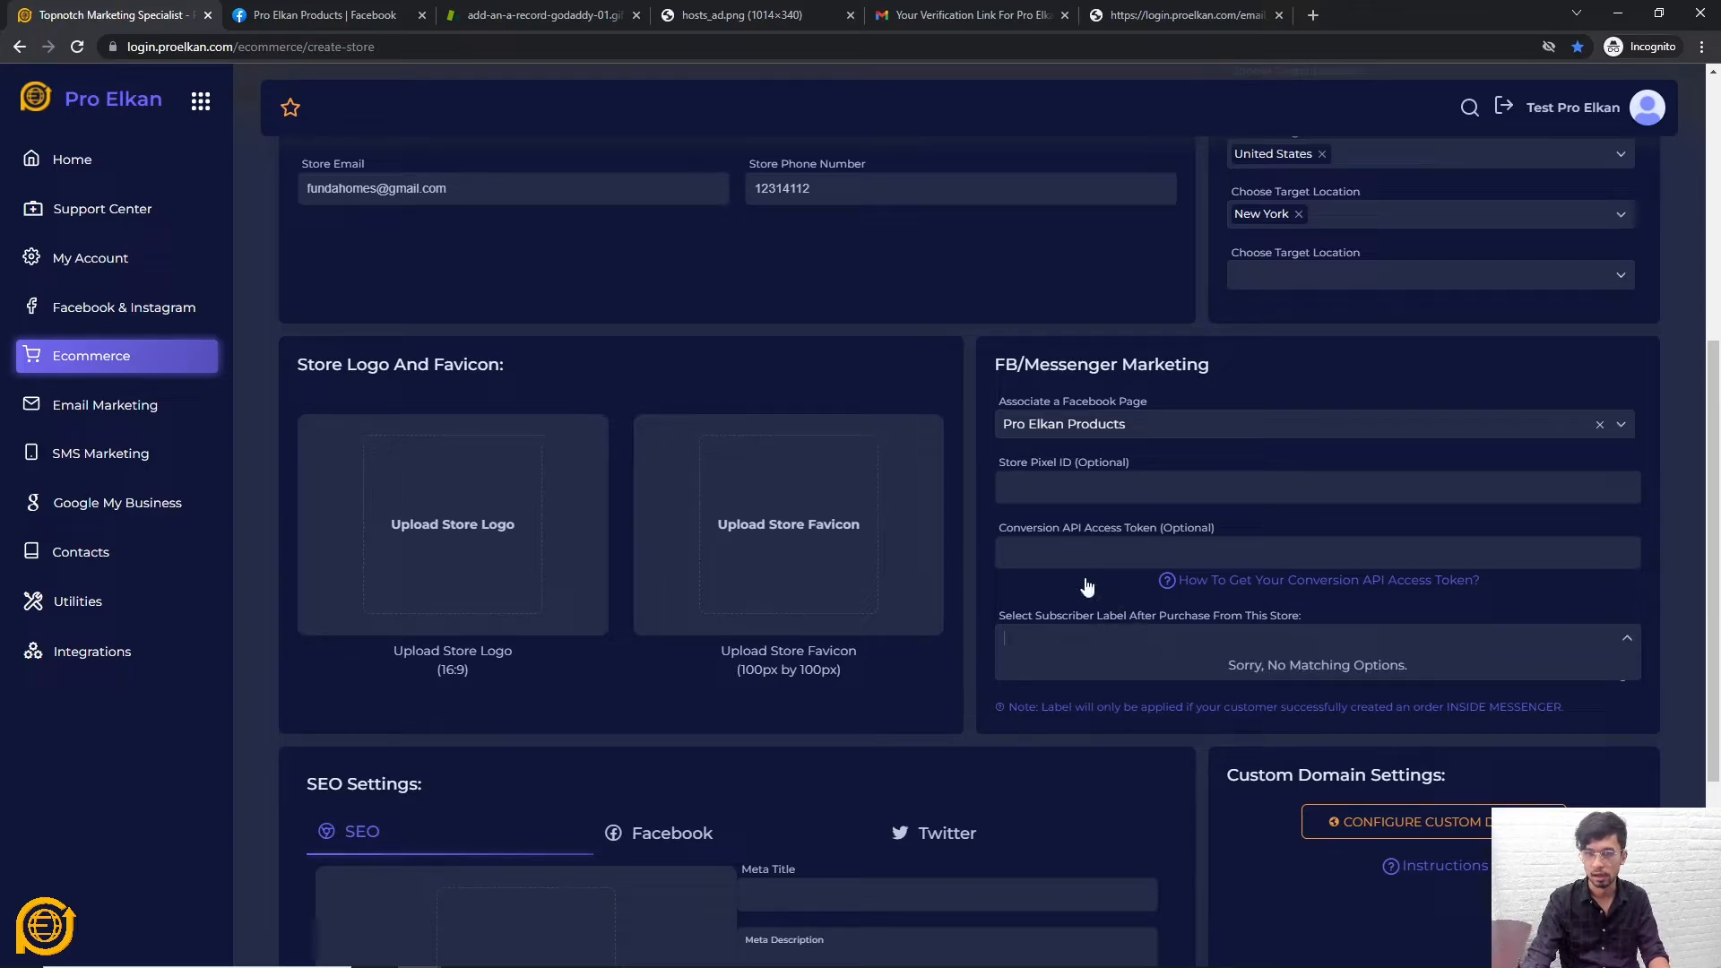
{"action": "left_click", "coordinate": [1086, 586]}
{"action": "left_click", "coordinate": [1114, 219]}
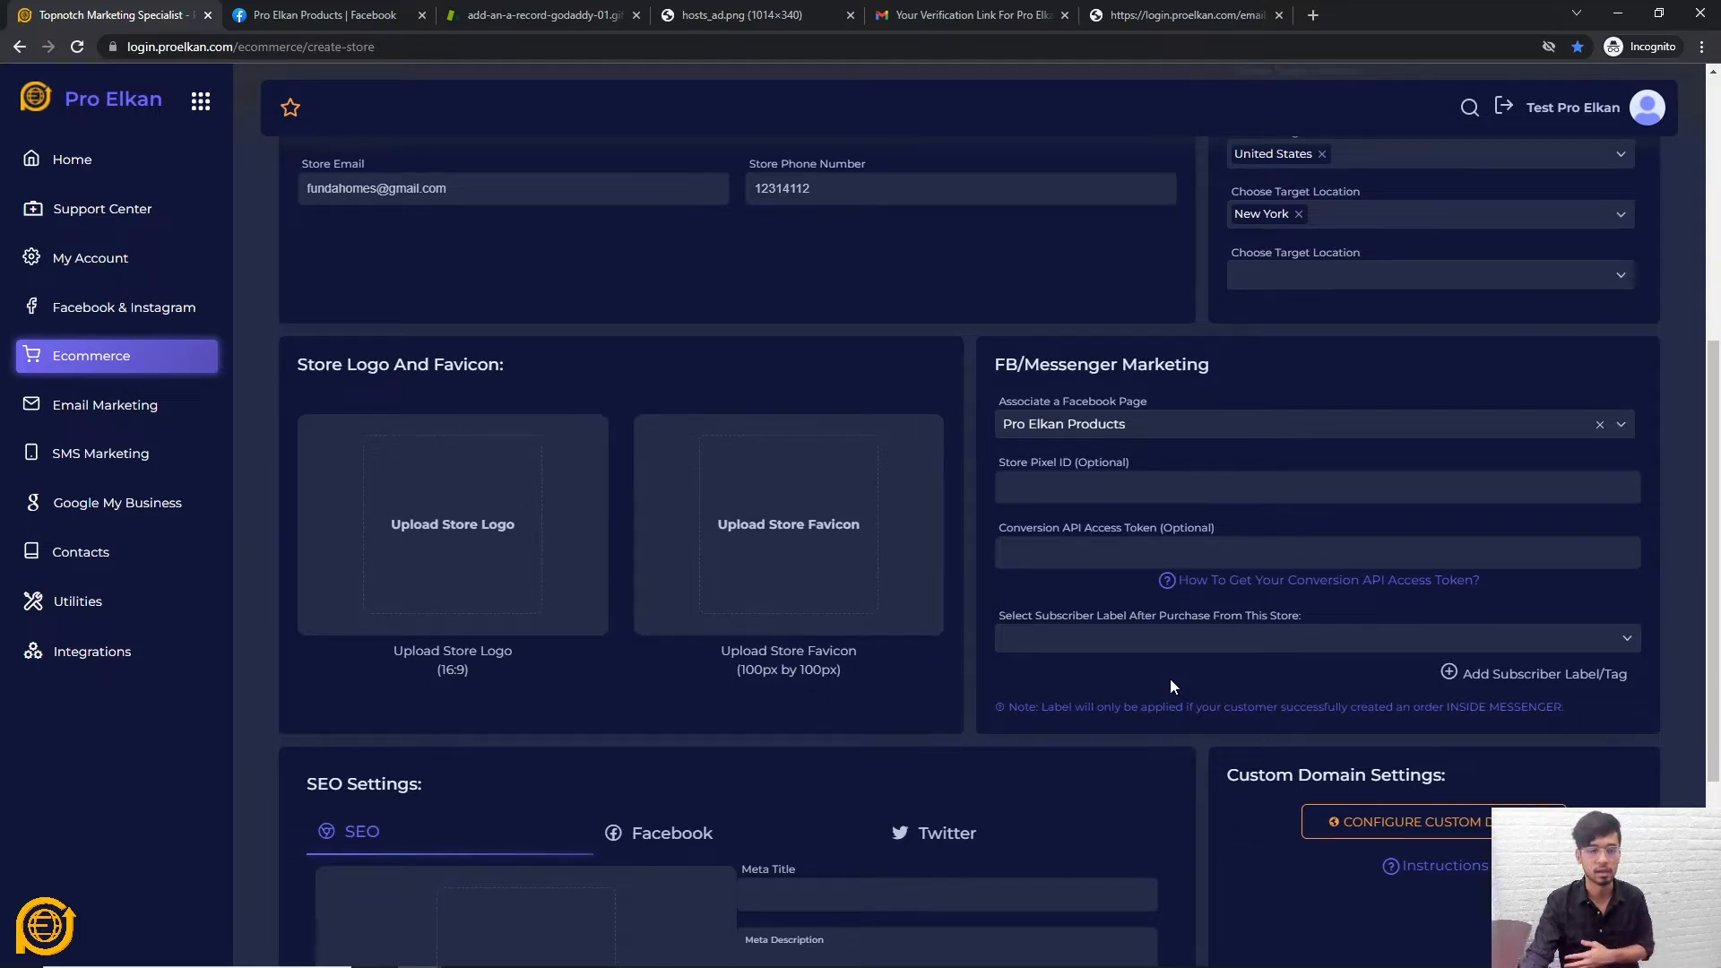
{"action": "left_click", "coordinate": [1486, 675]}
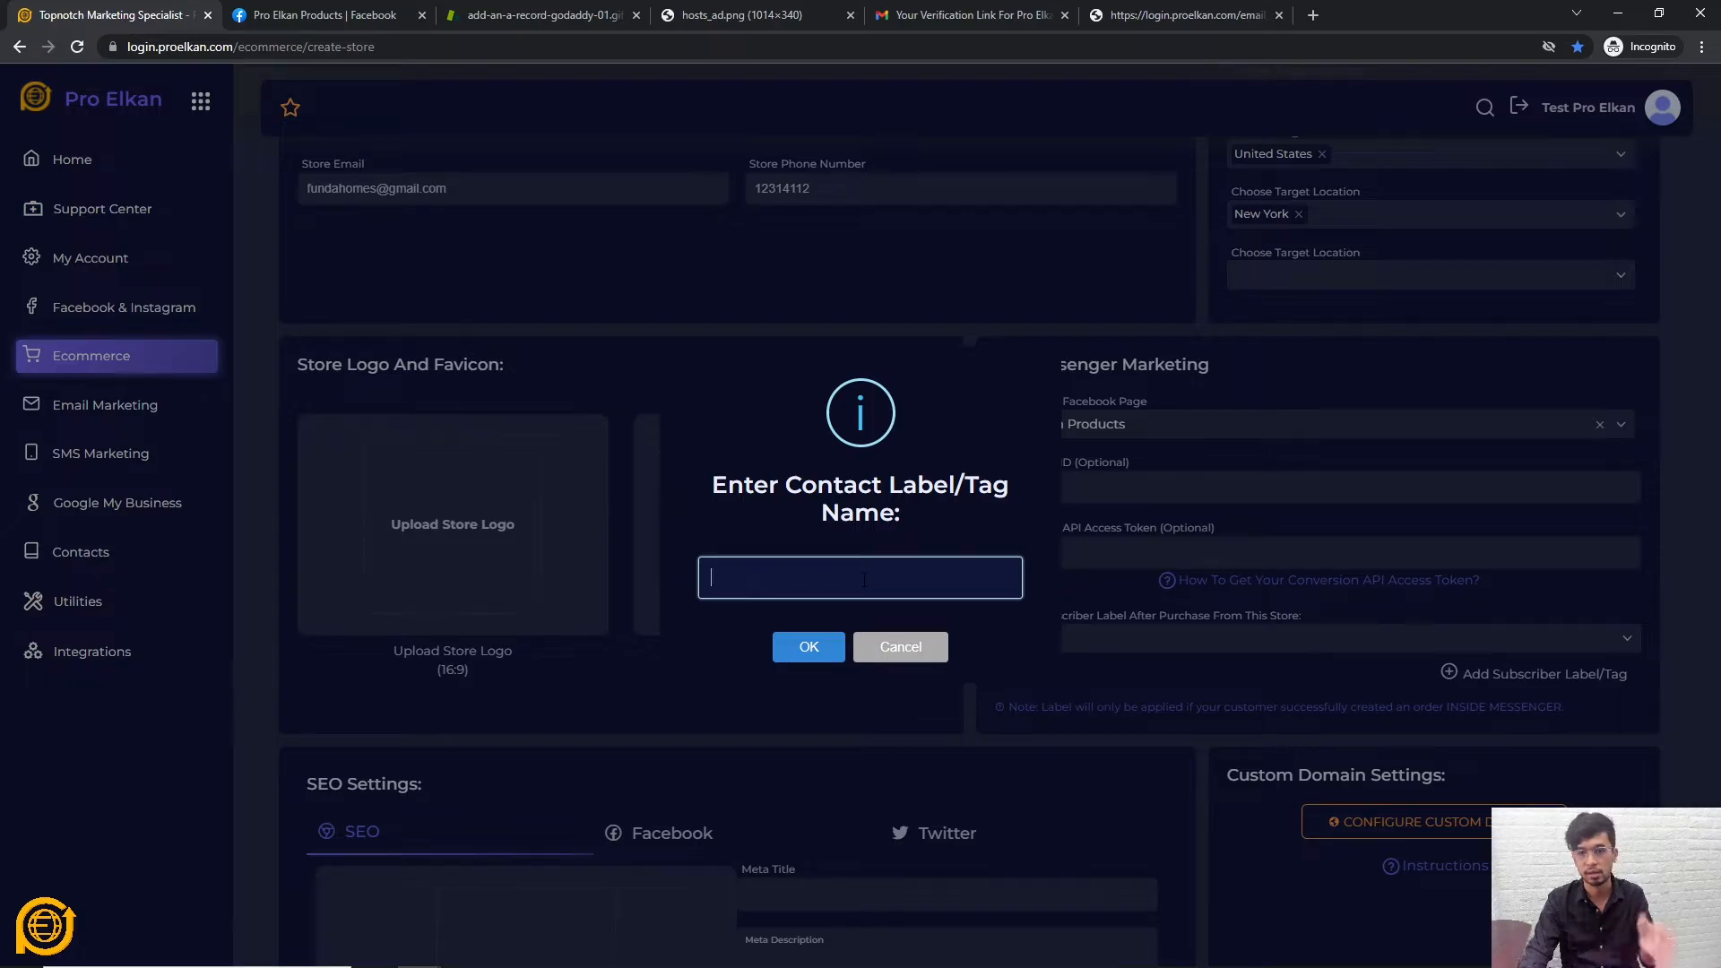
{"action": "left_click", "coordinate": [901, 646]}
{"action": "scroll", "coordinate": [876, 503], "scroll_direction": "down", "scroll_amount": 4}
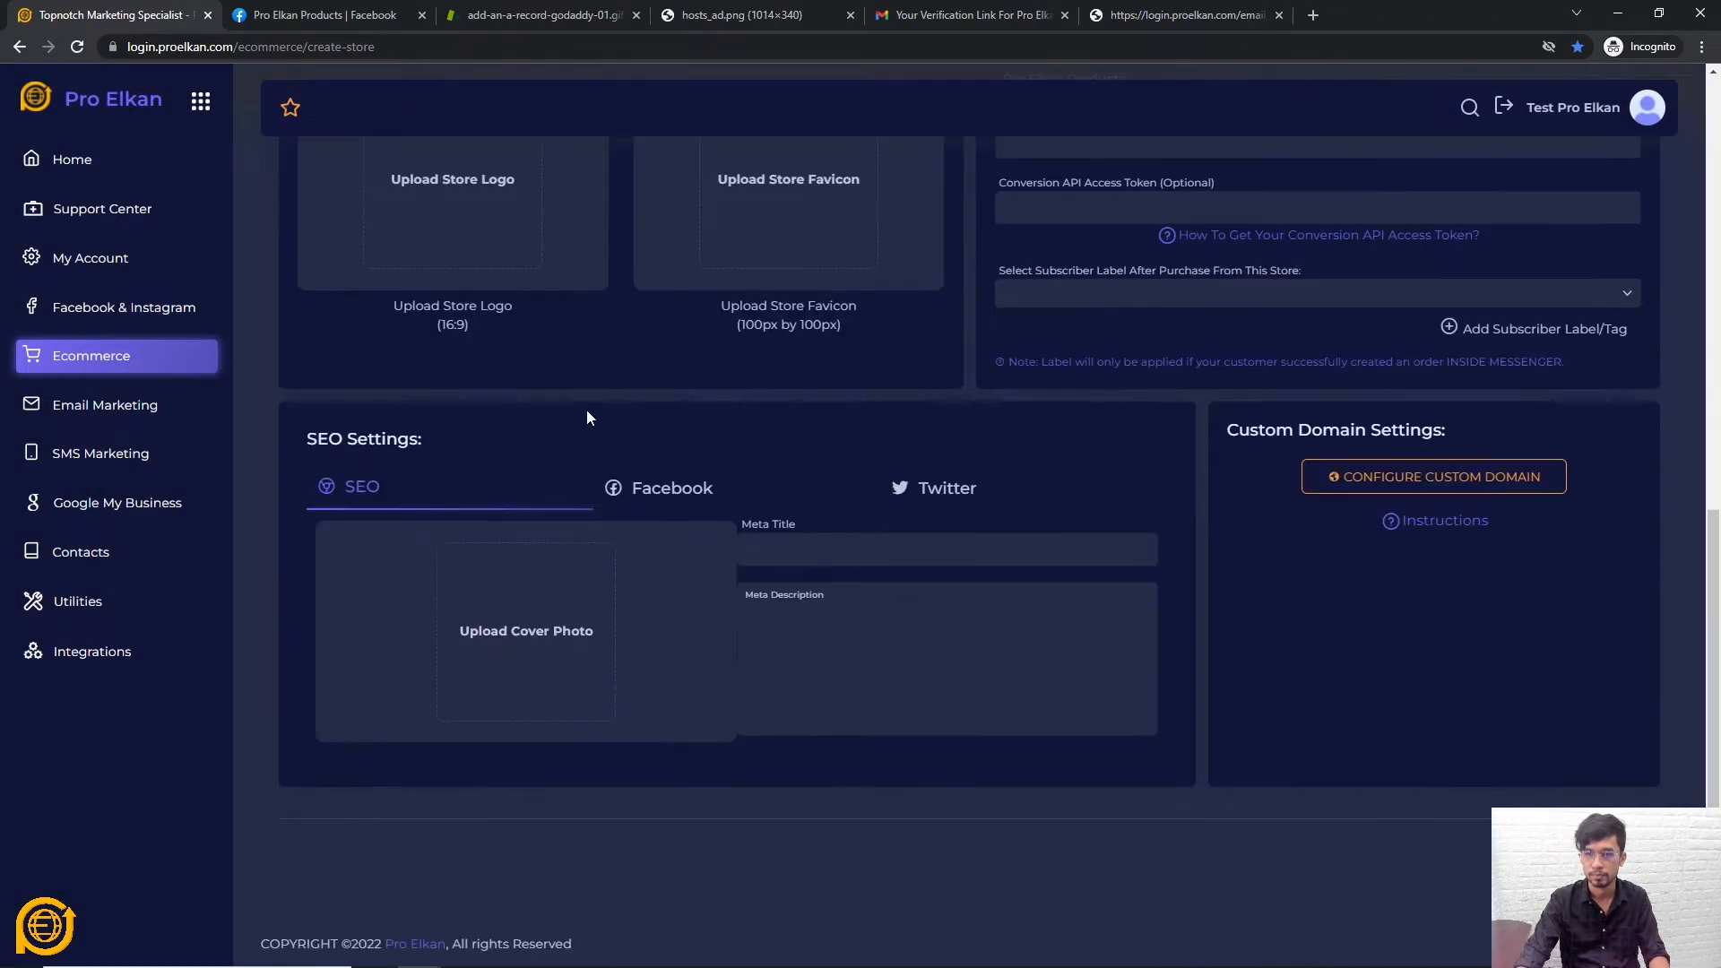
{"action": "scroll", "coordinate": [762, 430], "scroll_direction": "up", "scroll_amount": 3}
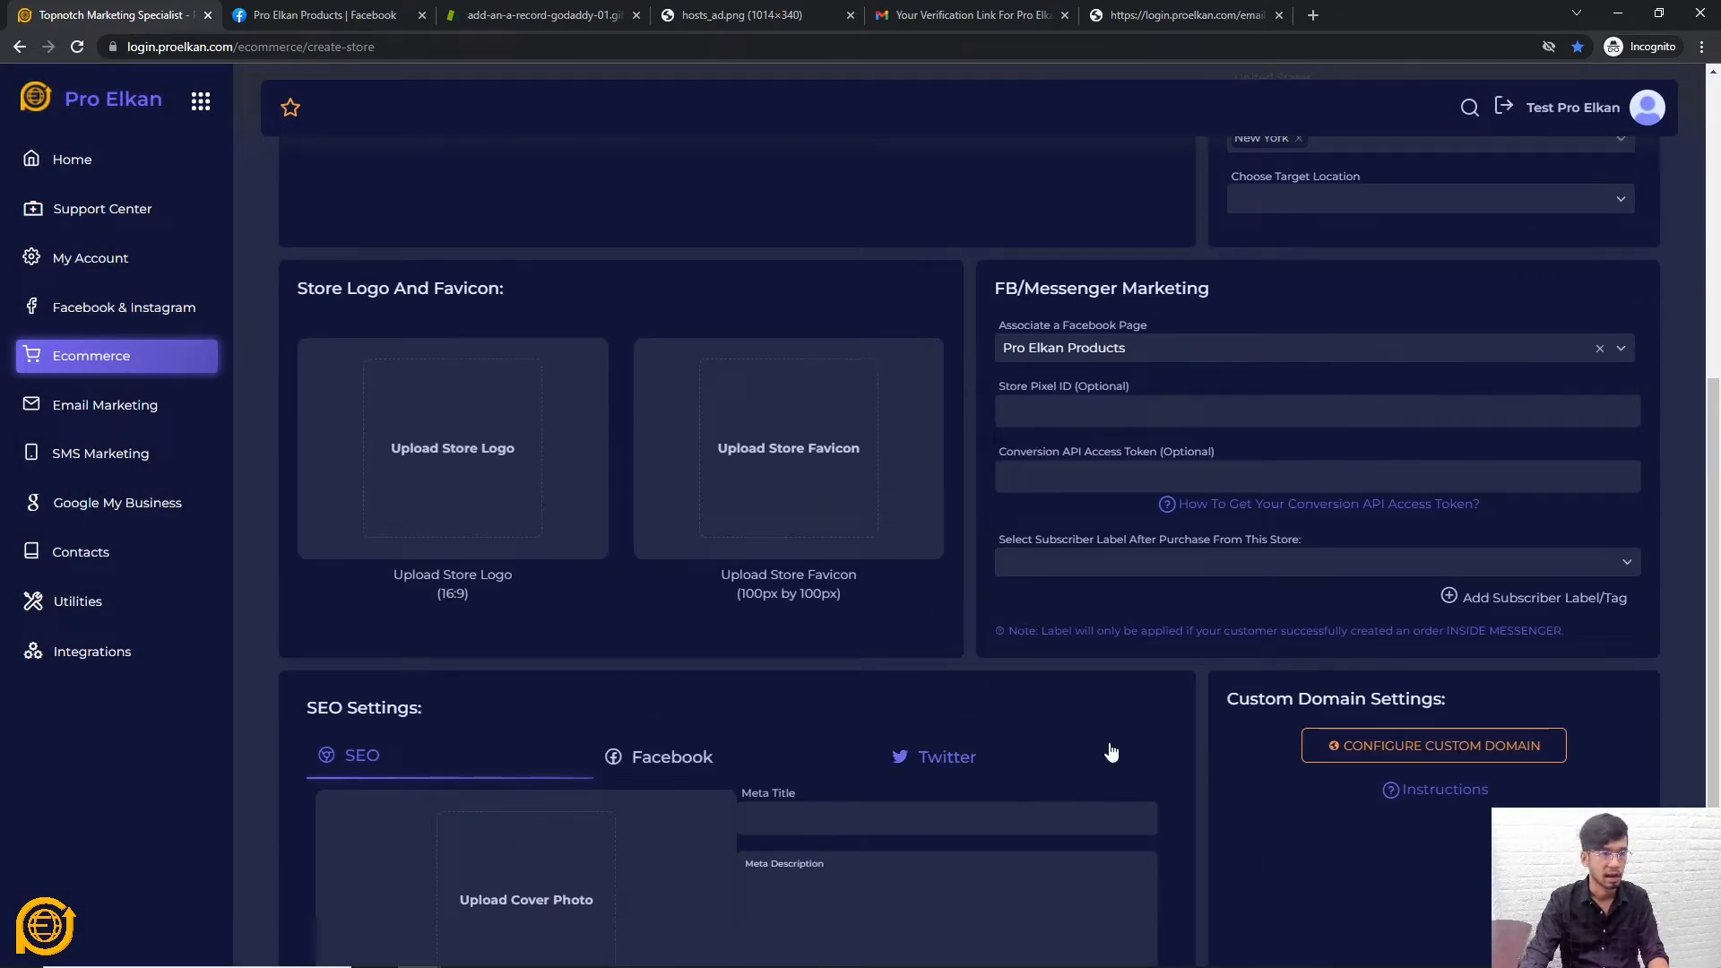
{"action": "scroll", "coordinate": [1099, 749], "scroll_direction": "up", "scroll_amount": 5}
{"action": "scroll", "coordinate": [1099, 749], "scroll_direction": "down", "scroll_amount": 3}
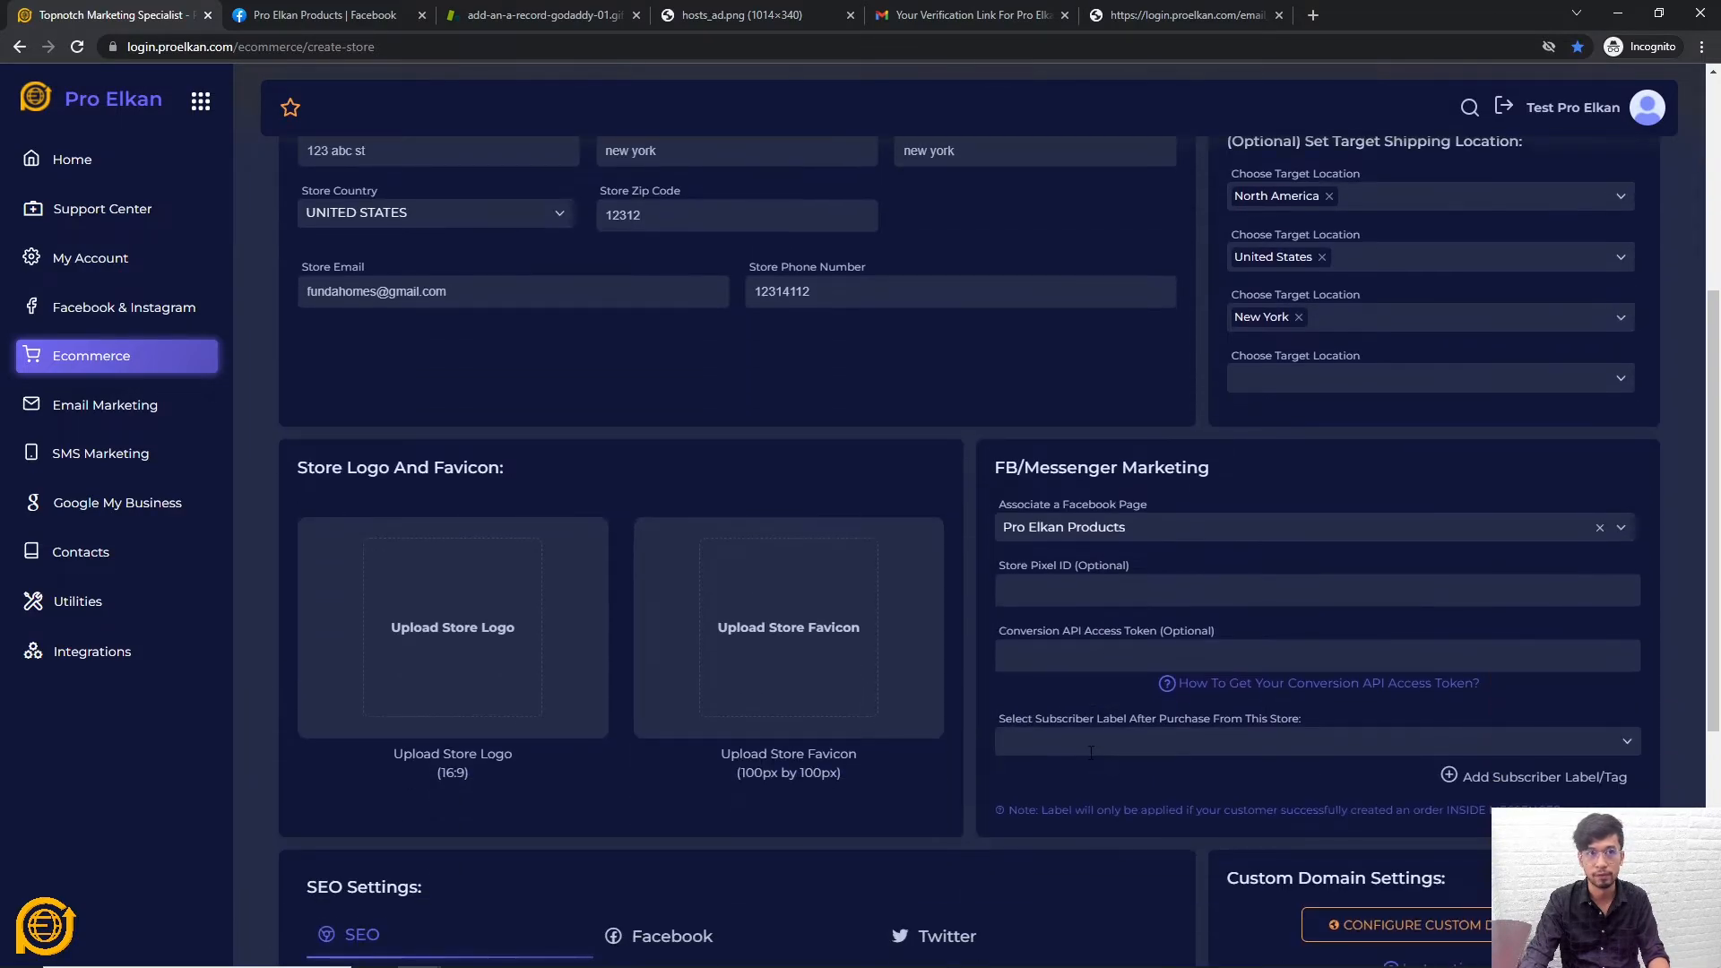
{"action": "scroll", "coordinate": [1091, 751], "scroll_direction": "down", "scroll_amount": 2}
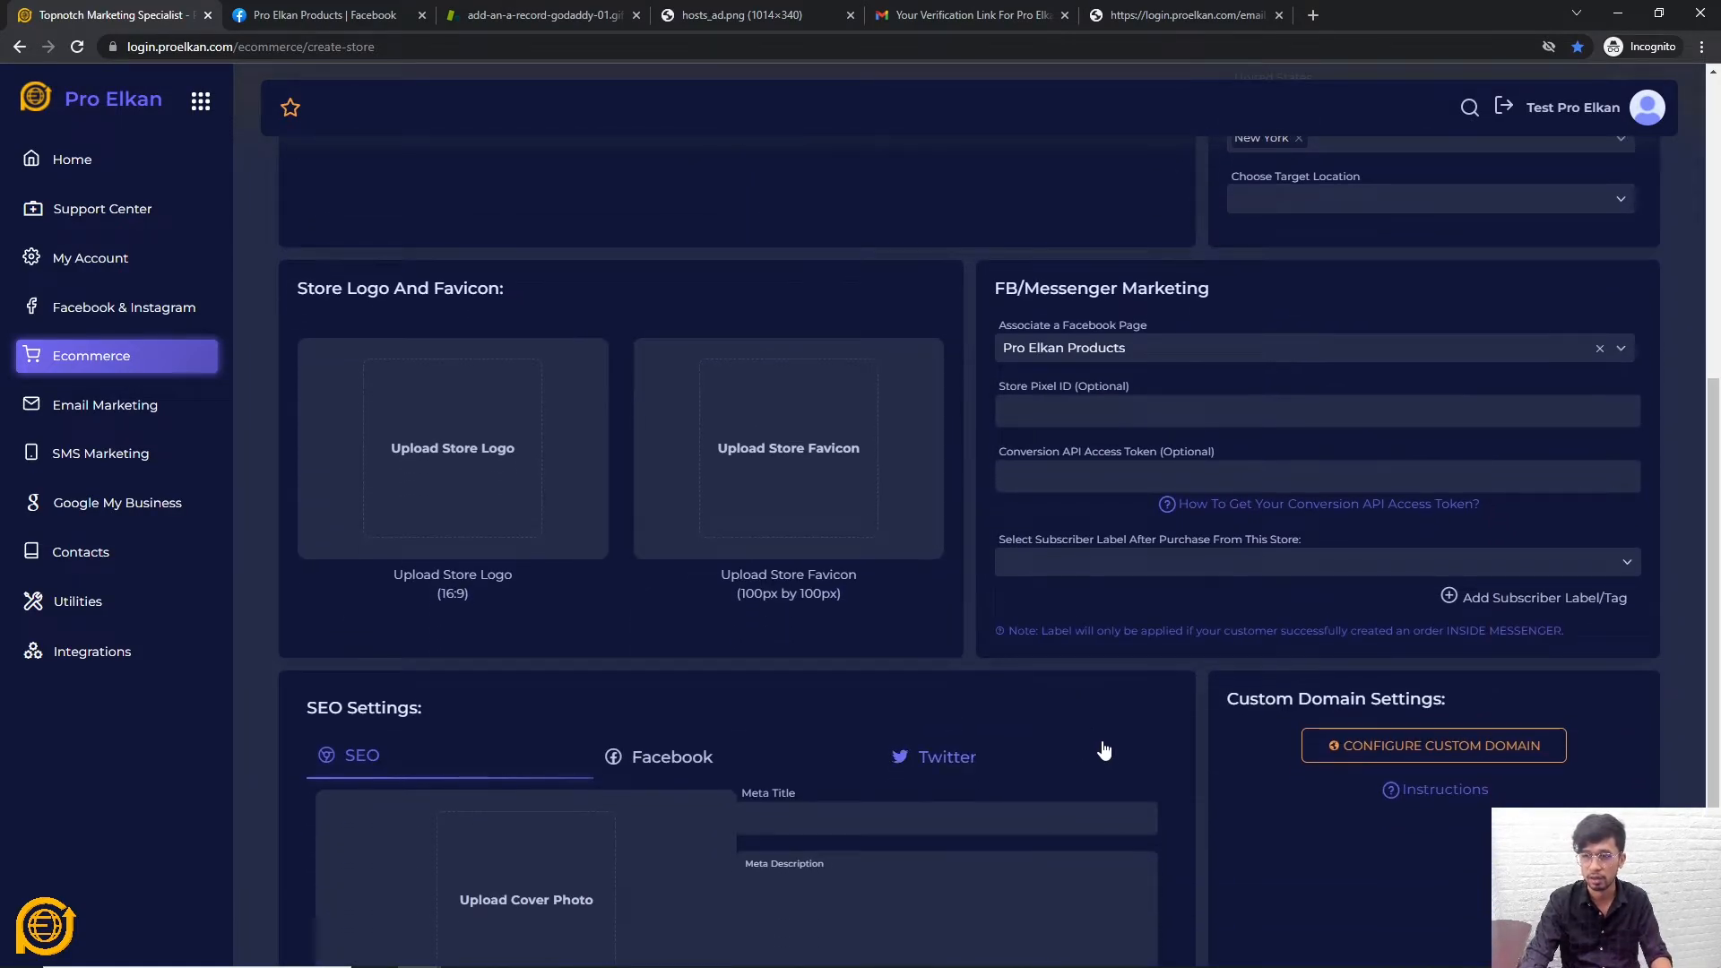
{"action": "scroll", "coordinate": [1105, 749], "scroll_direction": "down", "scroll_amount": 2}
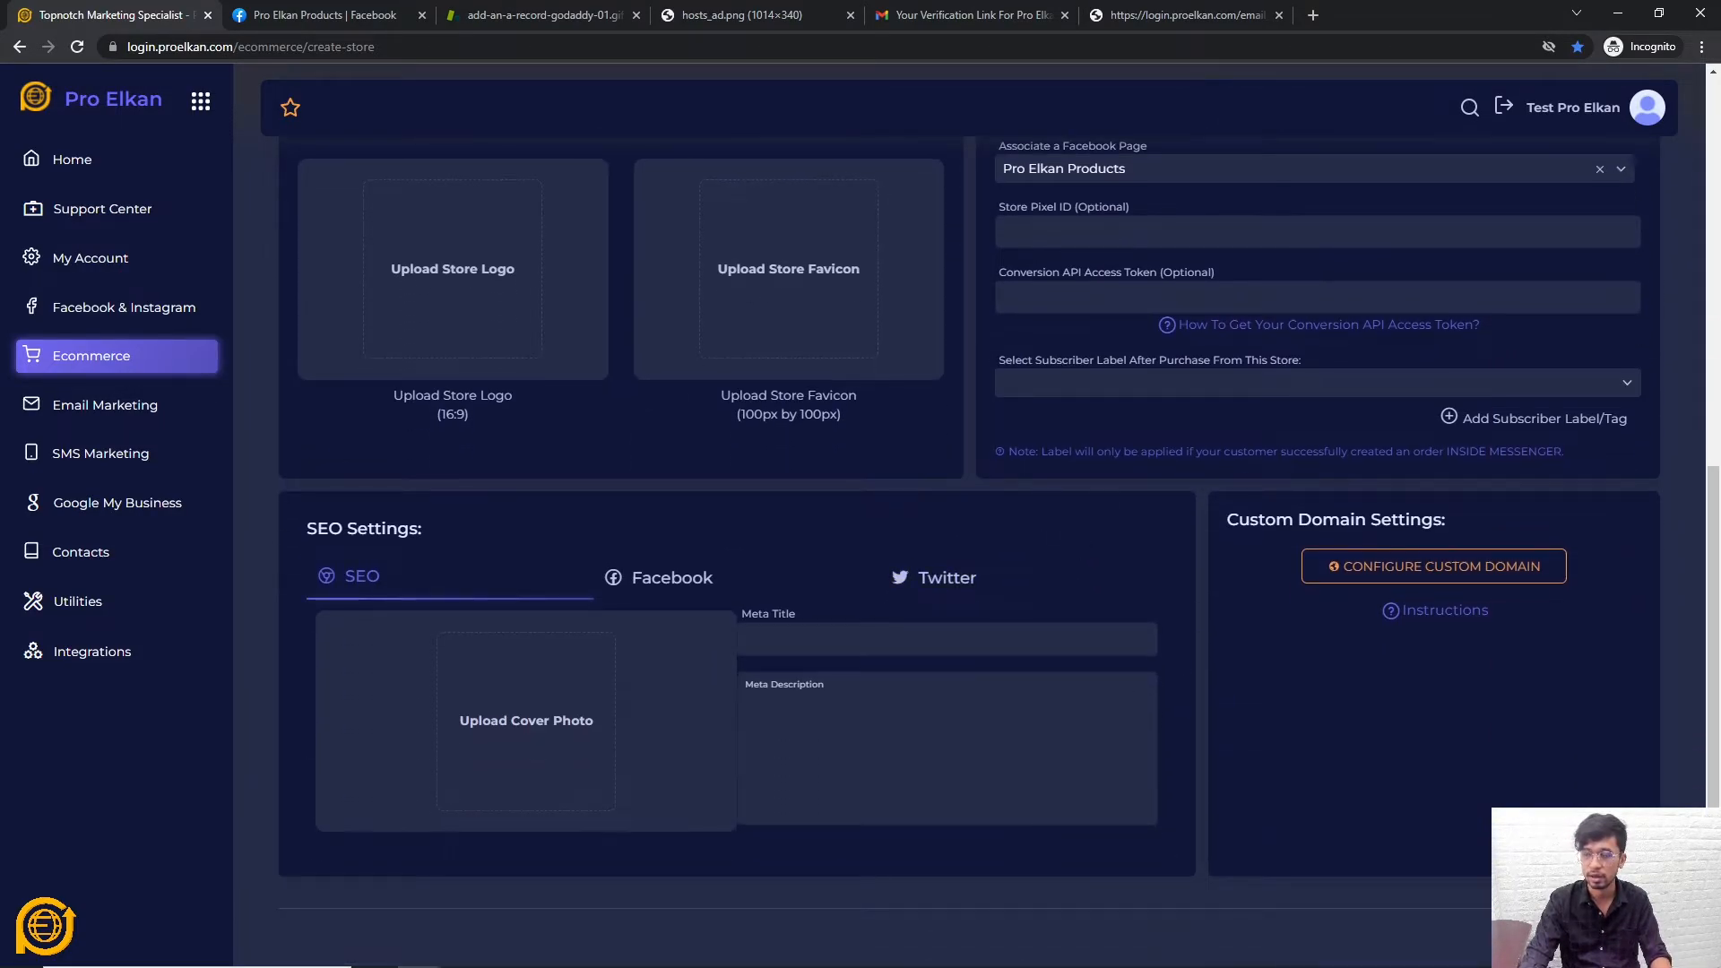
Open the Configure Custom Domain dialog and close it without saving
{"action": "left_click", "coordinate": [1384, 570]}
{"action": "left_click", "coordinate": [714, 276]}
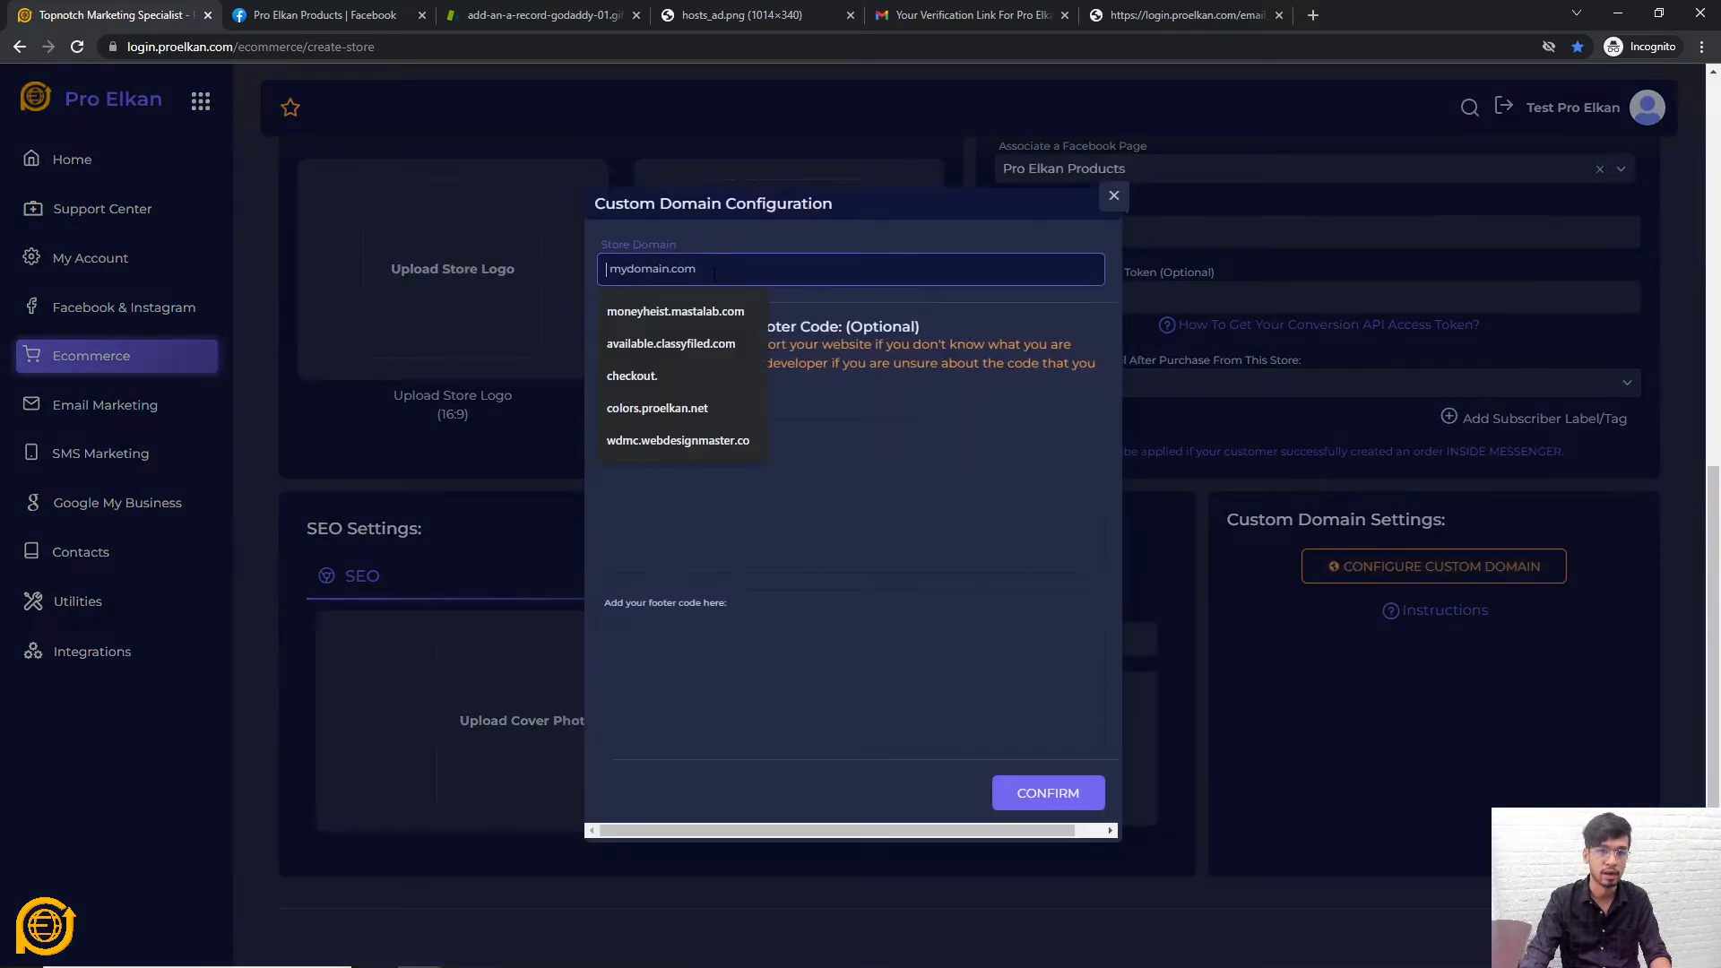
{"action": "left_click", "coordinate": [997, 319]}
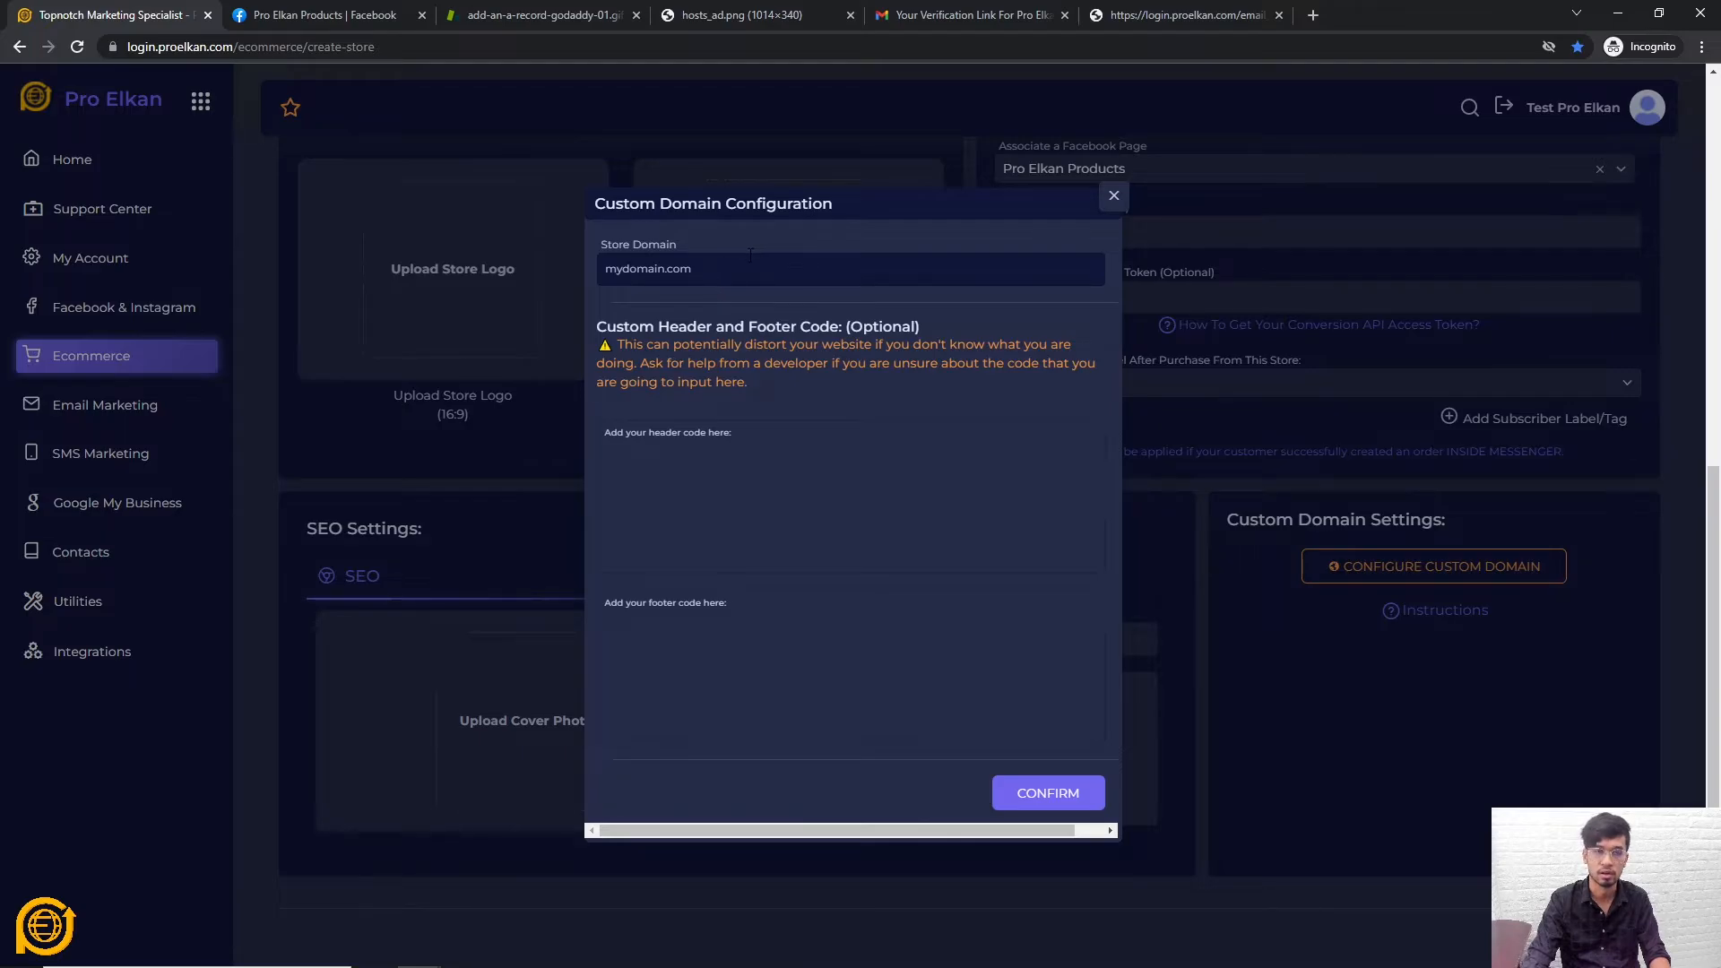
{"action": "left_click", "coordinate": [1113, 199]}
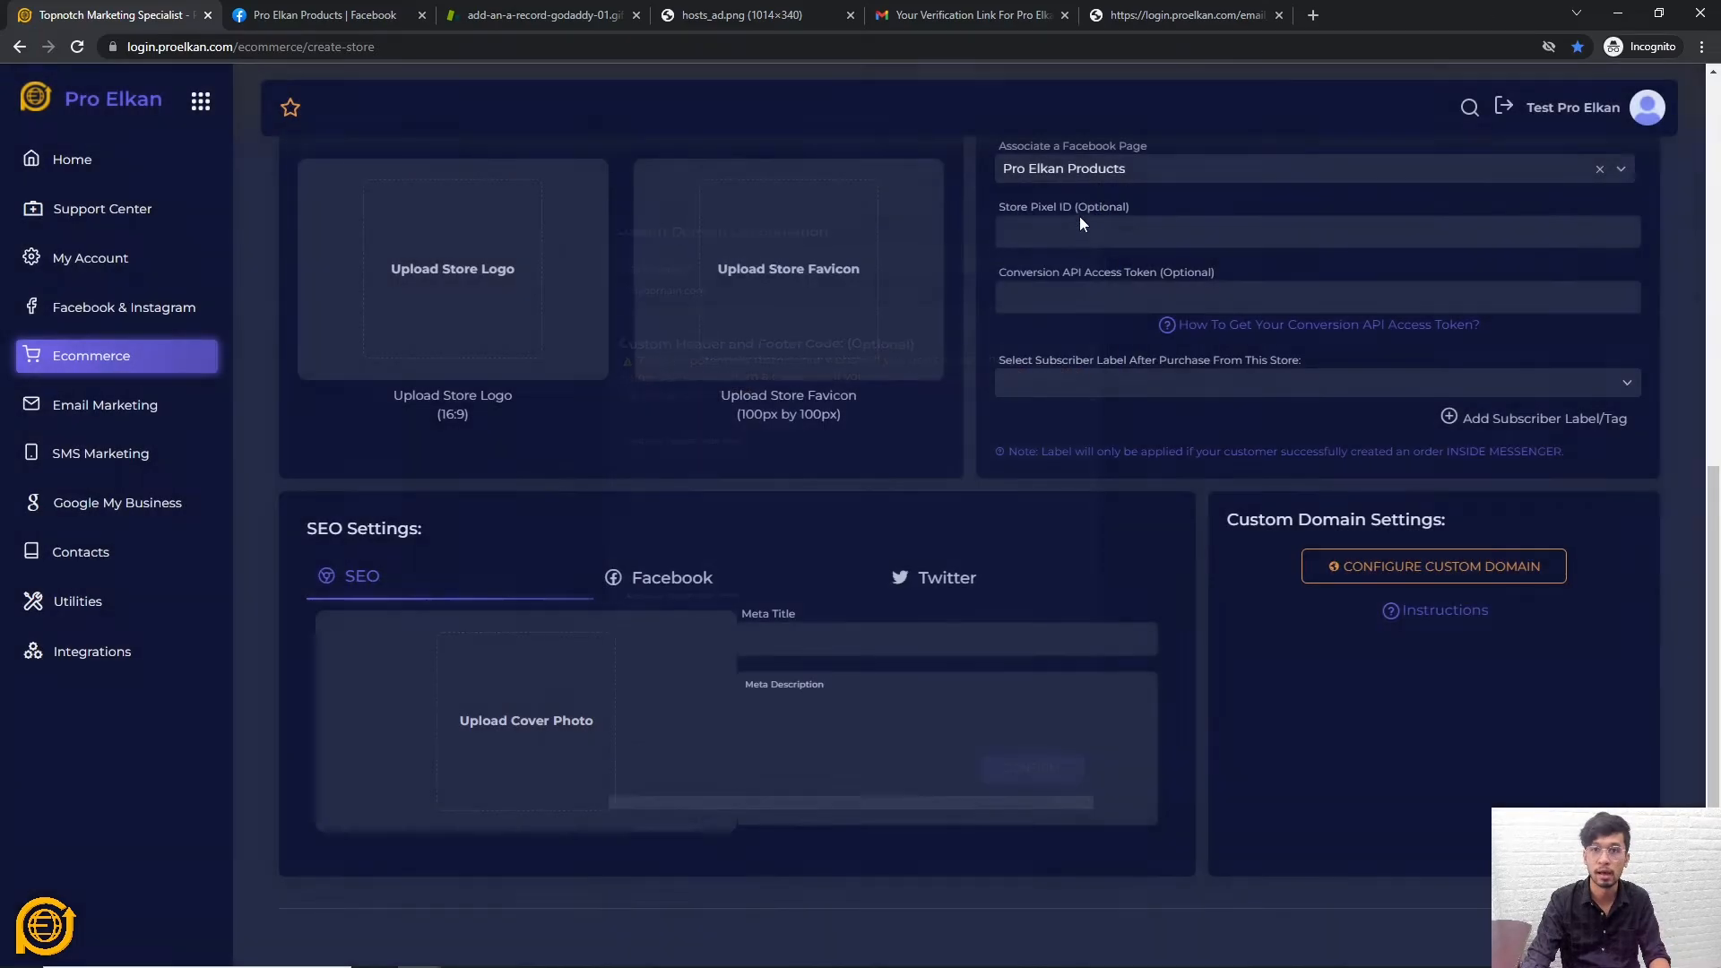
Open the Custom Domain Instructions and scroll to the CNAME record tables
{"action": "scroll", "coordinate": [1460, 733], "scroll_direction": "up", "scroll_amount": 1}
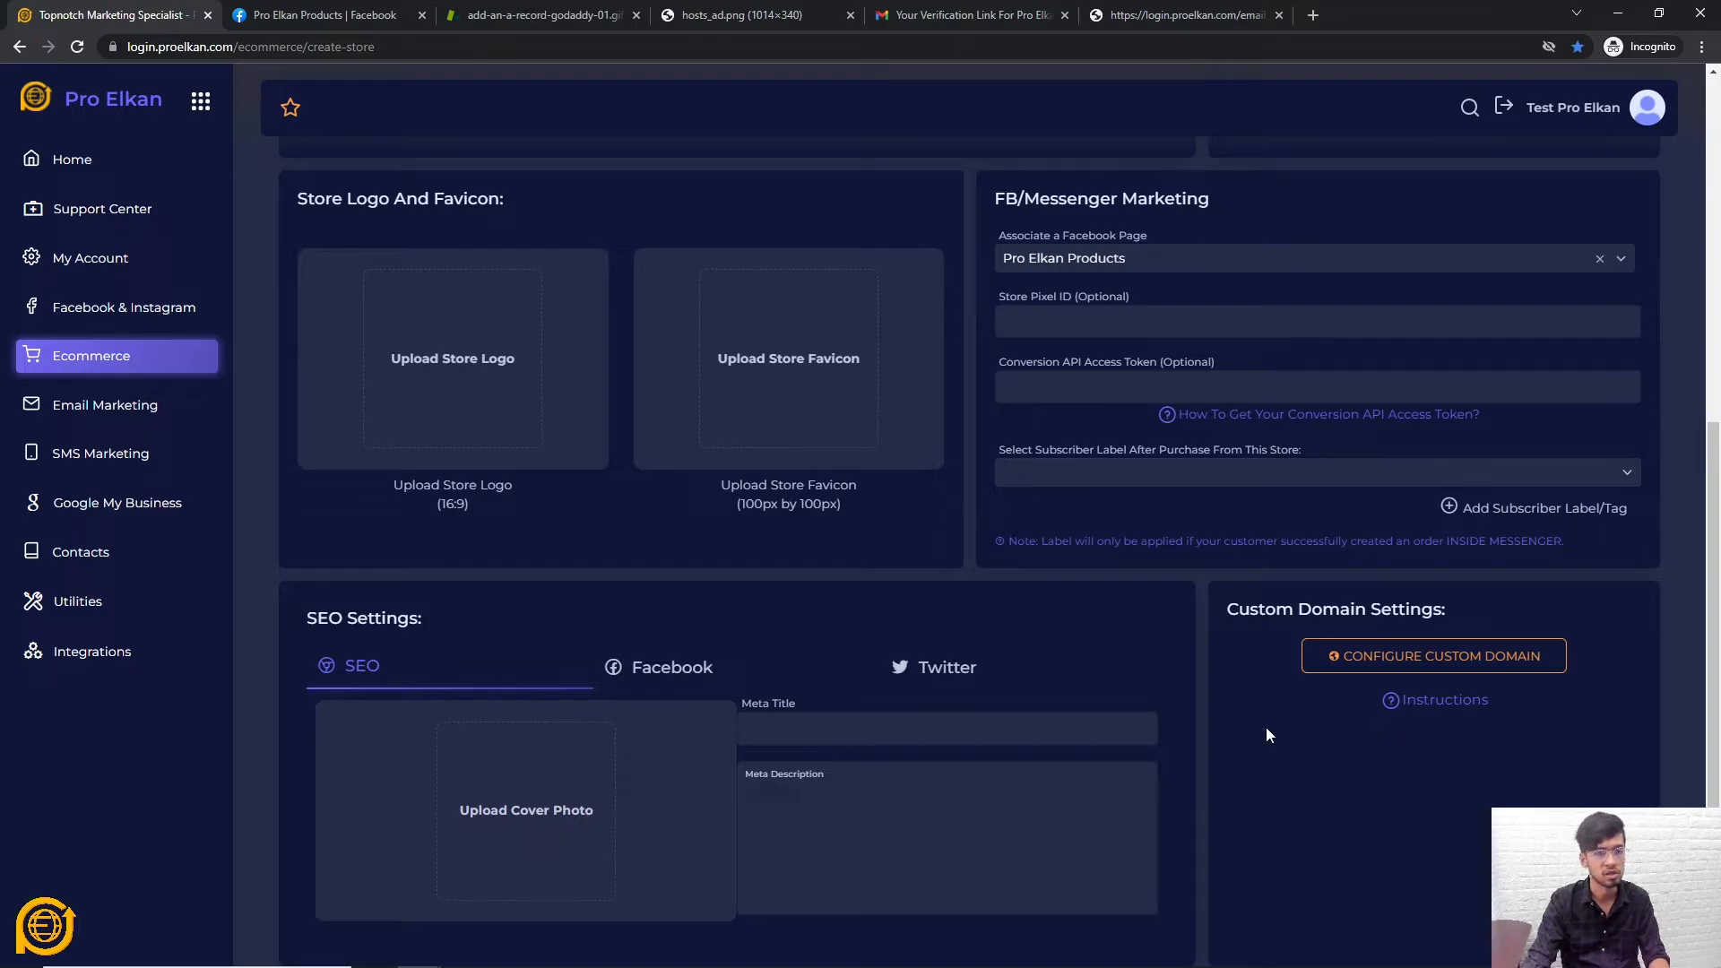
{"action": "left_click", "coordinate": [1459, 701]}
{"action": "scroll", "coordinate": [788, 511], "scroll_direction": "down", "scroll_amount": 5}
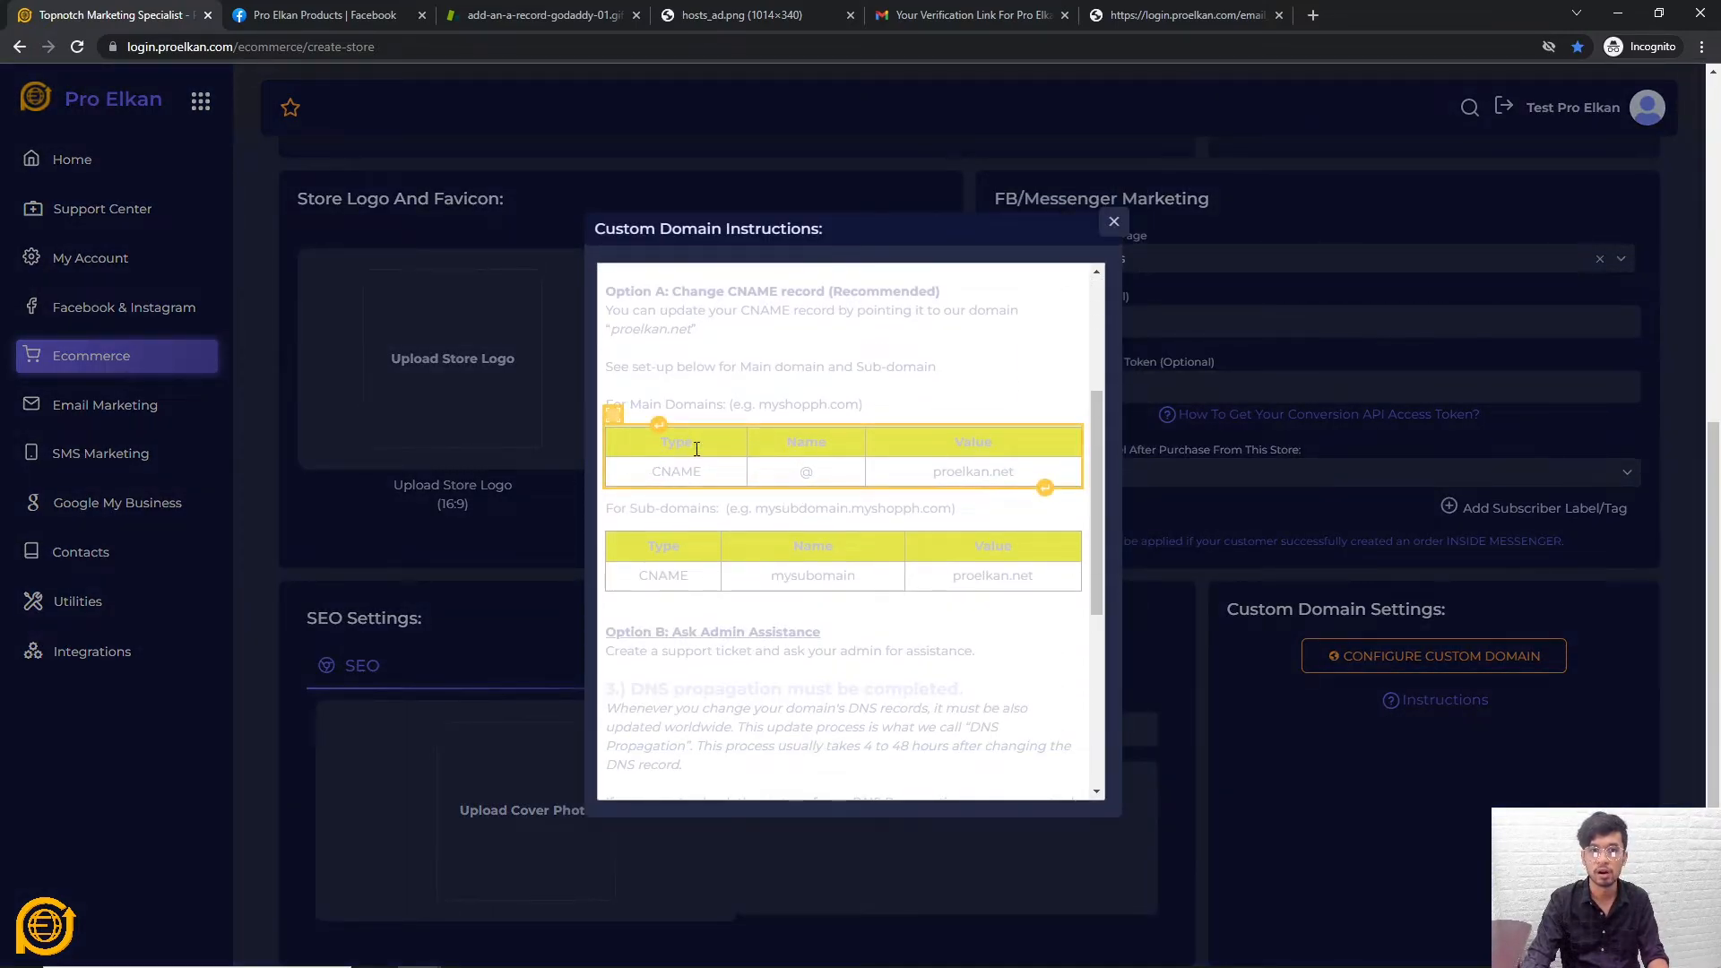
{"action": "left_click_drag", "start_coordinate": [655, 465], "coordinate": [1002, 473]}
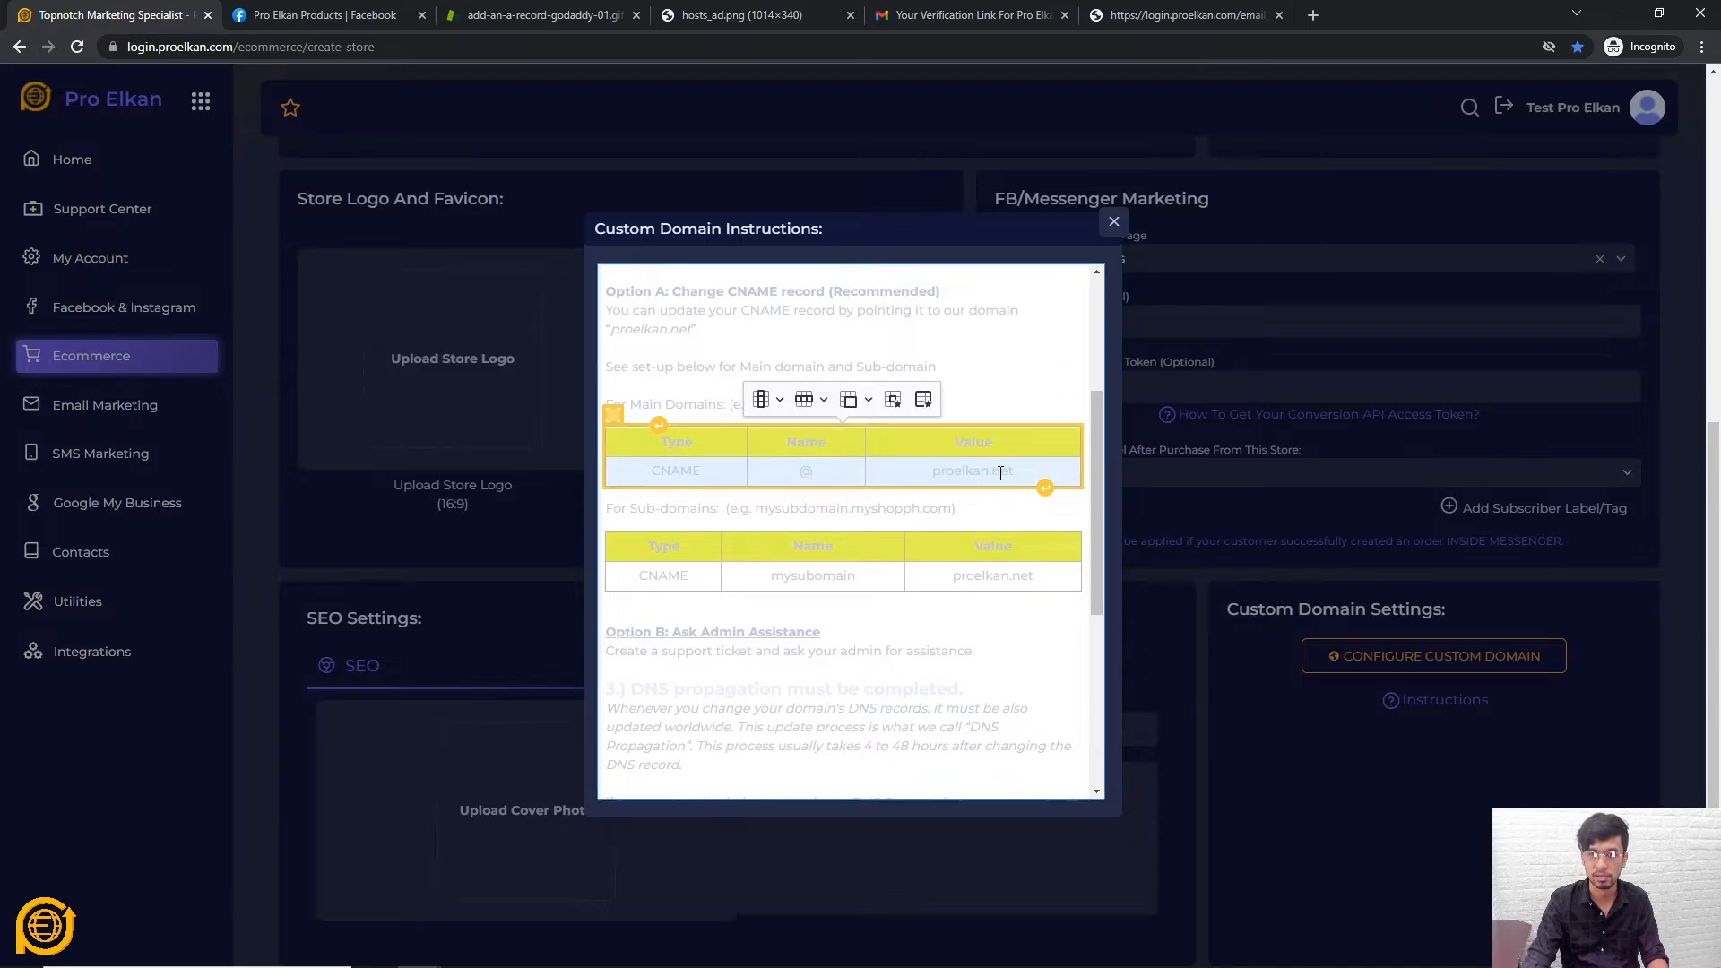
{"action": "left_click", "coordinate": [532, 15]}
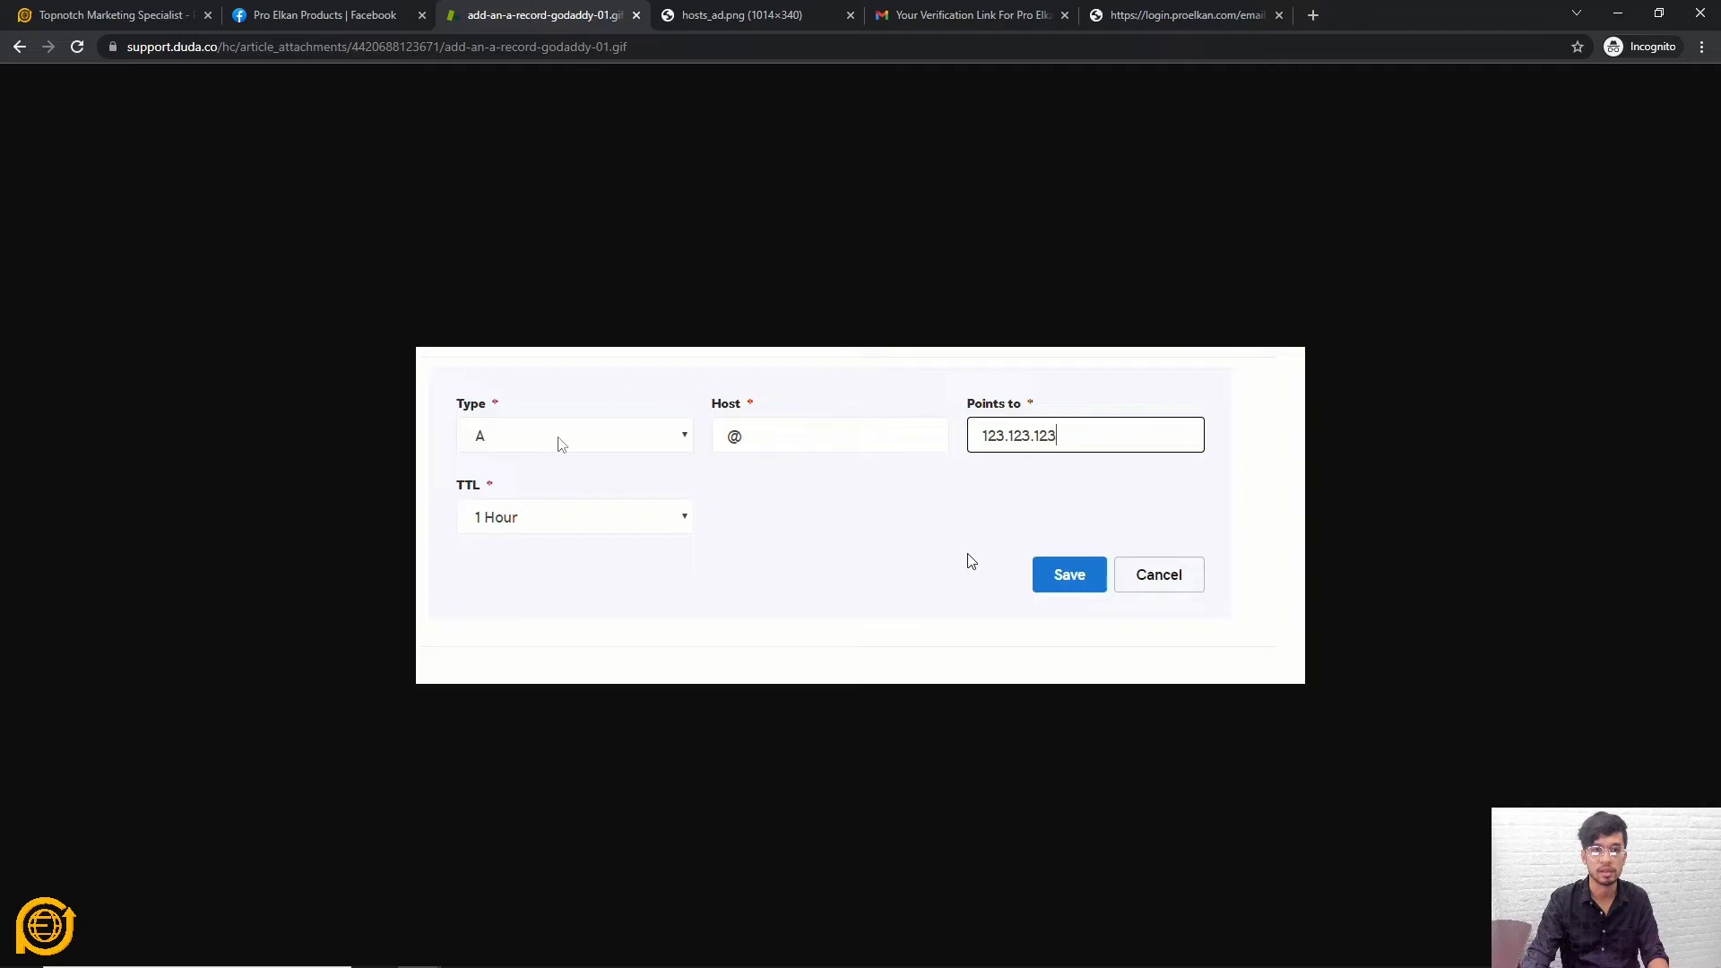
{"action": "left_click", "coordinate": [164, 13]}
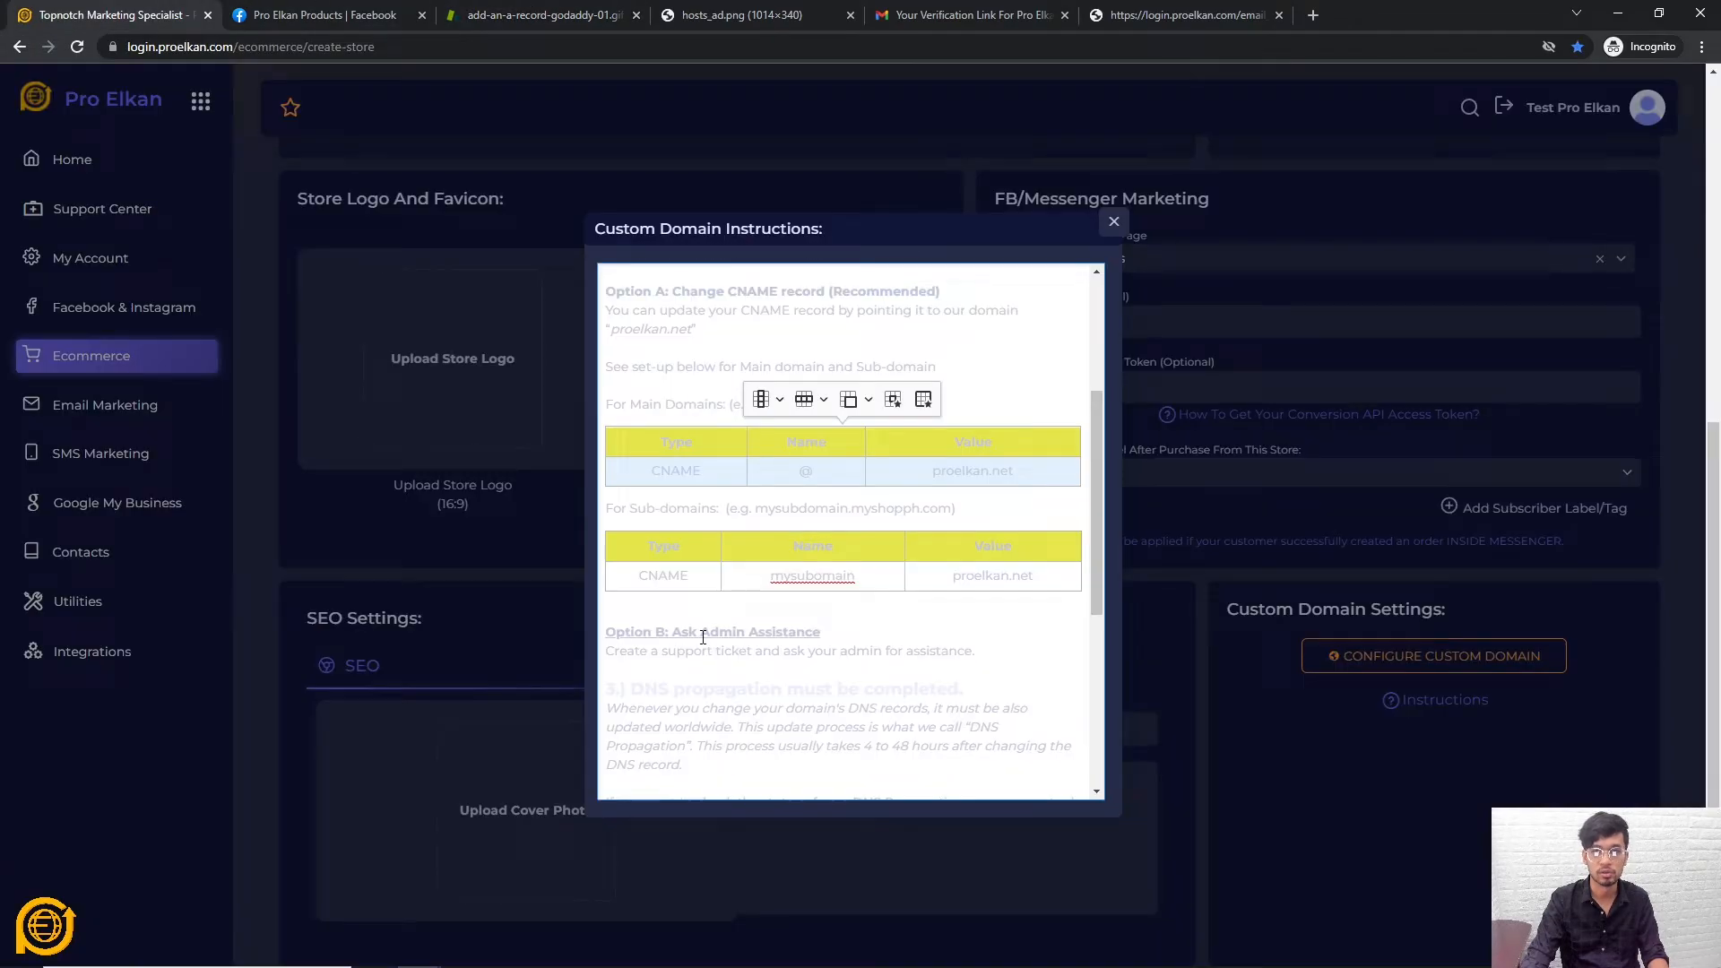
{"action": "double_click", "coordinate": [662, 468]}
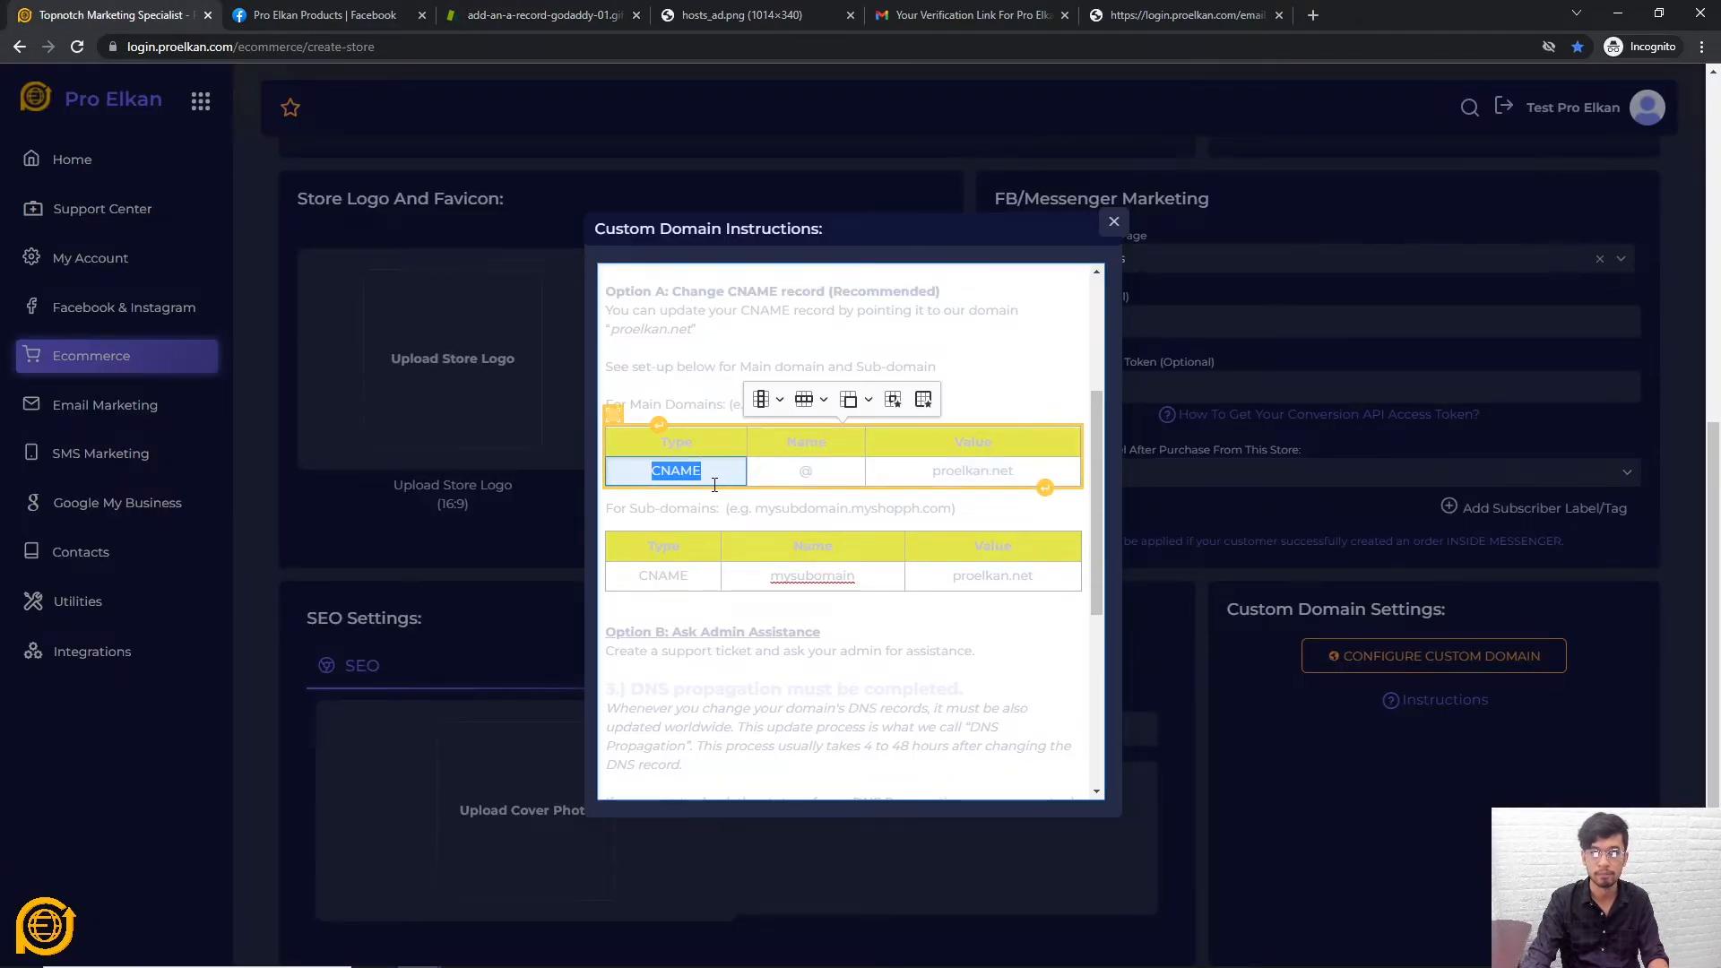
{"action": "double_click", "coordinate": [806, 468]}
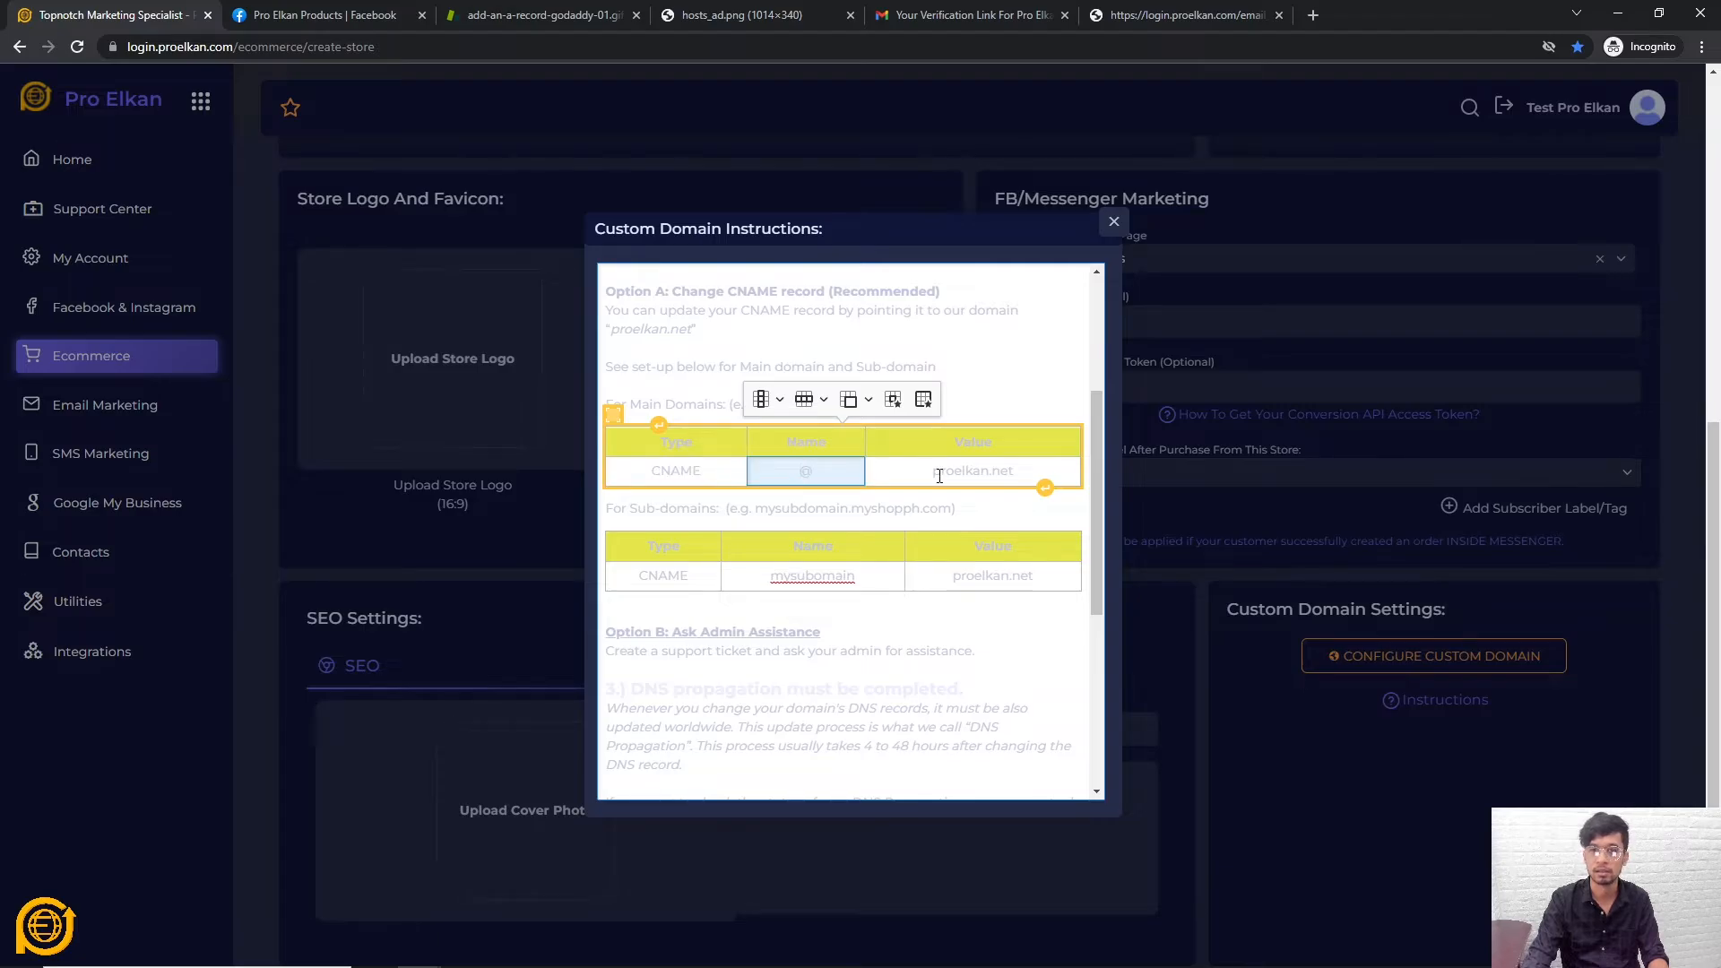
{"action": "double_click", "coordinate": [1041, 481]}
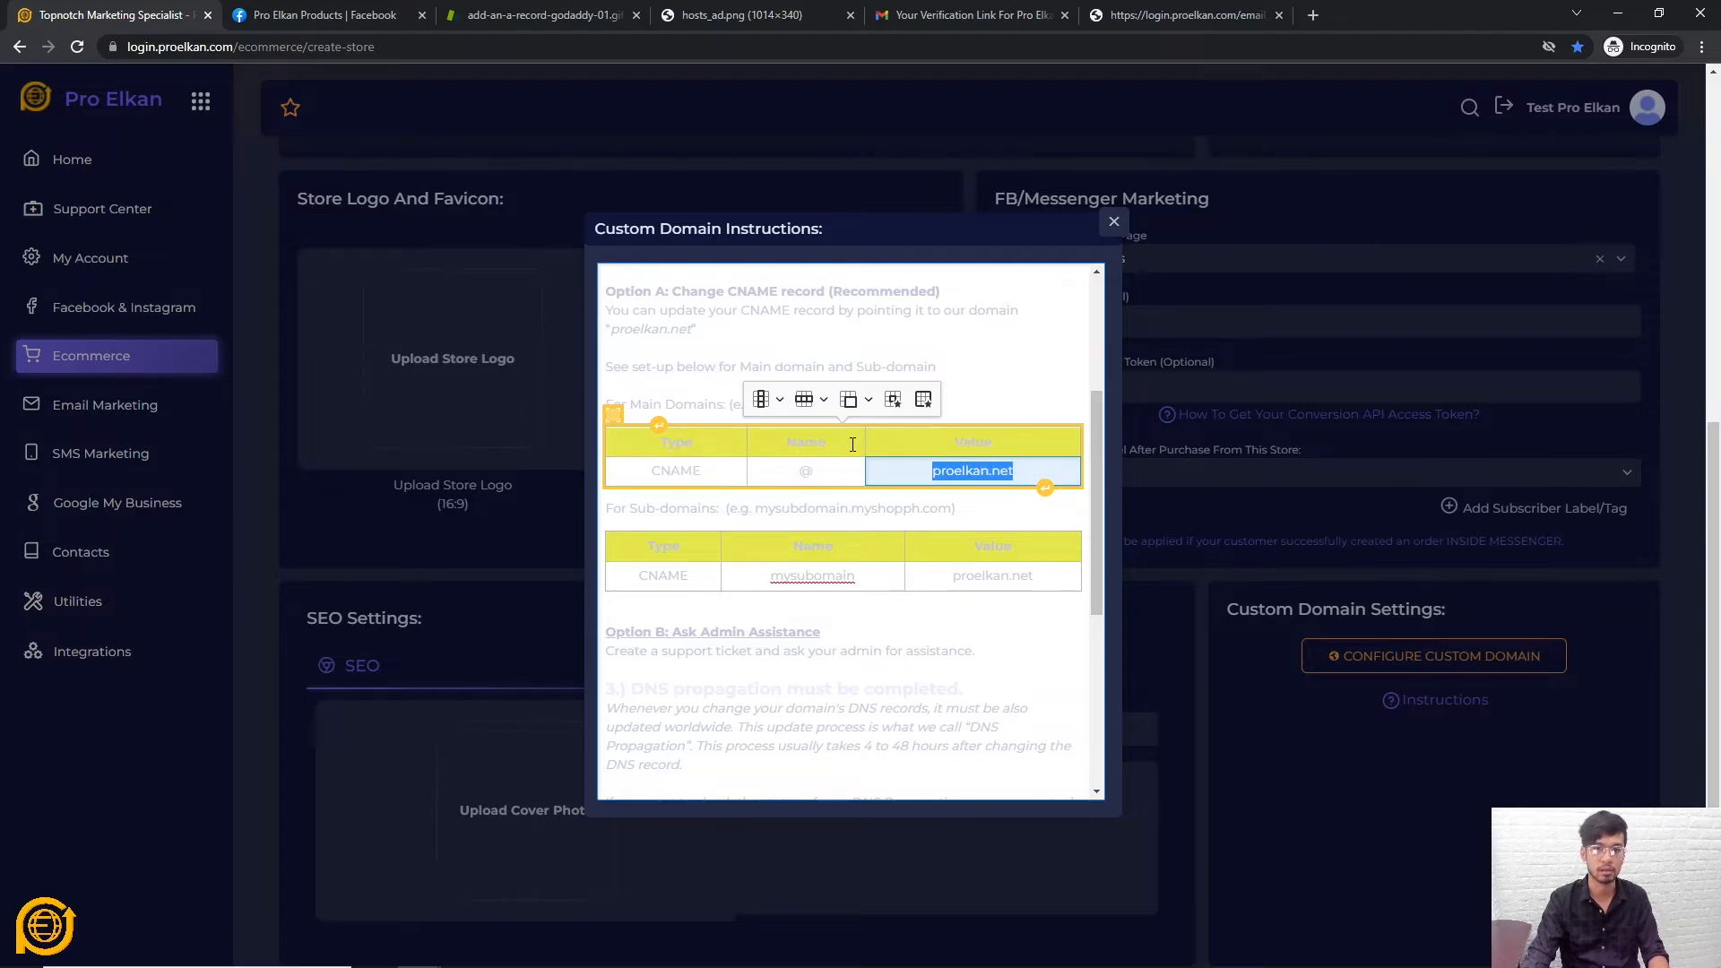
{"action": "left_click", "coordinate": [679, 471]}
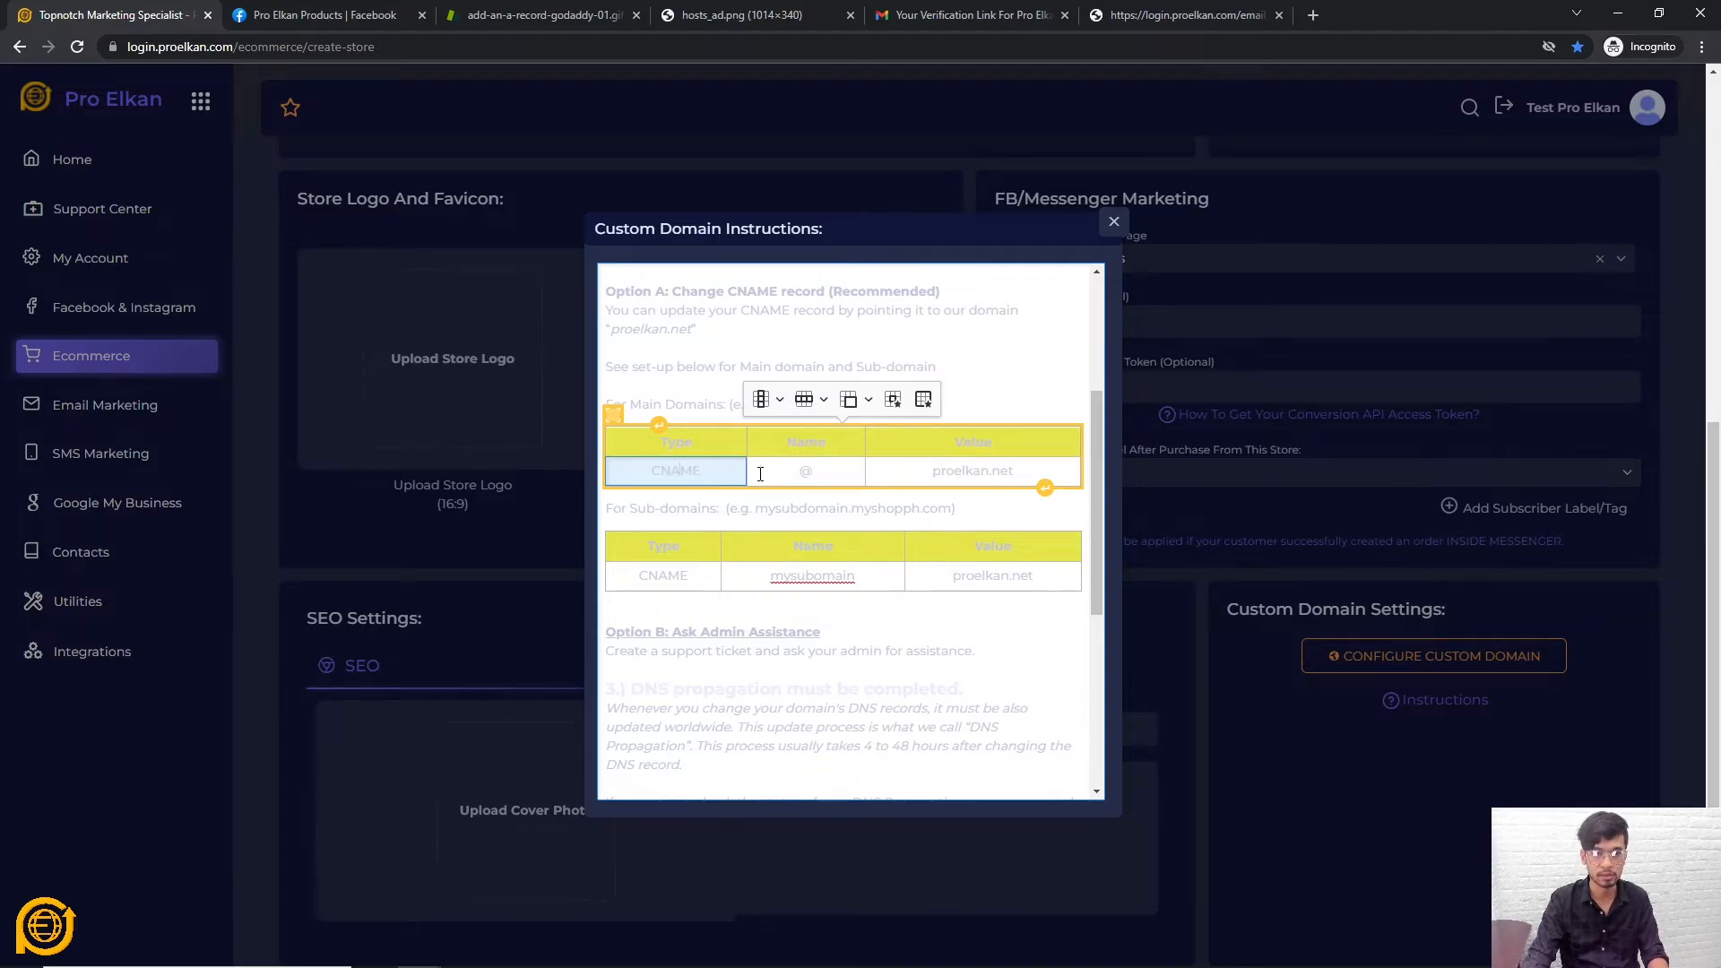
{"action": "left_click", "coordinate": [806, 473]}
{"action": "double_click", "coordinate": [806, 473]}
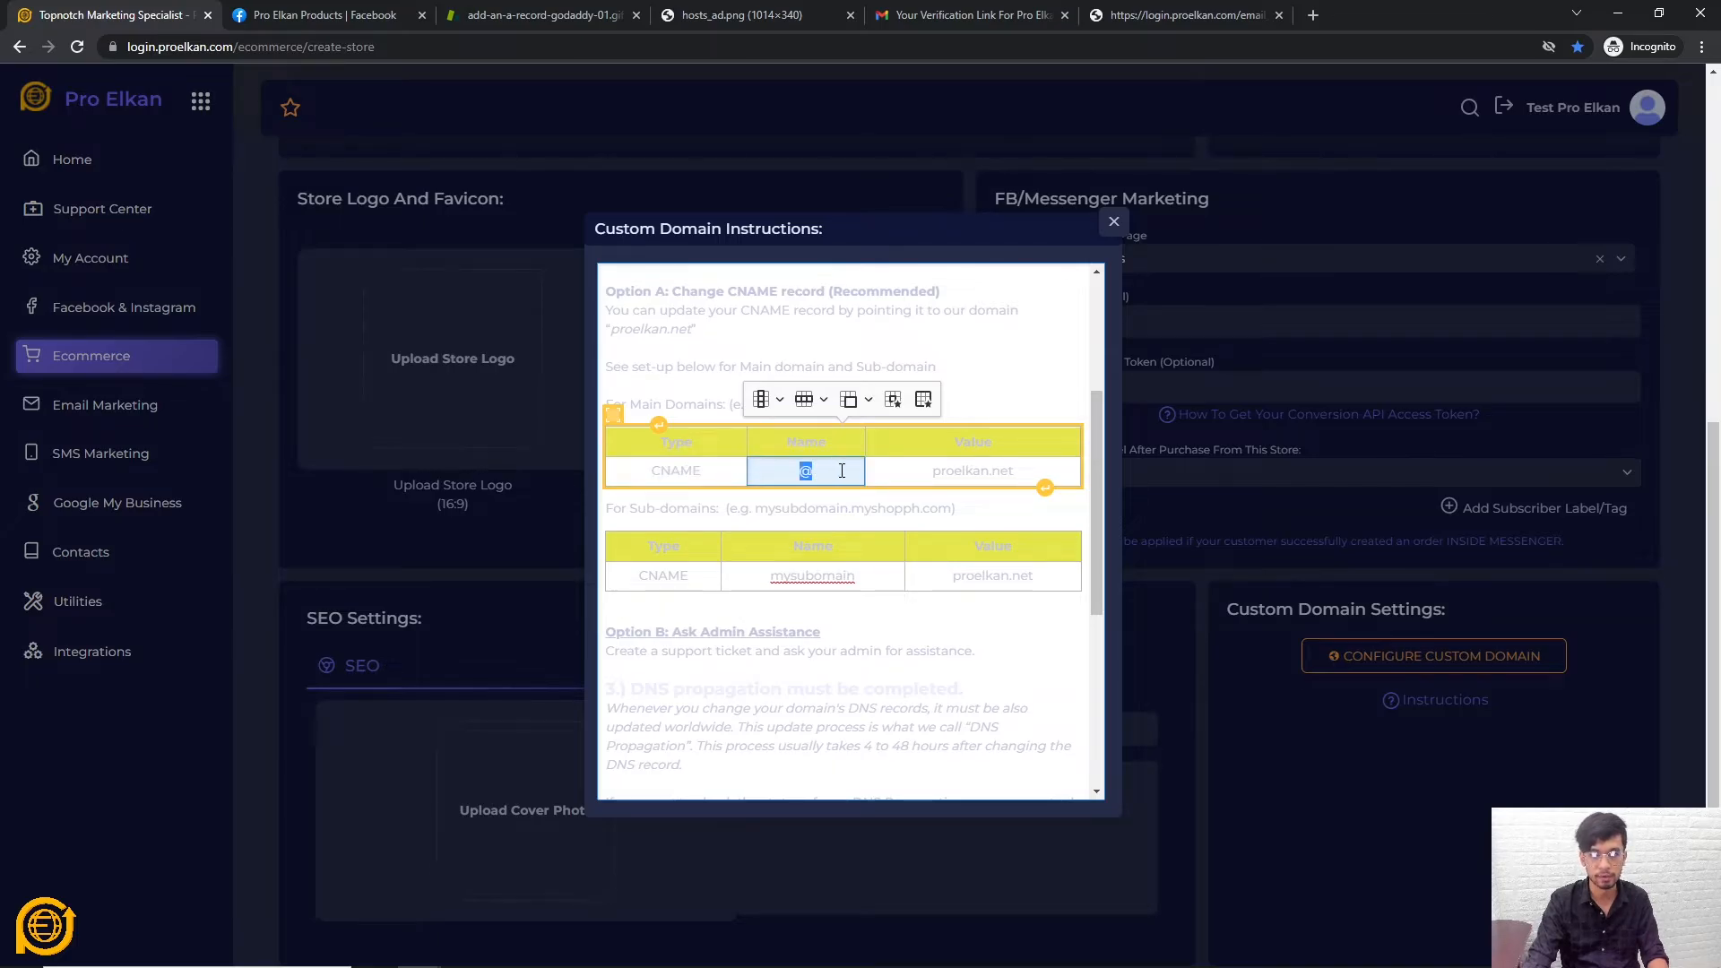
{"action": "left_click", "coordinate": [941, 482]}
{"action": "left_click_drag", "start_coordinate": [933, 472], "coordinate": [1019, 473]}
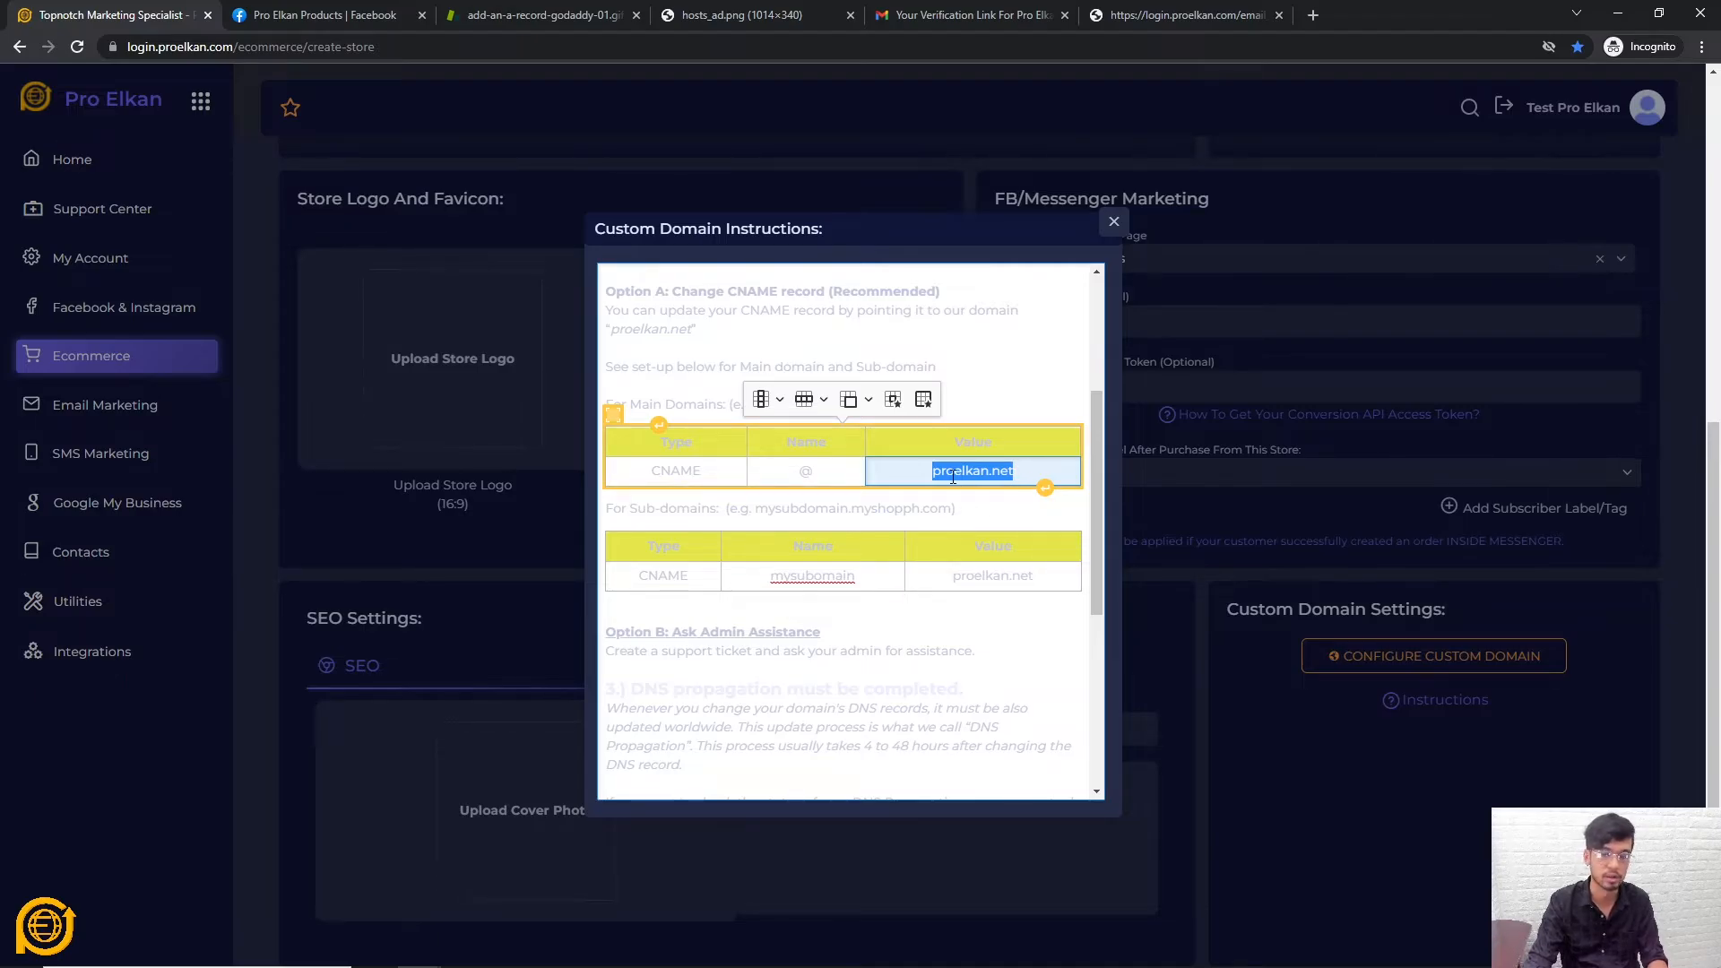
{"action": "left_click", "coordinate": [947, 474]}
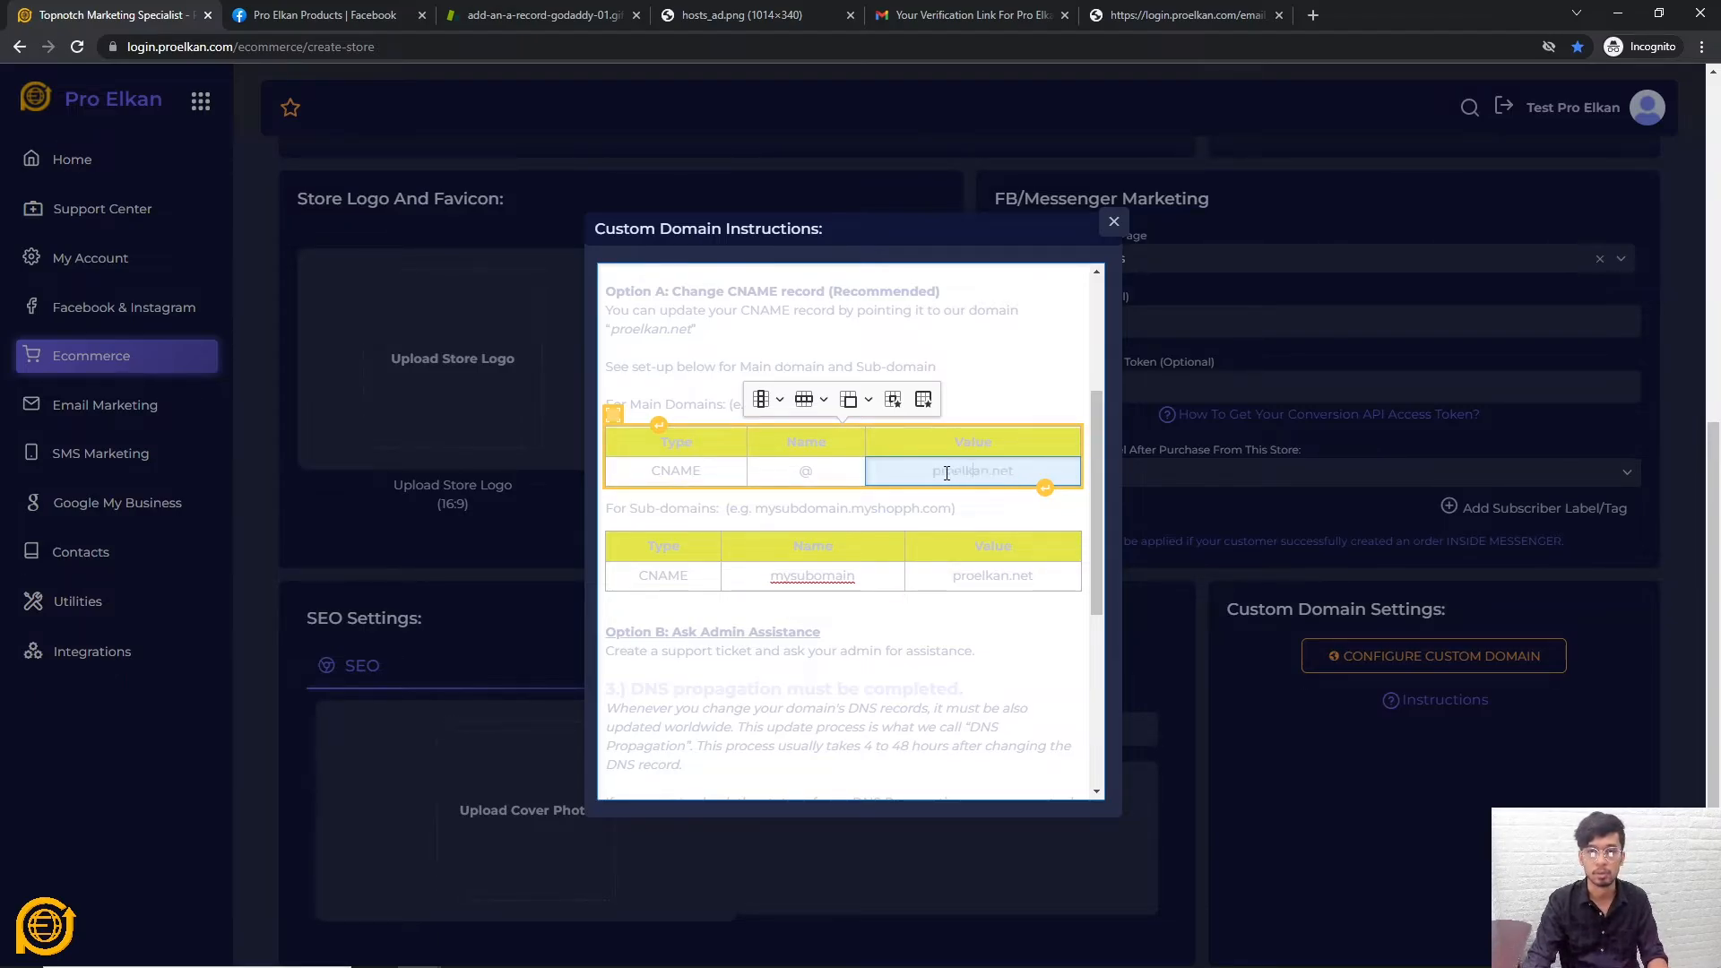
{"action": "left_click_drag", "start_coordinate": [932, 472], "coordinate": [1041, 467]}
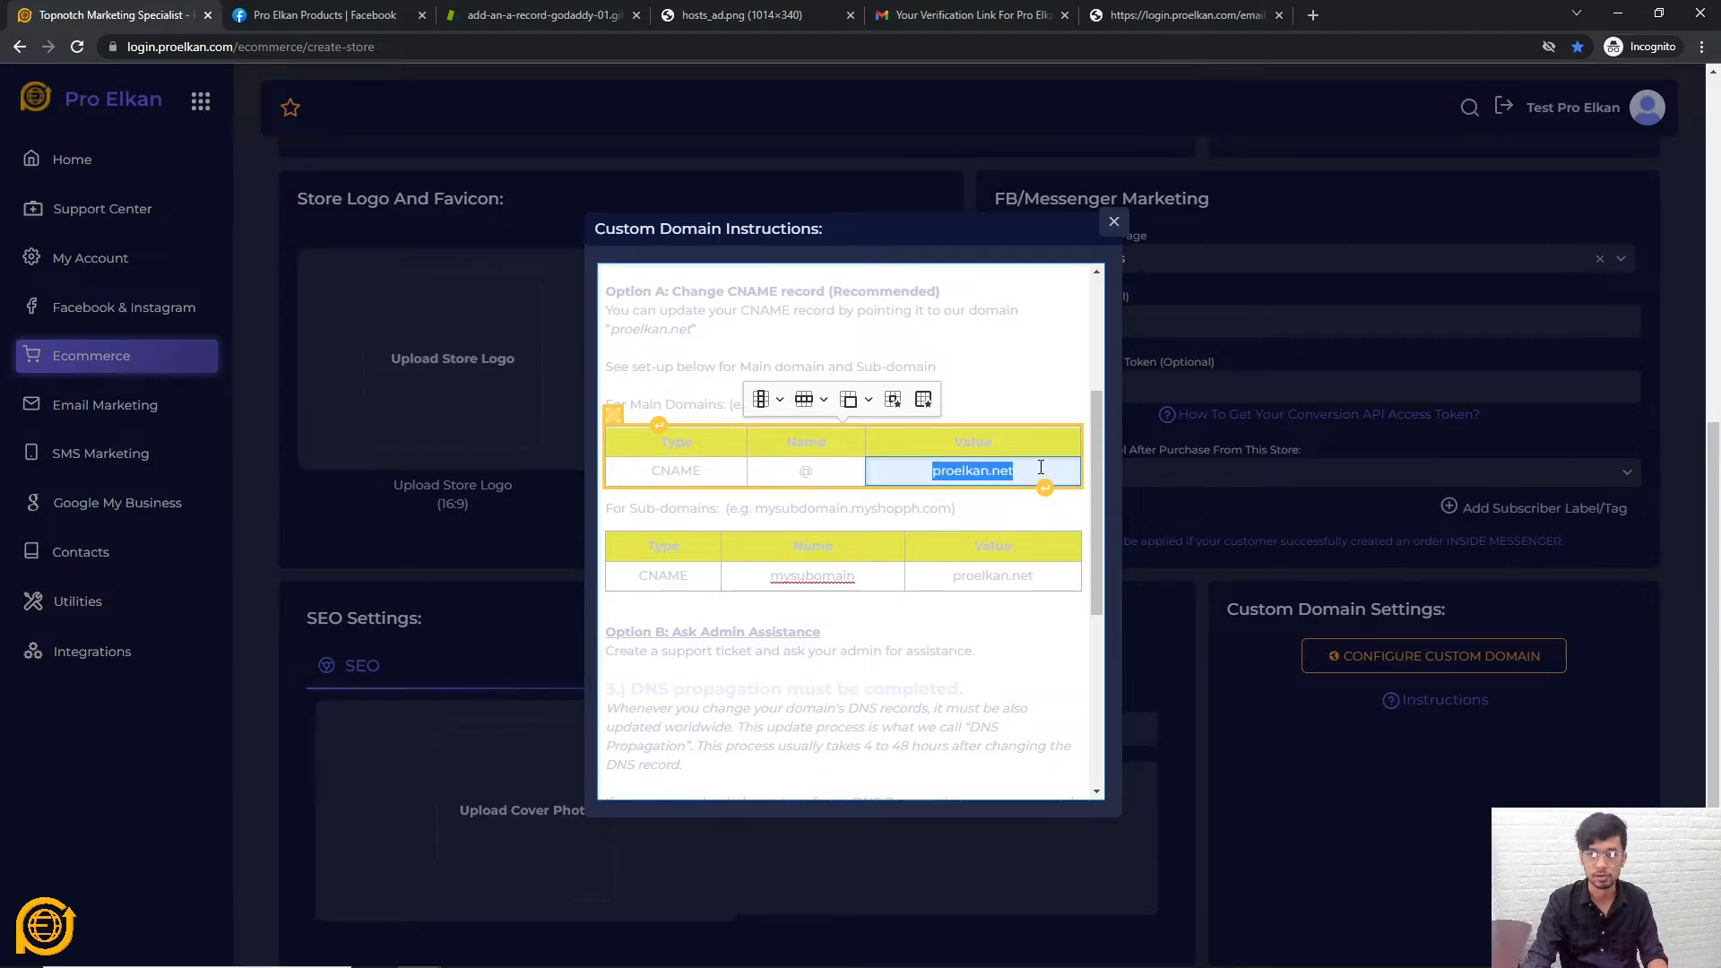
{"action": "left_click", "coordinate": [514, 16]}
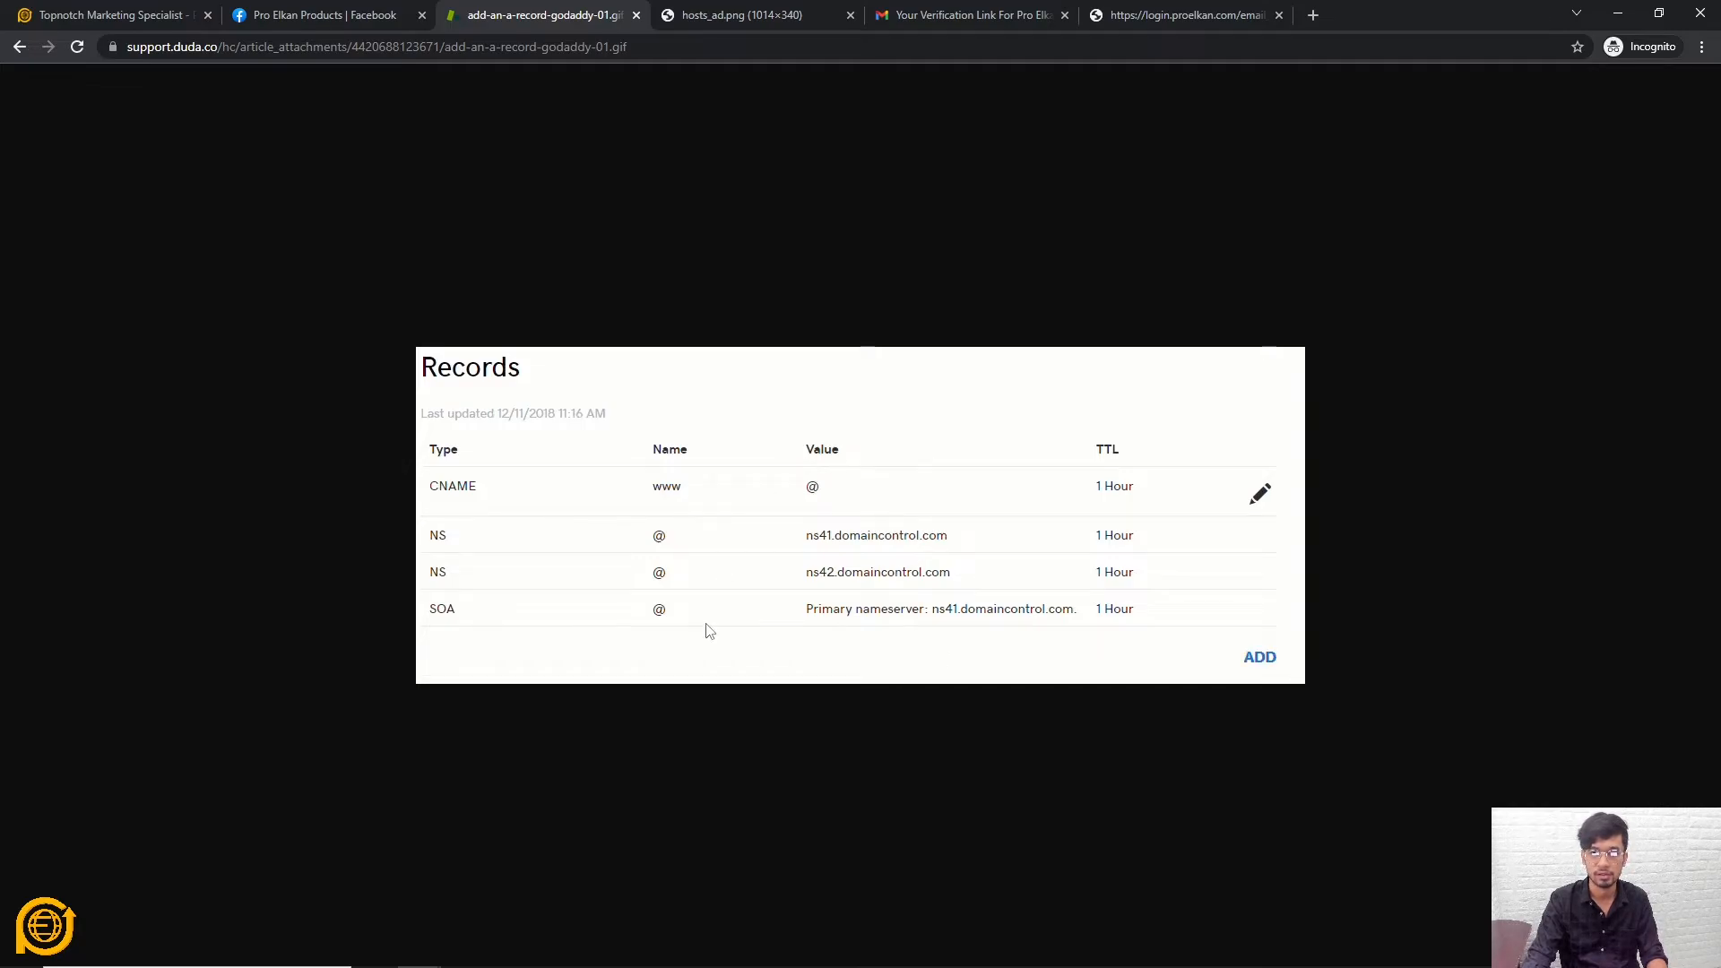
{"action": "key", "text": "F5"}
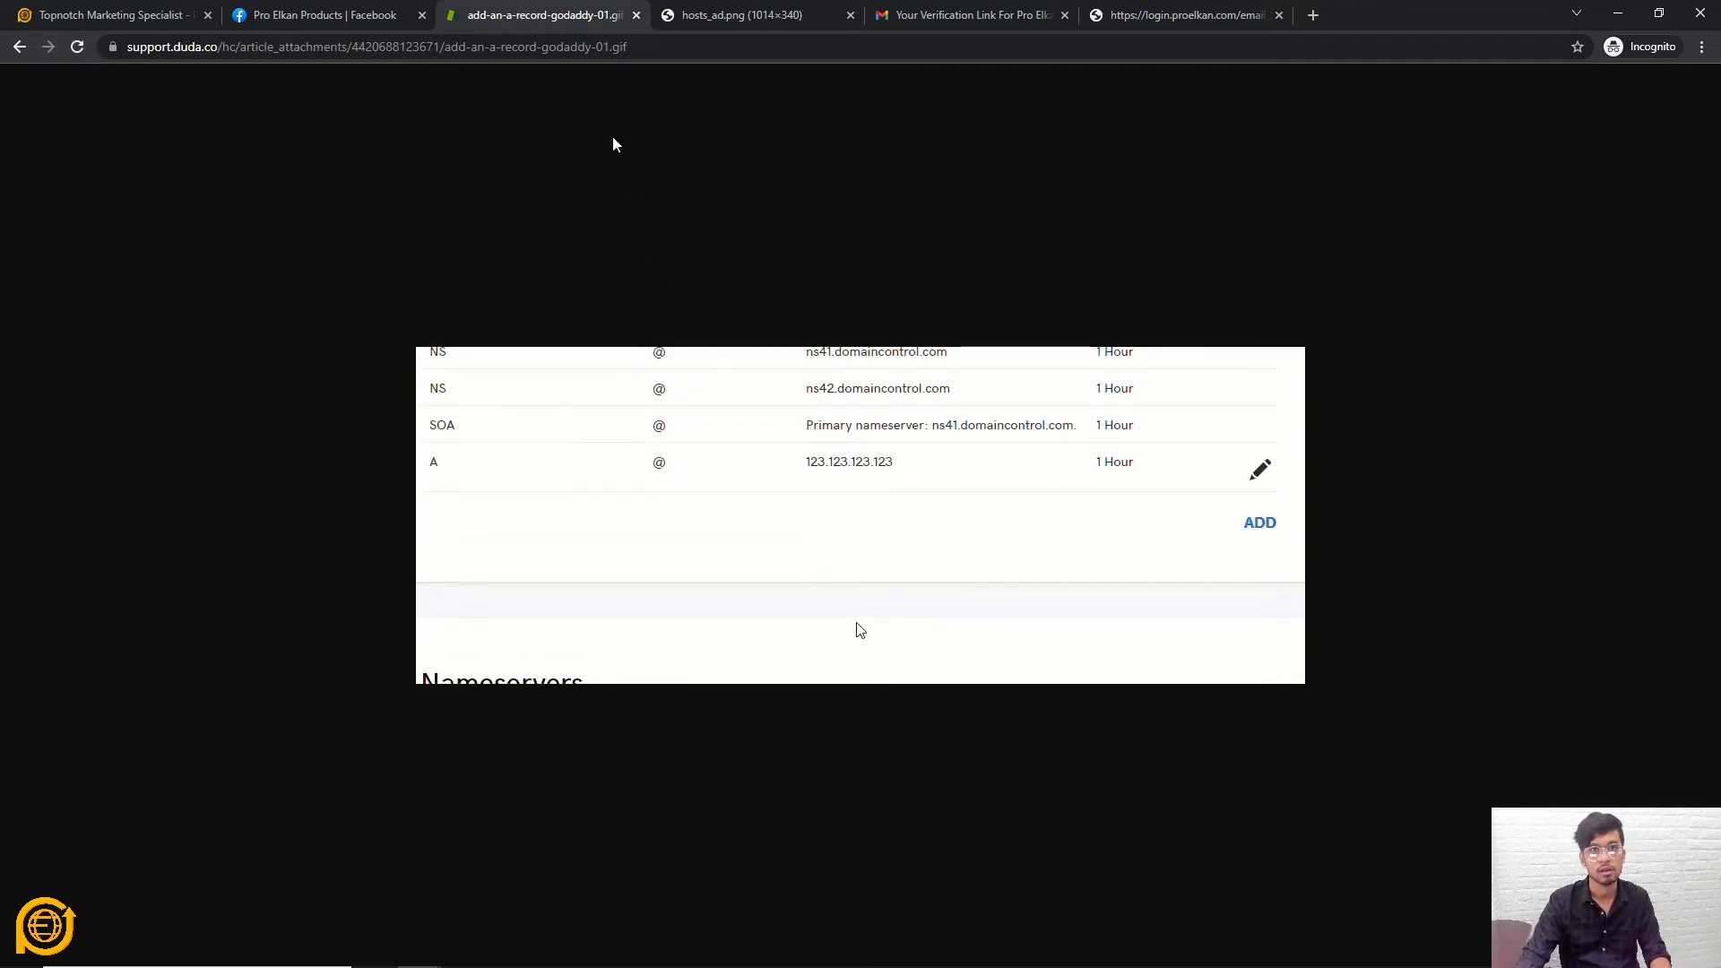
{"action": "left_click", "coordinate": [723, 18]}
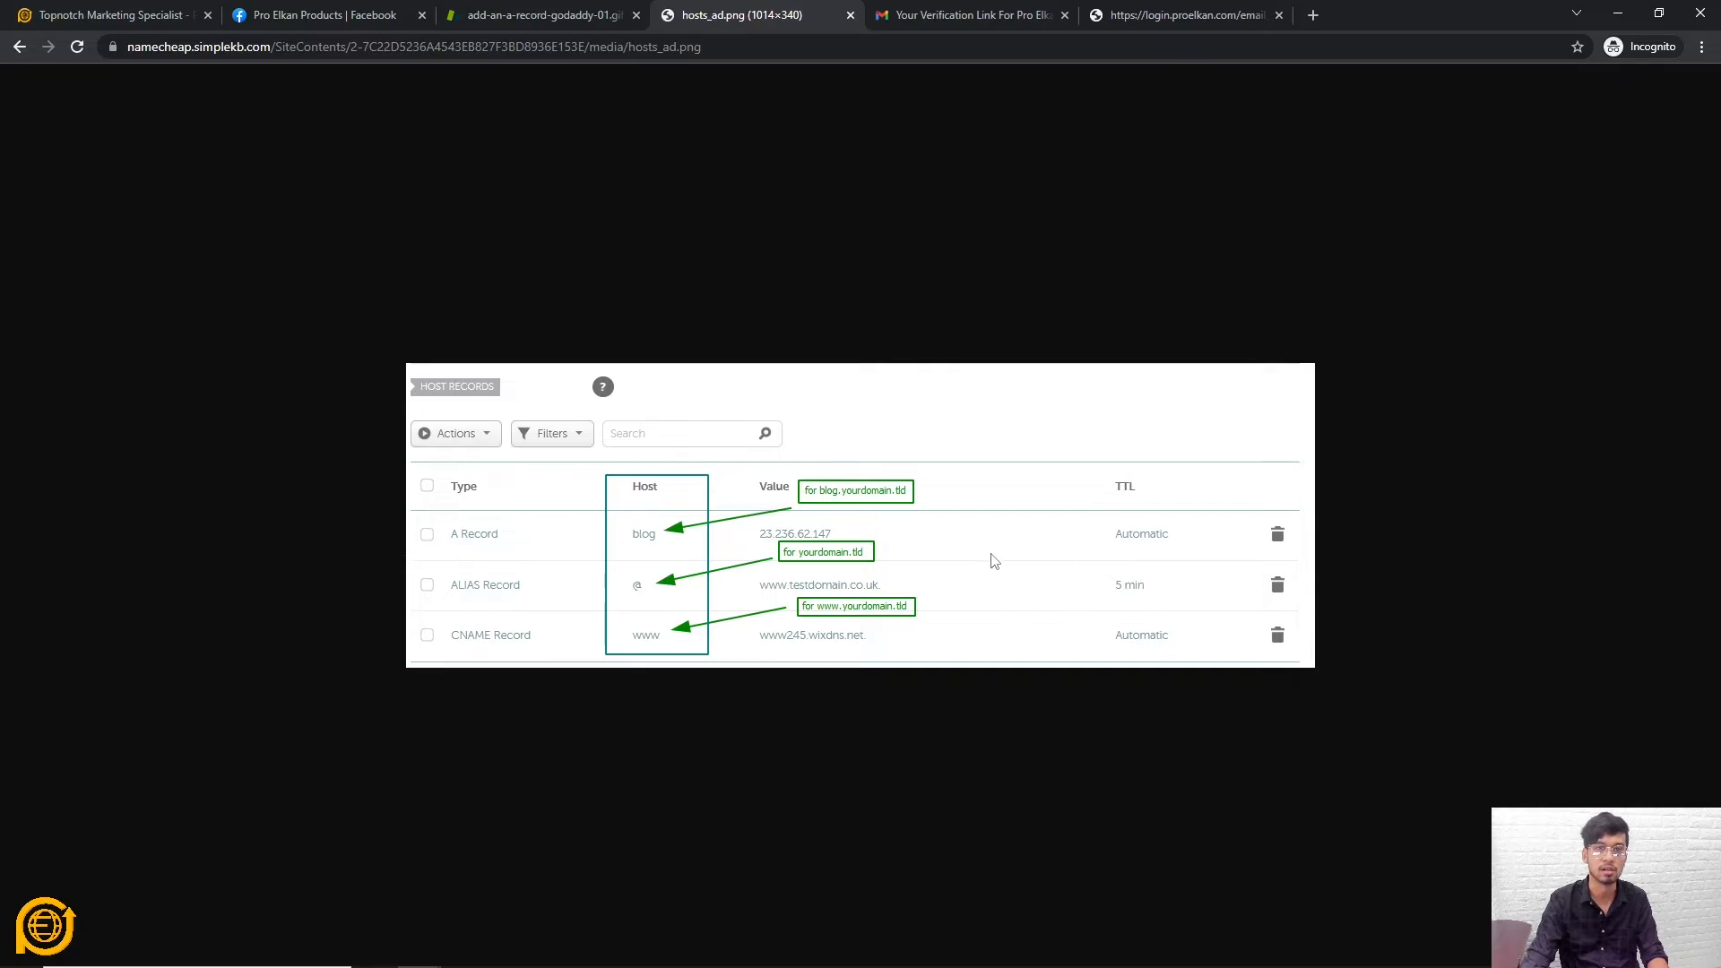
{"action": "left_click", "coordinate": [553, 11]}
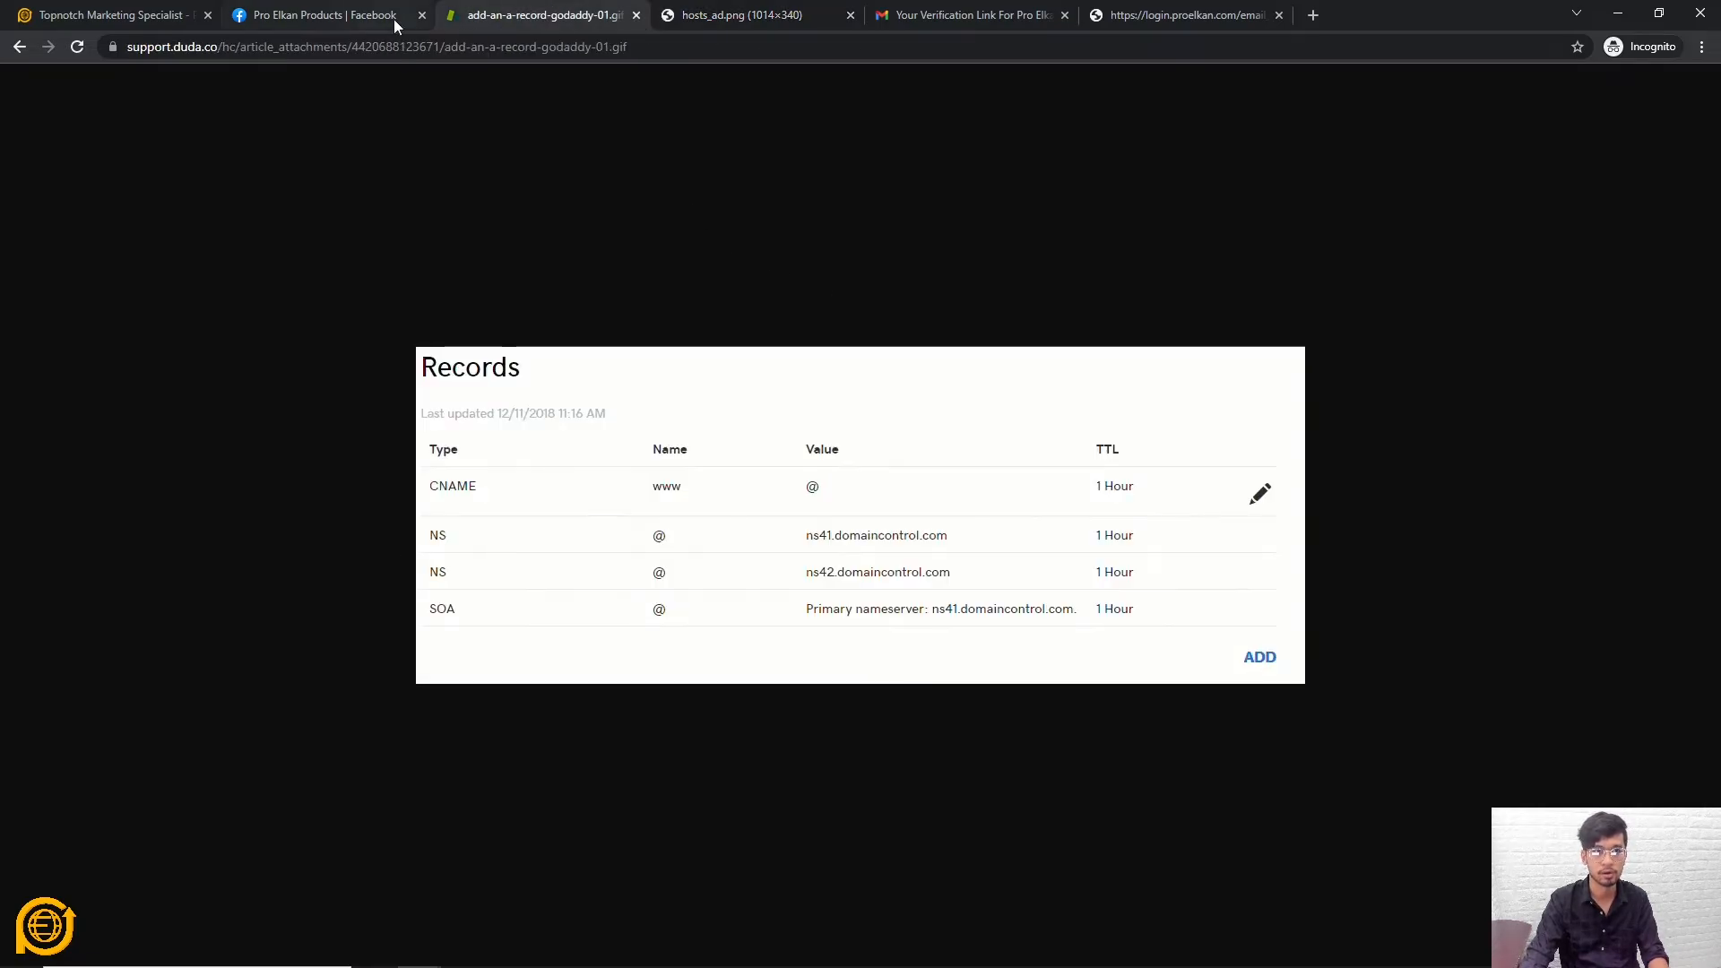
{"action": "left_click", "coordinate": [307, 11]}
{"action": "left_click", "coordinate": [134, 11]}
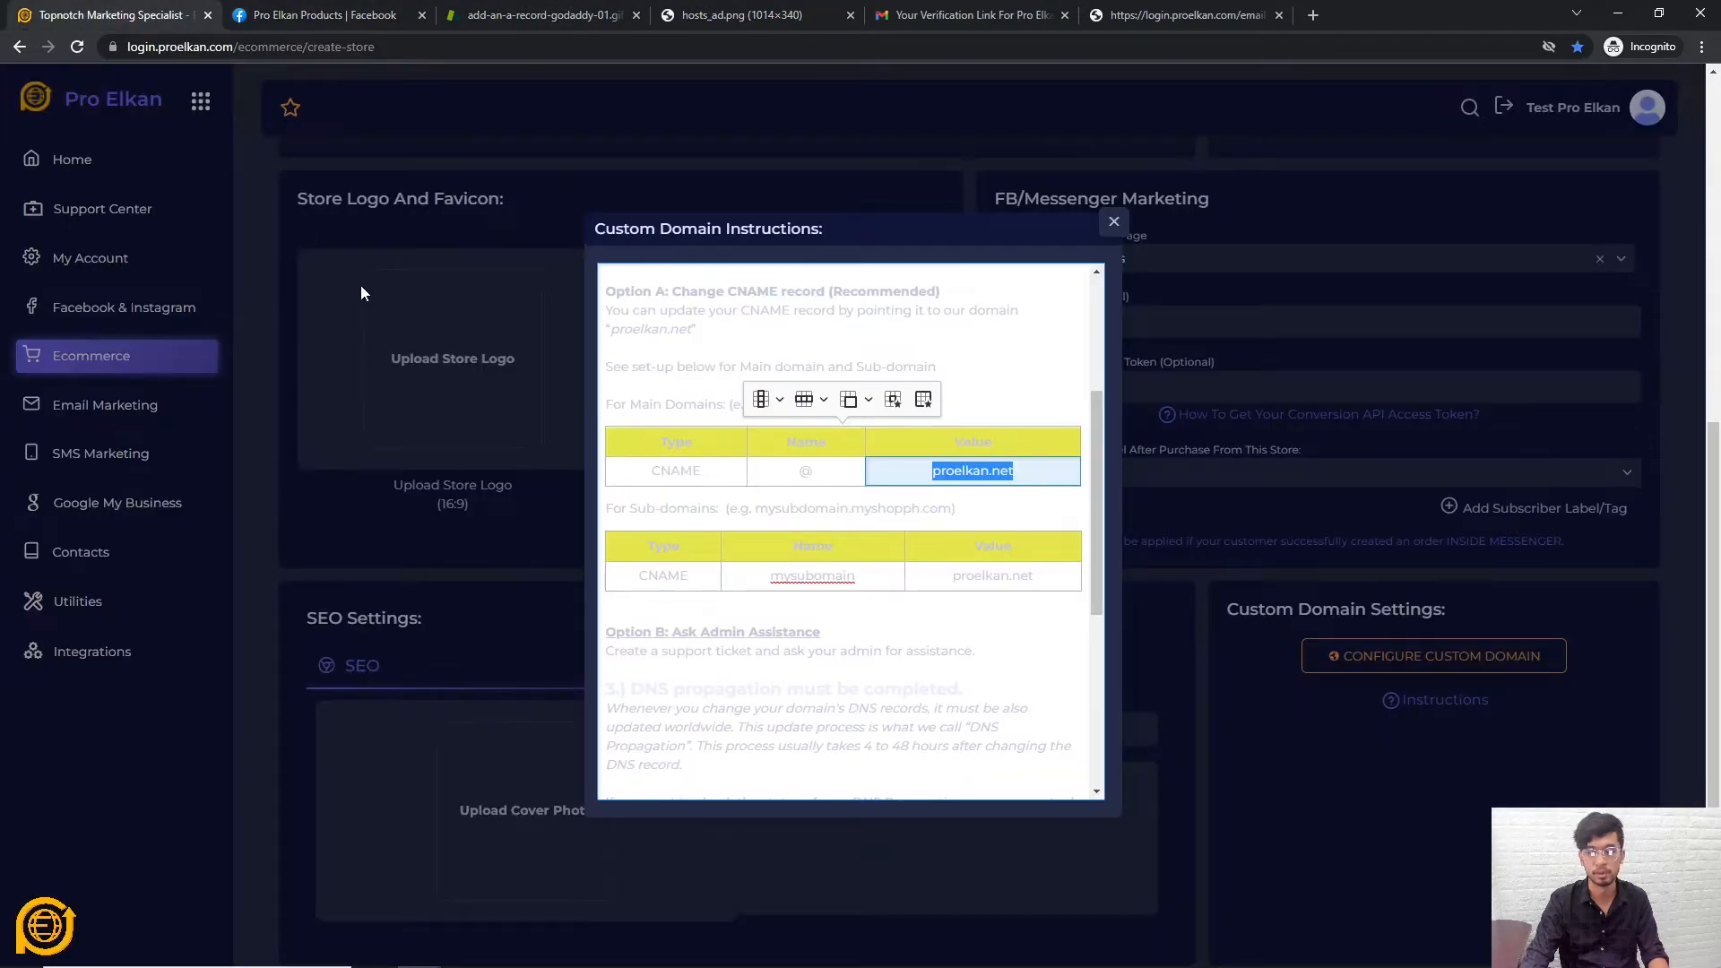
Scroll through the instructions and highlight the site's domain in the address bar
{"action": "scroll", "coordinate": [783, 513], "scroll_direction": "down", "scroll_amount": 3}
{"action": "scroll", "coordinate": [780, 525], "scroll_direction": "up", "scroll_amount": 6}
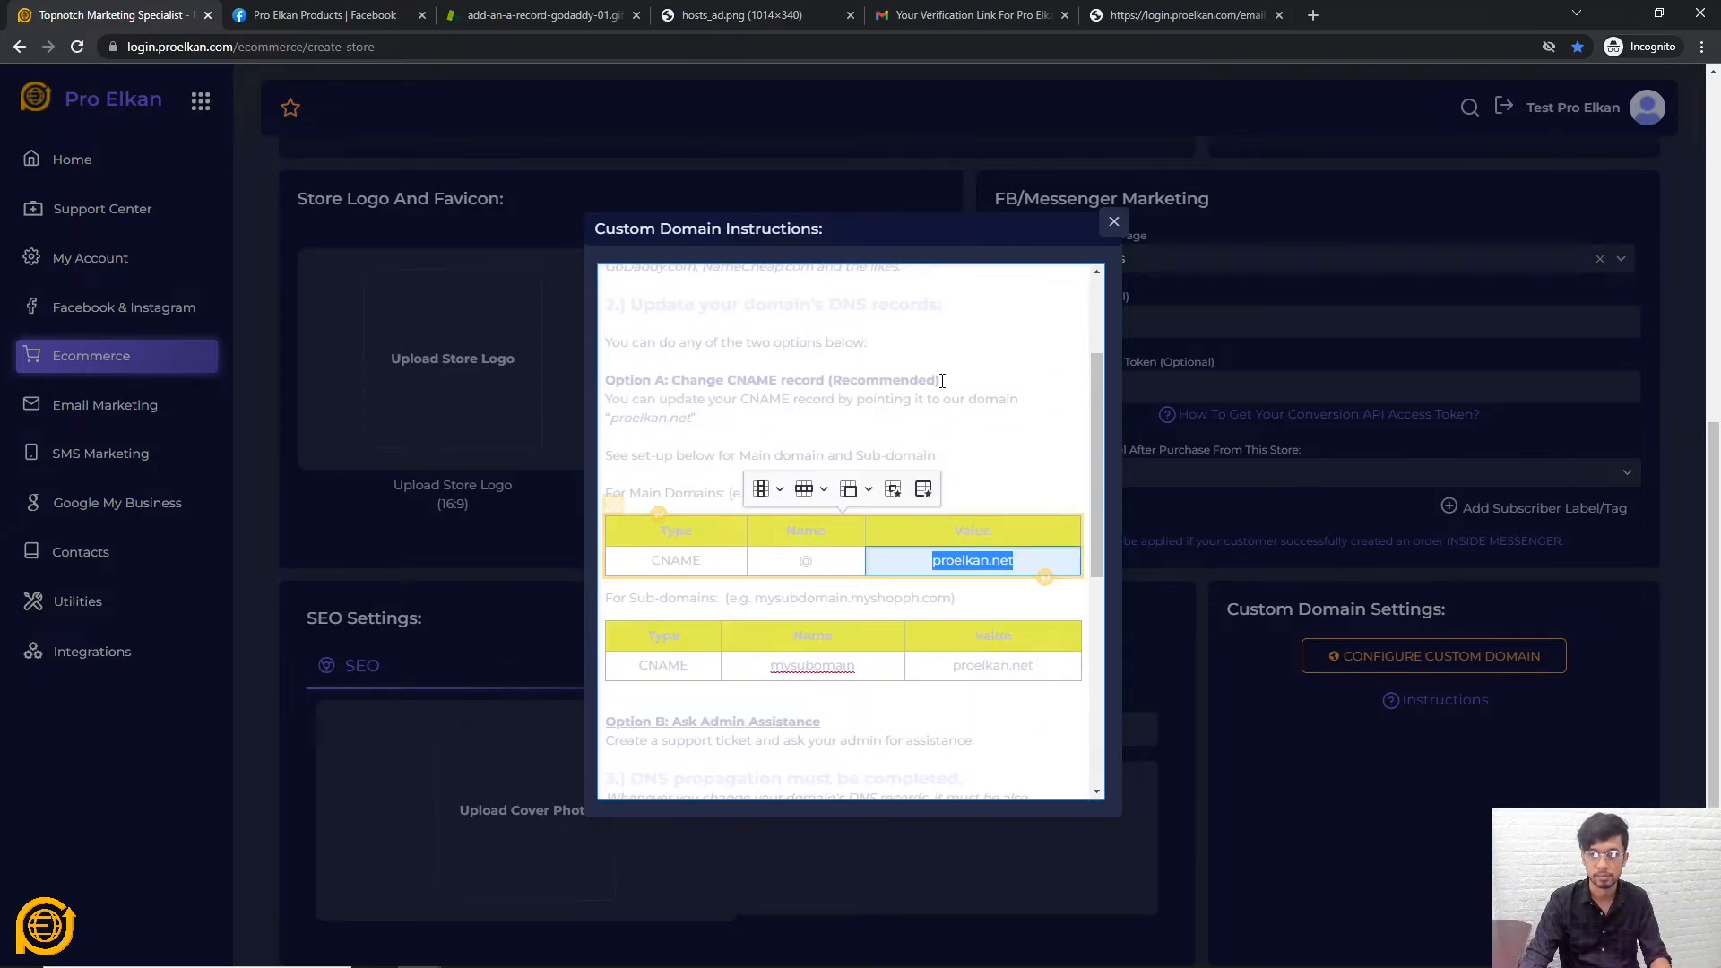
{"action": "scroll", "coordinate": [771, 538], "scroll_direction": "down", "scroll_amount": 4}
{"action": "scroll", "coordinate": [759, 560], "scroll_direction": "up", "scroll_amount": 2}
{"action": "scroll", "coordinate": [759, 560], "scroll_direction": "up", "scroll_amount": 1}
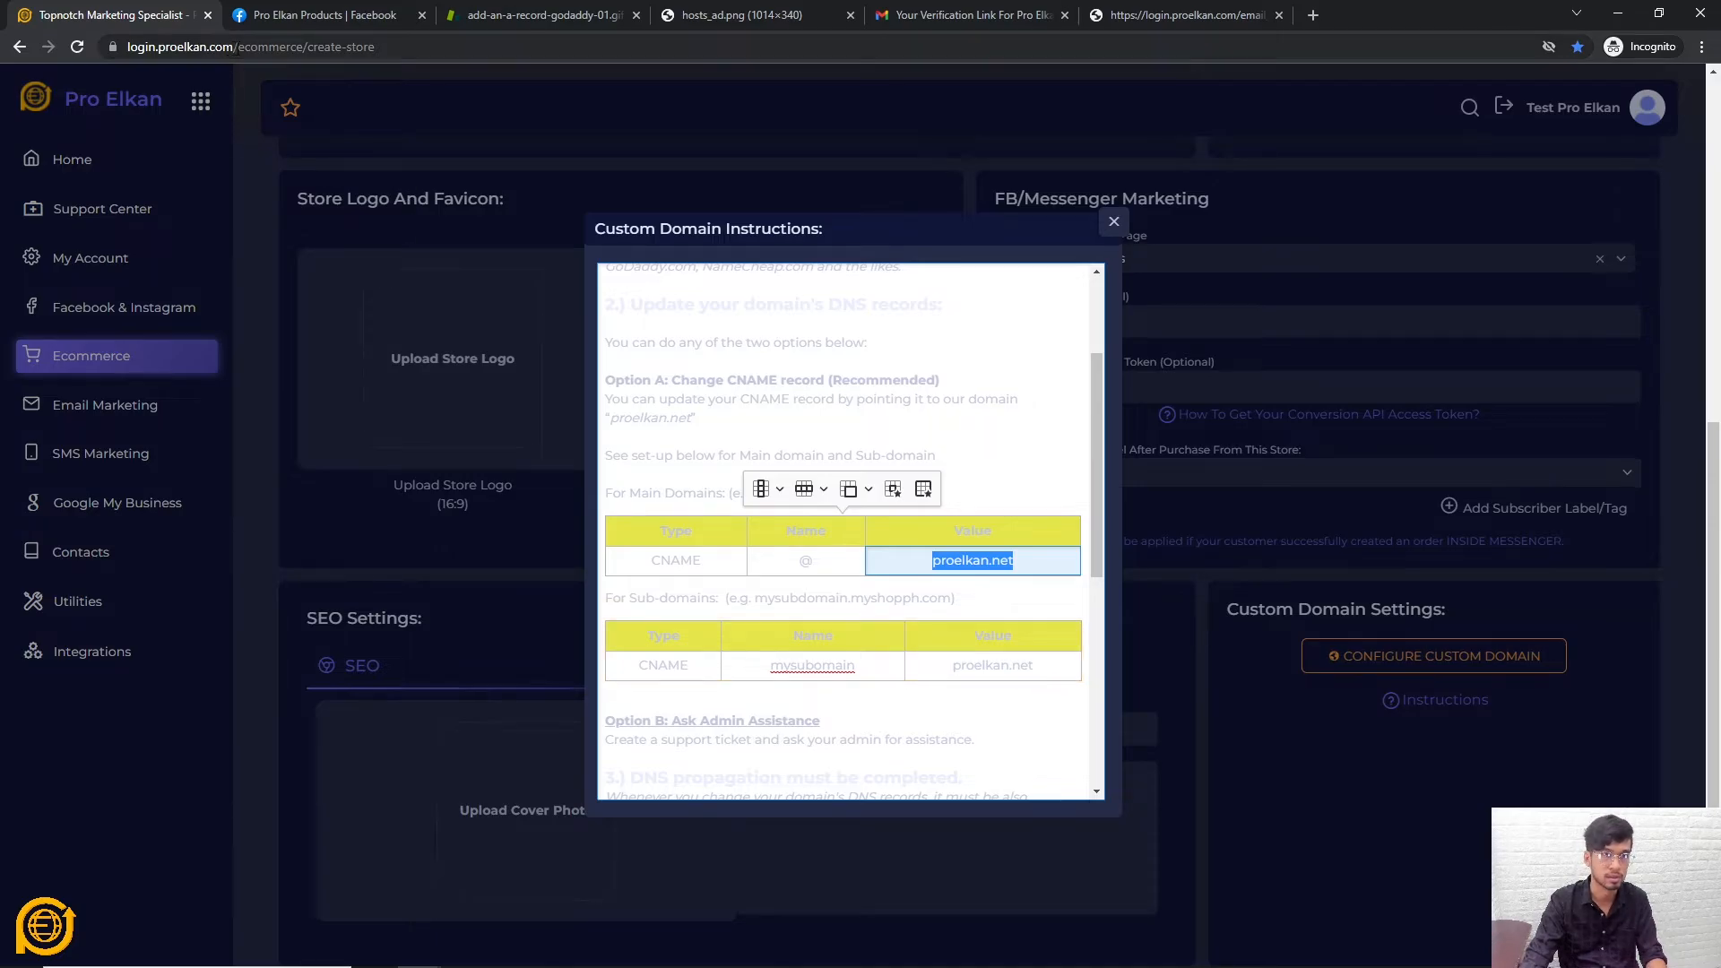
{"action": "left_click_drag", "start_coordinate": [235, 49], "coordinate": [171, 50]}
{"action": "left_click", "coordinate": [212, 46]}
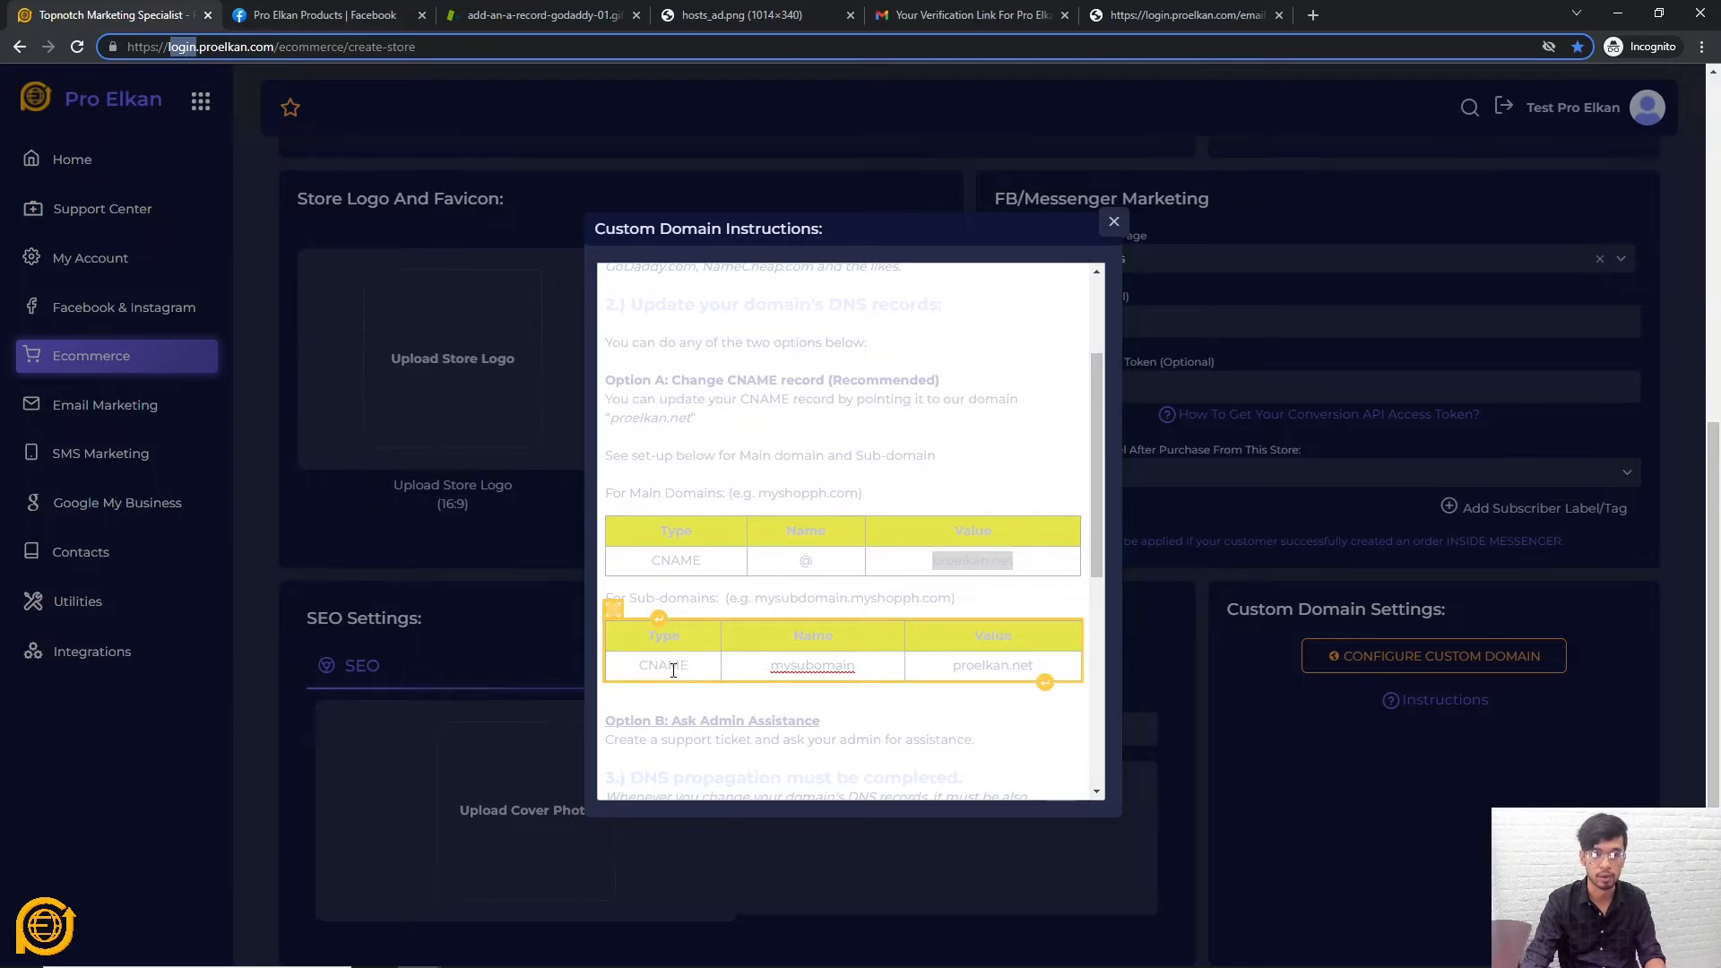
Highlight the sub-domain CNAME type, example name, proelkan.net value and the 'login' URL part
{"action": "left_click_drag", "start_coordinate": [689, 668], "coordinate": [660, 670]}
{"action": "left_click_drag", "start_coordinate": [770, 669], "coordinate": [859, 668]}
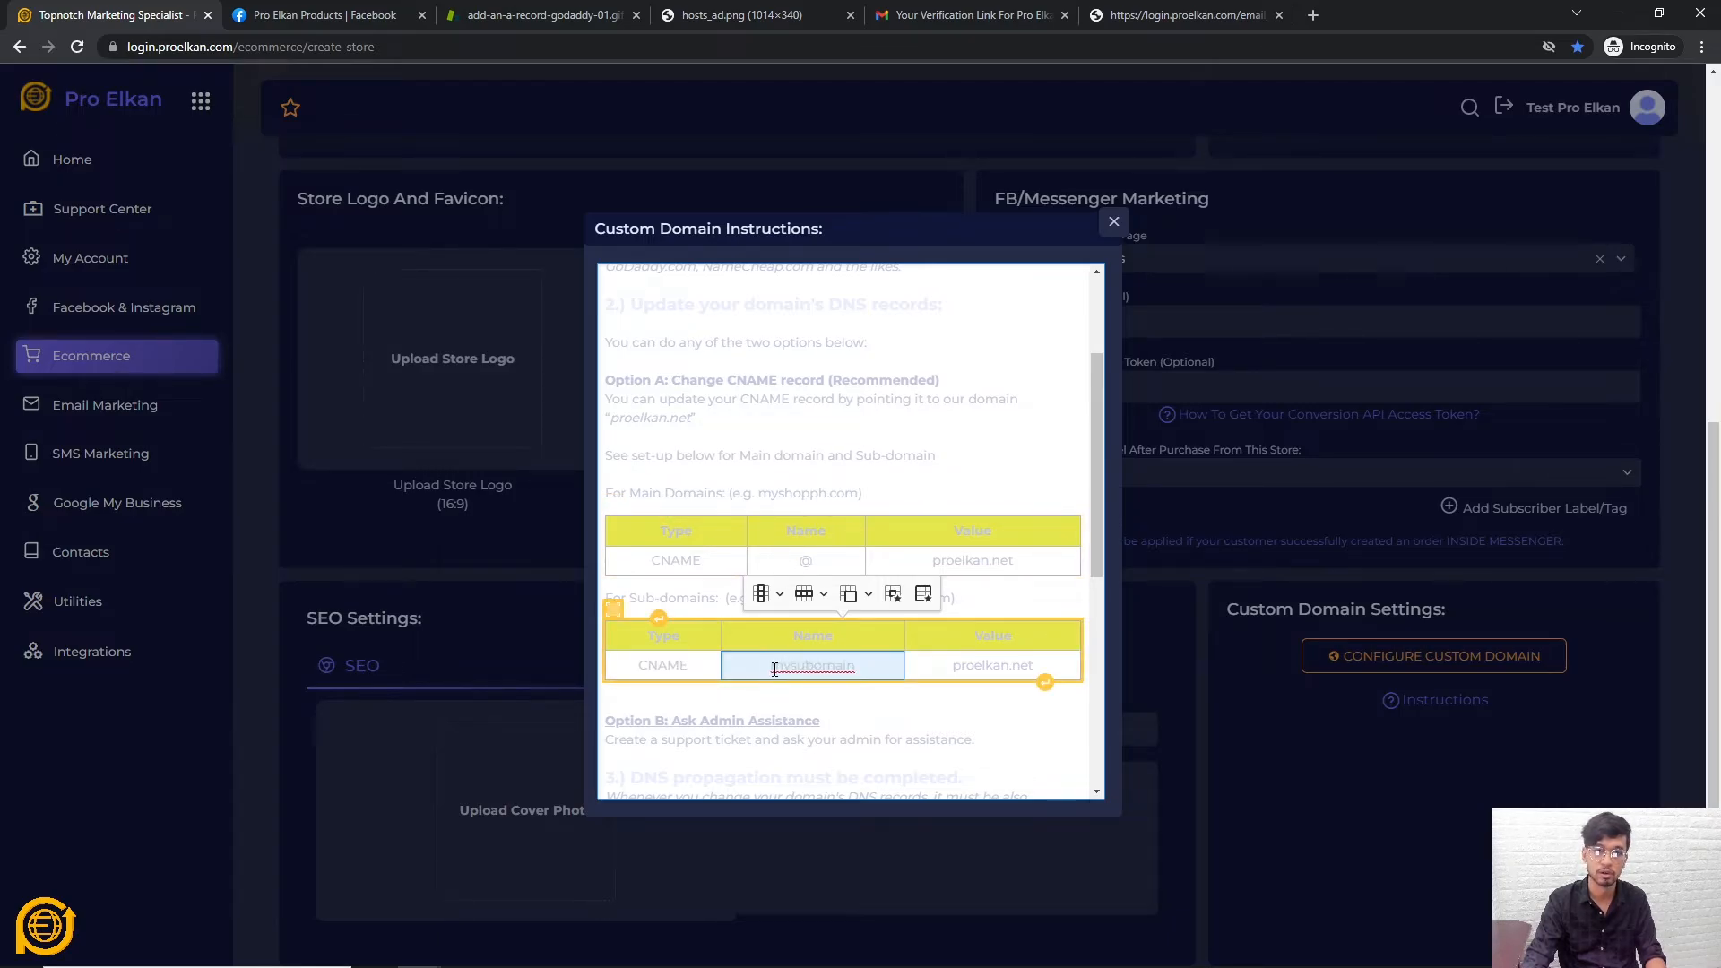
{"action": "left_click", "coordinate": [205, 47]}
{"action": "left_click", "coordinate": [199, 47]}
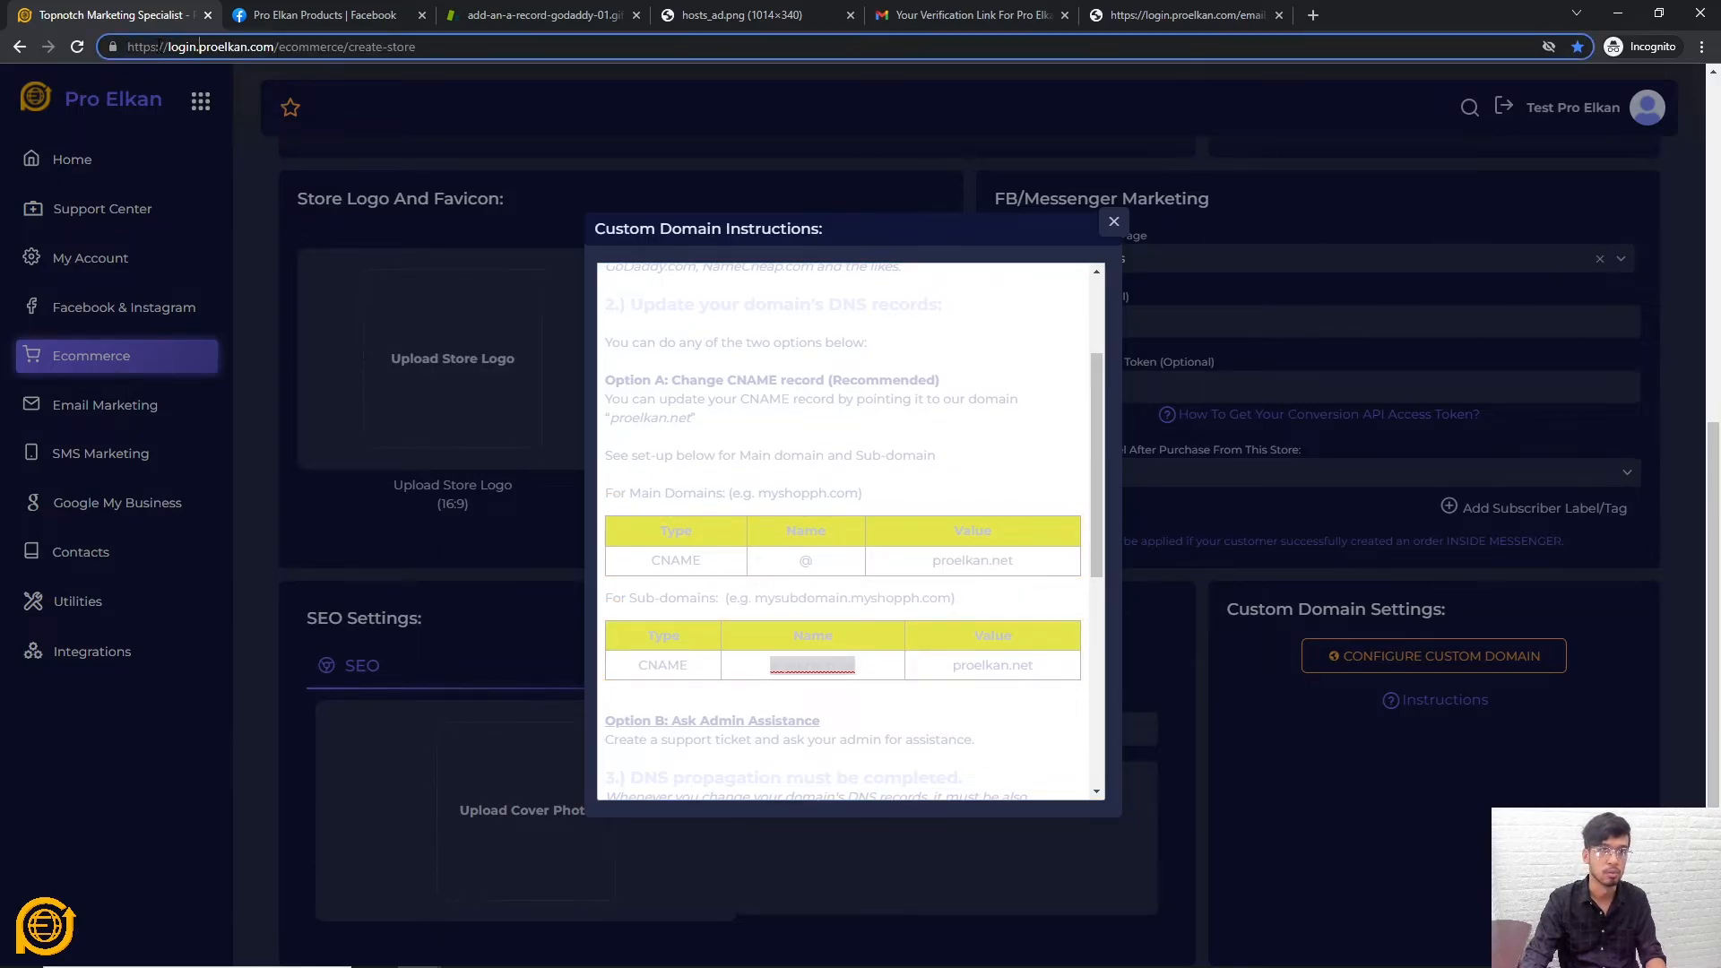
{"action": "left_click_drag", "start_coordinate": [197, 46], "coordinate": [168, 46]}
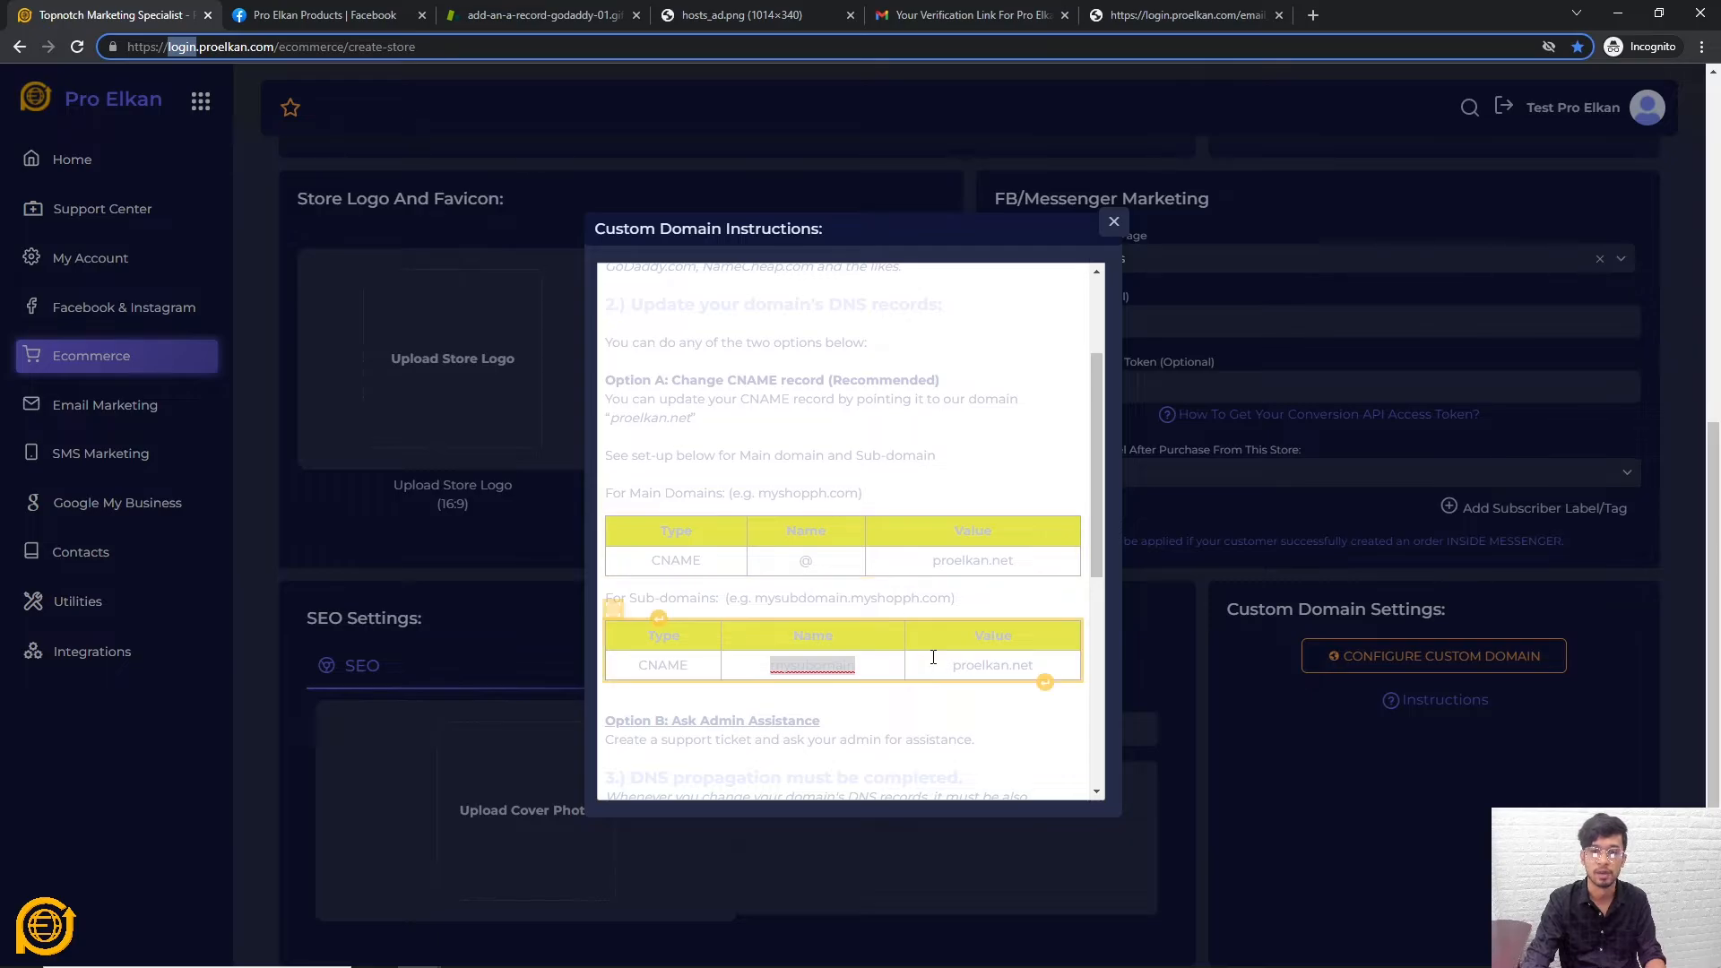
{"action": "left_click_drag", "start_coordinate": [950, 665], "coordinate": [1037, 681]}
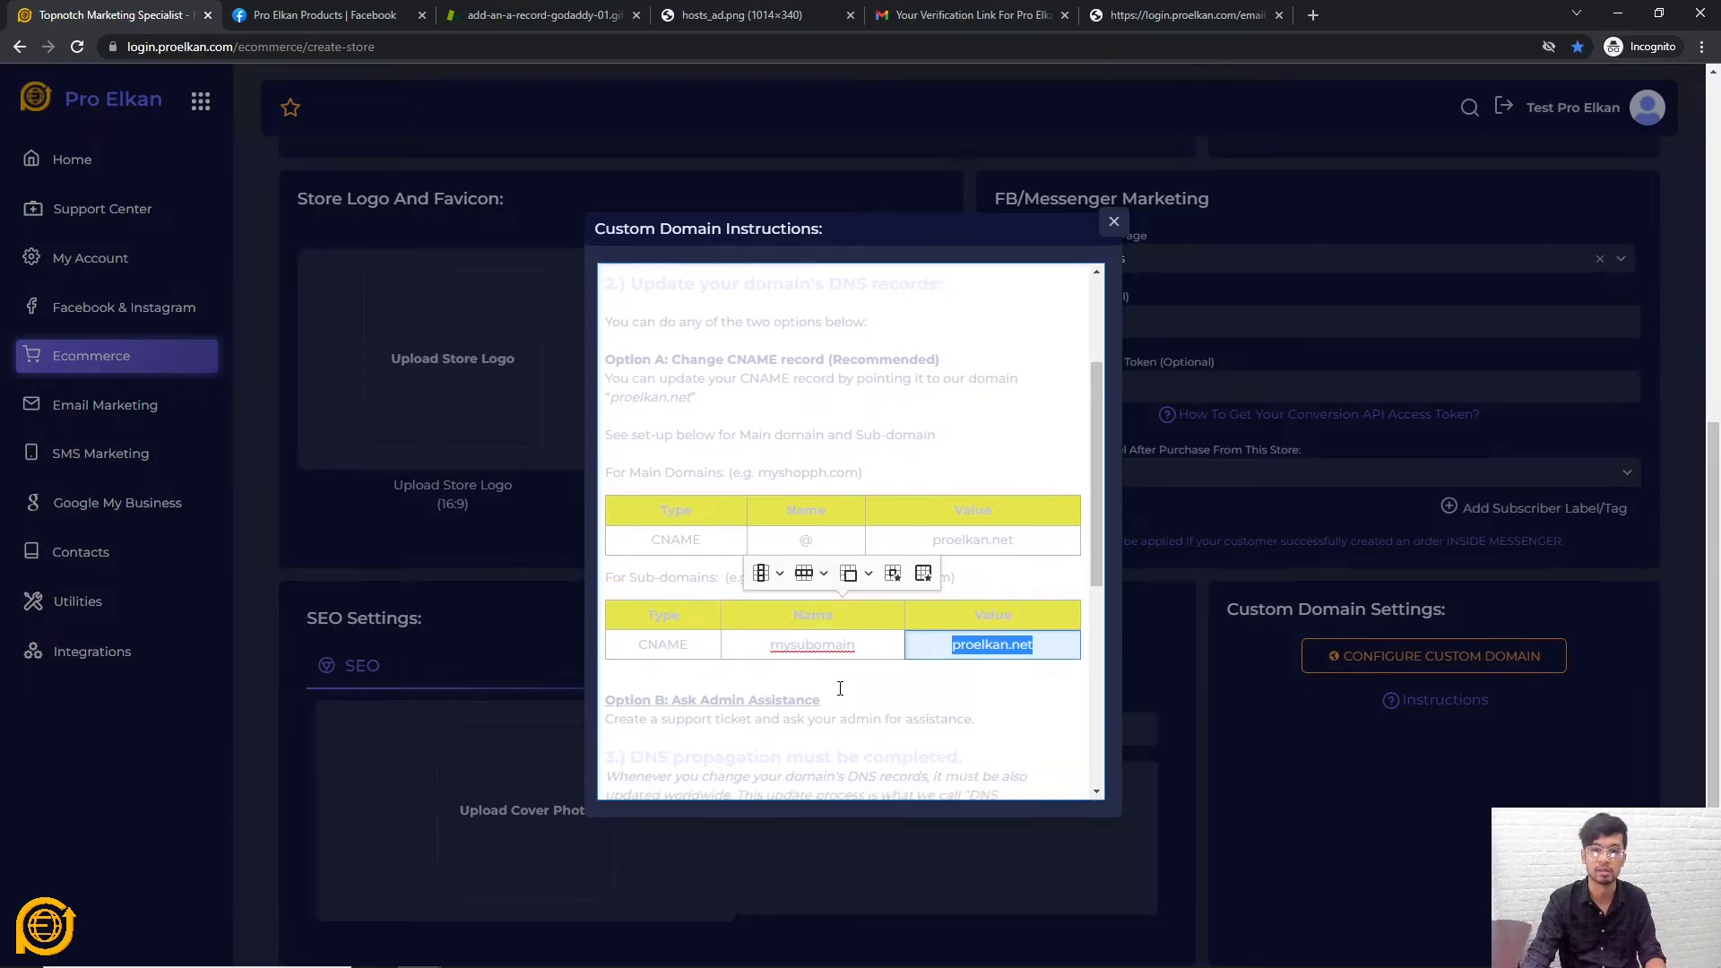
Close the Custom Domain Instructions dialog
{"action": "scroll", "coordinate": [838, 691], "scroll_direction": "down", "scroll_amount": 3}
{"action": "scroll", "coordinate": [837, 584], "scroll_direction": "up", "scroll_amount": 5}
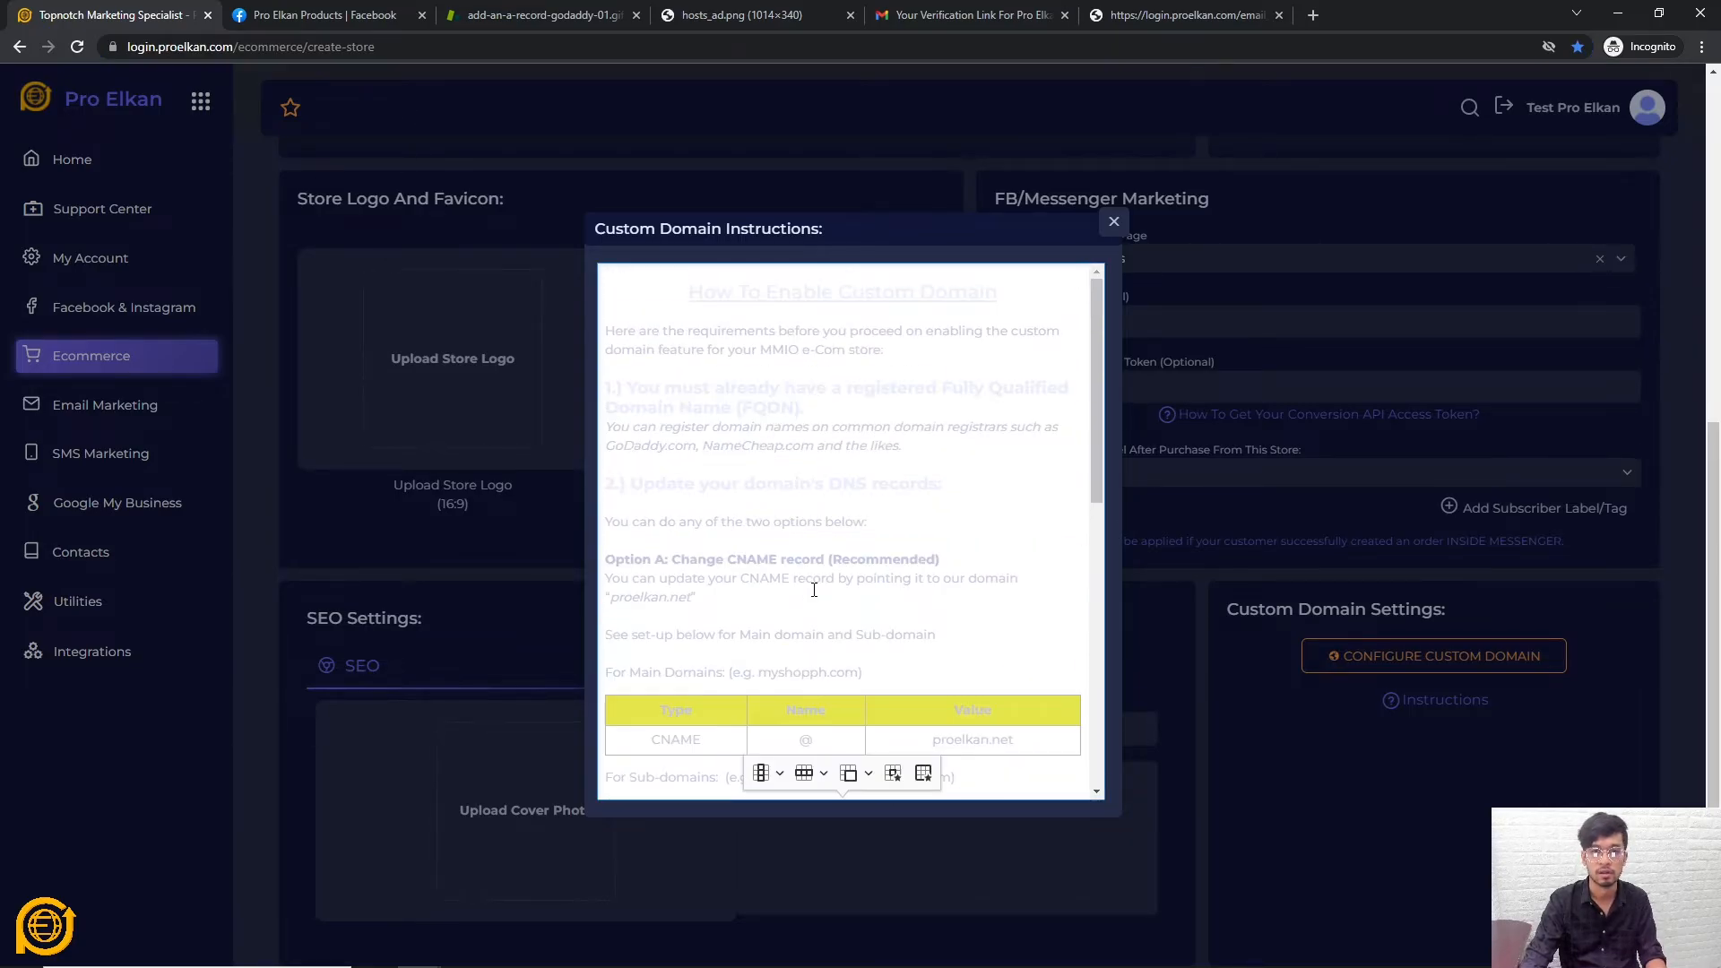
{"action": "left_click", "coordinate": [1112, 227]}
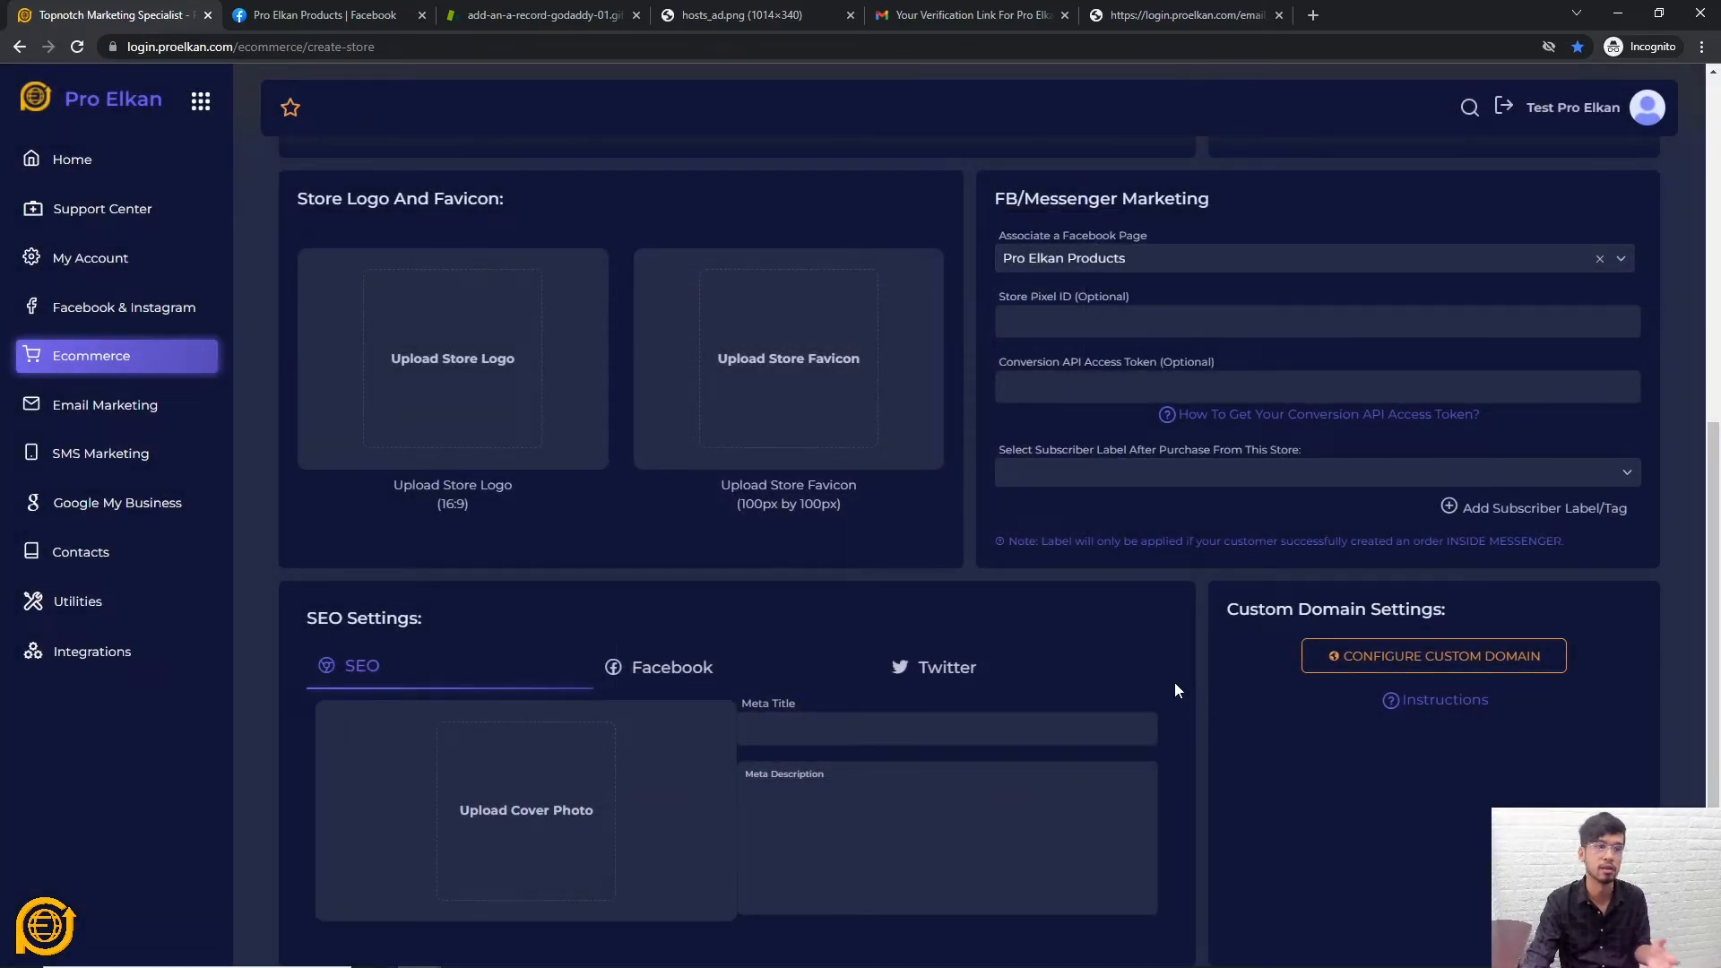
Show the Facebook tab of the SEO Settings panel
{"action": "scroll", "coordinate": [1178, 627], "scroll_direction": "down", "scroll_amount": 2}
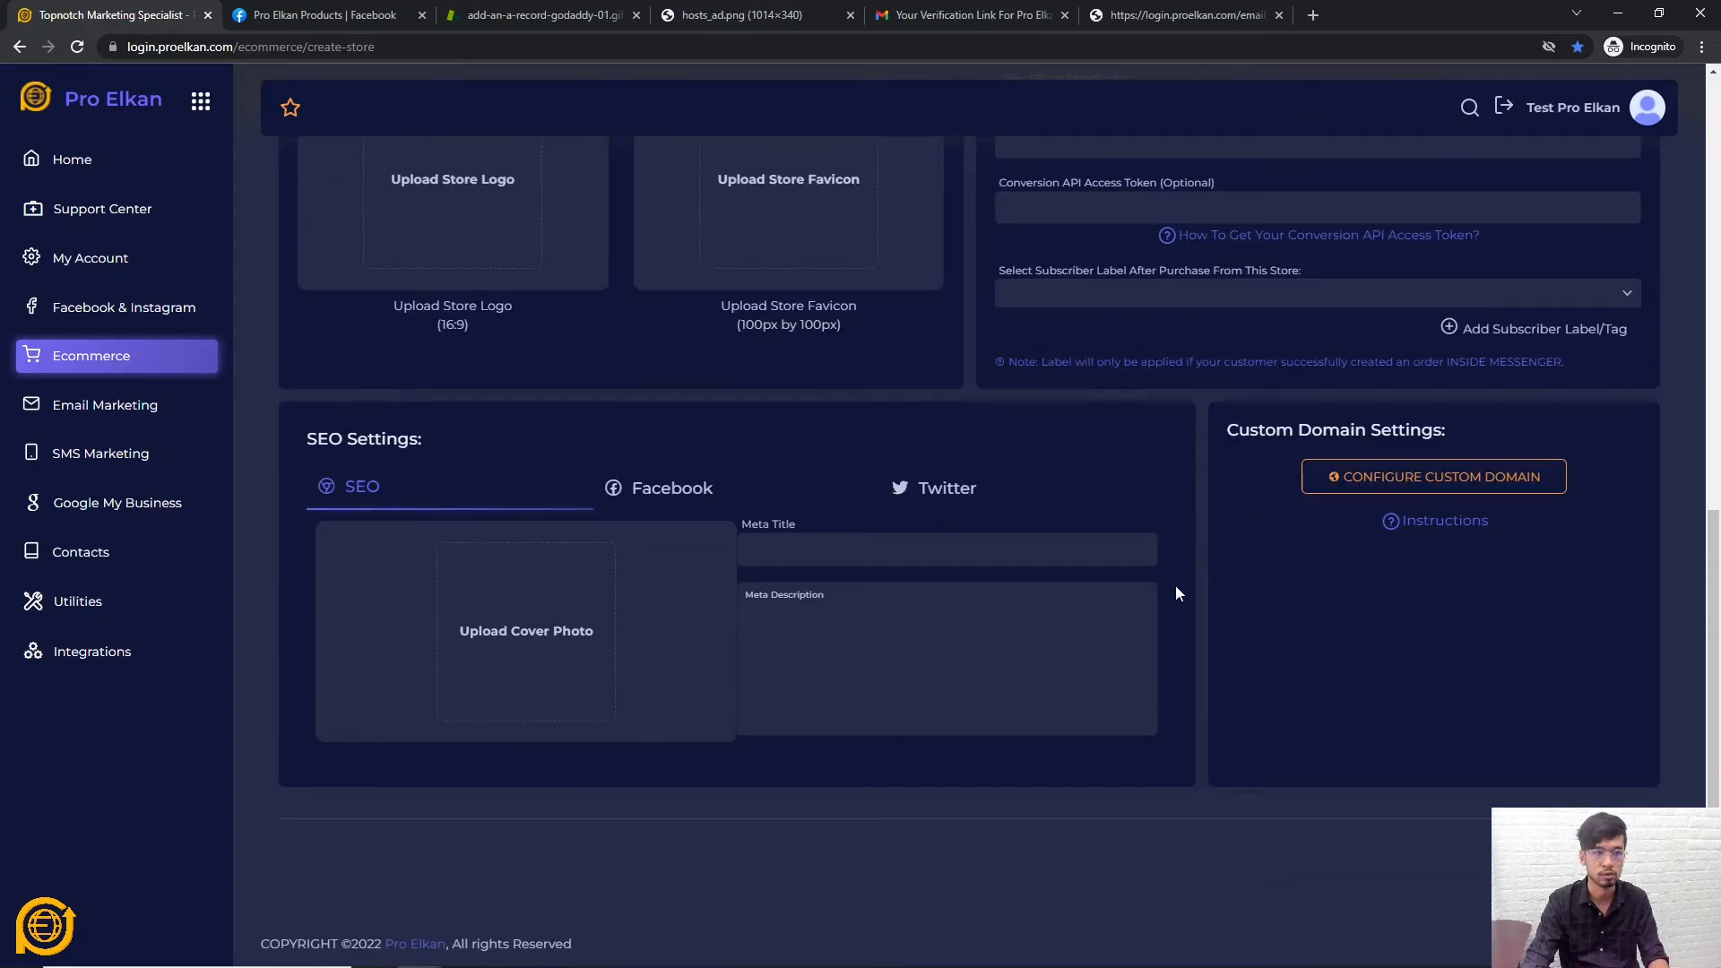
{"action": "scroll", "coordinate": [1178, 595], "scroll_direction": "up", "scroll_amount": 3}
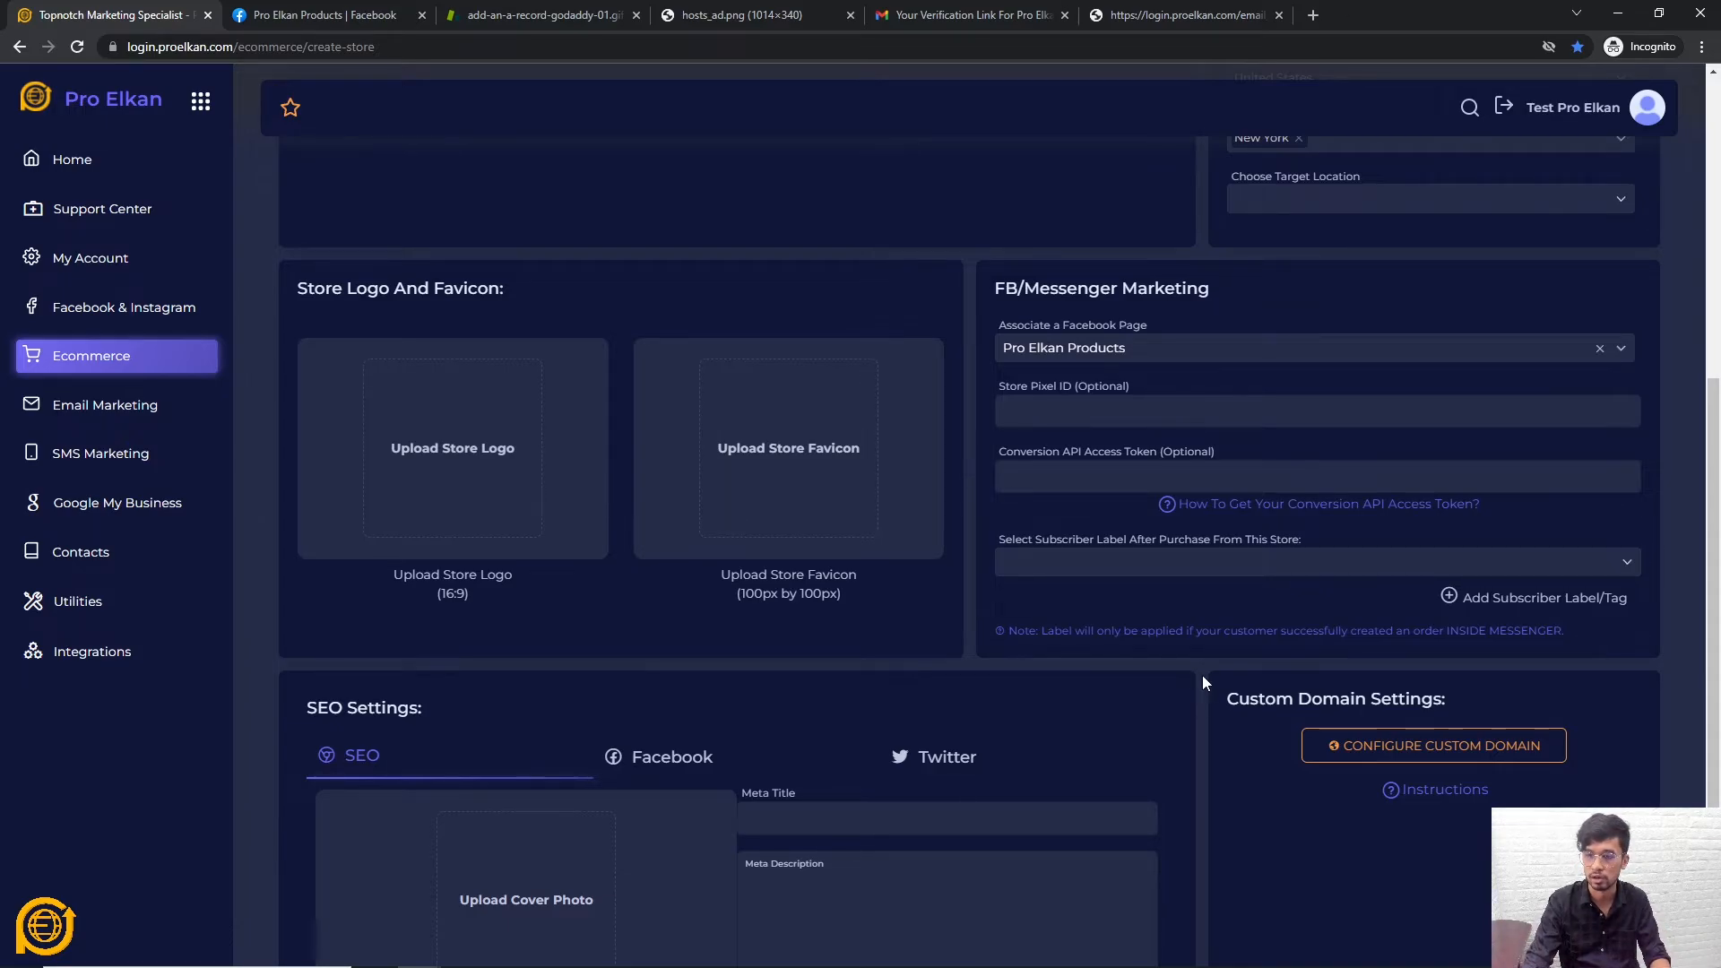
{"action": "scroll", "coordinate": [1203, 675], "scroll_direction": "down", "scroll_amount": 3}
{"action": "scroll", "coordinate": [1208, 674], "scroll_direction": "up", "scroll_amount": 5}
{"action": "scroll", "coordinate": [1204, 670], "scroll_direction": "down", "scroll_amount": 4}
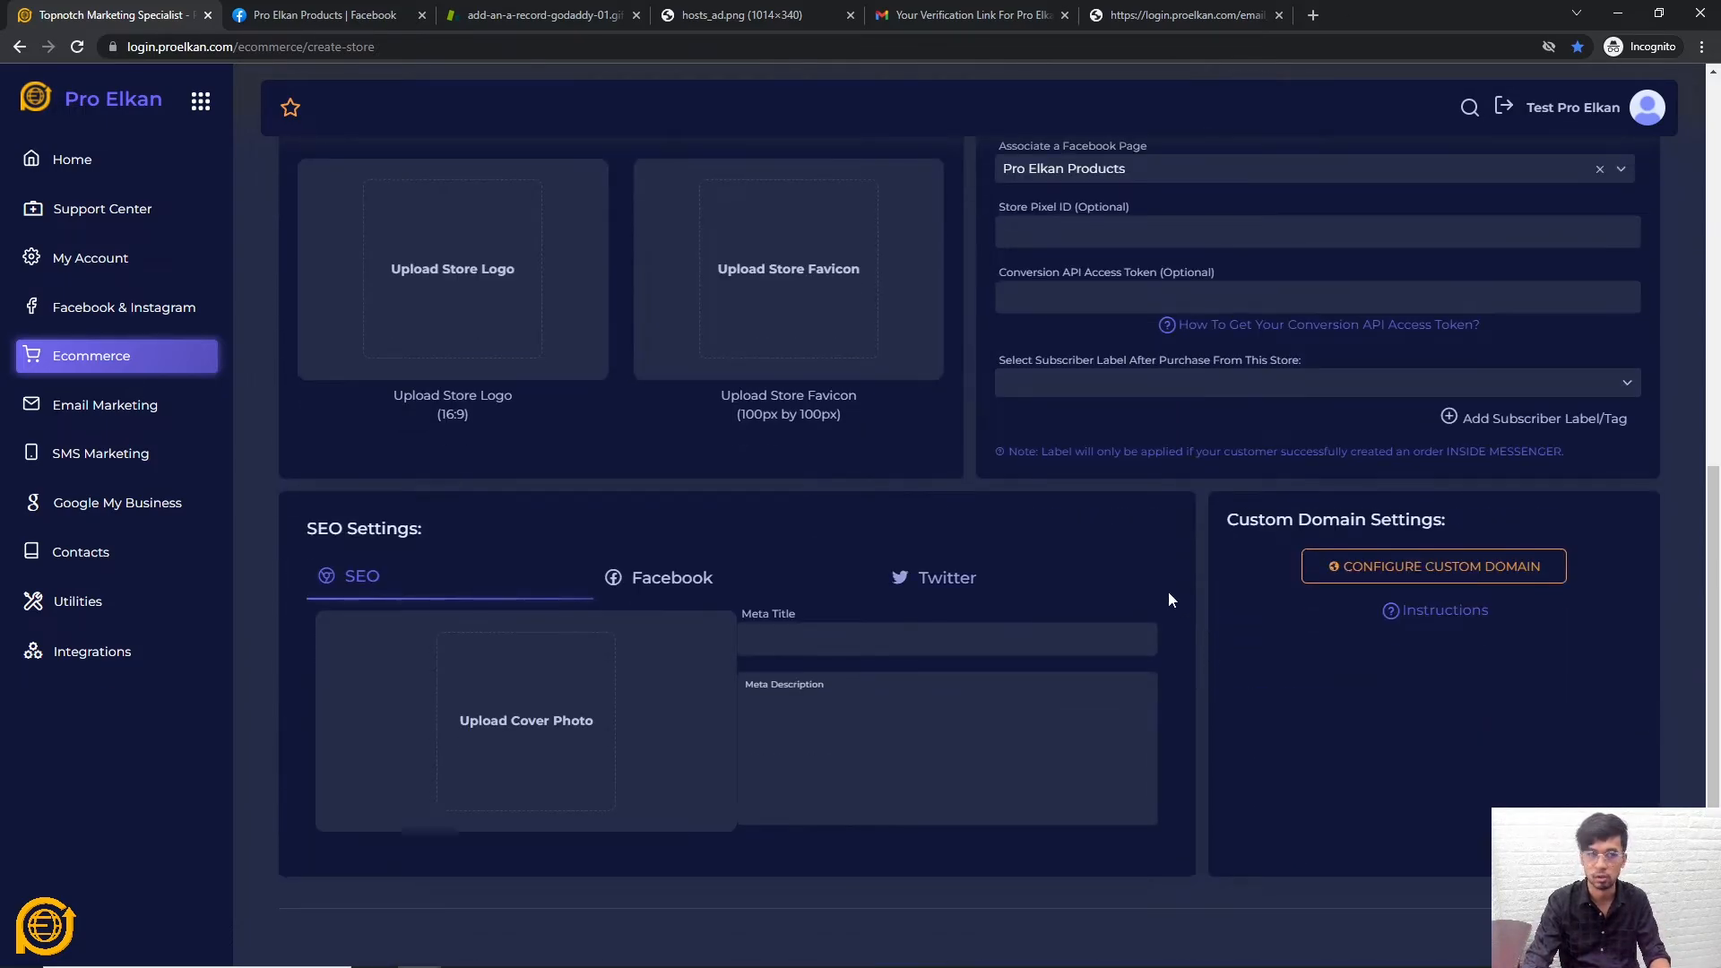
{"action": "scroll", "coordinate": [1198, 495], "scroll_direction": "up", "scroll_amount": 8}
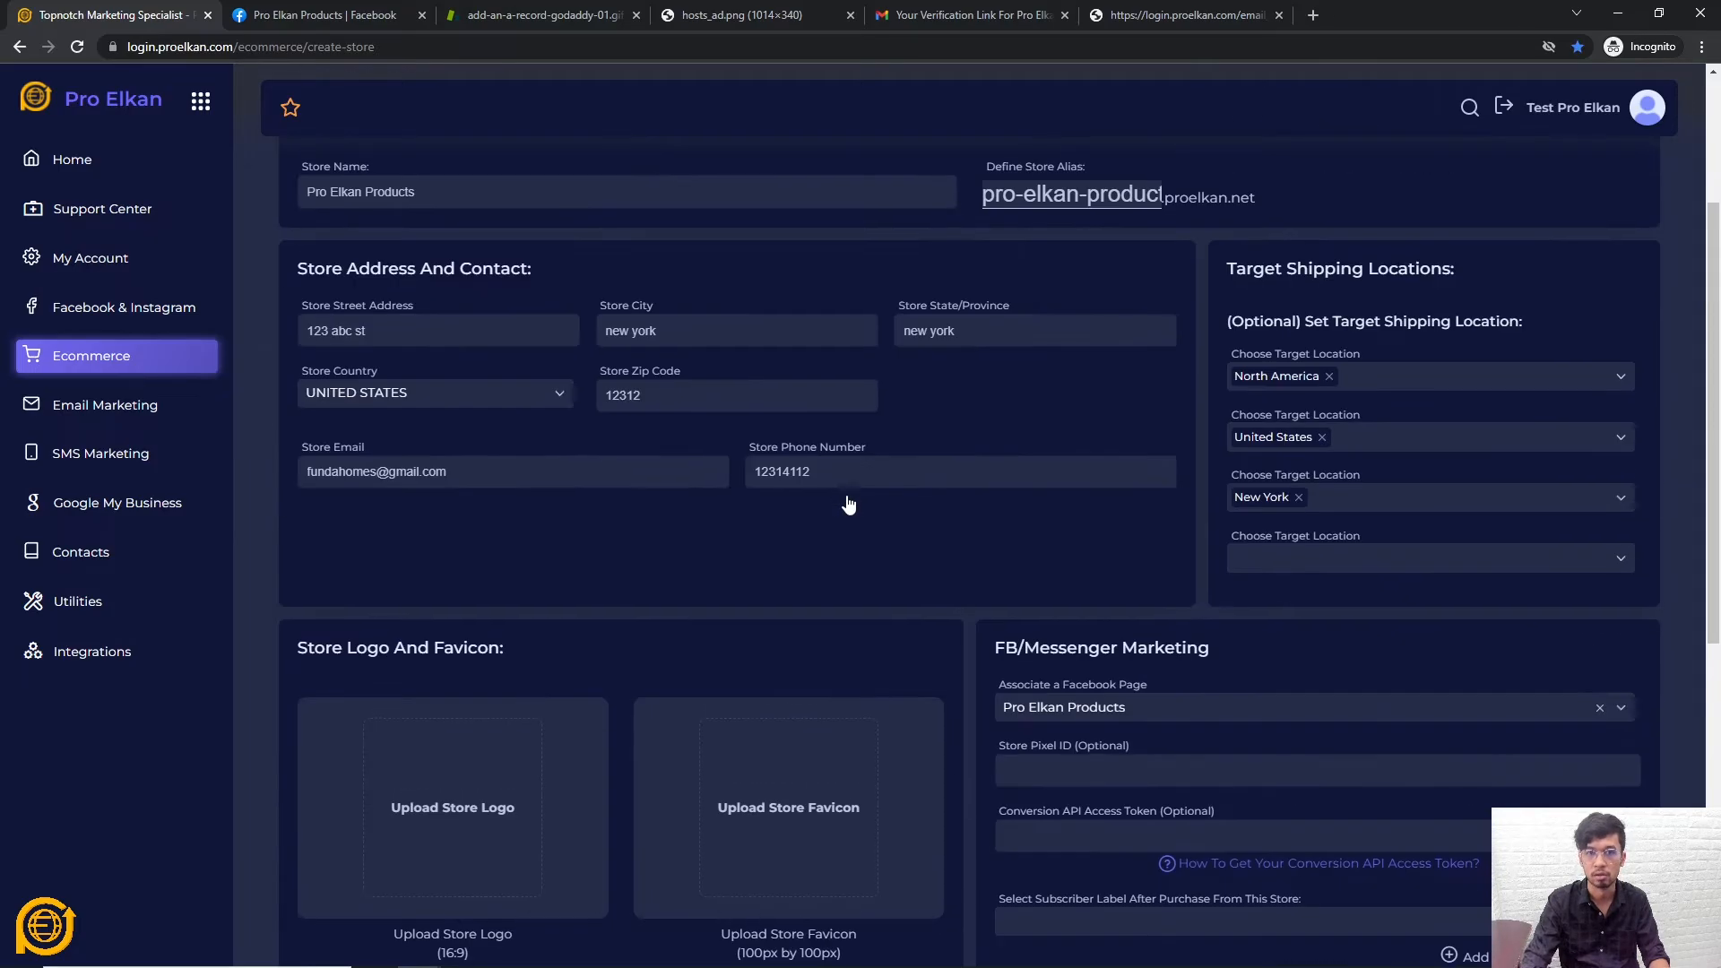
{"action": "scroll", "coordinate": [847, 495], "scroll_direction": "down", "scroll_amount": 5}
{"action": "scroll", "coordinate": [1111, 520], "scroll_direction": "down", "scroll_amount": 5}
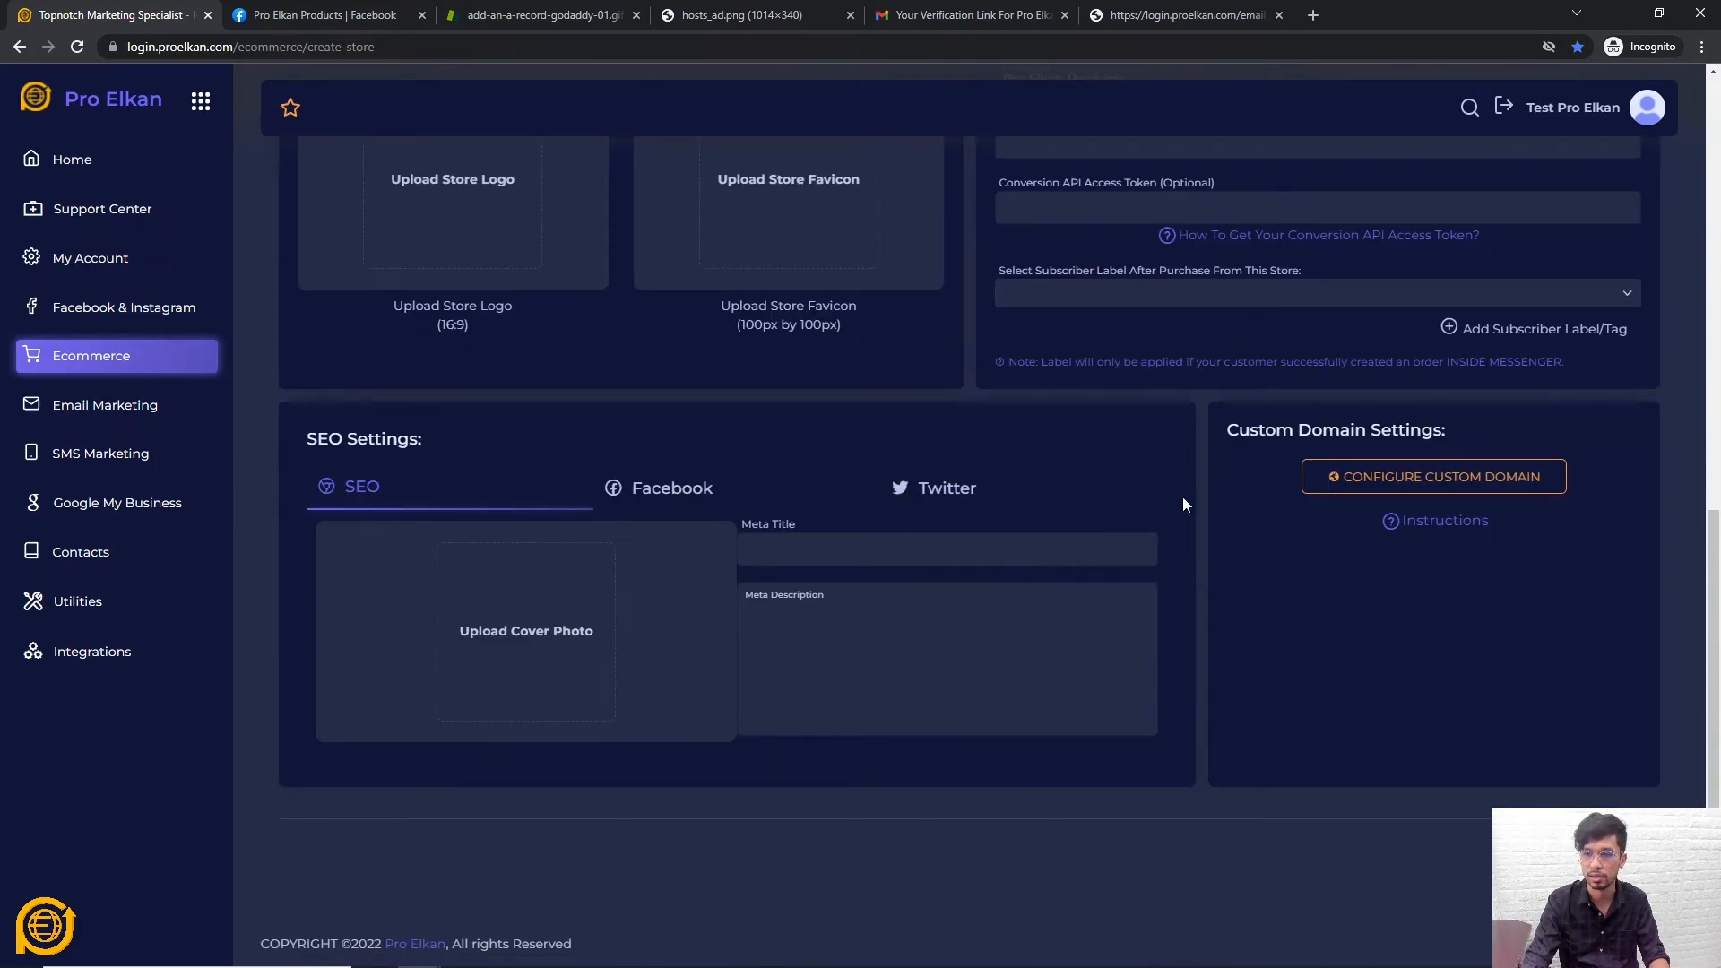
{"action": "scroll", "coordinate": [1192, 520], "scroll_direction": "up", "scroll_amount": 4}
{"action": "scroll", "coordinate": [1184, 547], "scroll_direction": "down", "scroll_amount": 4}
{"action": "scroll", "coordinate": [1174, 561], "scroll_direction": "up", "scroll_amount": 1}
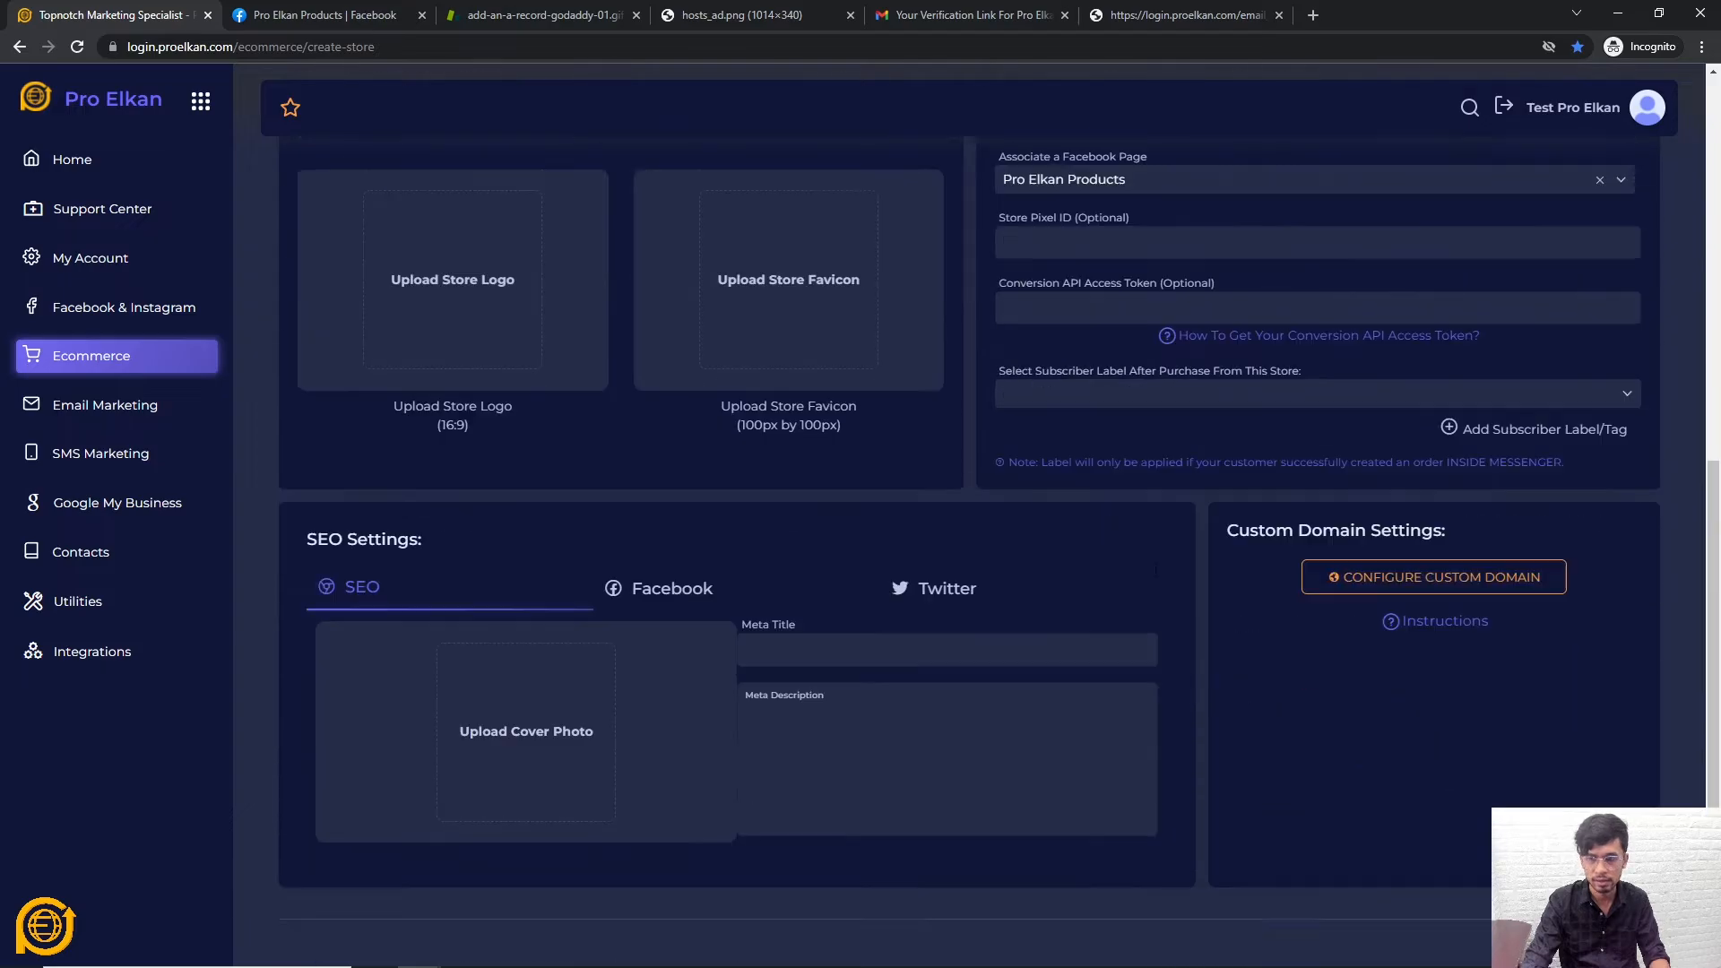
{"action": "scroll", "coordinate": [1218, 852], "scroll_direction": "down", "scroll_amount": 1}
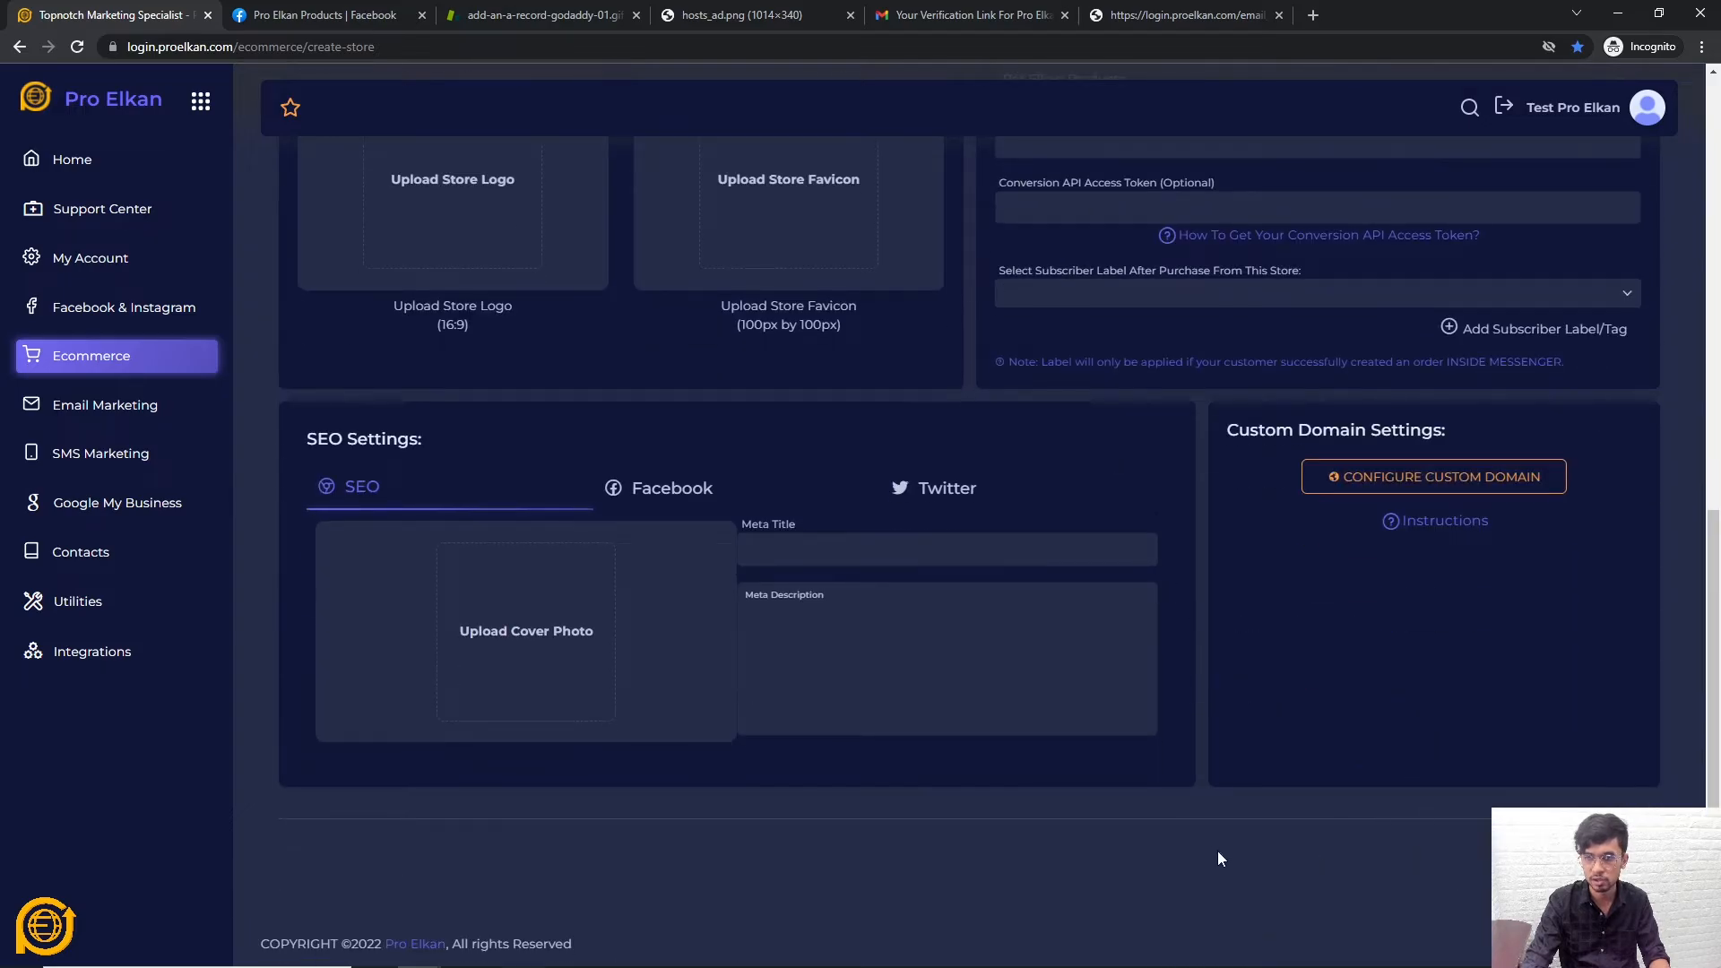
{"action": "left_click", "coordinate": [664, 494]}
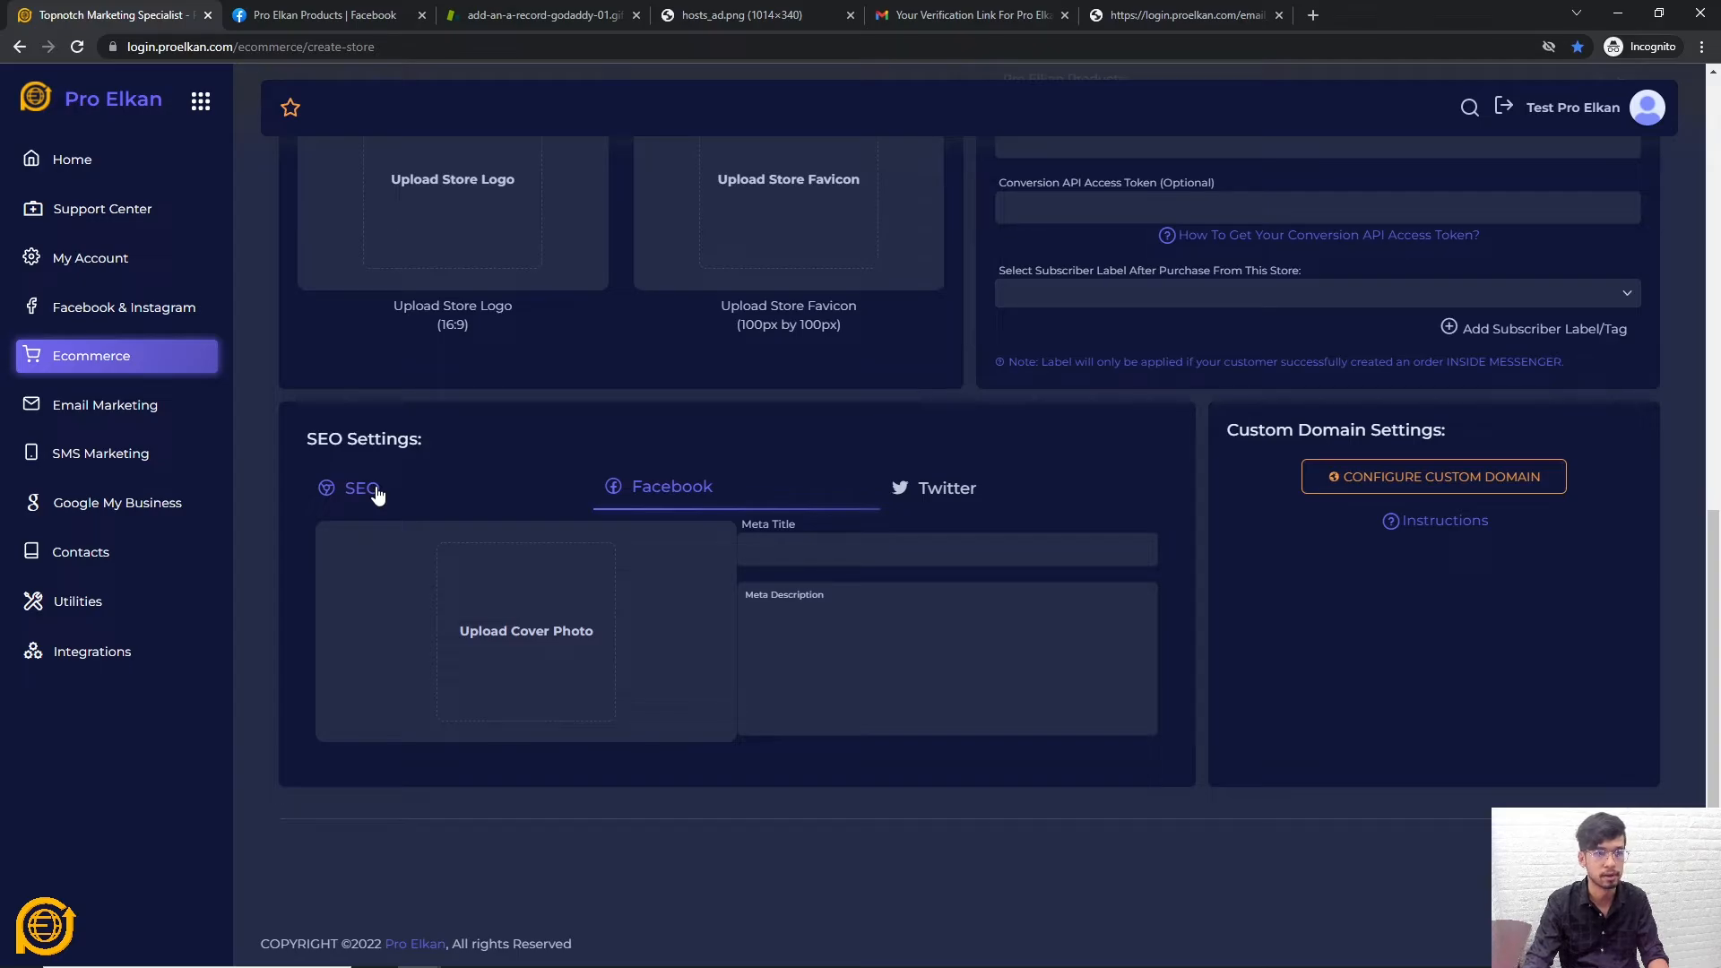
{"action": "scroll", "coordinate": [492, 512], "scroll_direction": "up", "scroll_amount": 2}
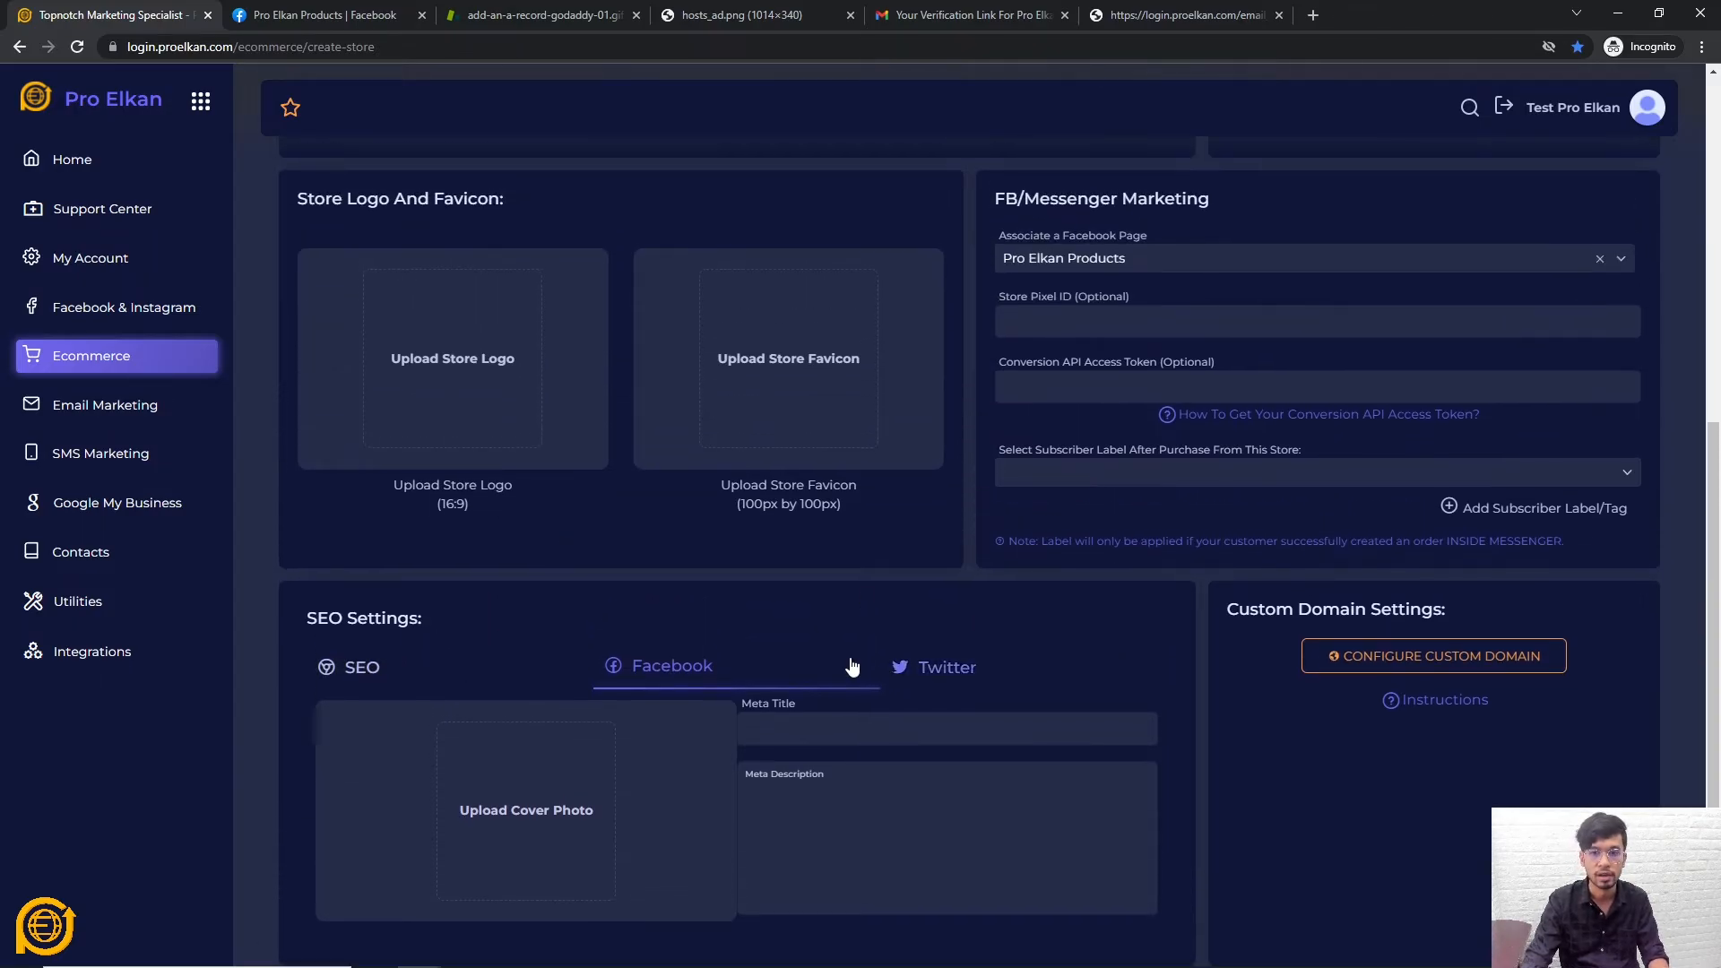
{"action": "scroll", "coordinate": [628, 609], "scroll_direction": "down", "scroll_amount": 1}
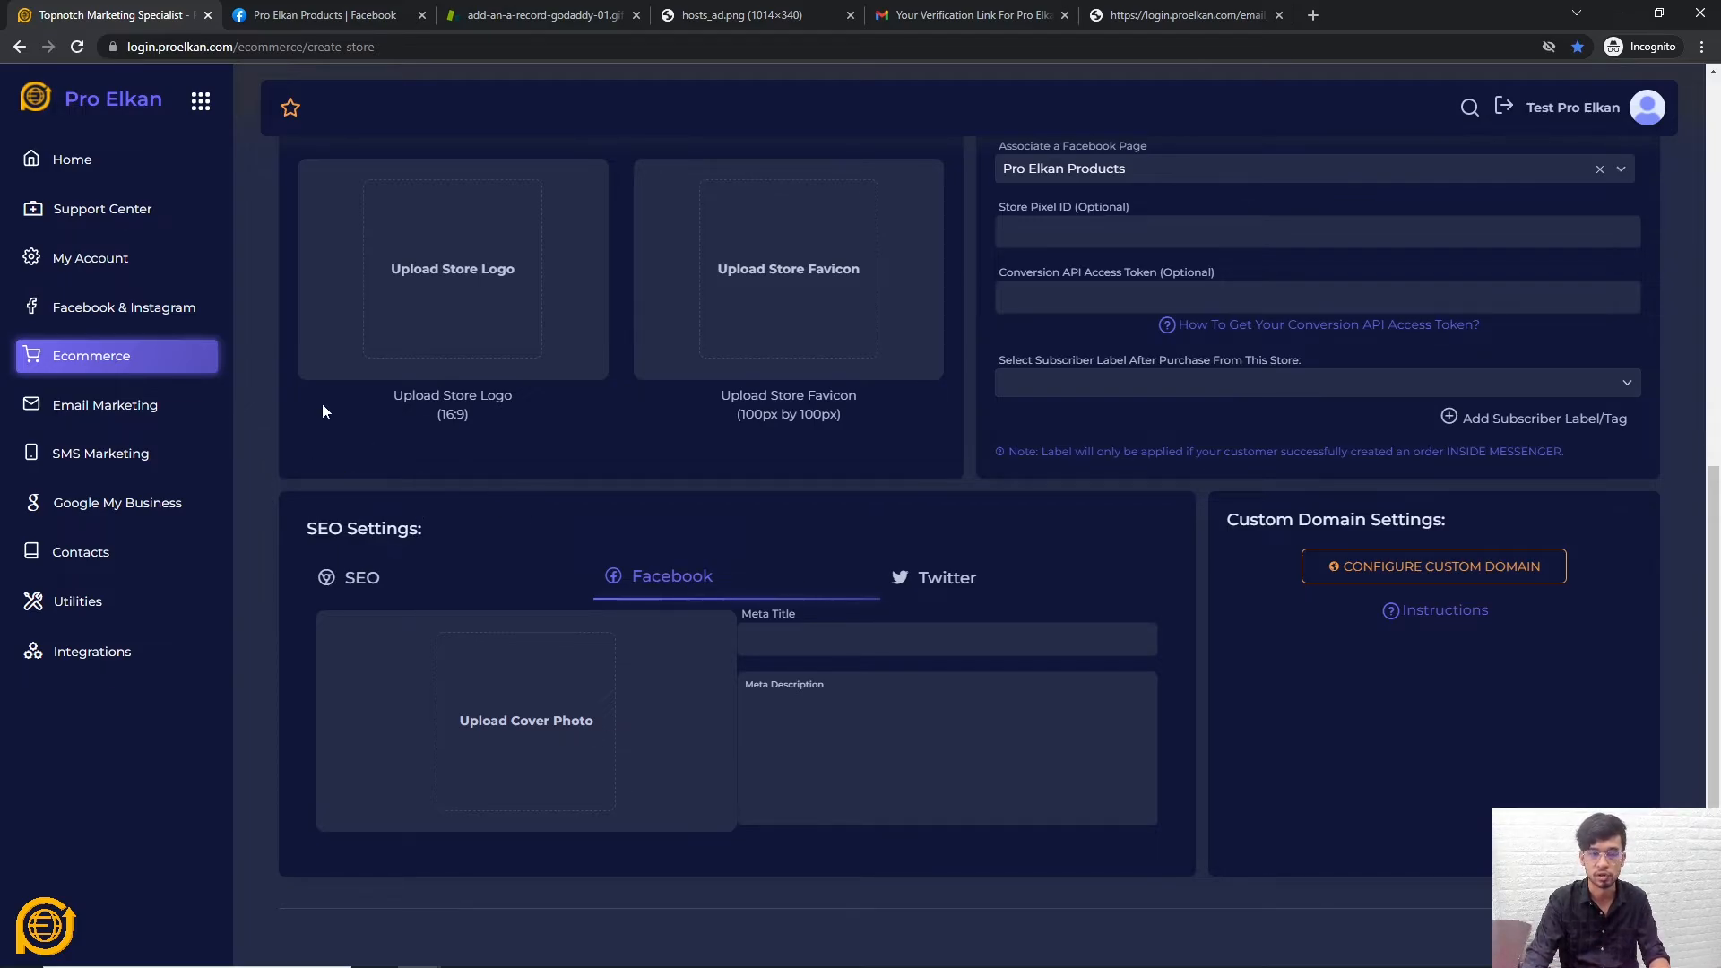
{"action": "scroll", "coordinate": [322, 518], "scroll_direction": "up", "scroll_amount": 3}
{"action": "scroll", "coordinate": [335, 530], "scroll_direction": "down", "scroll_amount": 4}
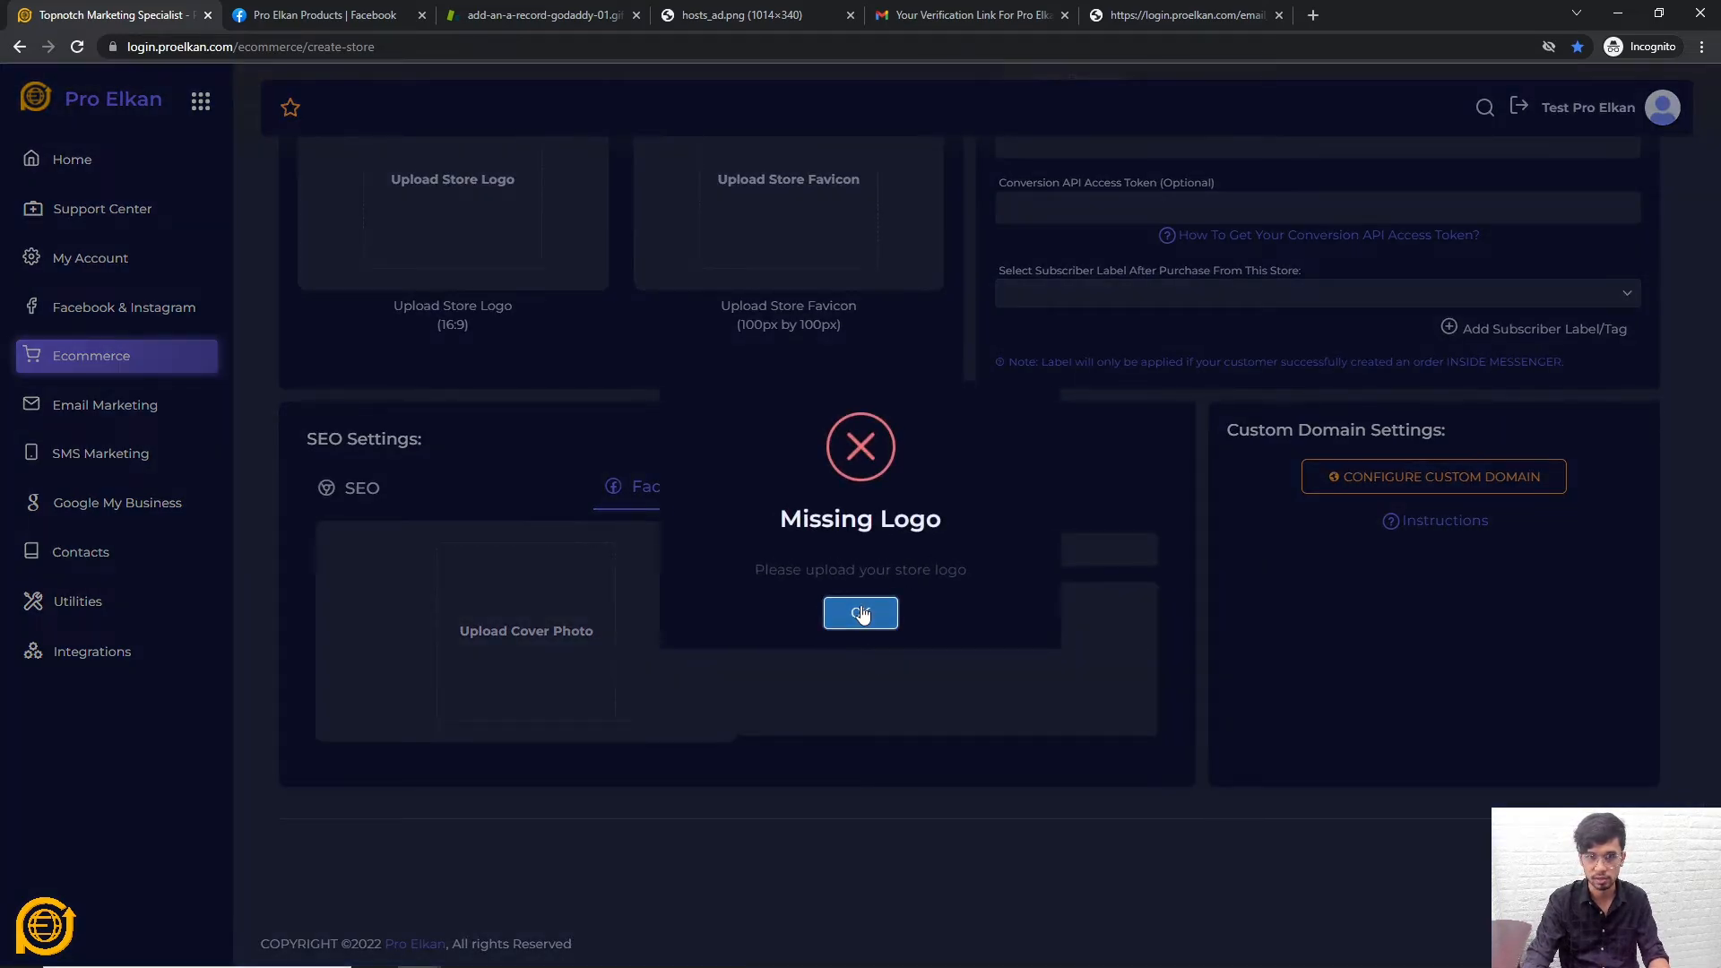
Dismiss the Missing Logo alert and upload the 'dup' image as the store logo
{"action": "left_click", "coordinate": [859, 613]}
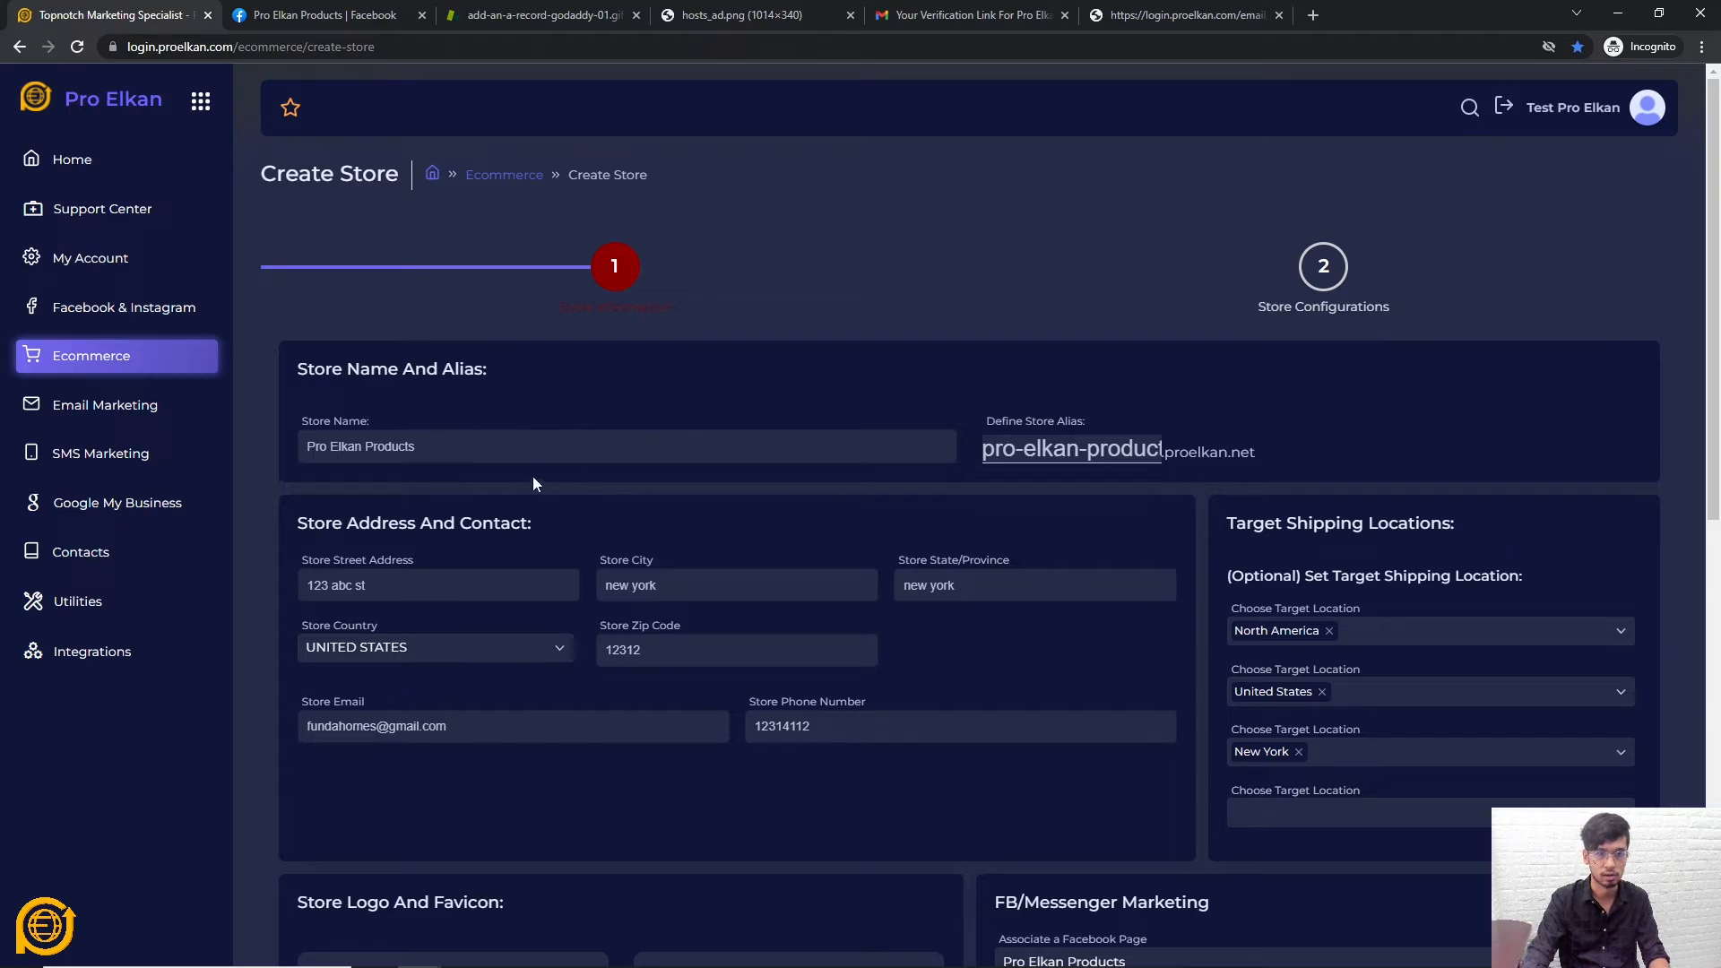
{"action": "scroll", "coordinate": [685, 466], "scroll_direction": "down", "scroll_amount": 4}
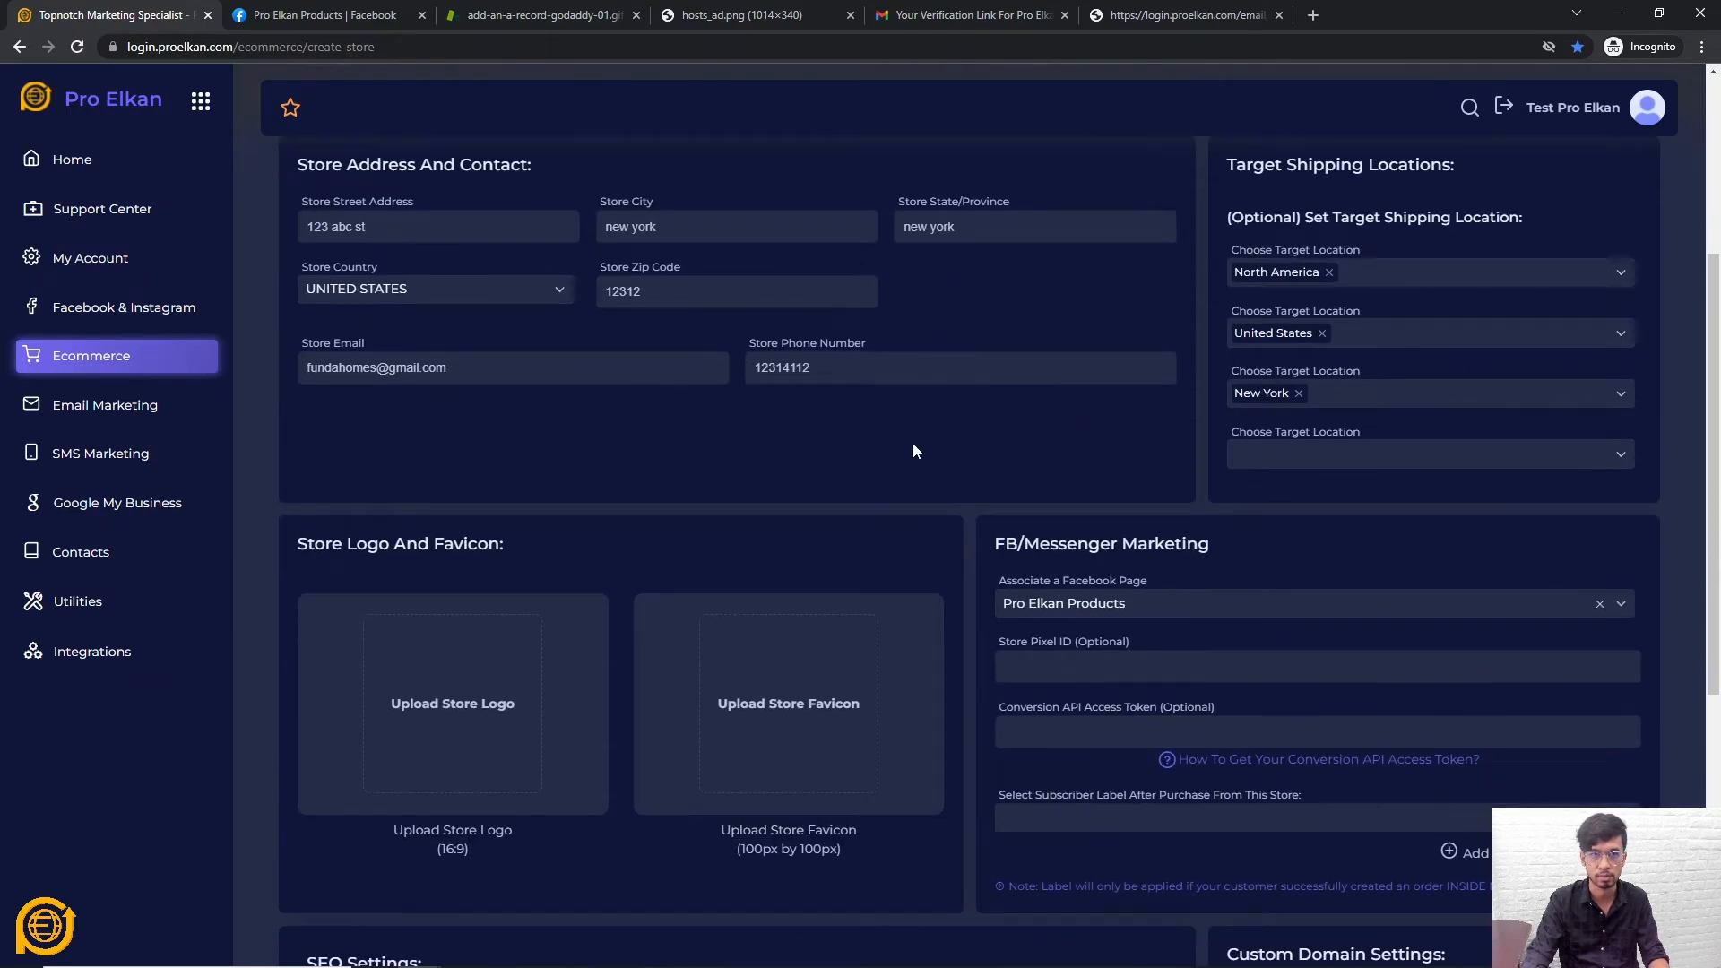
{"action": "scroll", "coordinate": [535, 442], "scroll_direction": "down", "scroll_amount": 3}
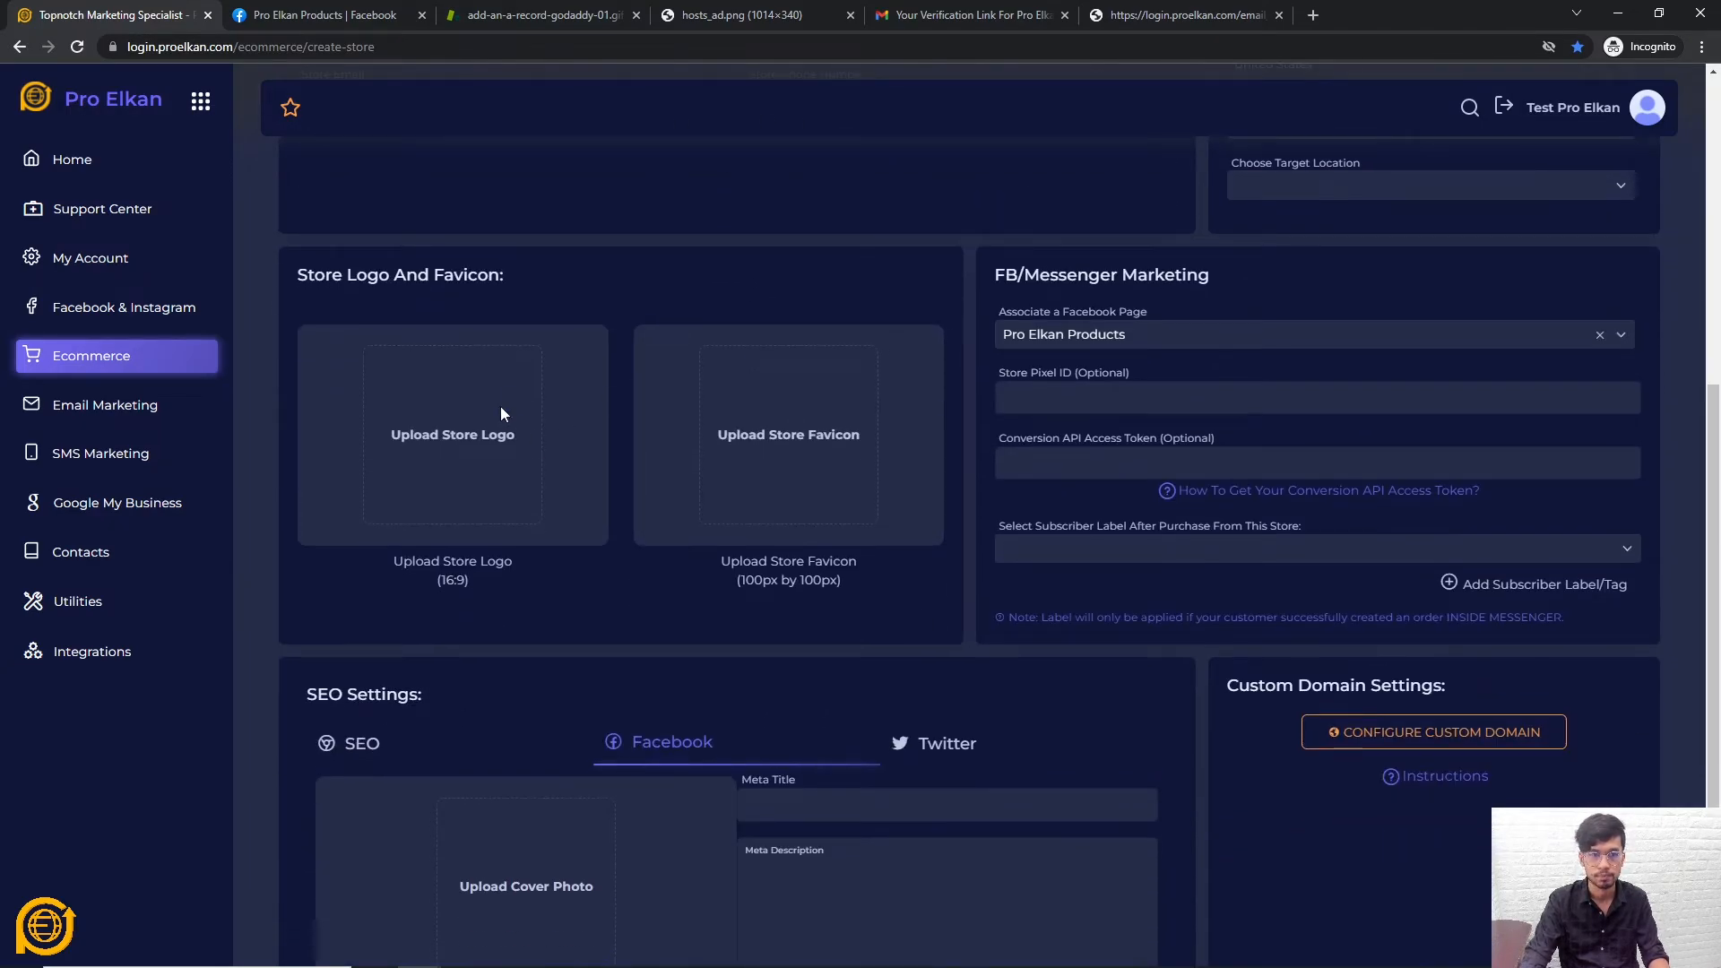
{"action": "left_click", "coordinate": [500, 408]}
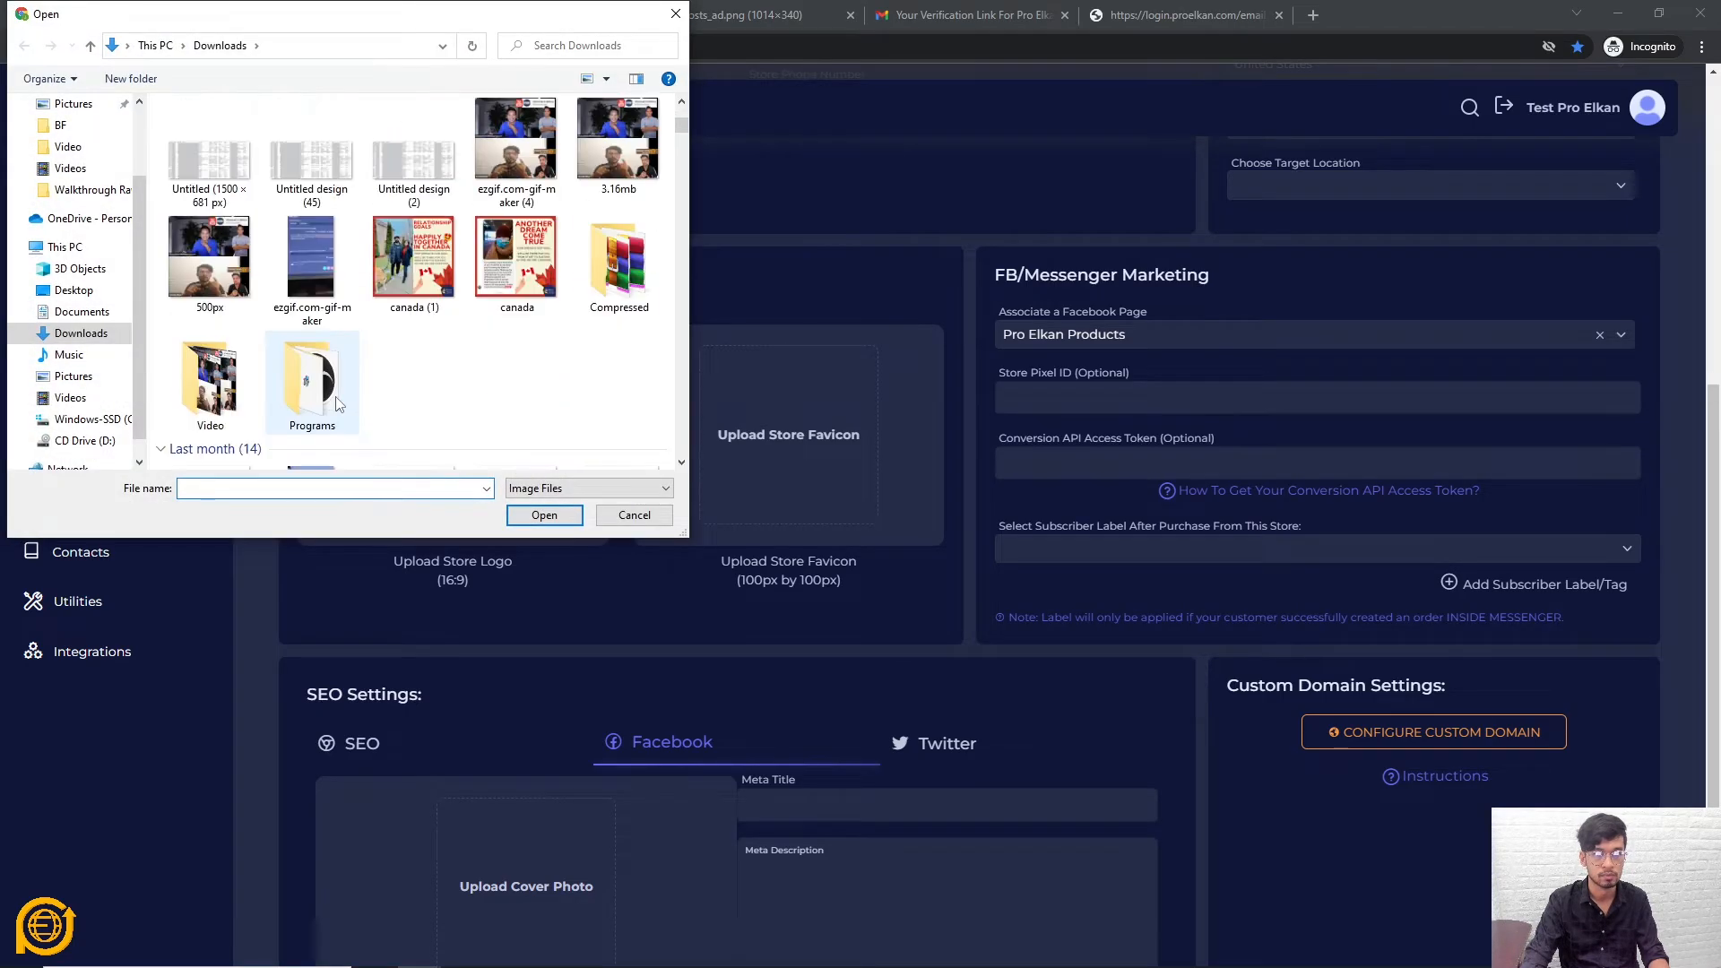
{"action": "scroll", "coordinate": [336, 397], "scroll_direction": "down", "scroll_amount": 10}
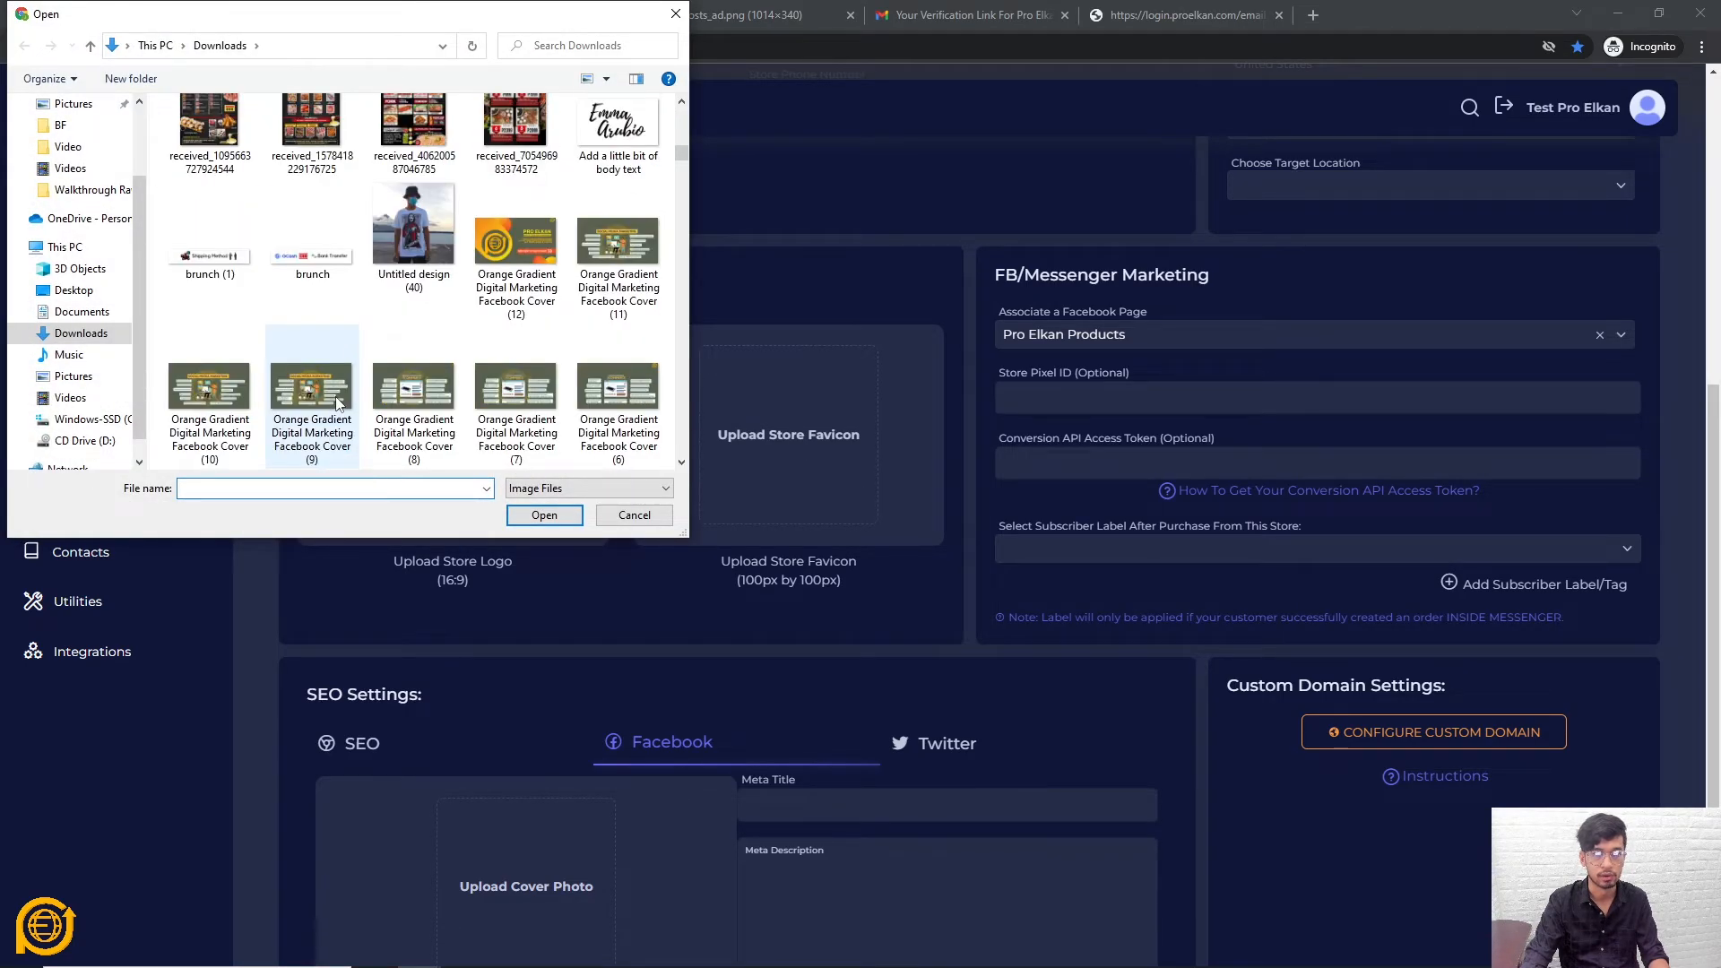
{"action": "scroll", "coordinate": [336, 396], "scroll_direction": "down", "scroll_amount": 10}
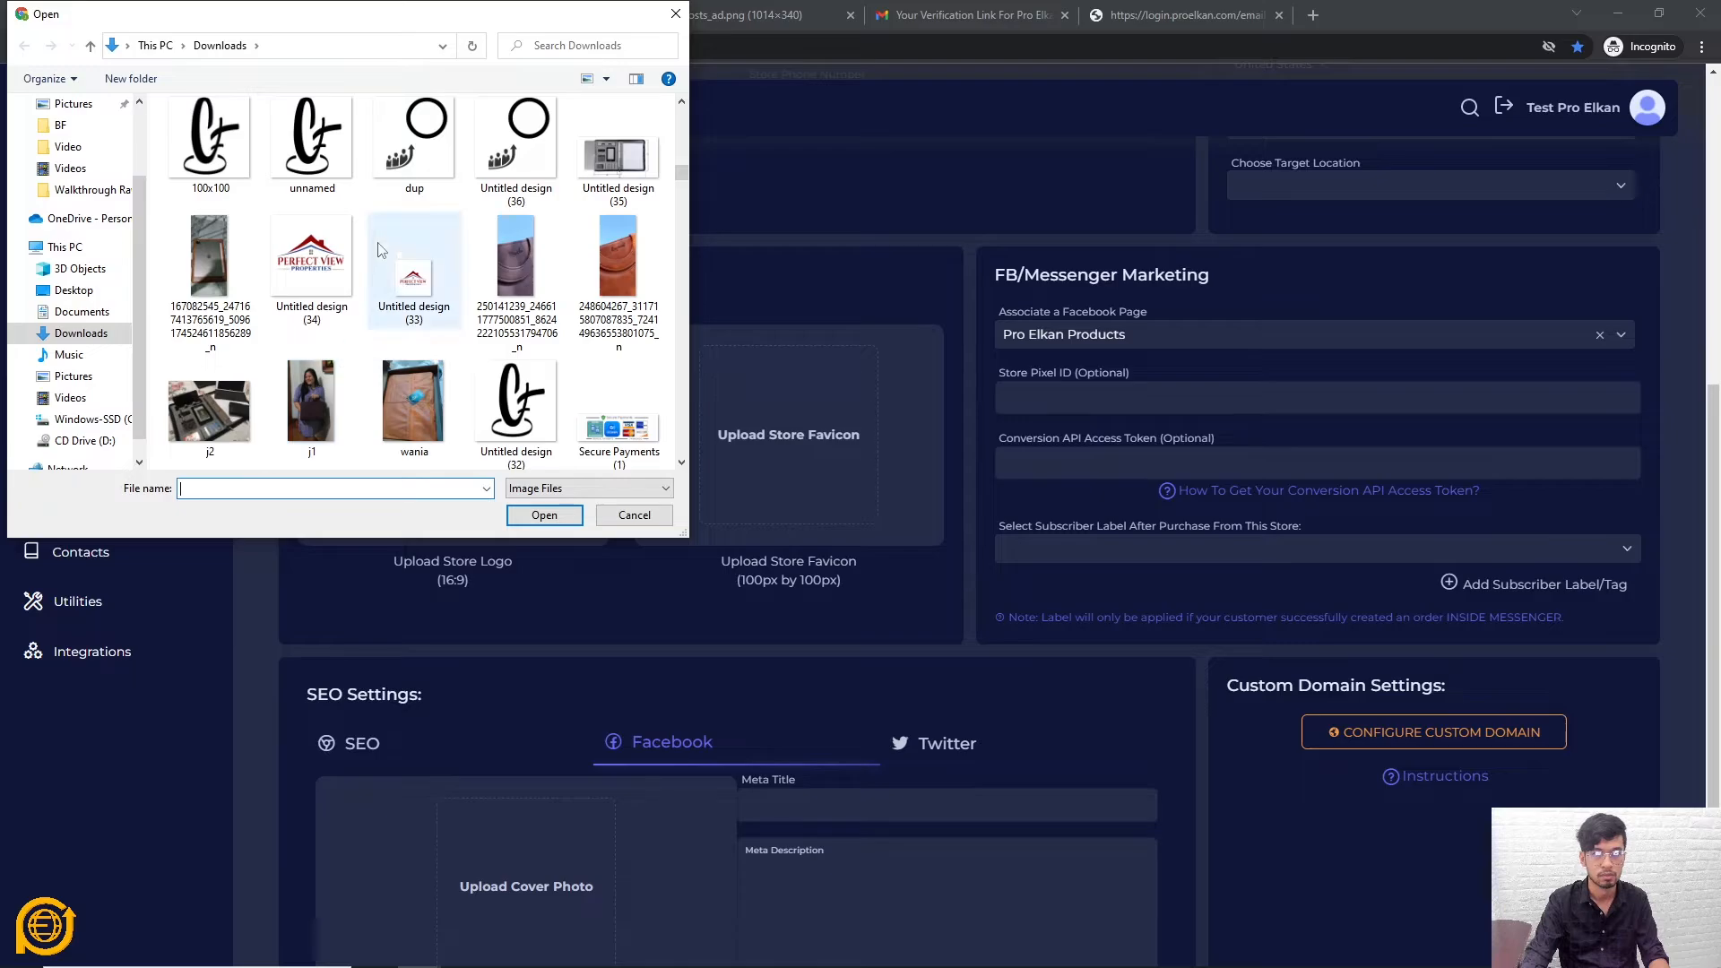
{"action": "double_click", "coordinate": [410, 157]}
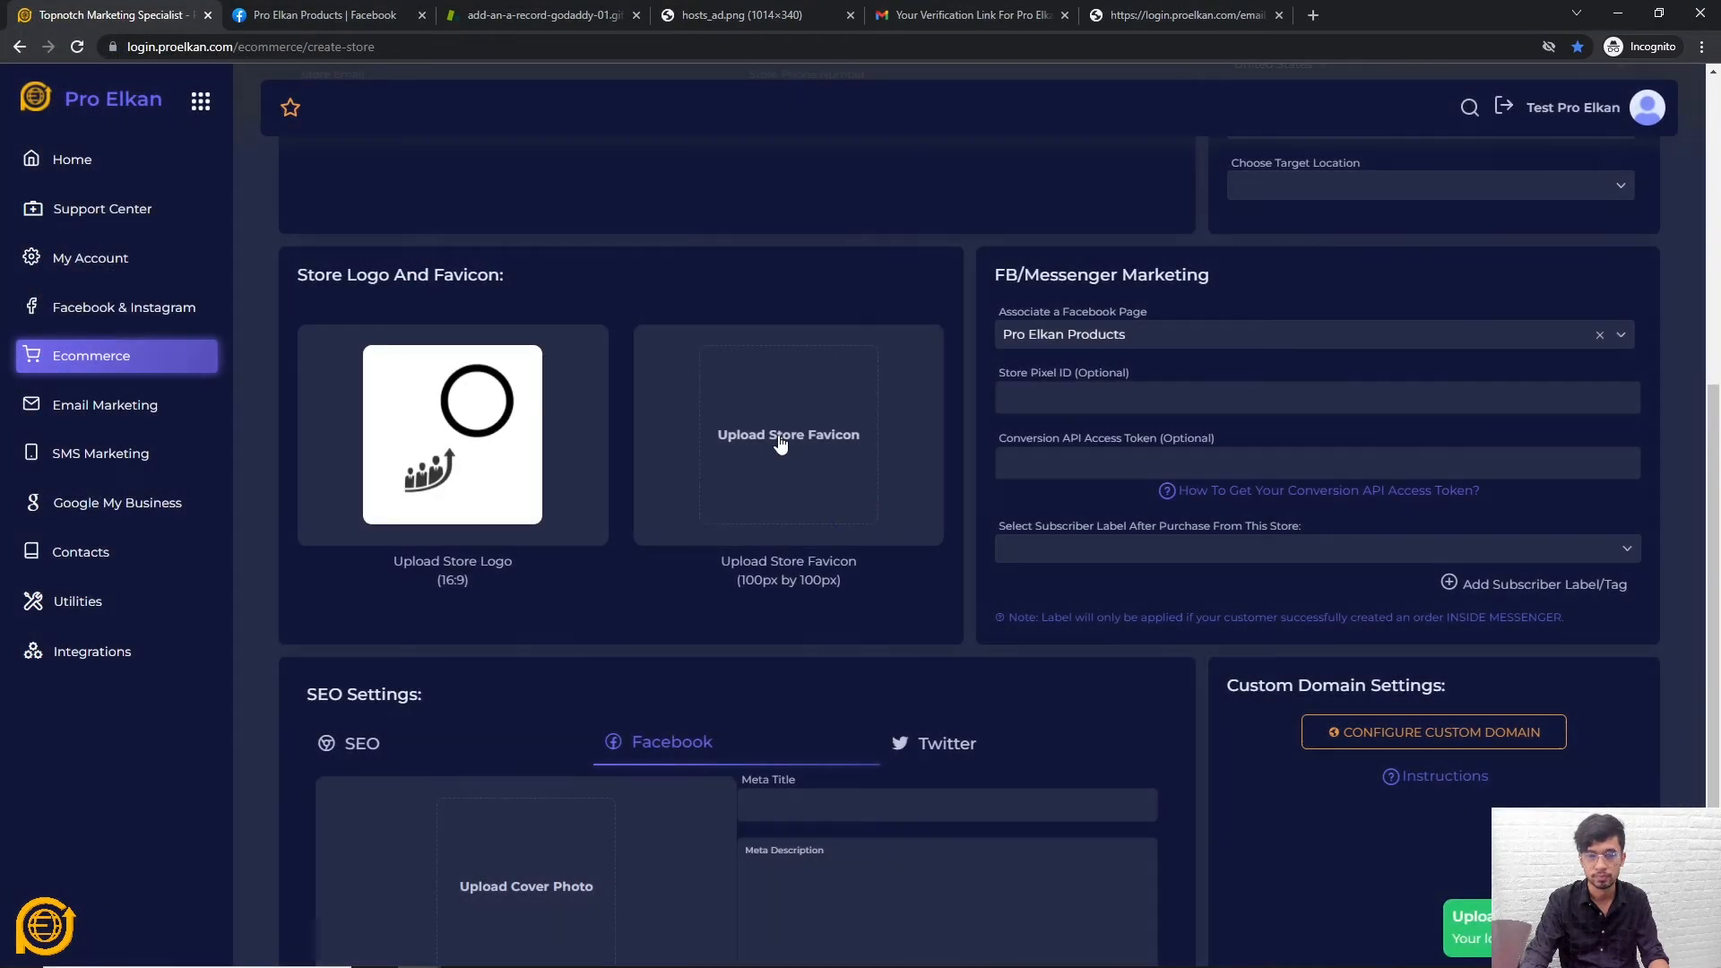
Upload the same 'dup' image as the store favicon
{"action": "left_click", "coordinate": [780, 436]}
{"action": "scroll", "coordinate": [404, 323], "scroll_direction": "down", "scroll_amount": 10}
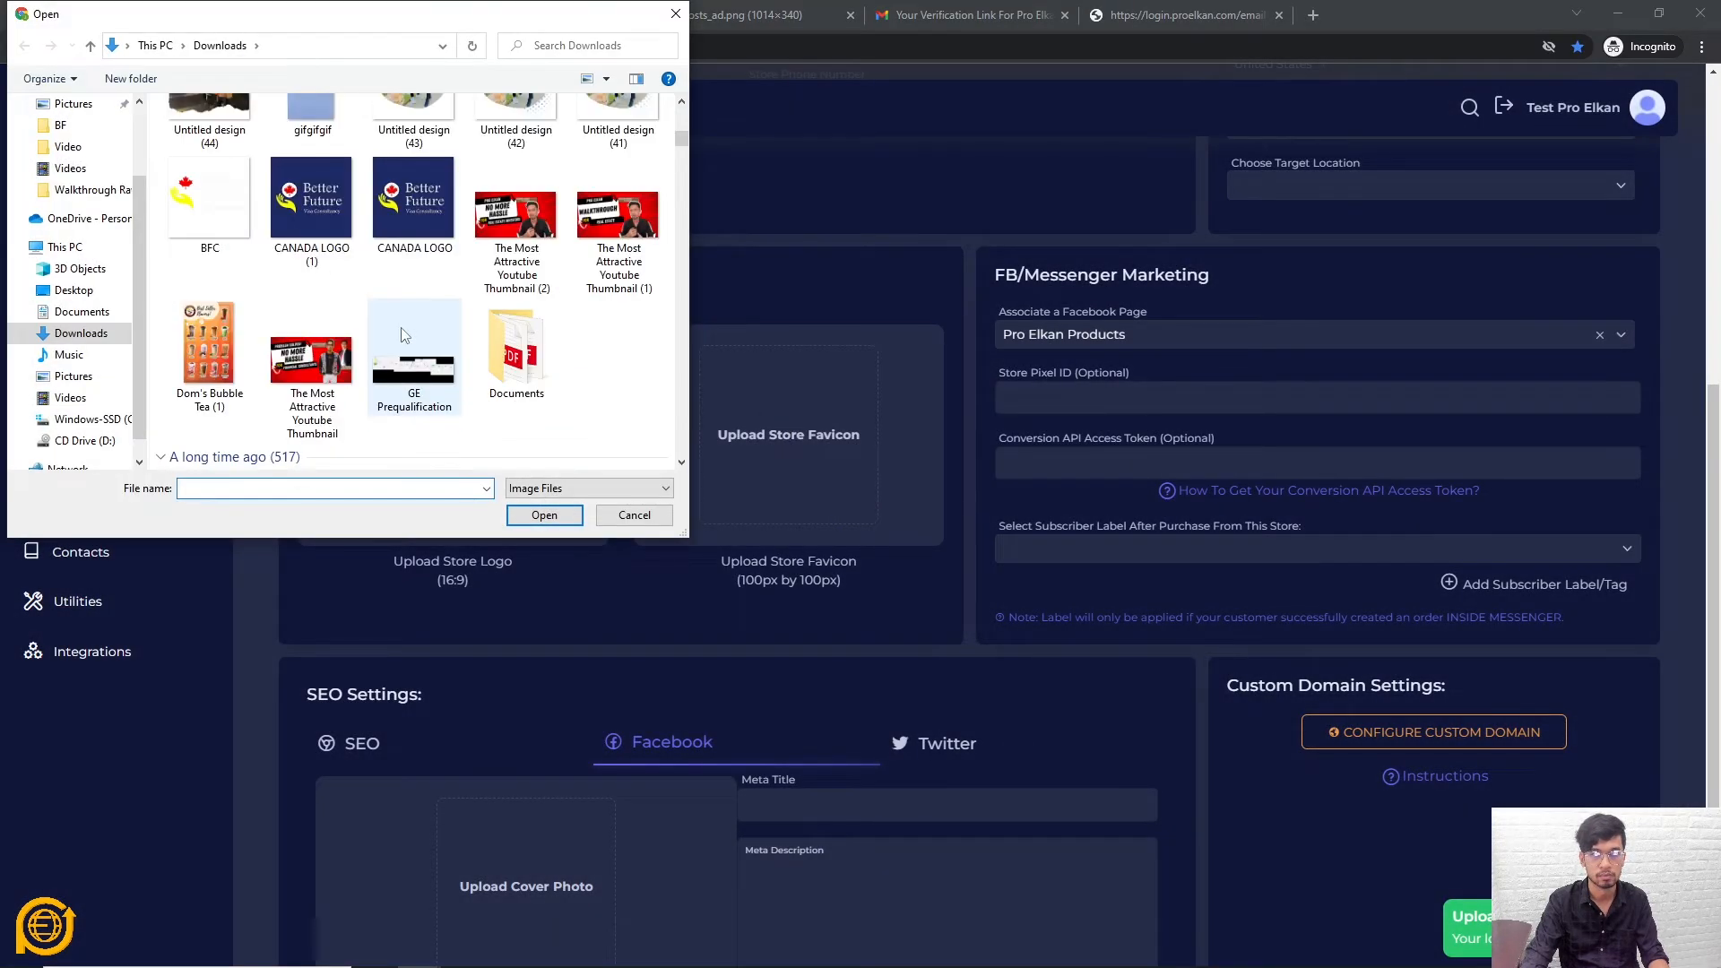
{"action": "scroll", "coordinate": [403, 323], "scroll_direction": "down", "scroll_amount": 10}
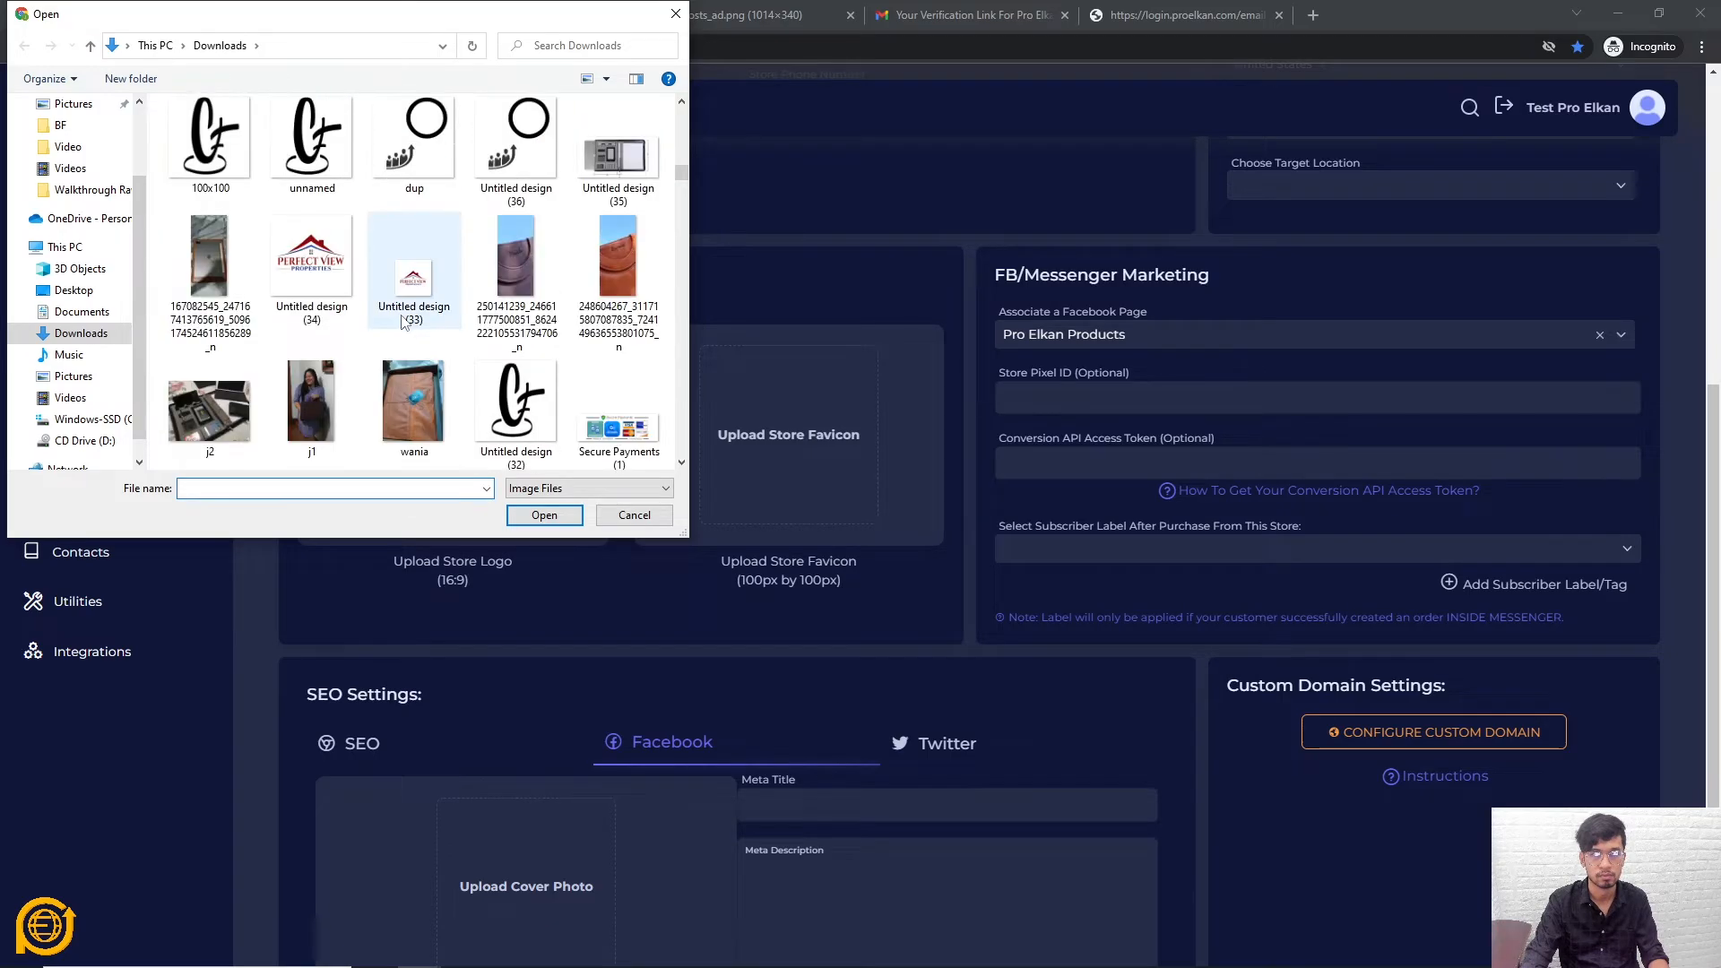
{"action": "double_click", "coordinate": [418, 148]}
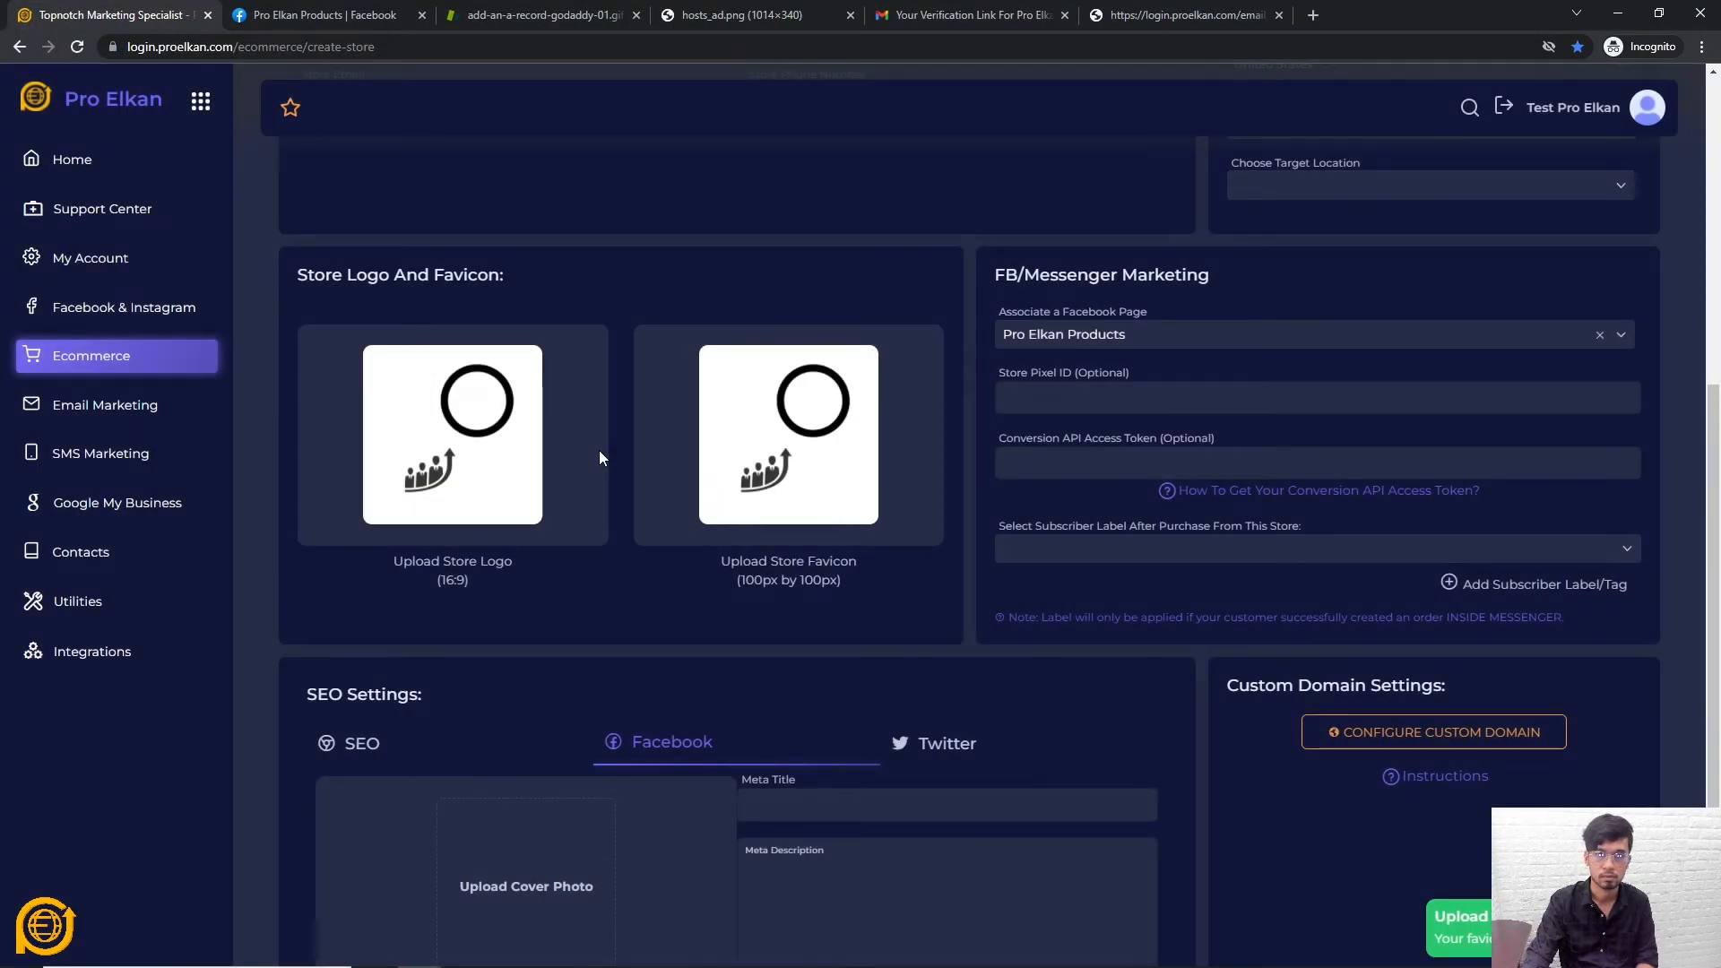
{"action": "scroll", "coordinate": [855, 585], "scroll_direction": "down", "scroll_amount": 3}
{"action": "scroll", "coordinate": [1233, 748], "scroll_direction": "up", "scroll_amount": 10}
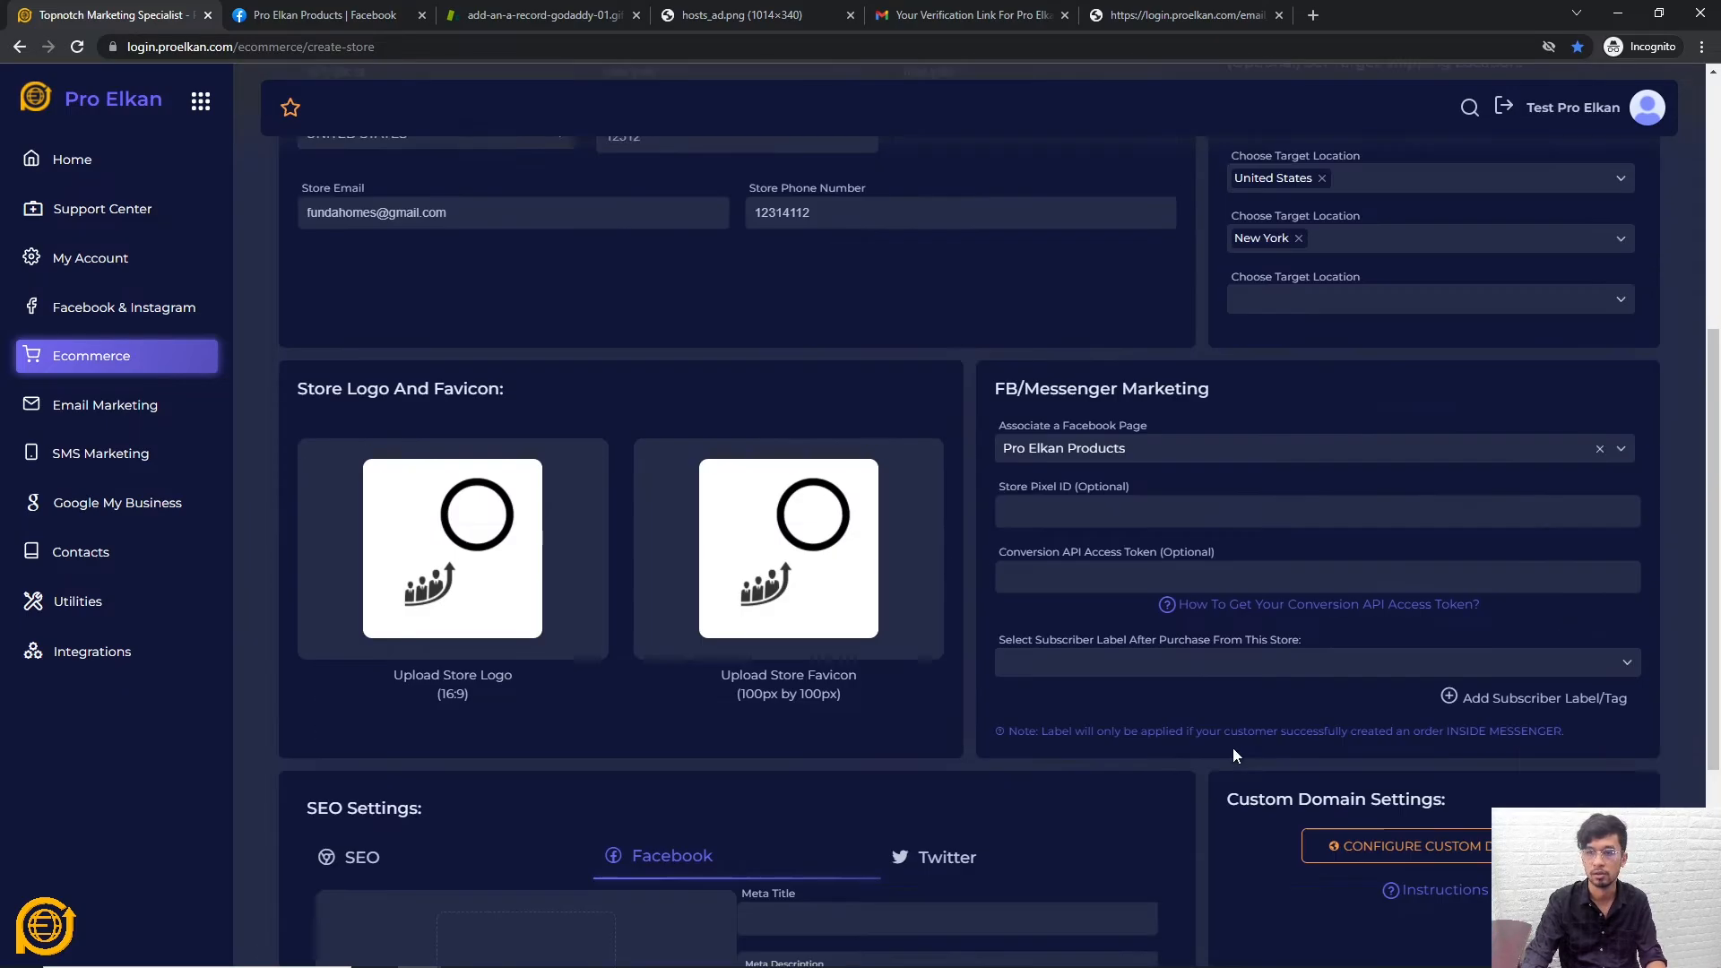
{"action": "scroll", "coordinate": [1228, 734], "scroll_direction": "down", "scroll_amount": 10}
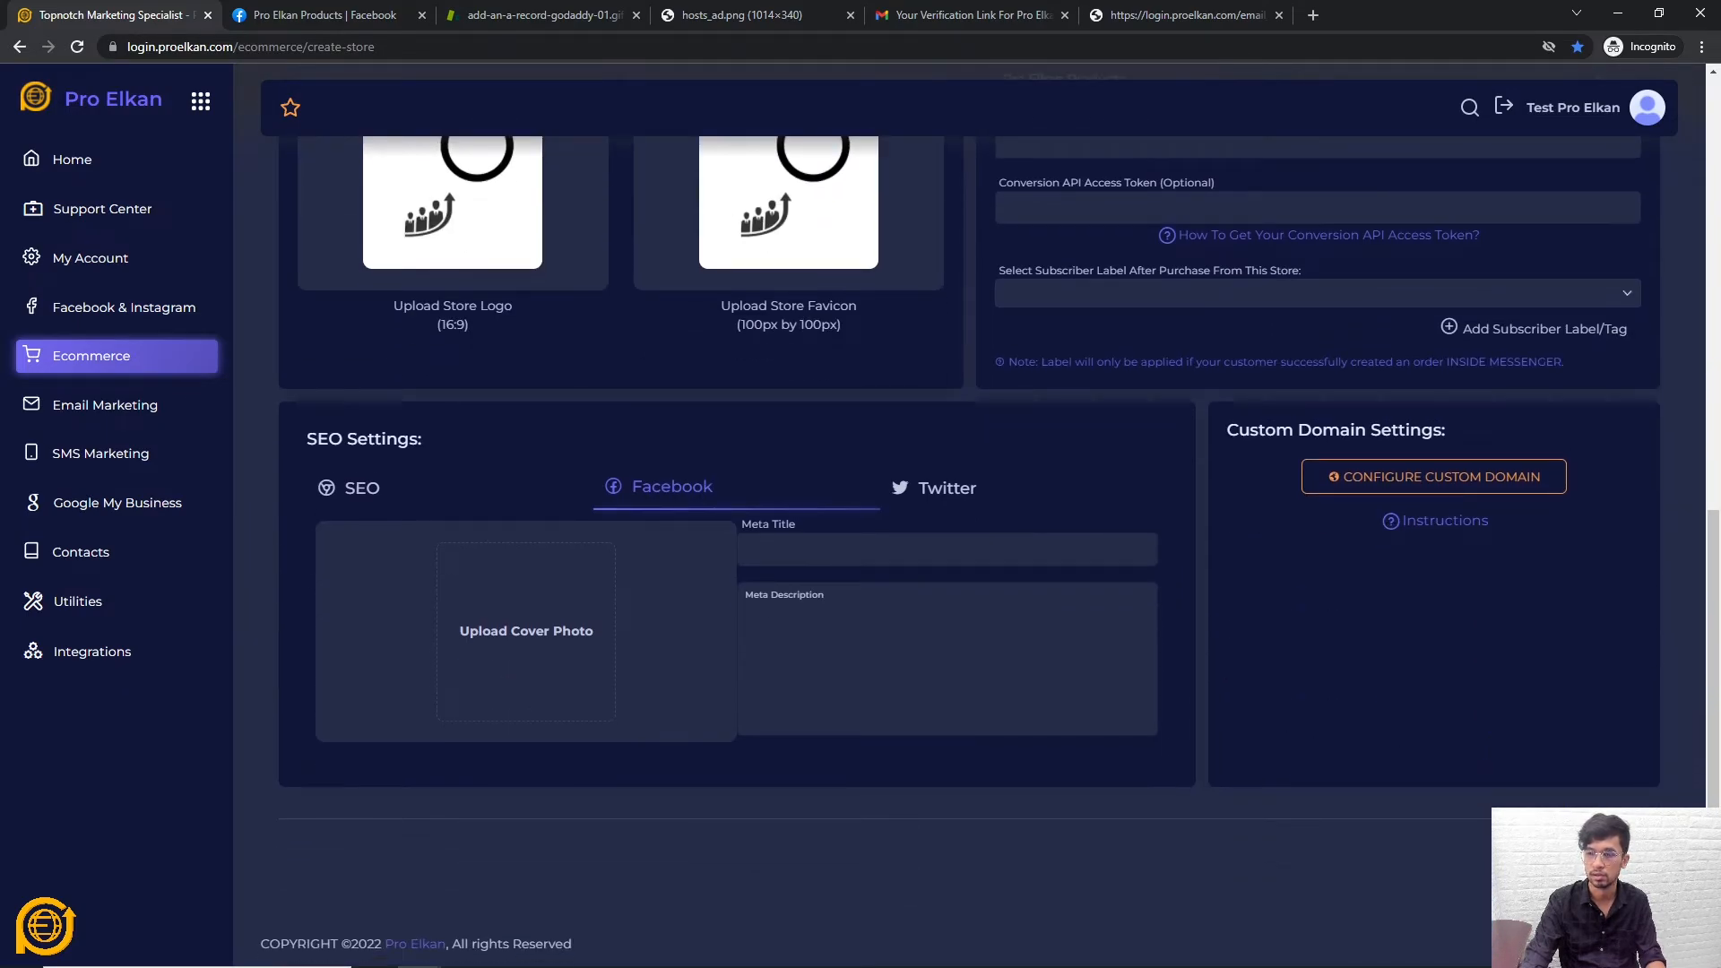
Advance the Create Store form to step 2, Store Configurations
{"action": "left_click", "coordinate": [1596, 860]}
{"action": "scroll", "coordinate": [543, 556], "scroll_direction": "up", "scroll_amount": 5}
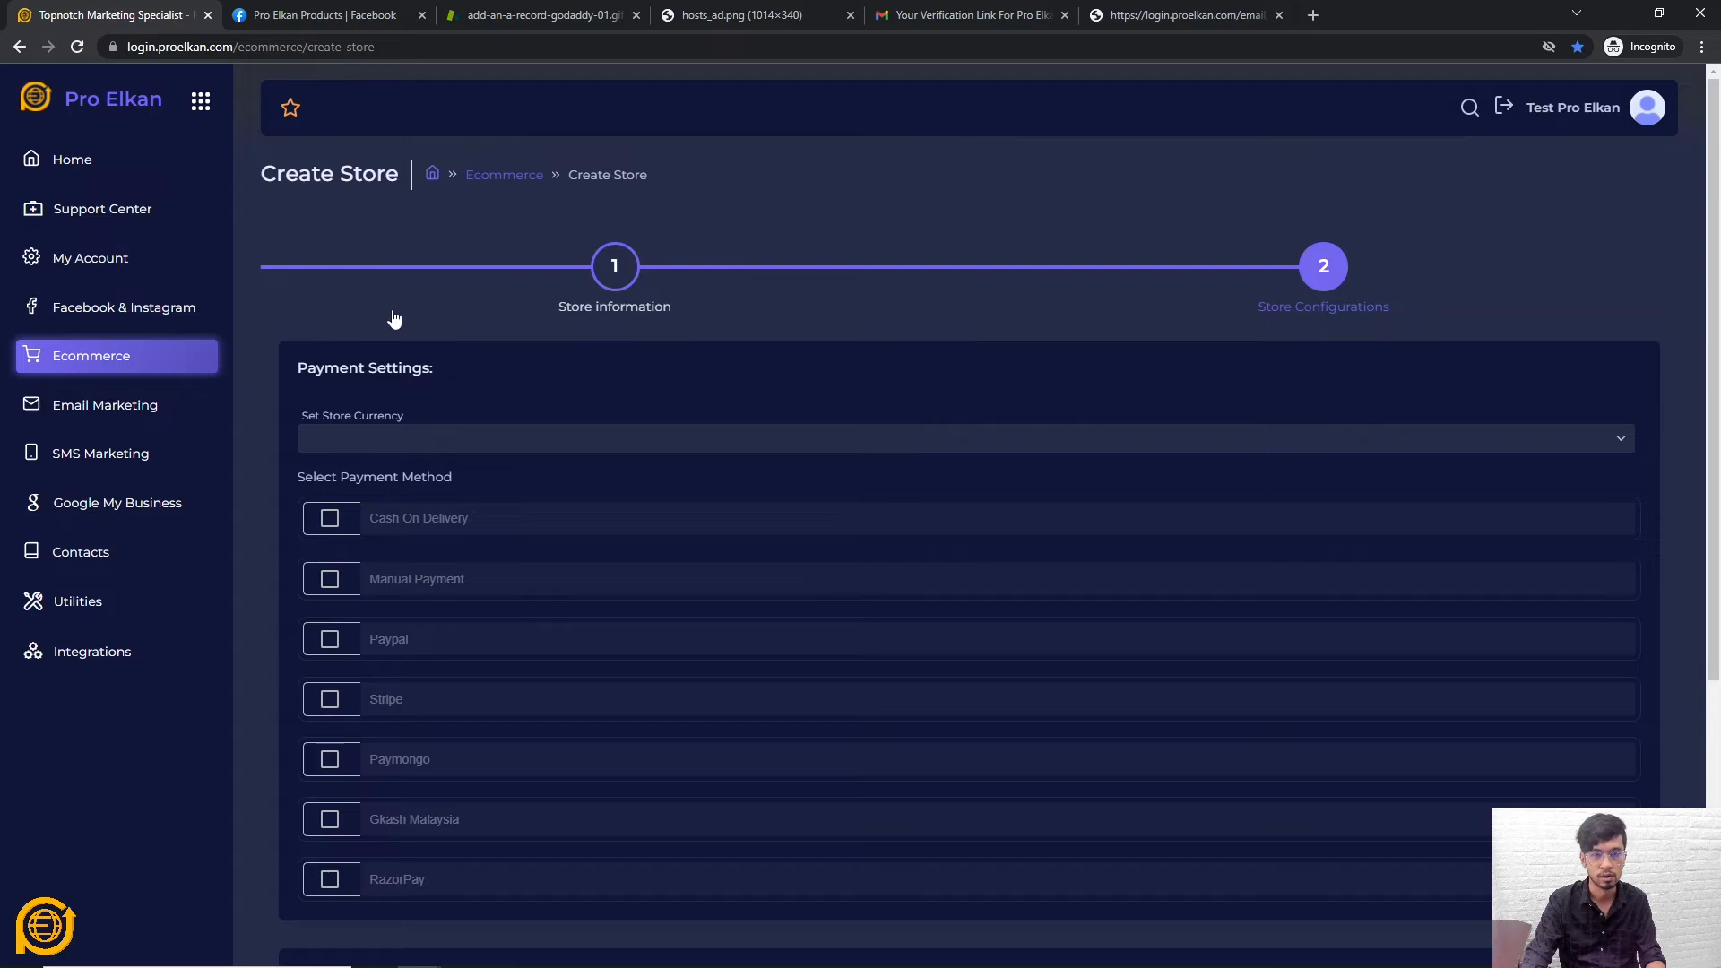
{"action": "scroll", "coordinate": [723, 280], "scroll_direction": "down", "scroll_amount": 3}
{"action": "scroll", "coordinate": [359, 258], "scroll_direction": "up", "scroll_amount": 1}
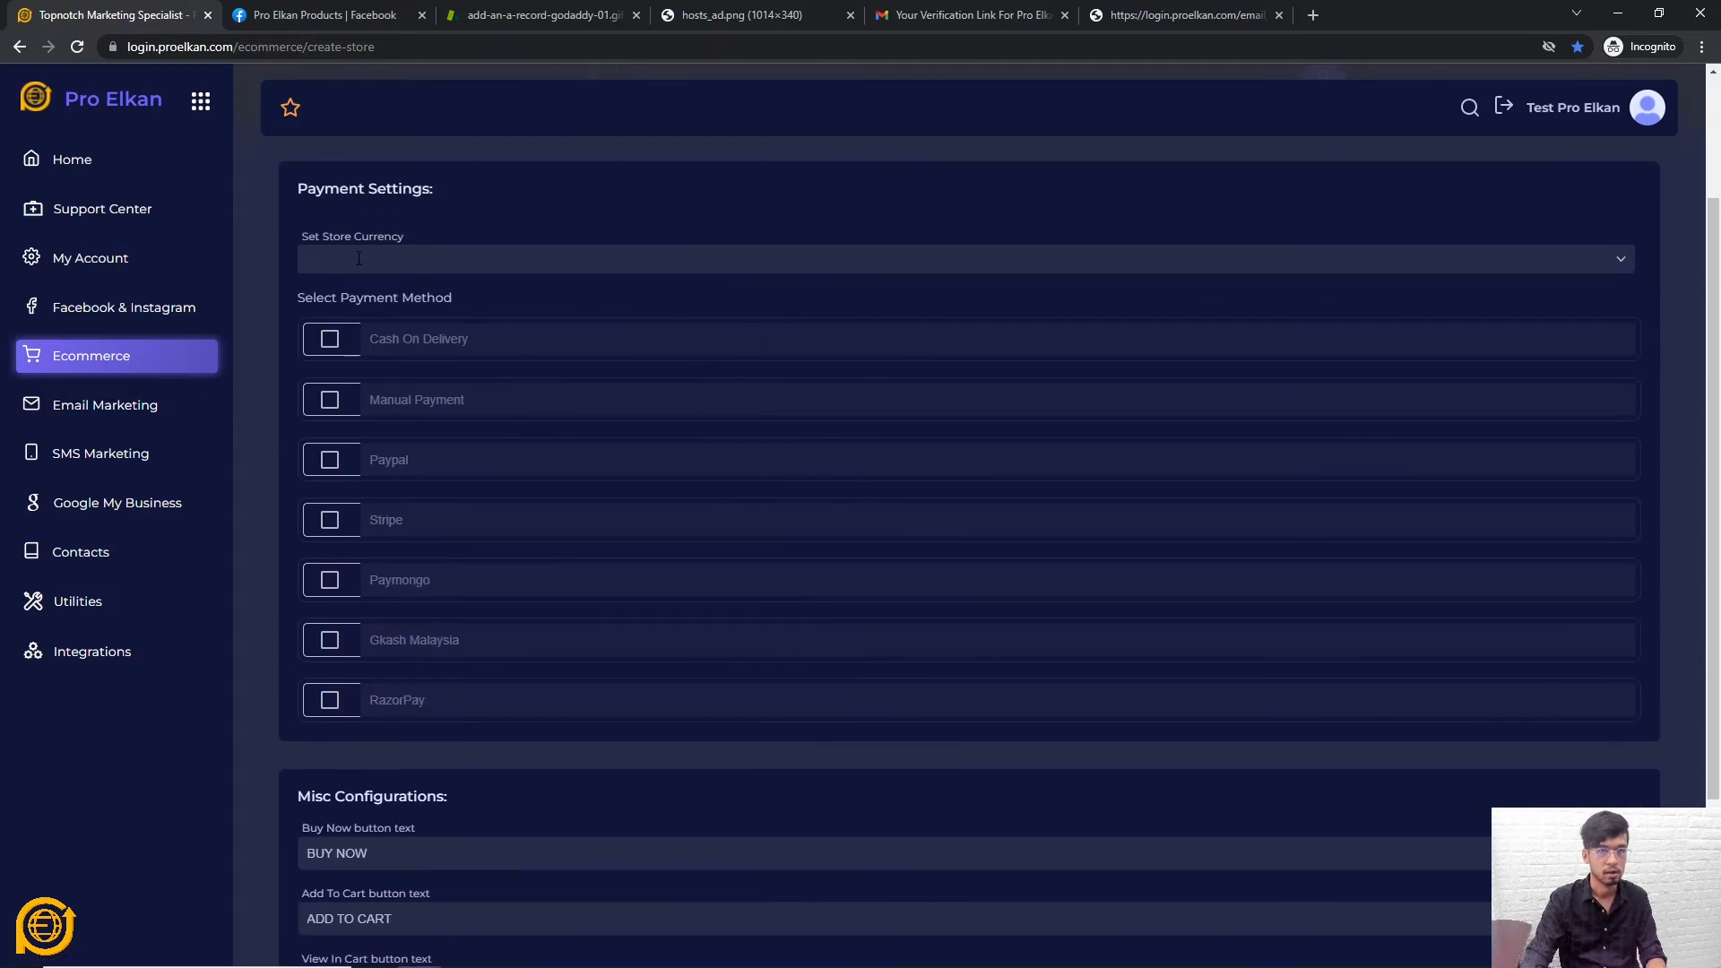
Set the store currency to United States Dollar, searching 'uni'
{"action": "left_click", "coordinate": [370, 268]}
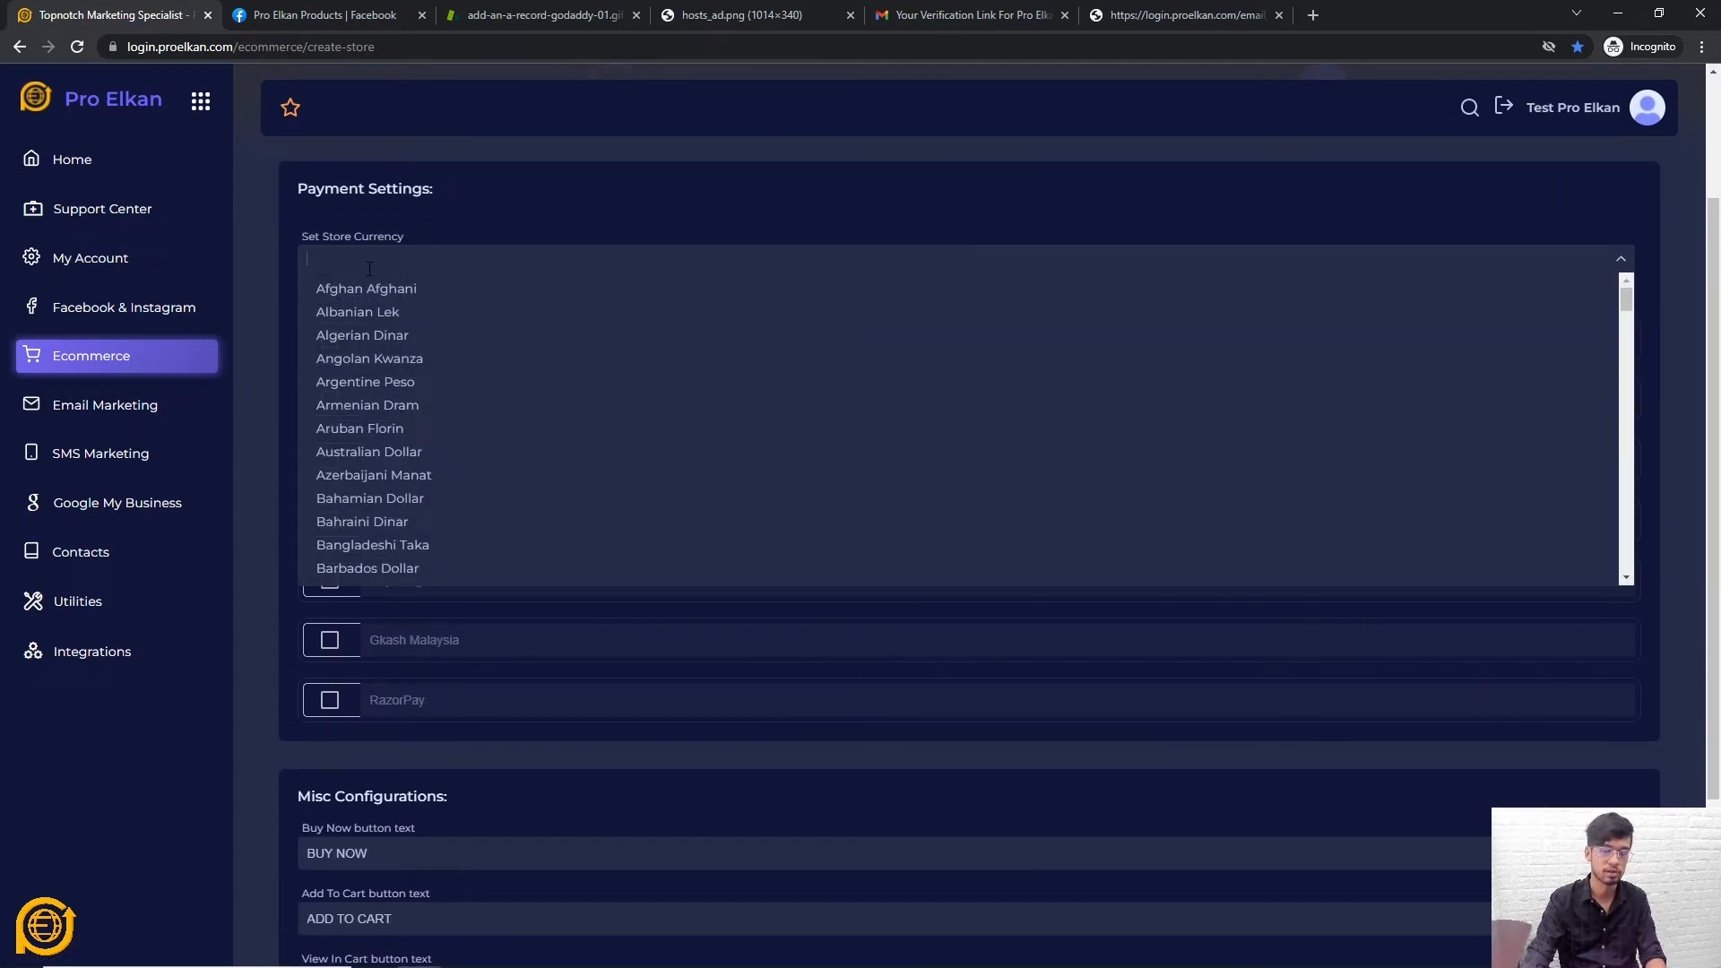
{"action": "left_click", "coordinate": [261, 416]}
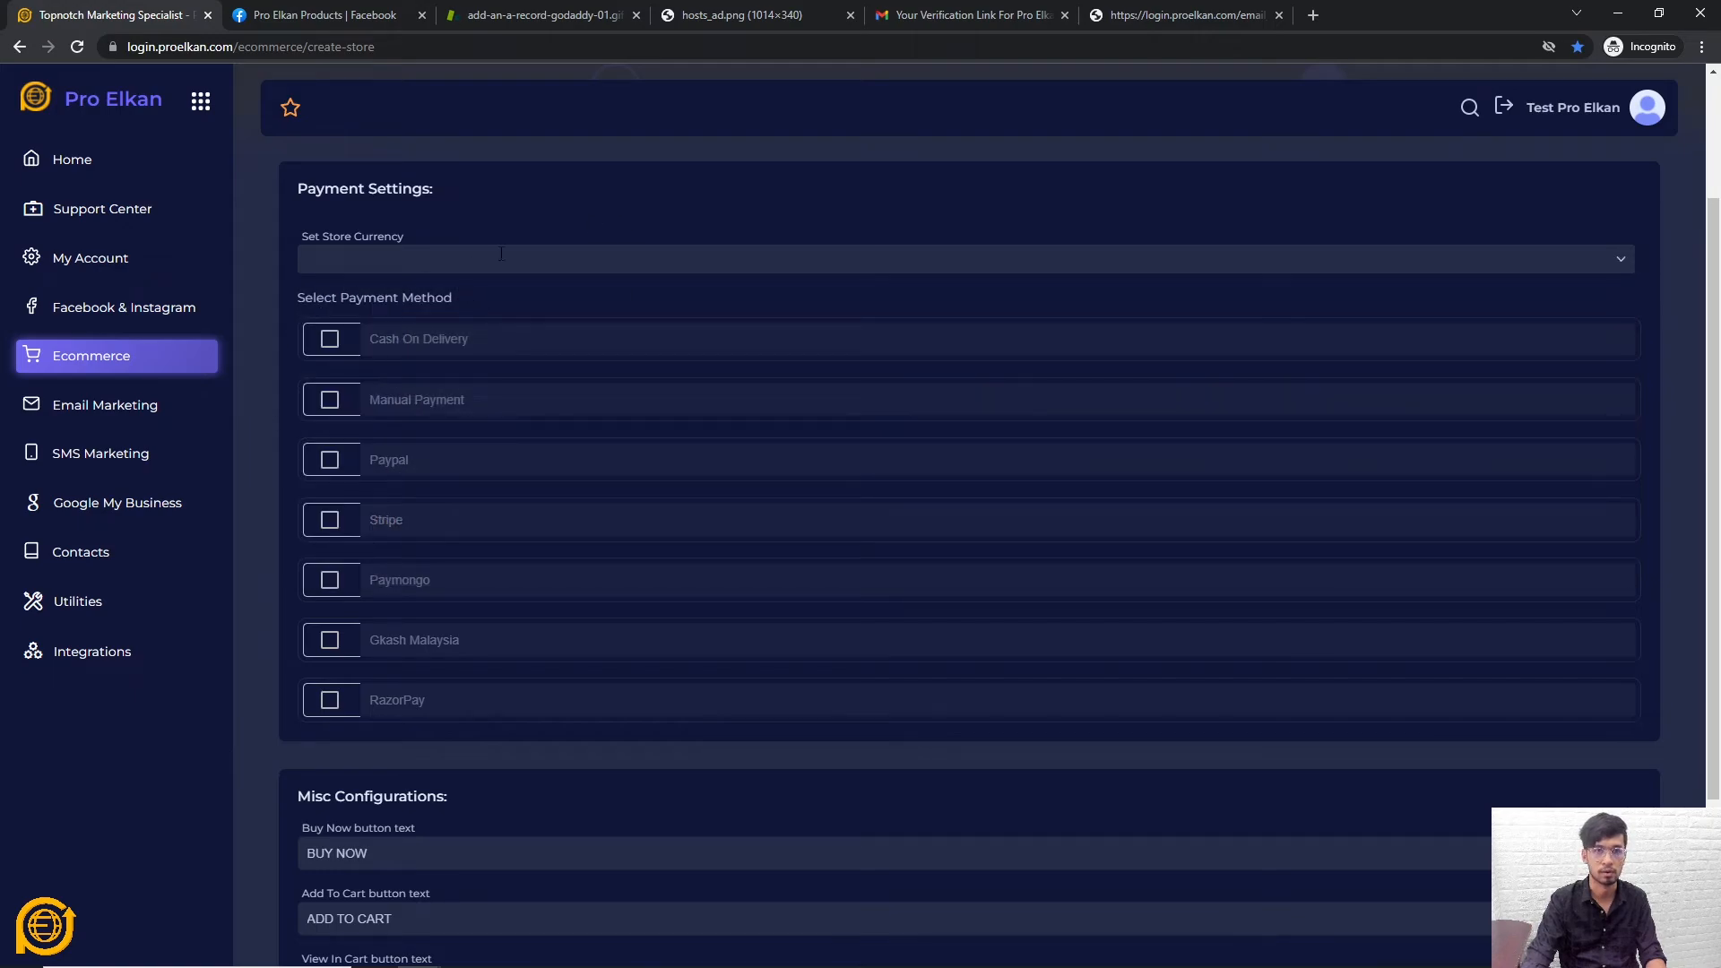
{"action": "left_click", "coordinate": [501, 253]}
{"action": "scroll", "coordinate": [433, 350], "scroll_direction": "down", "scroll_amount": 20}
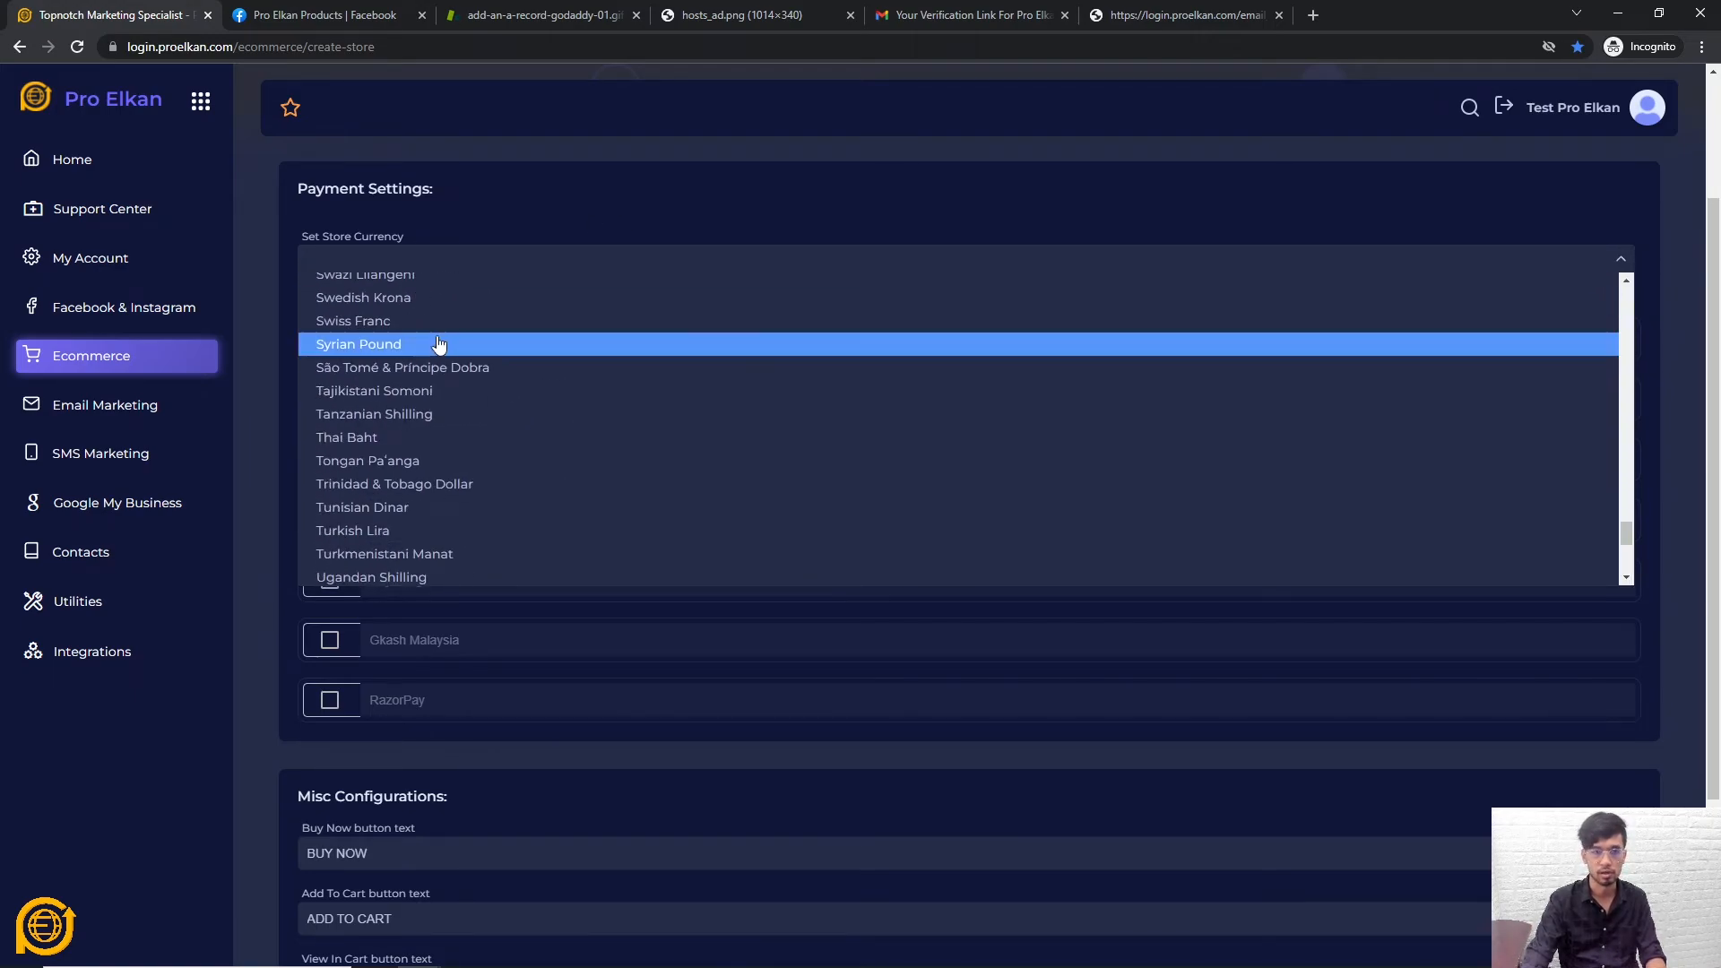
{"action": "type", "text": "uni"}
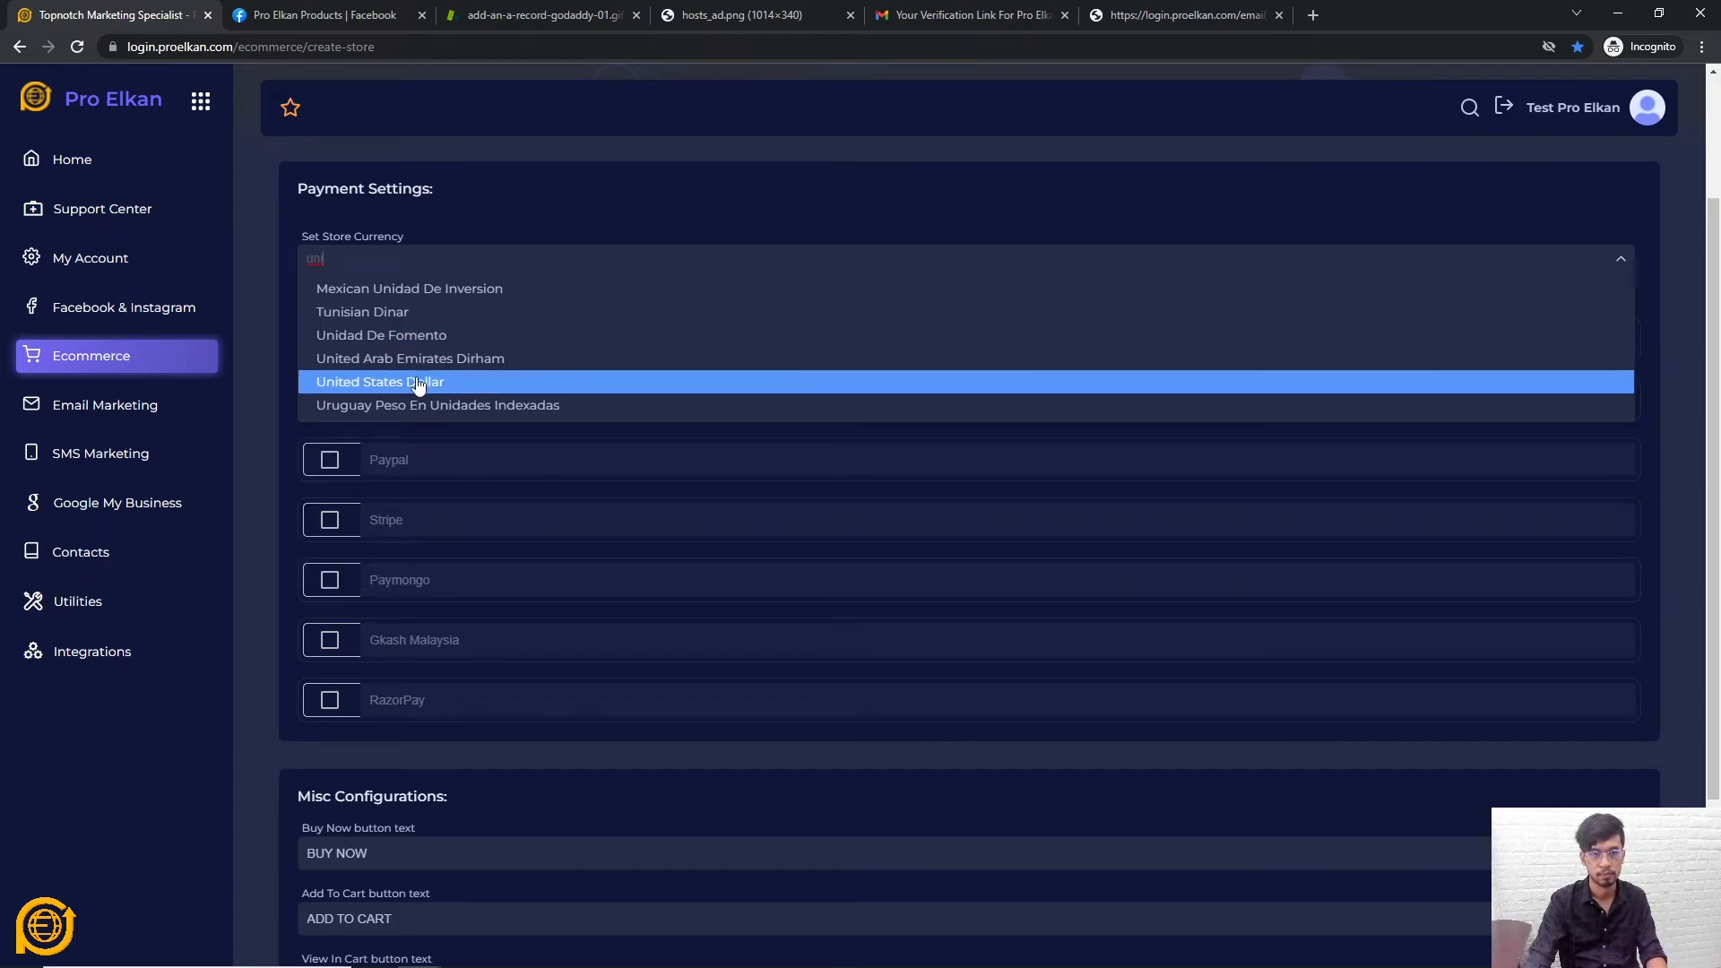
{"action": "left_click", "coordinate": [422, 382]}
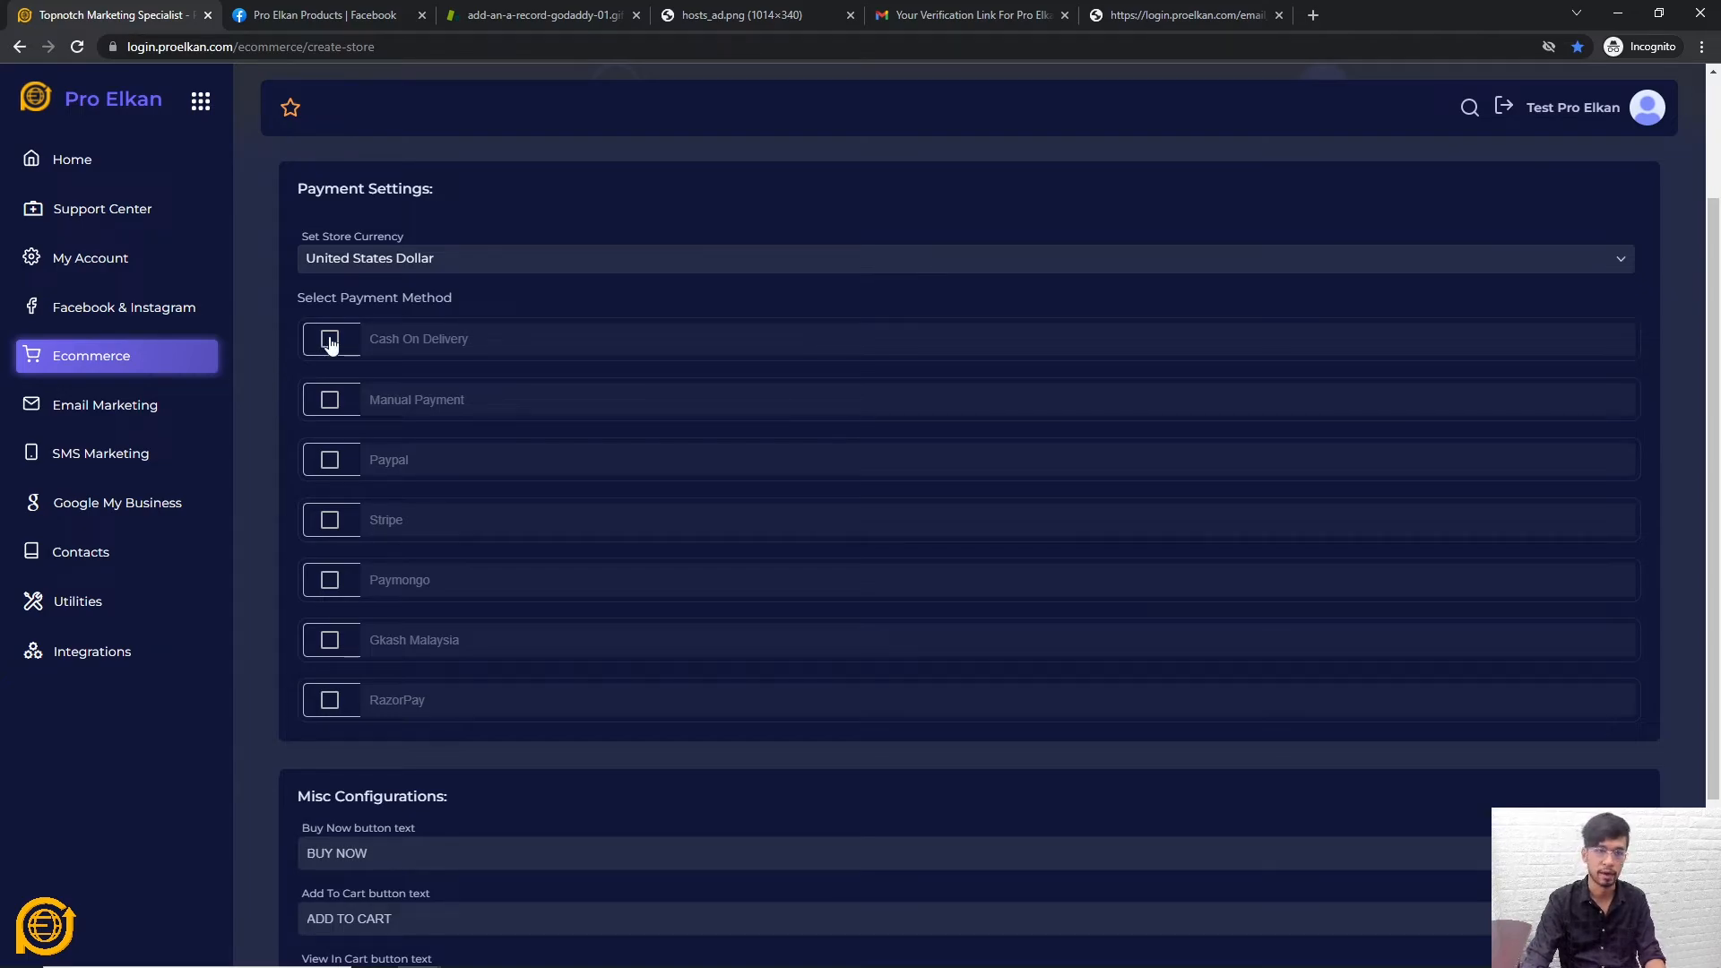
Enable Manual Payment and turn off Cash On Delivery
{"action": "left_click", "coordinate": [330, 404]}
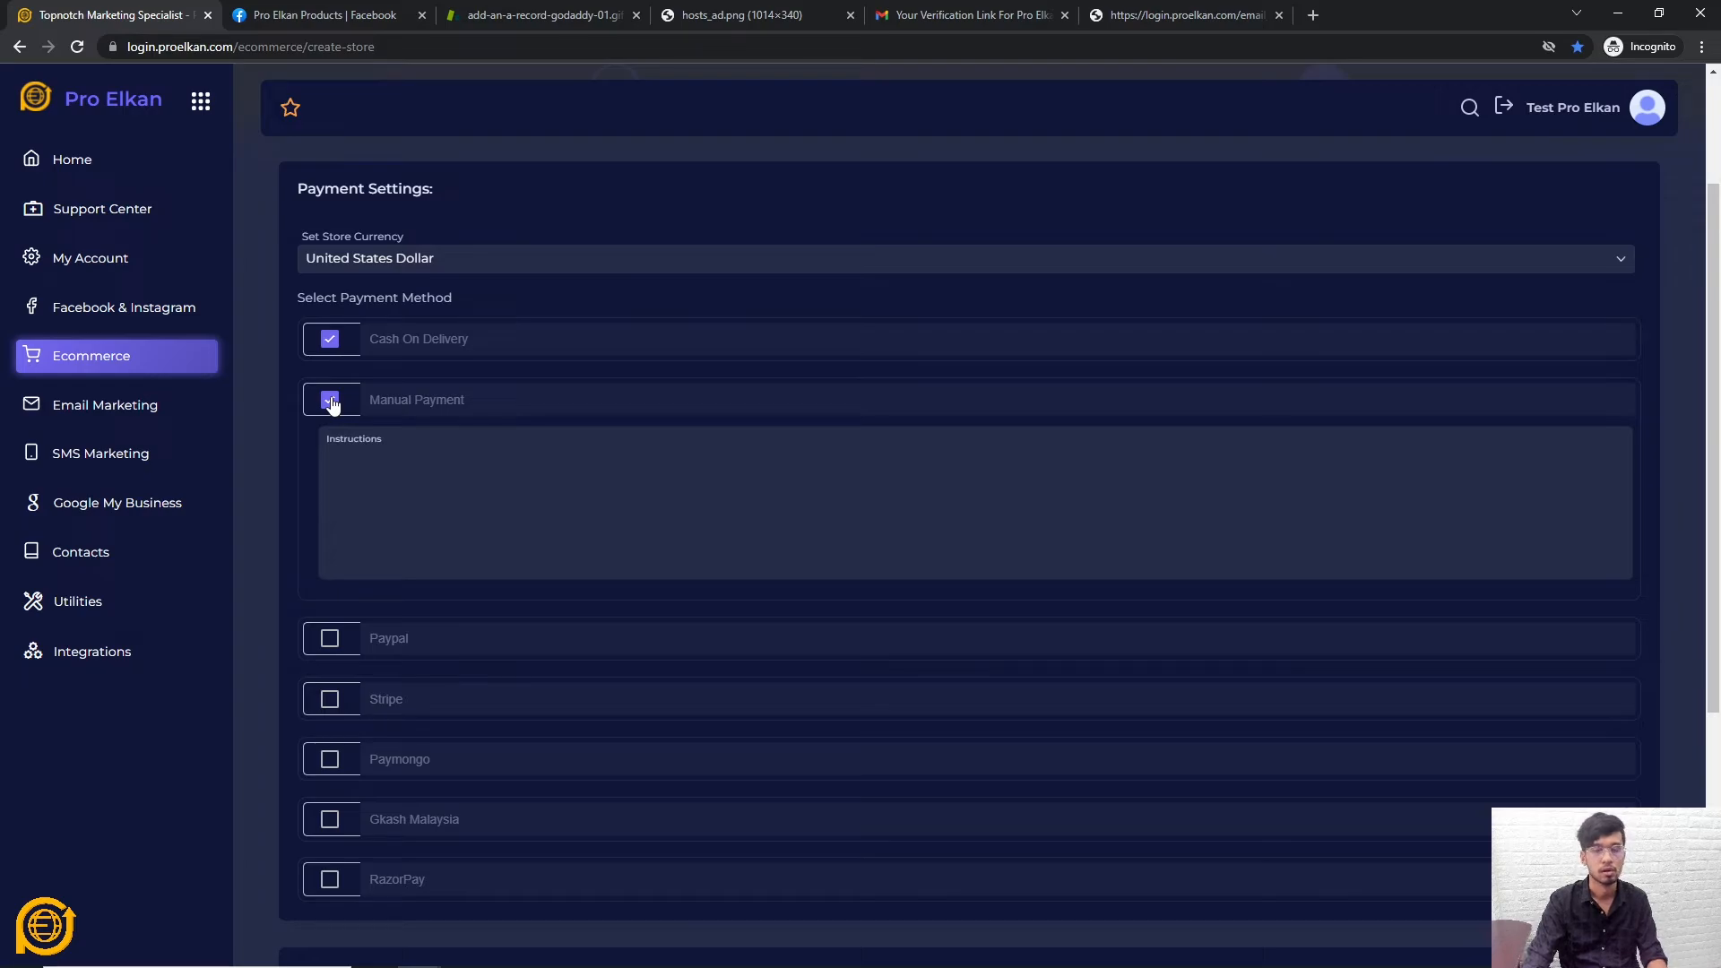
{"action": "left_click", "coordinate": [499, 455]}
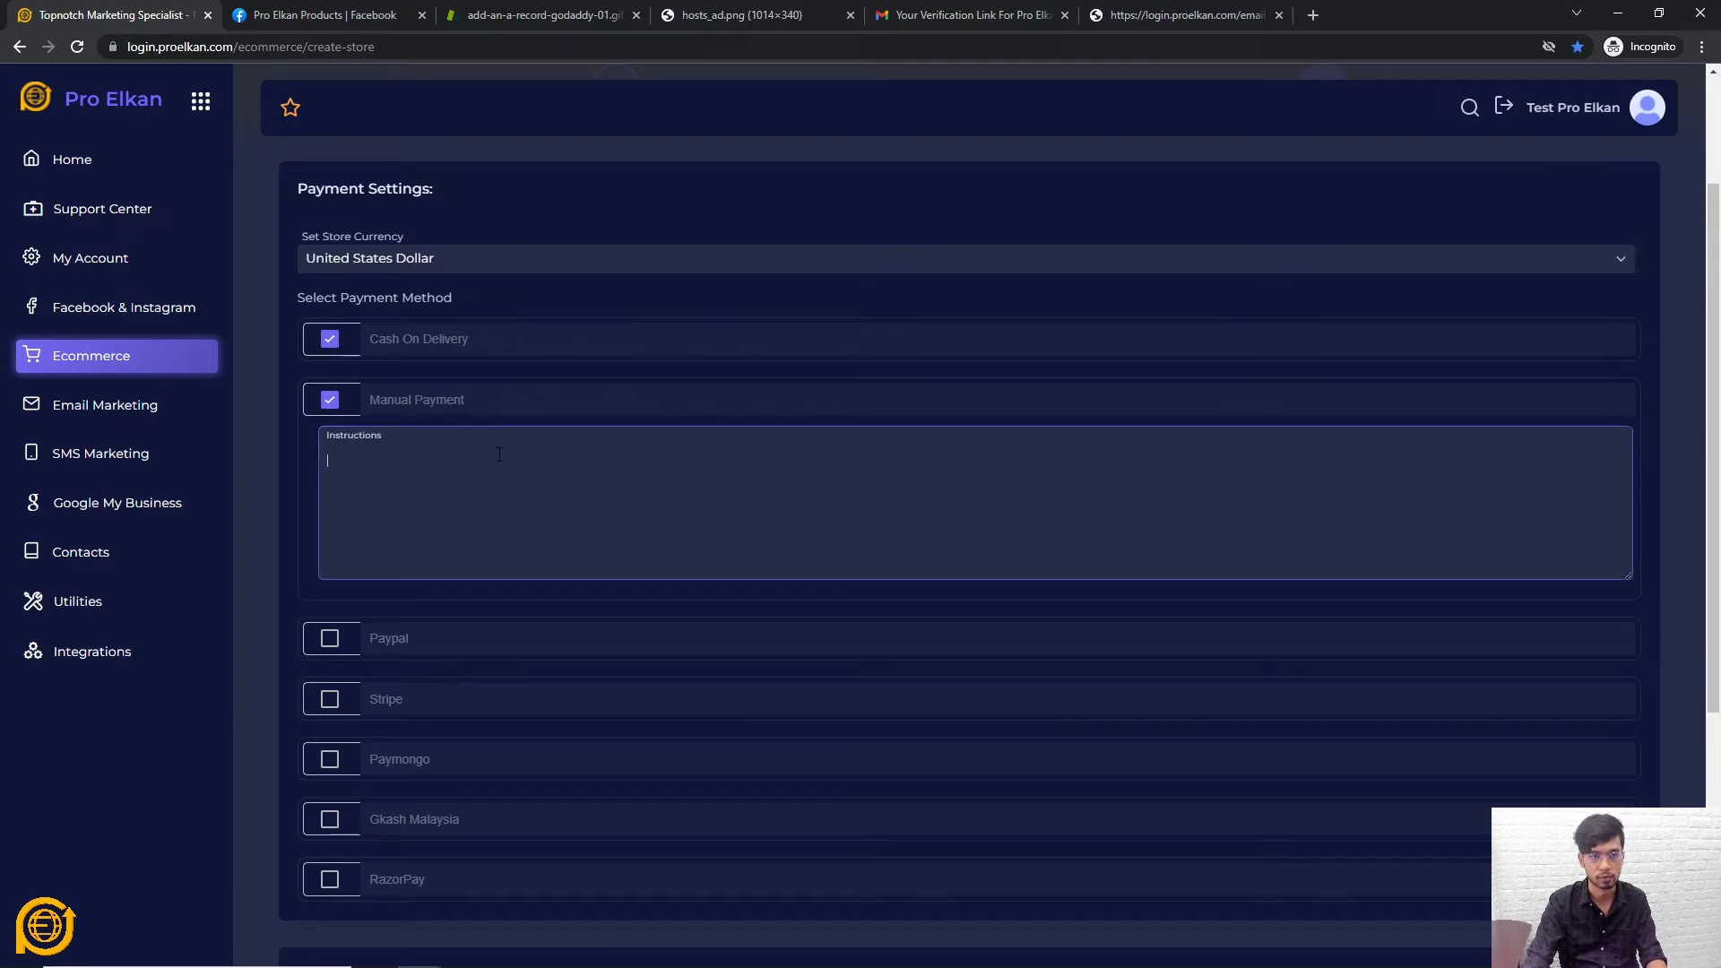
{"action": "left_click", "coordinate": [329, 339]}
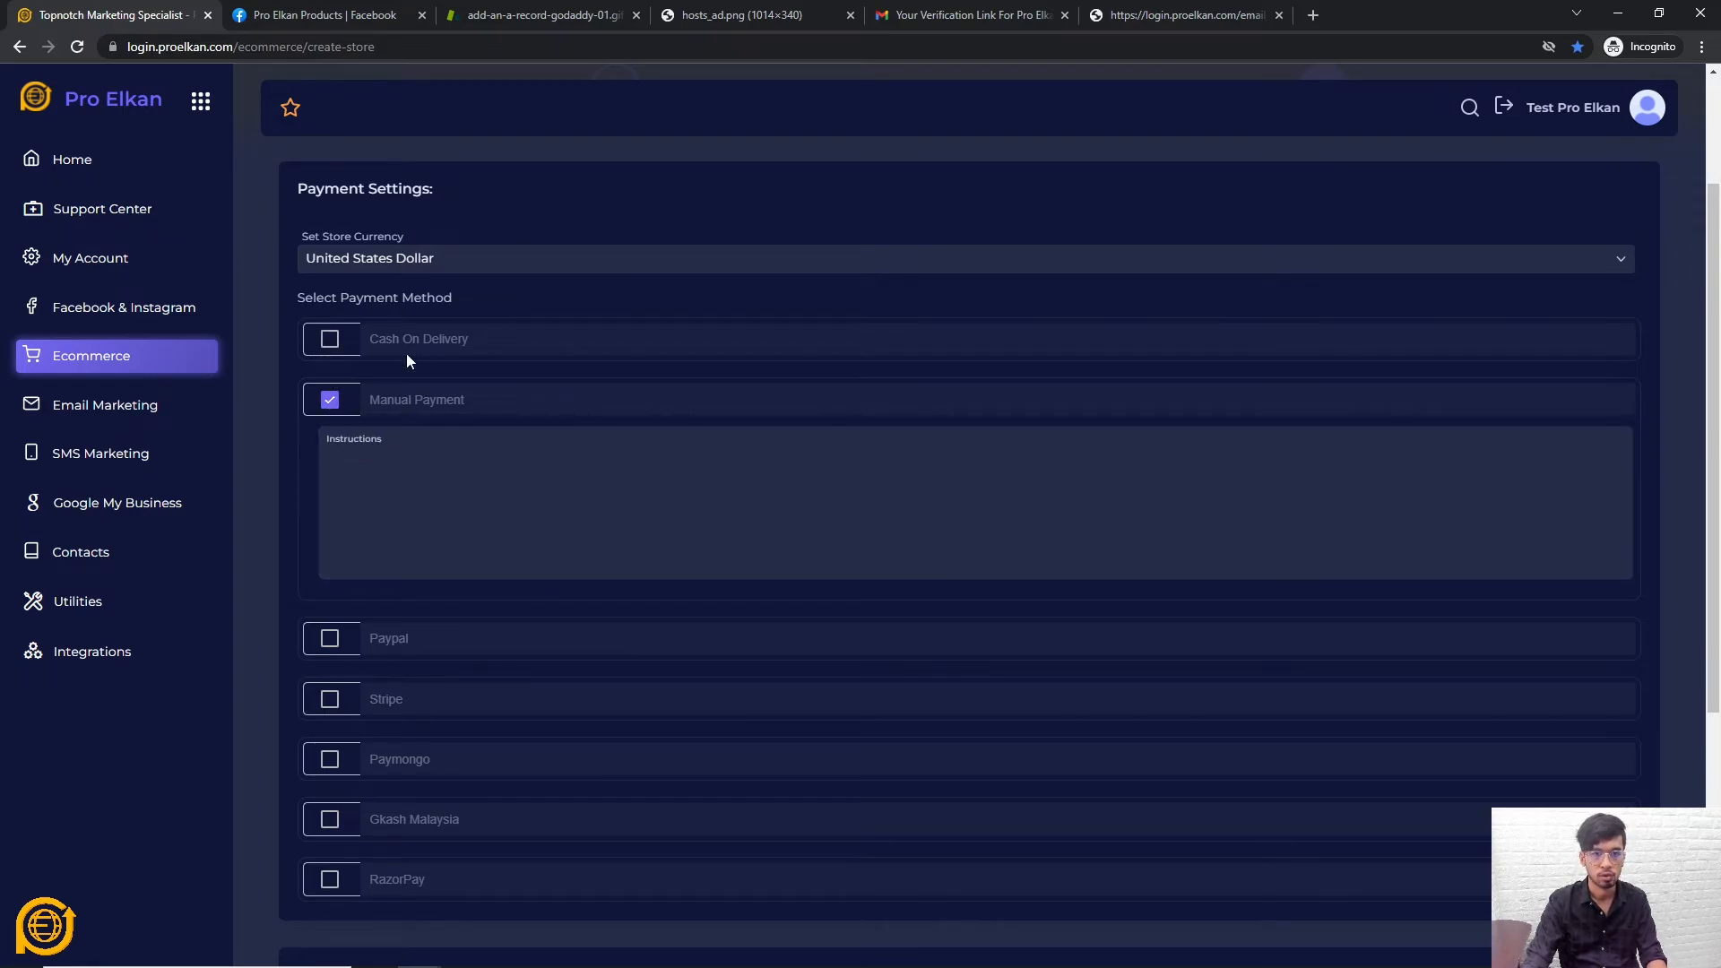
{"action": "left_click", "coordinate": [395, 465]}
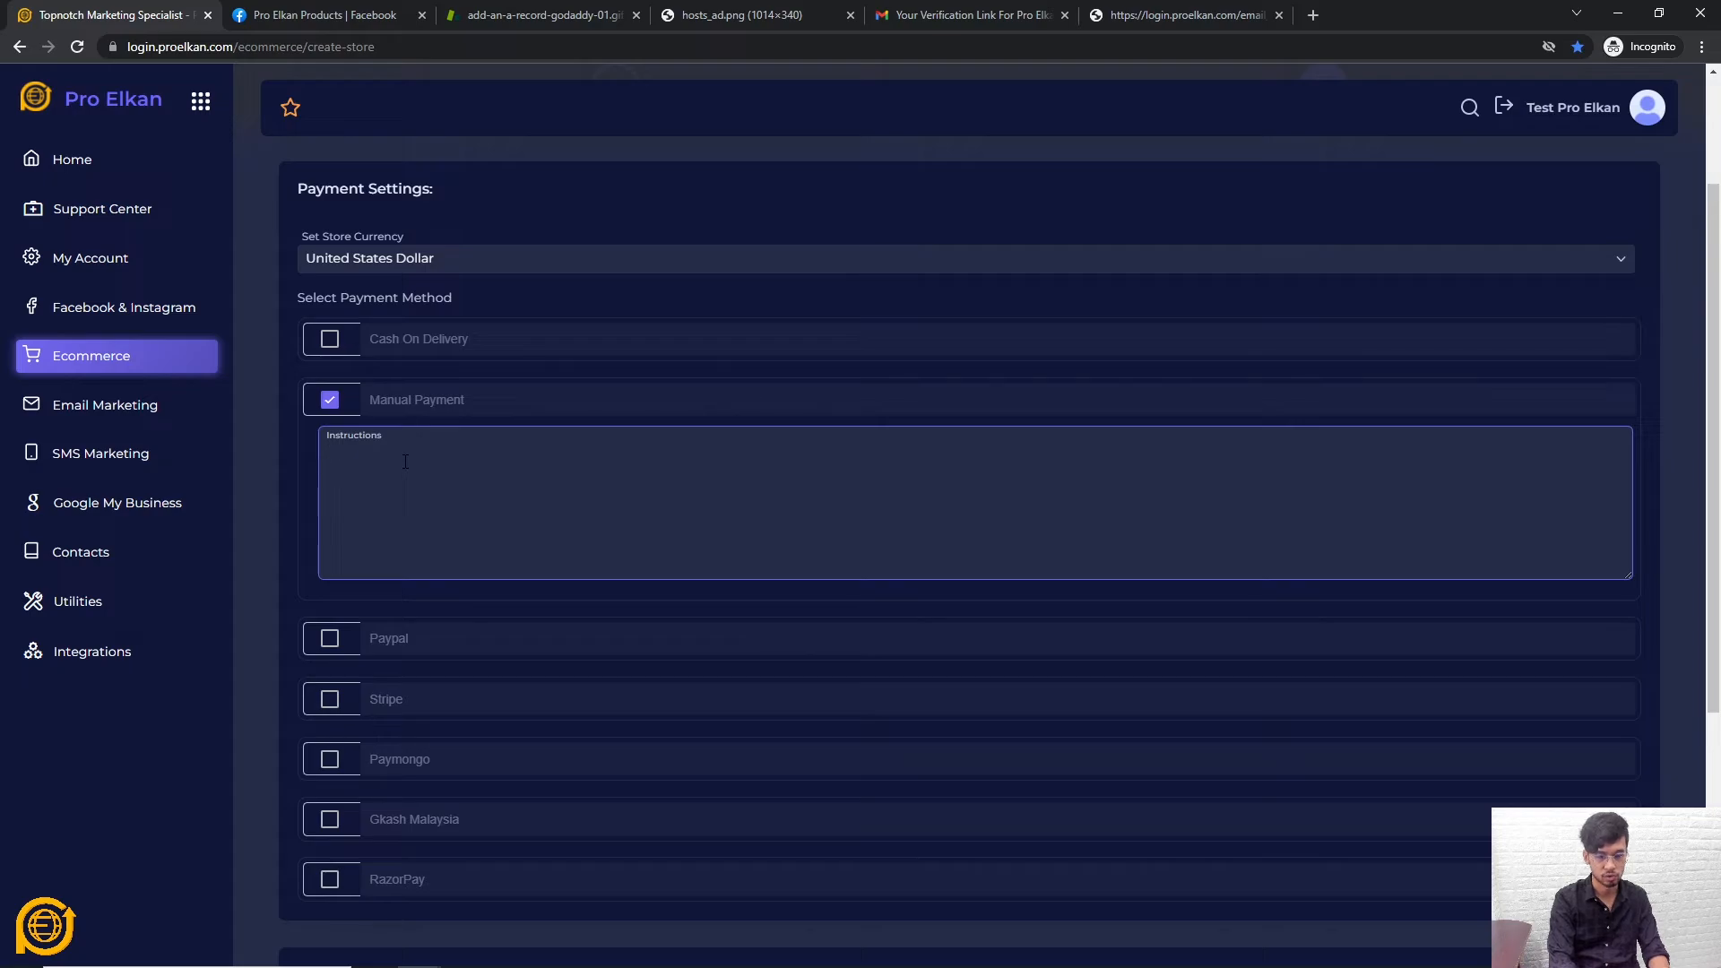
Draft the instructions starting with 'This is an invoice of your order:'
{"action": "type", "text": "Venmo"}
{"action": "key", "text": "ctrl+a"}
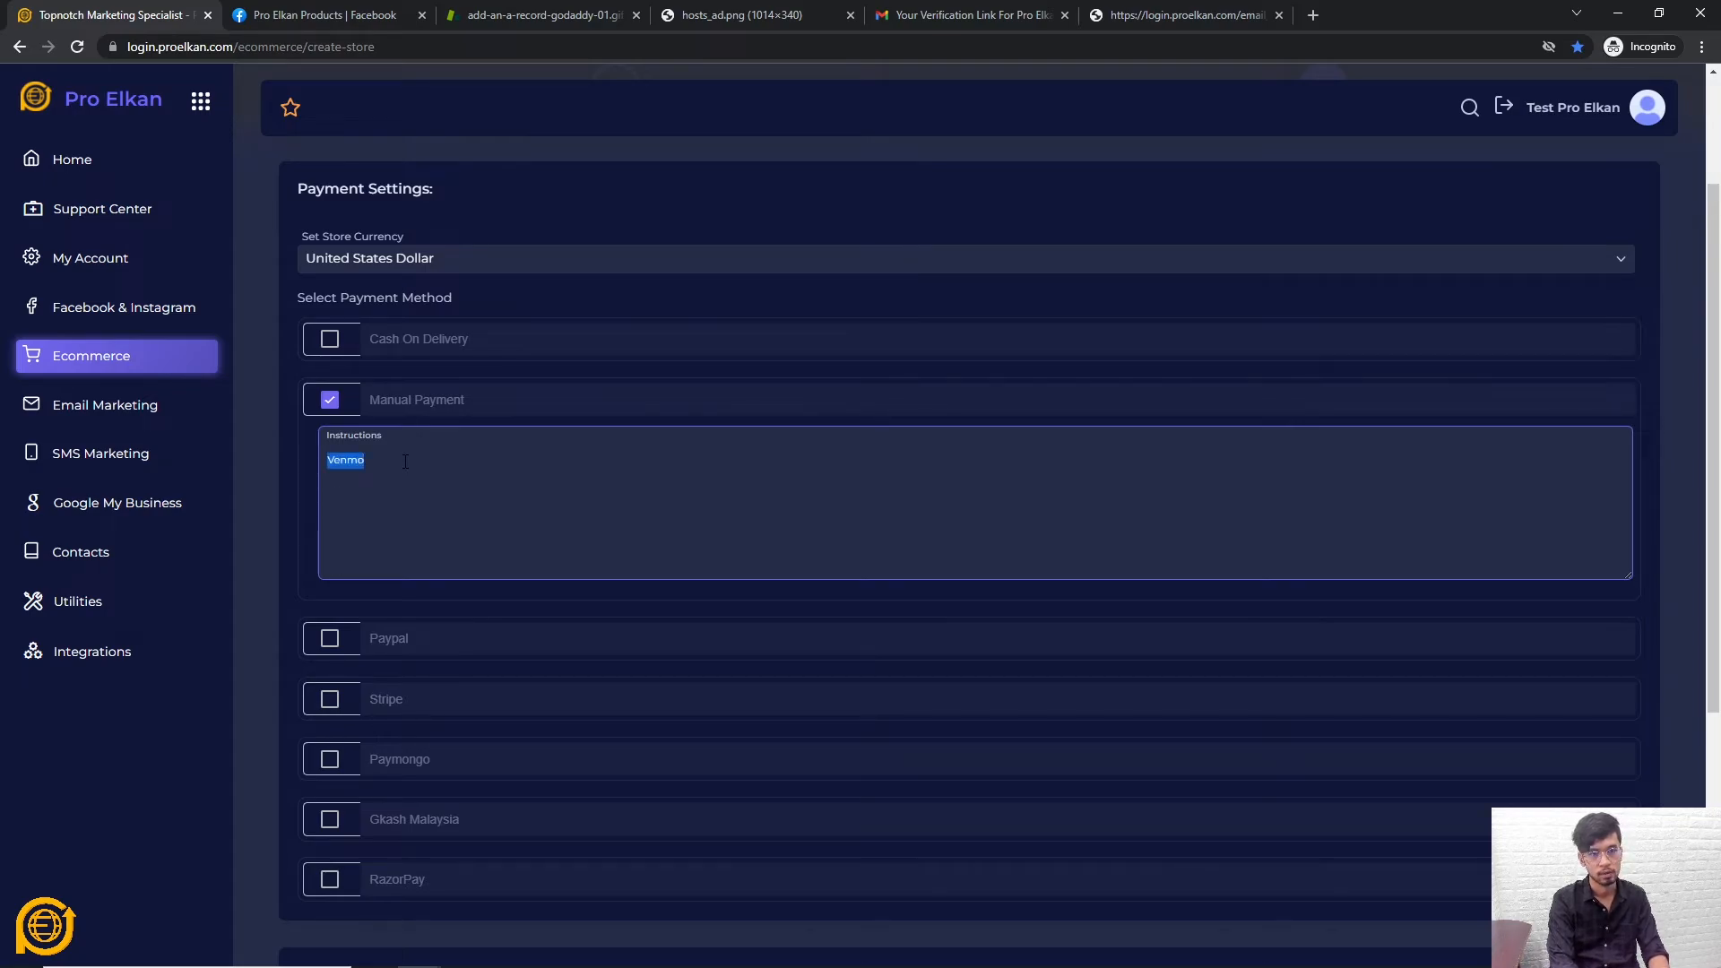
{"action": "type", "text": "We have re"}
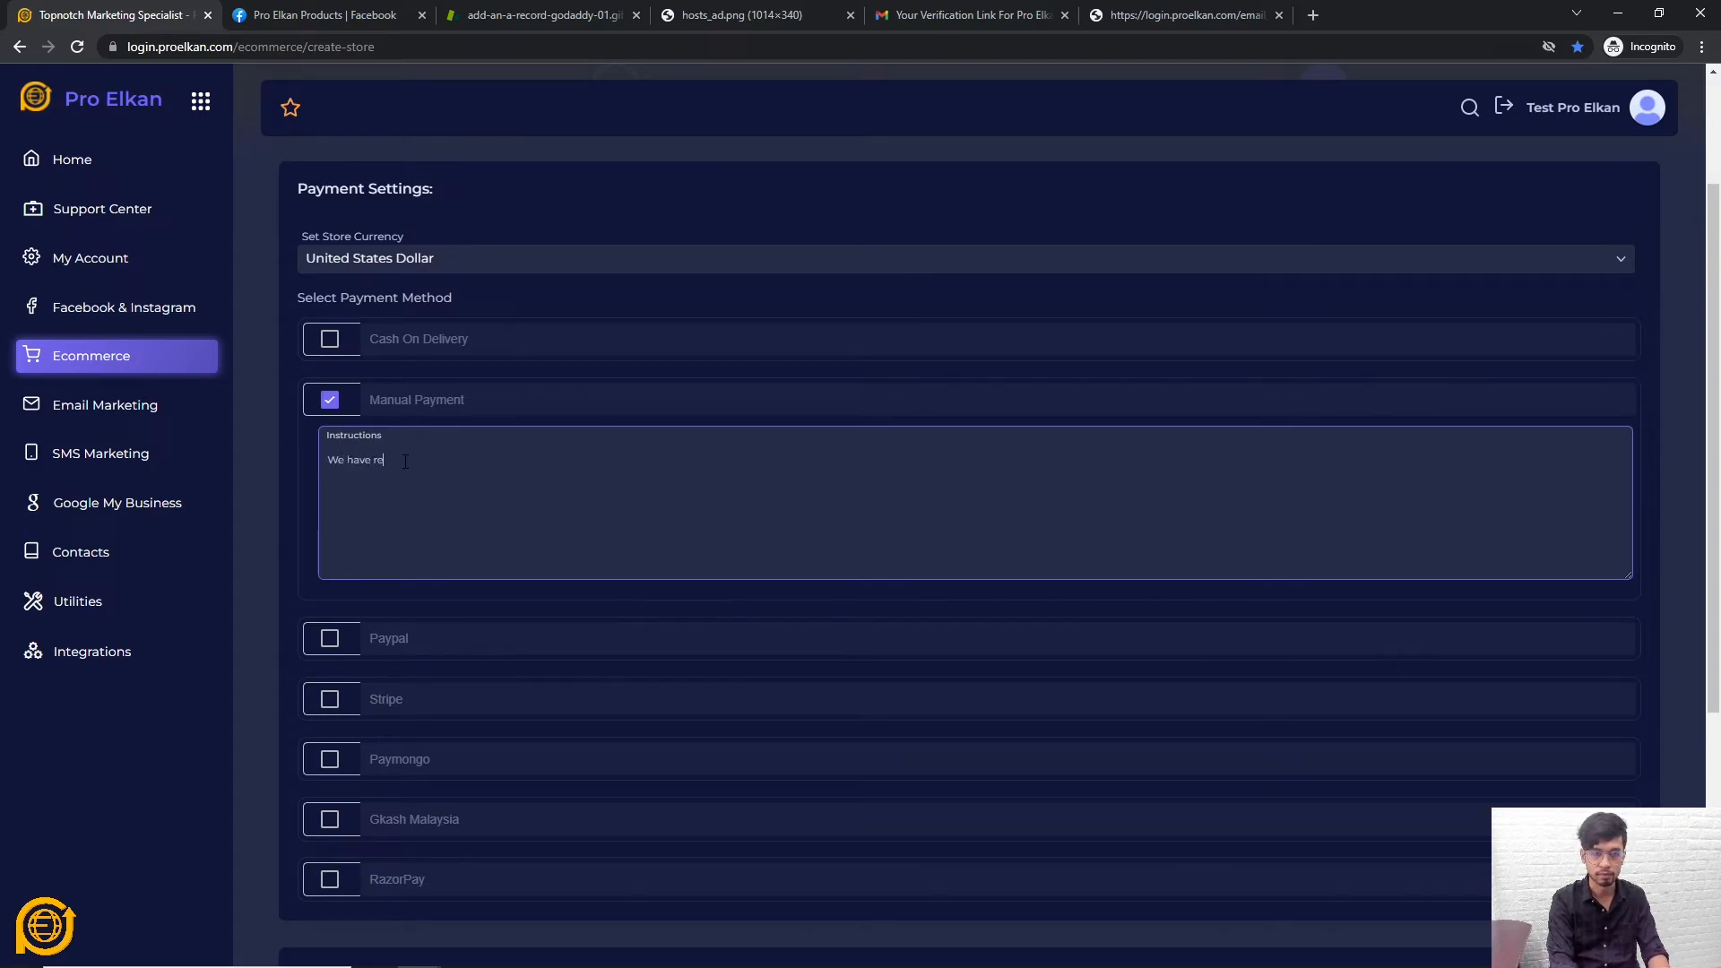
{"action": "type", "text": "ceiv"}
{"action": "key", "text": "BackSpace"}
{"action": "key", "text": "BackSpace"}
{"action": "key", "text": "BackSpace"}
{"action": "key", "text": "BackSpace"}
{"action": "key", "text": "BackSpace"}
{"action": "key", "text": "BackSpace"}
{"action": "key", "text": "BackSpace"}
{"action": "key", "text": "BackSpace"}
{"action": "key", "text": "BackSpace"}
{"action": "key", "text": "BackSpace"}
{"action": "key", "text": "BackSpace"}
{"action": "key", "text": "BackSpace"}
{"action": "key", "text": "BackSpace"}
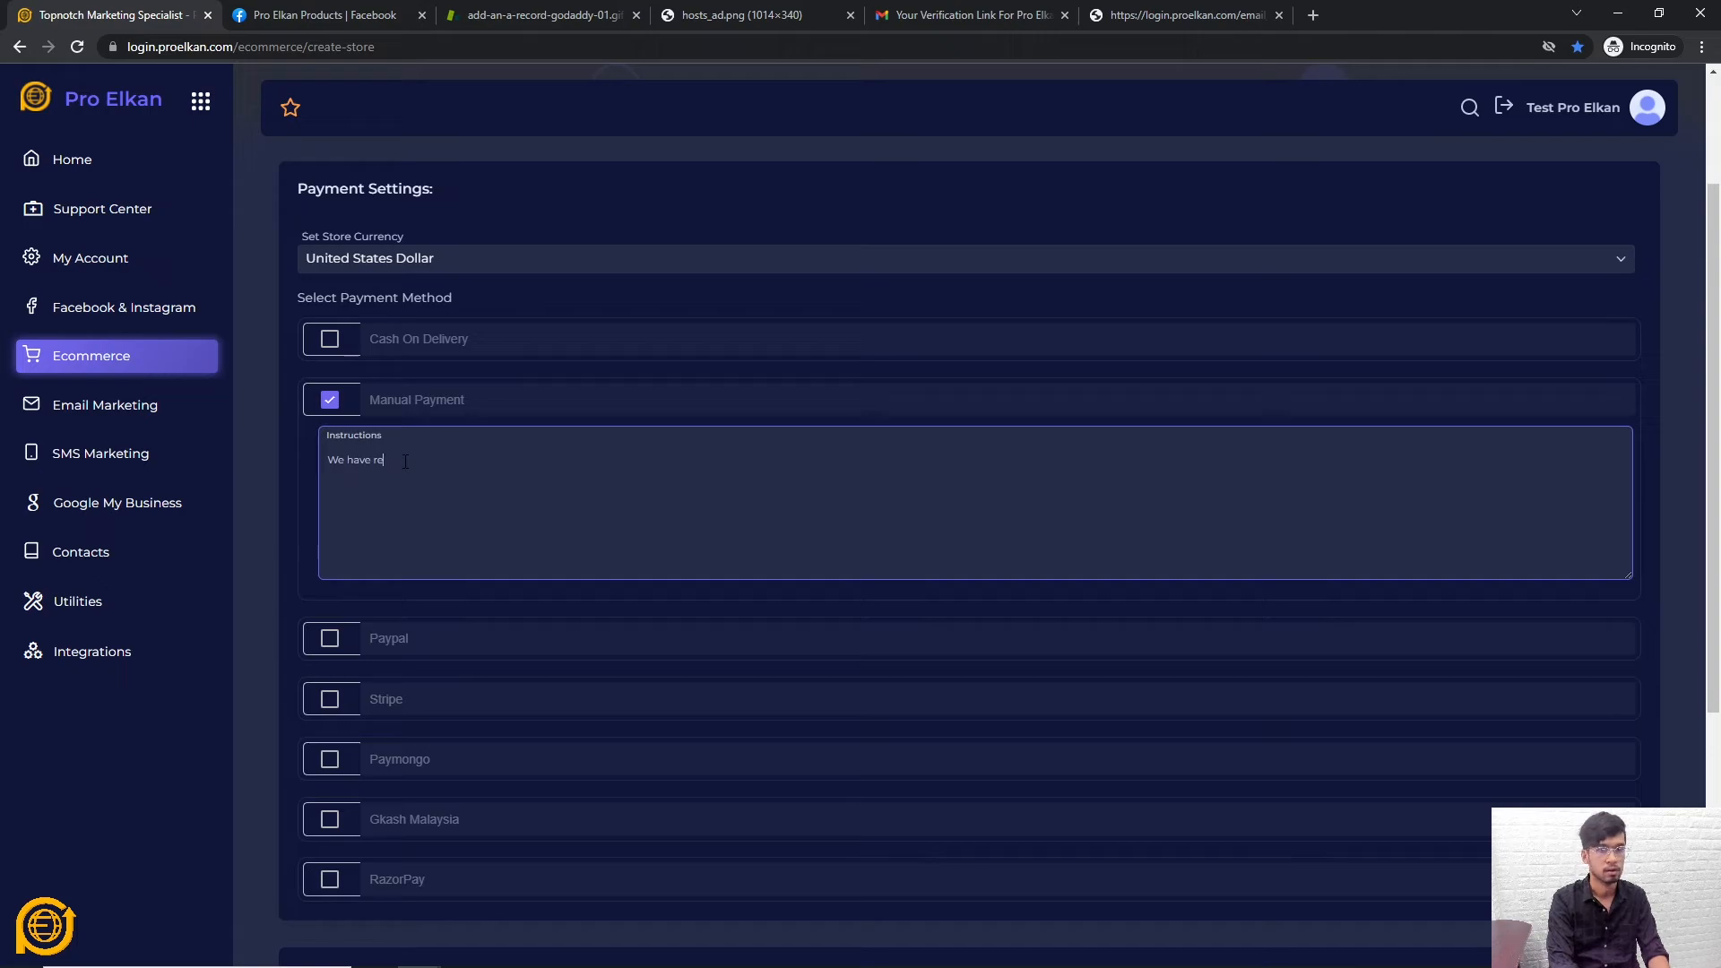
{"action": "type", "text": "THis"}
{"action": "key", "text": "BackSpace"}
{"action": "key", "text": "BackSpace"}
{"action": "key", "text": "BackSpace"}
{"action": "key", "text": "BackSpace"}
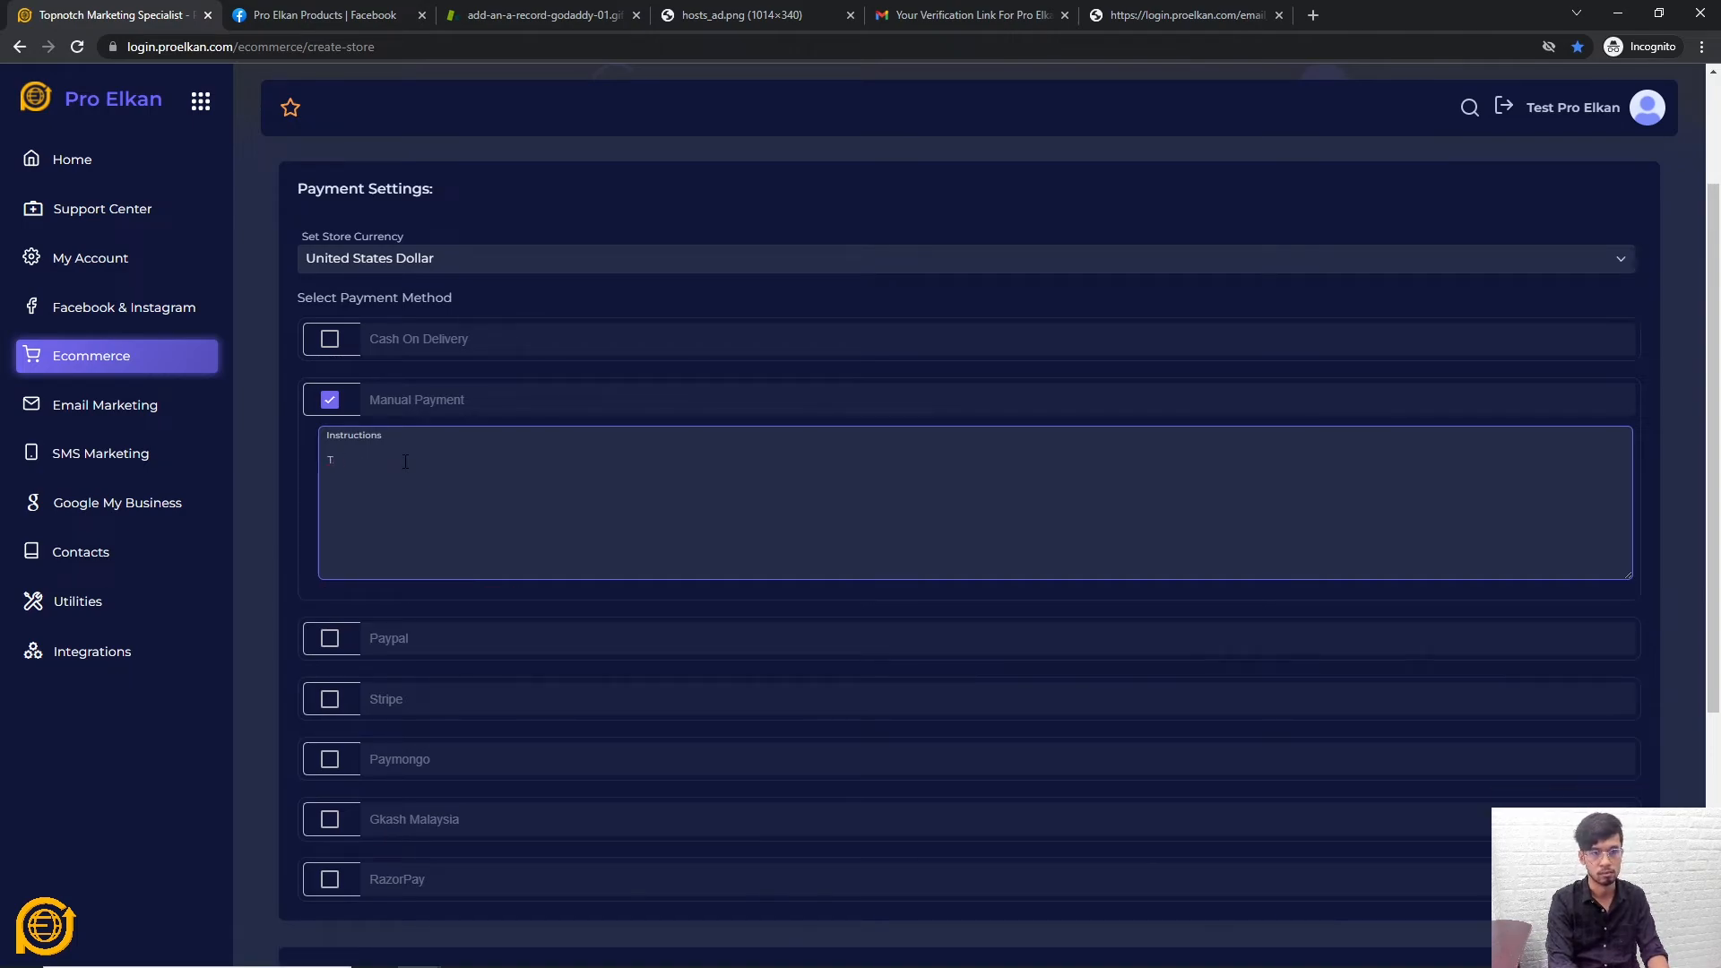
{"action": "type", "text": "This is an invoice of your order"}
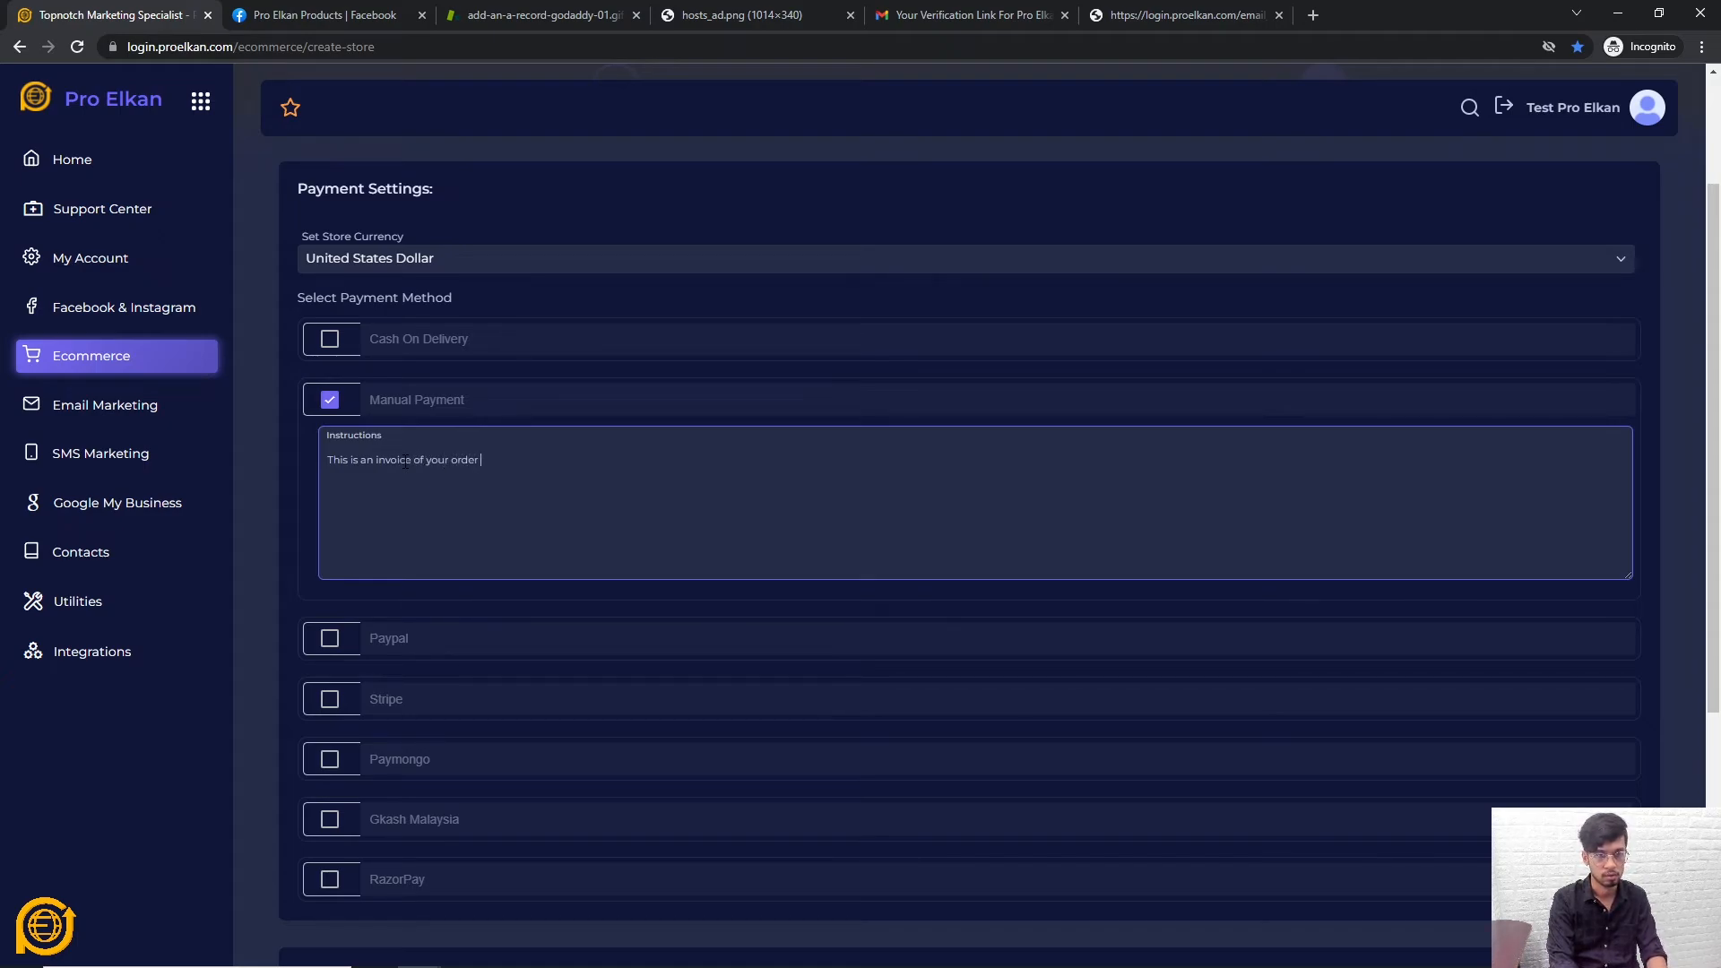
{"action": "type", "text": ":"}
Add 'Please send your payment at:' and a note about an email regarding the order
{"action": "key", "text": "Return"}
{"action": "key", "text": "Return"}
{"action": "type", "text": "P"}
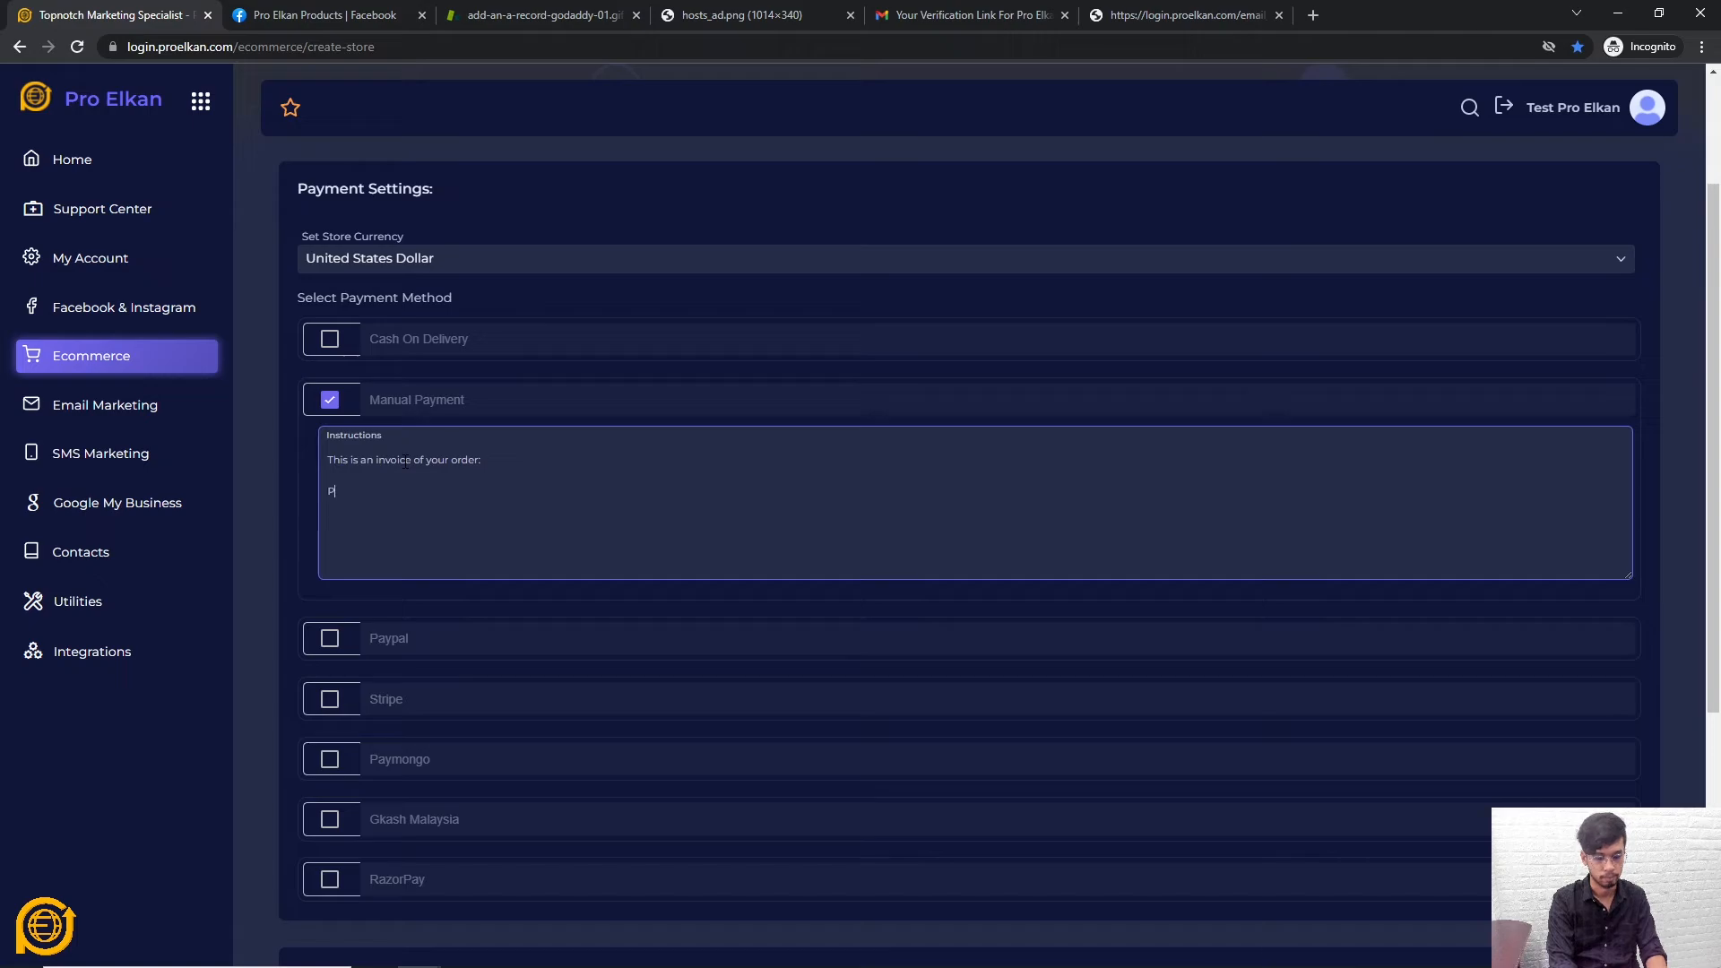
{"action": "type", "text": "lease send your"}
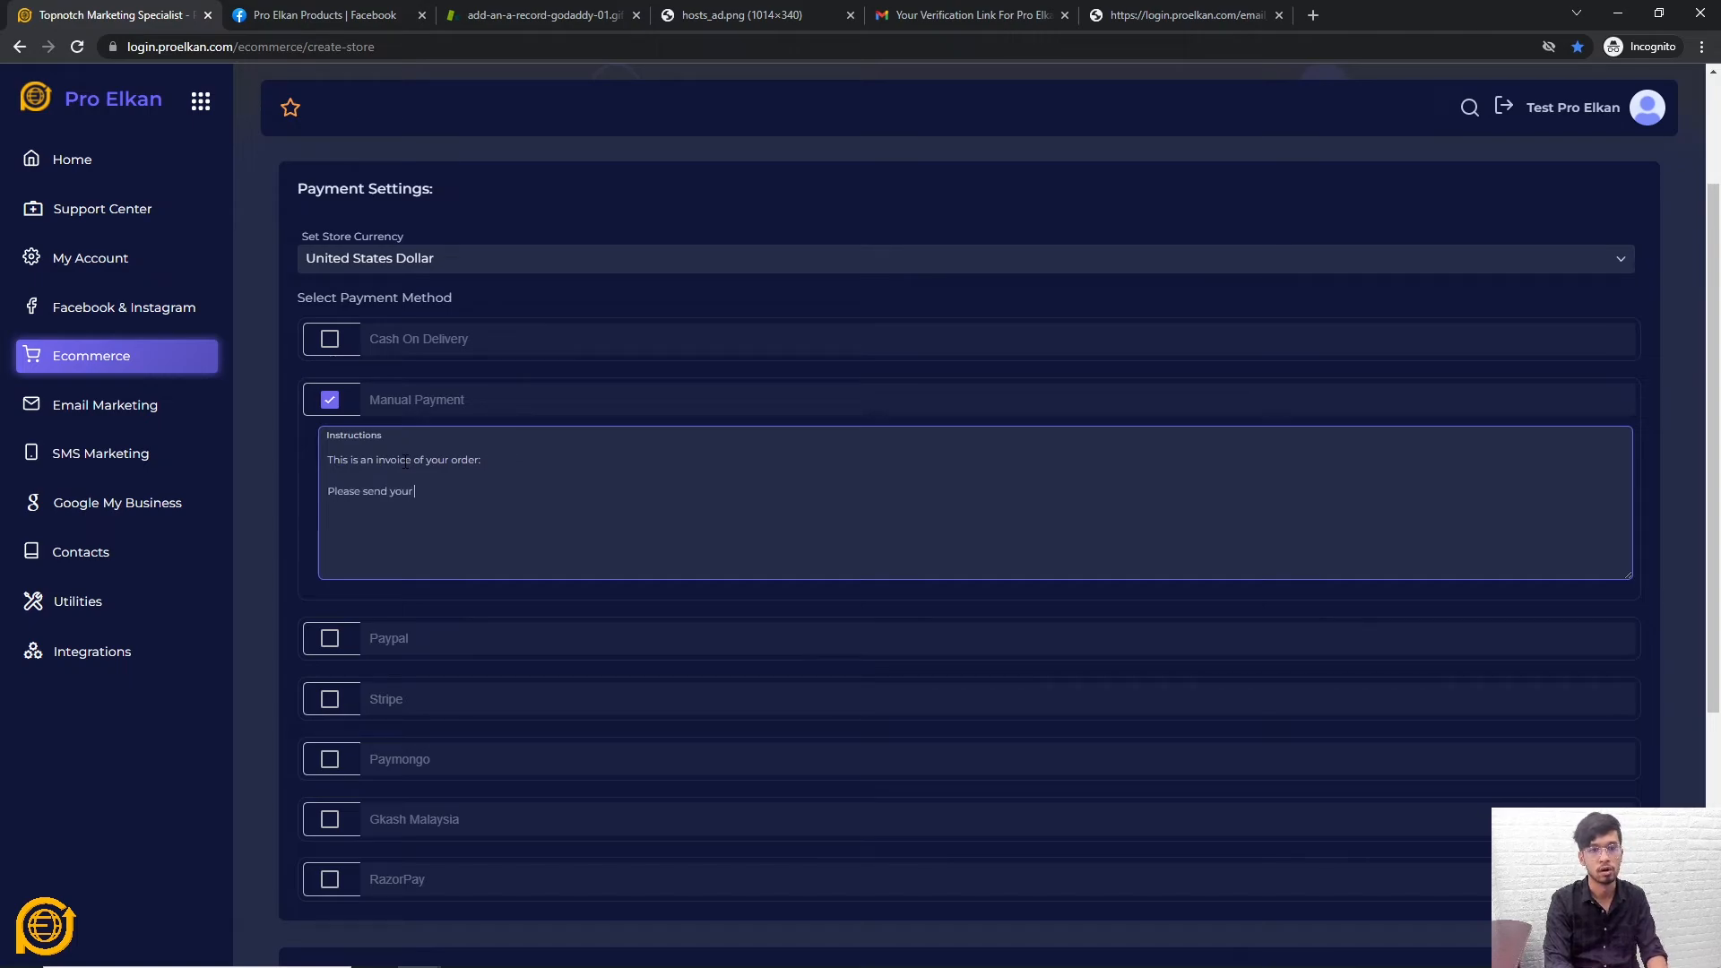
{"action": "type", "text": " payment at:"}
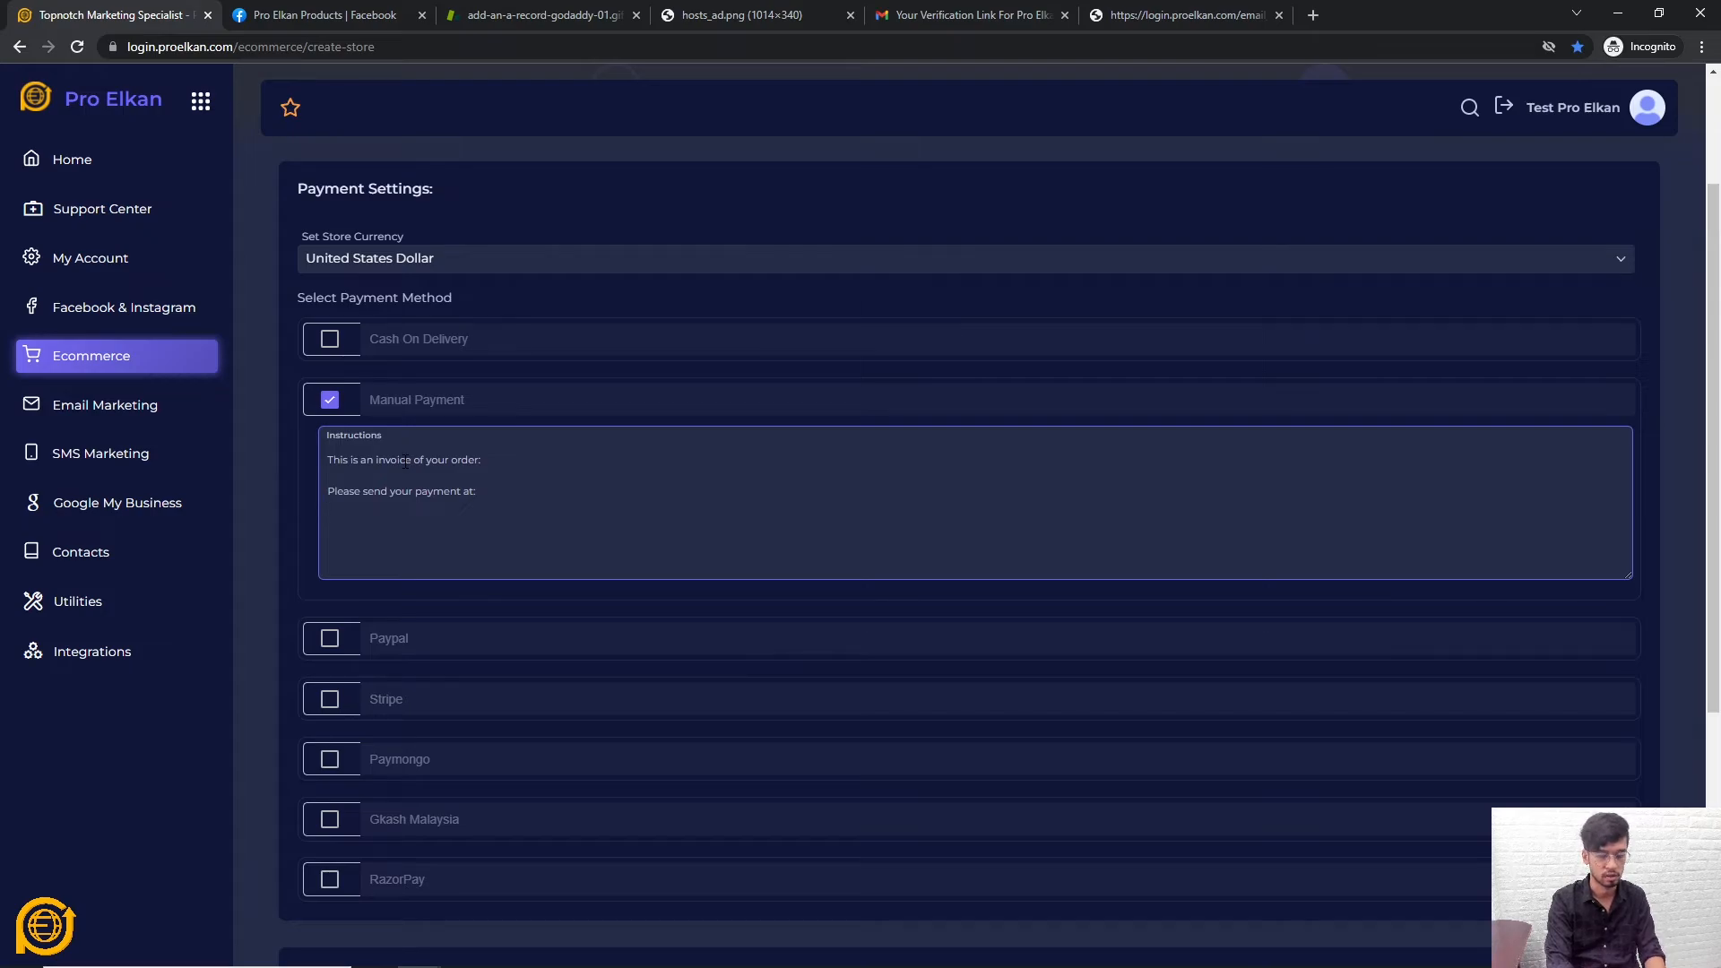
{"action": "key", "text": "Return"}
{"action": "type", "text": "xxxxxxxxxx  "}
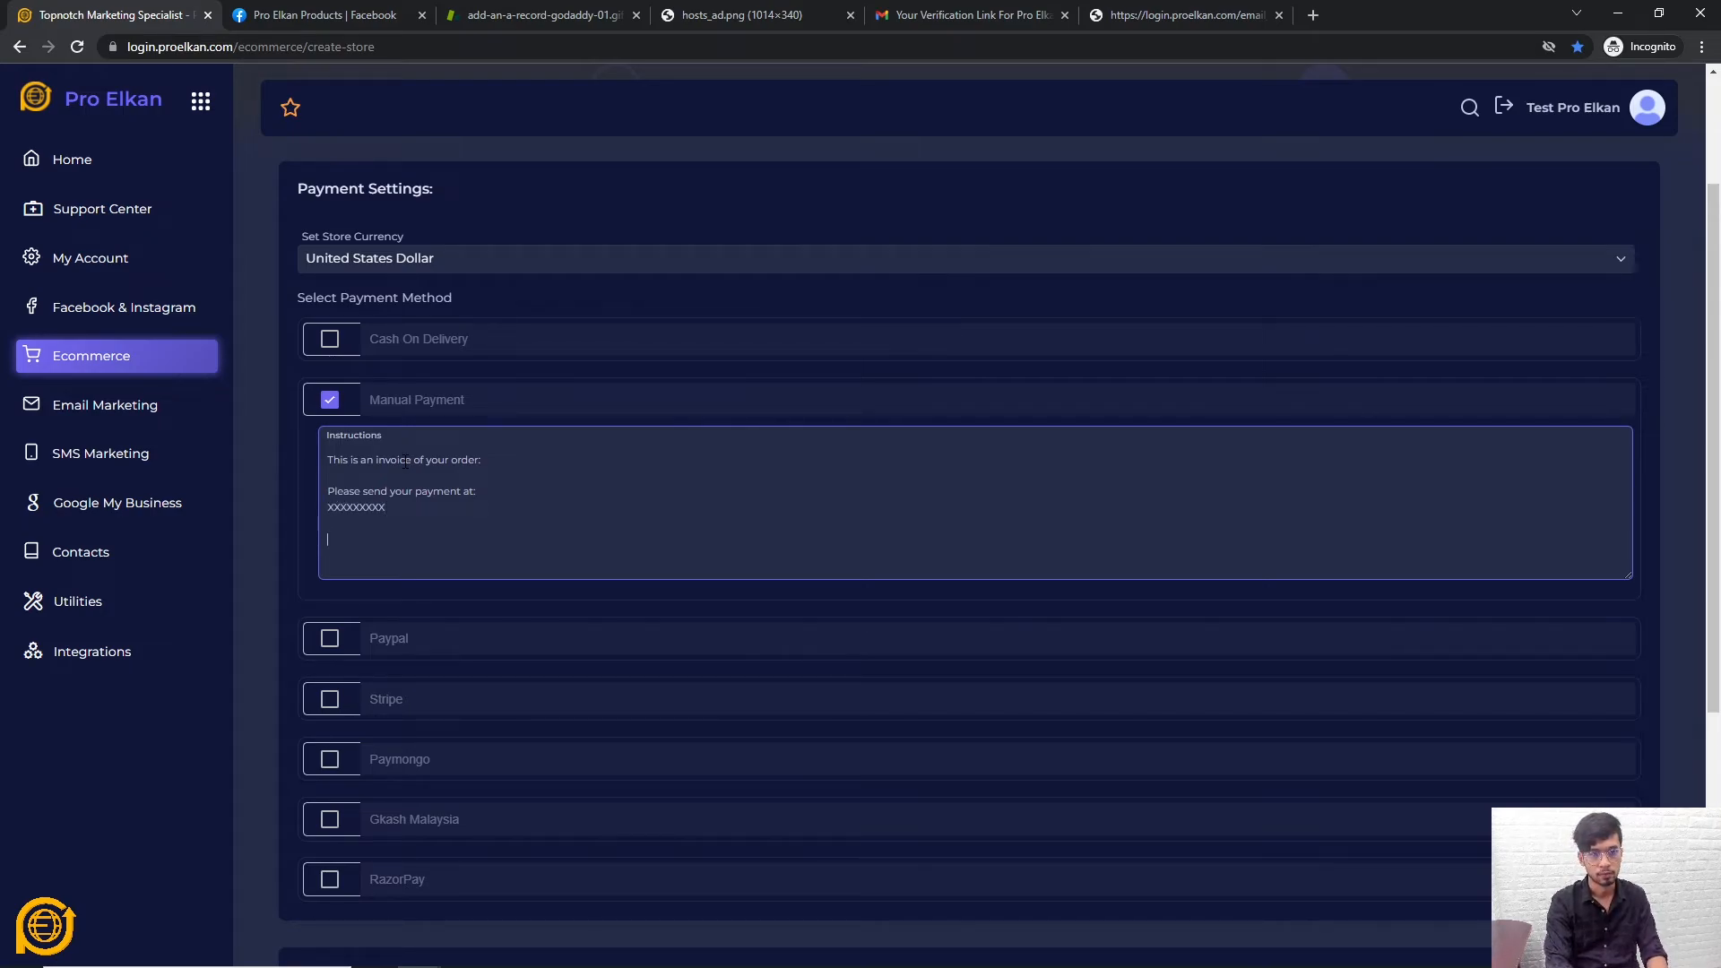
{"action": "type", "text": "You"}
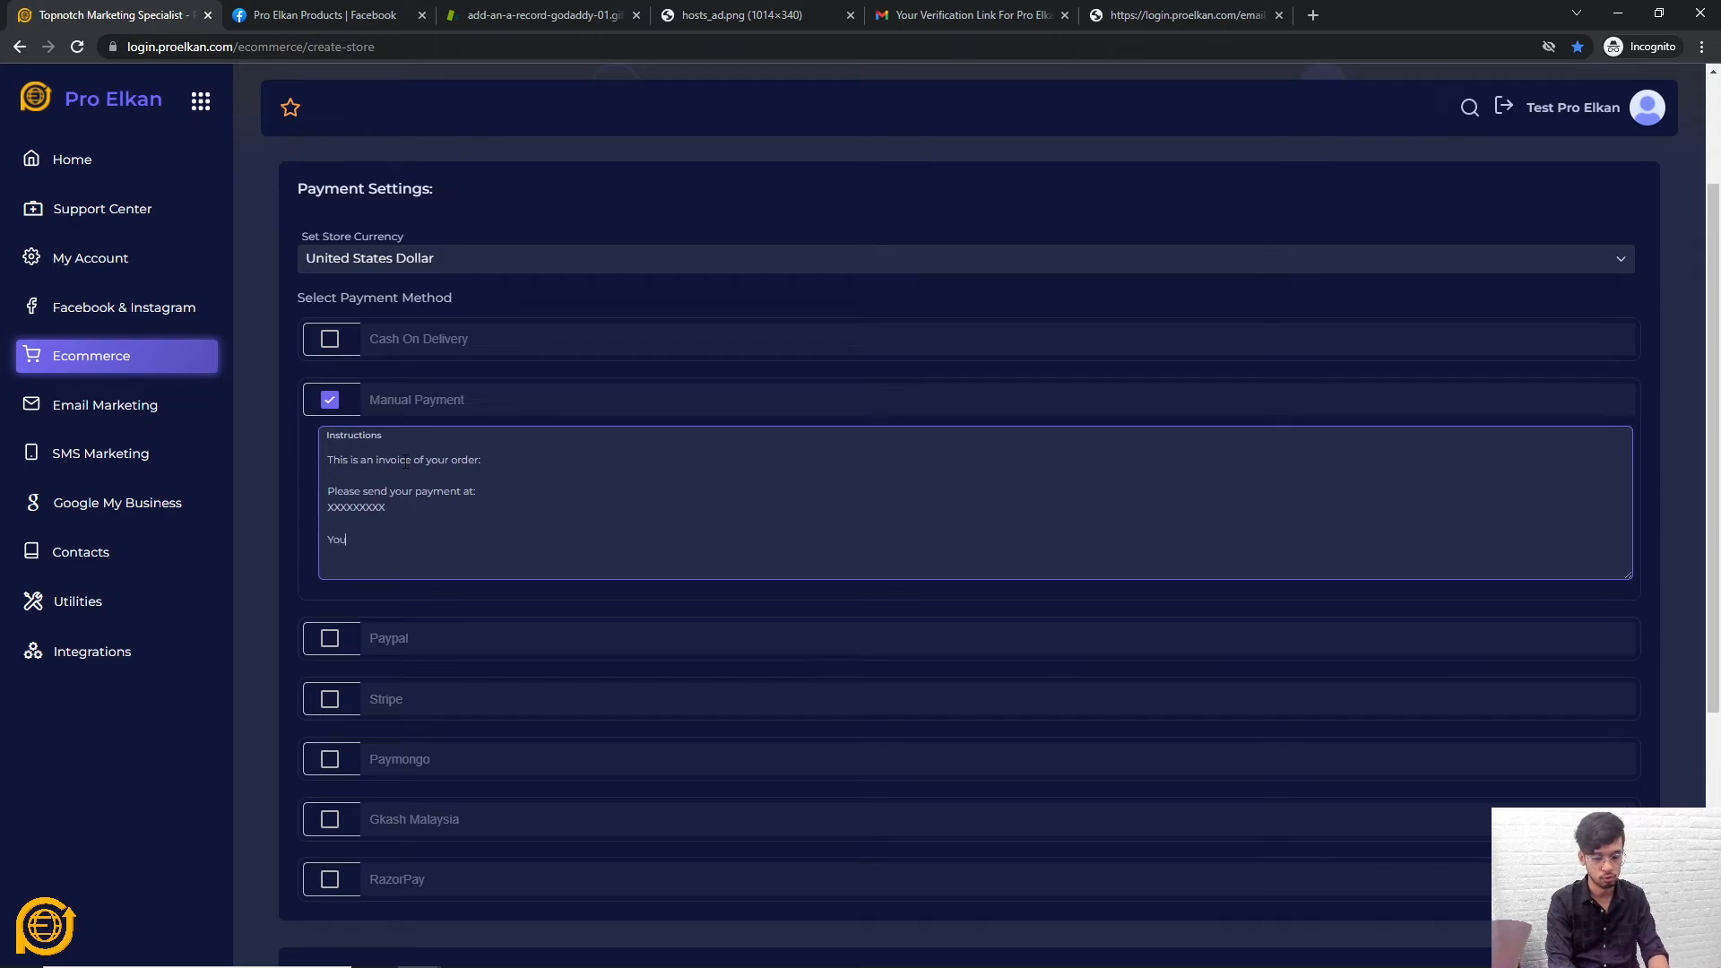
{"action": "type", "text": " will received"}
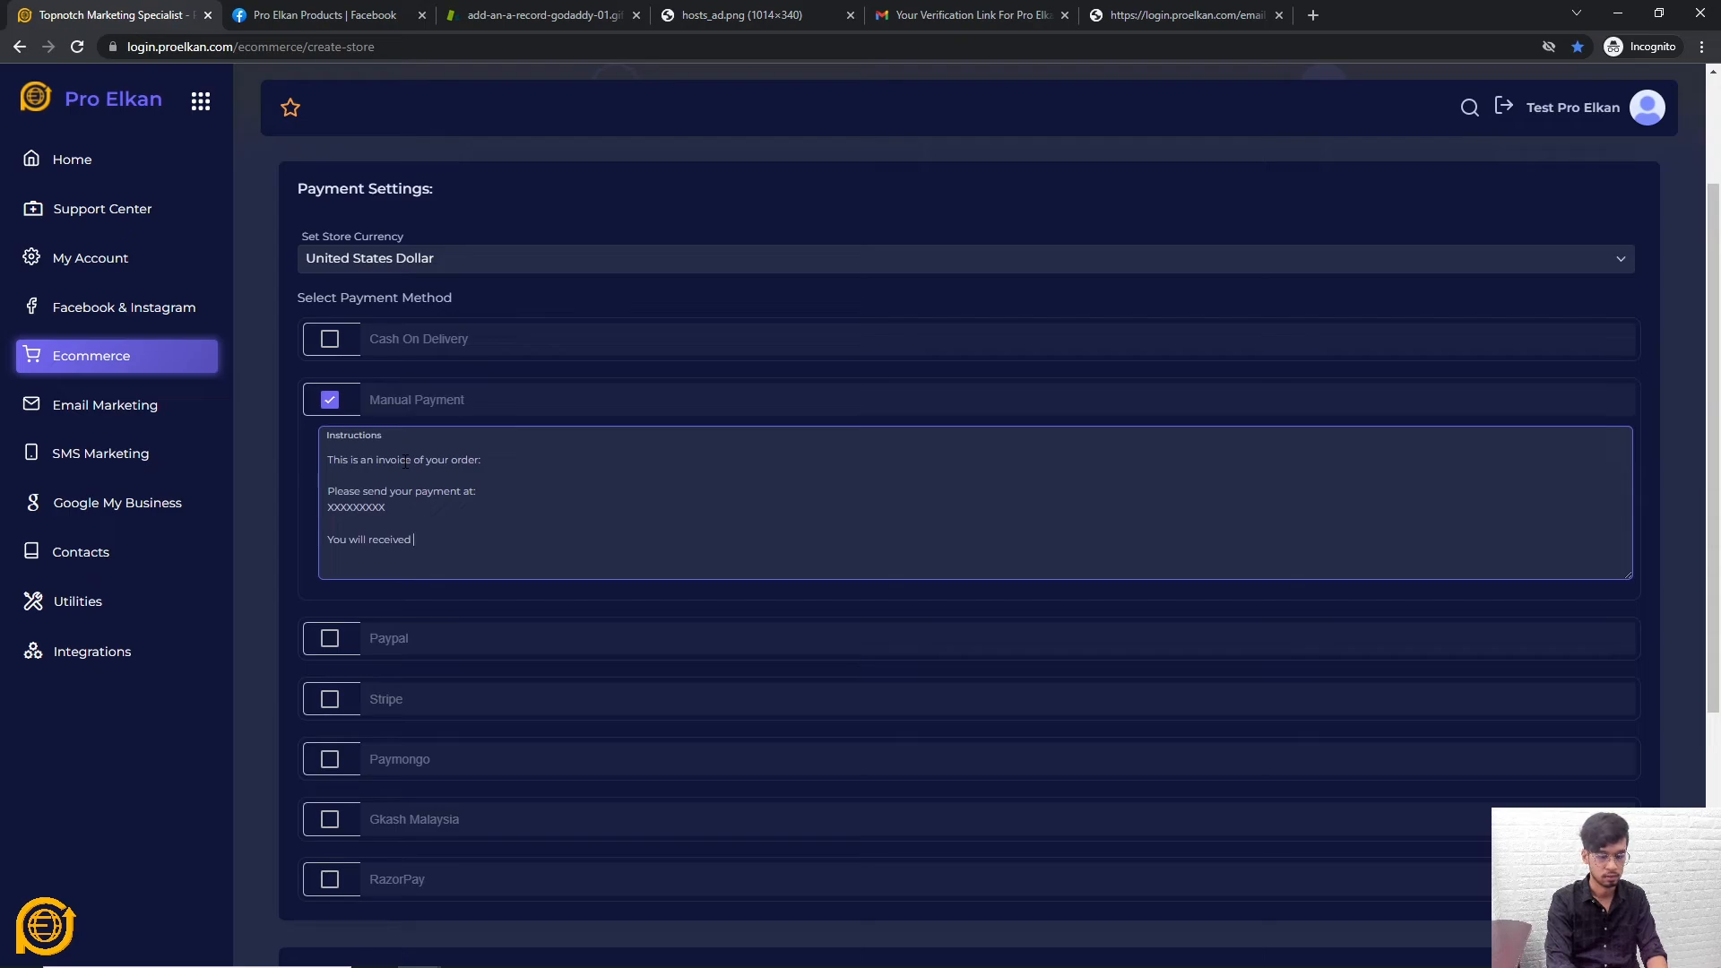
{"action": "type", "text": " an em"}
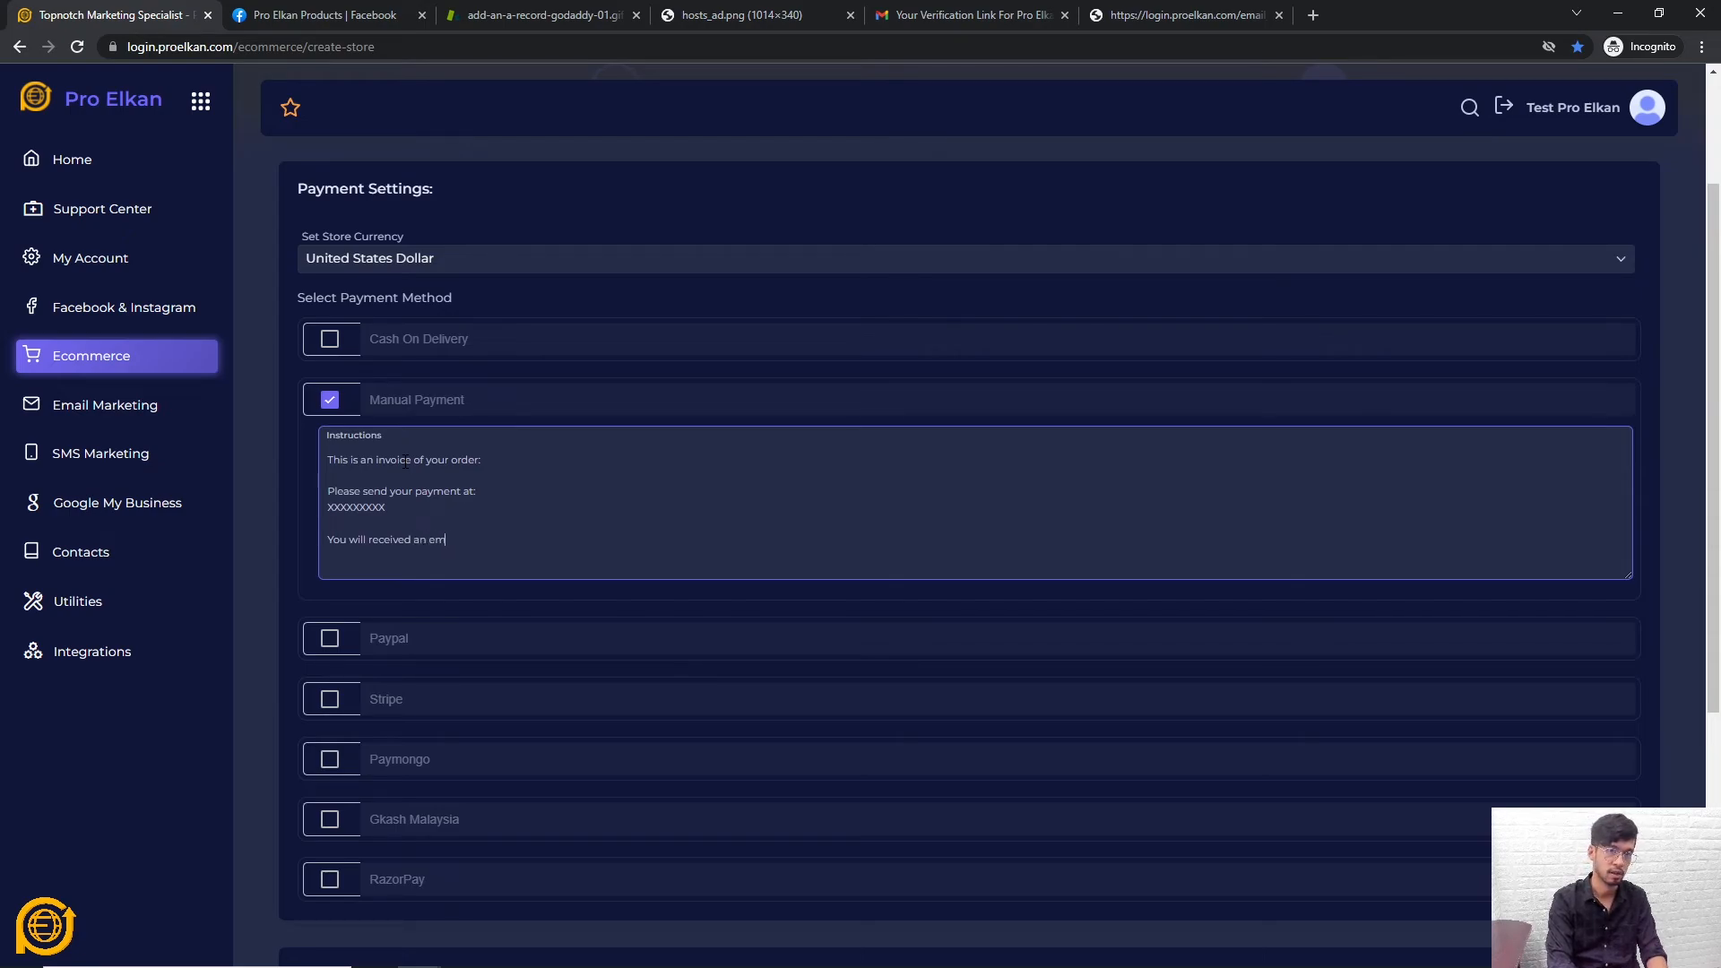
{"action": "type", "text": "ail regardign y"}
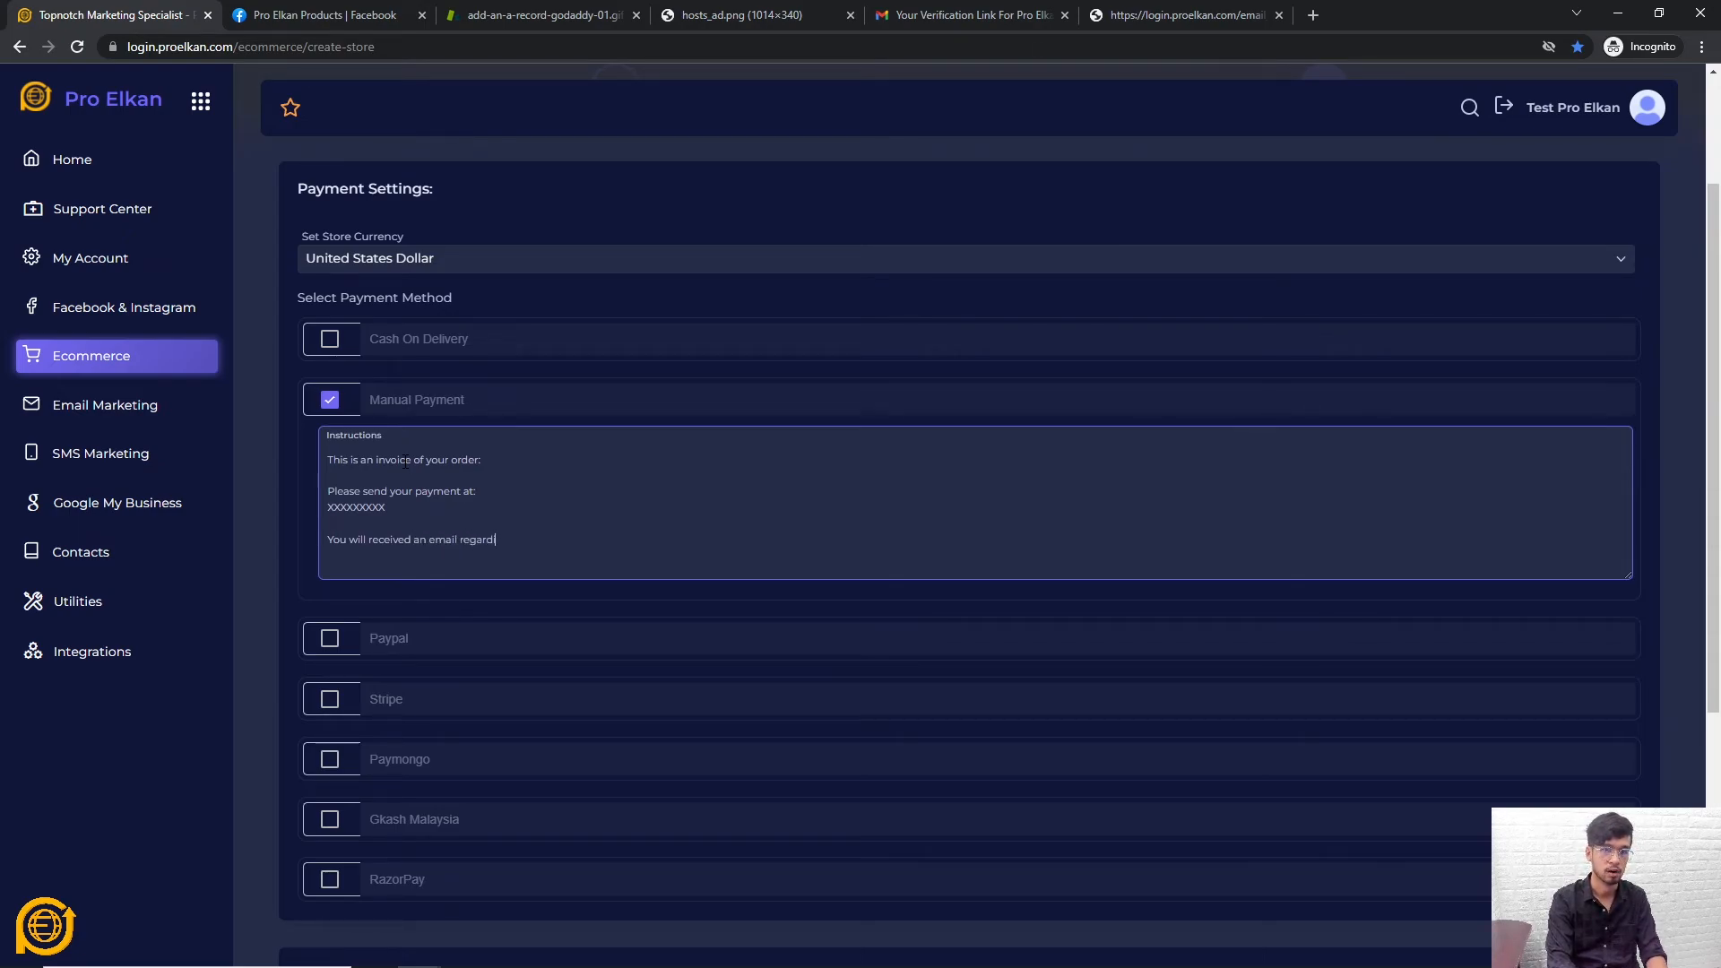
{"action": "key", "text": "BackSpace"}
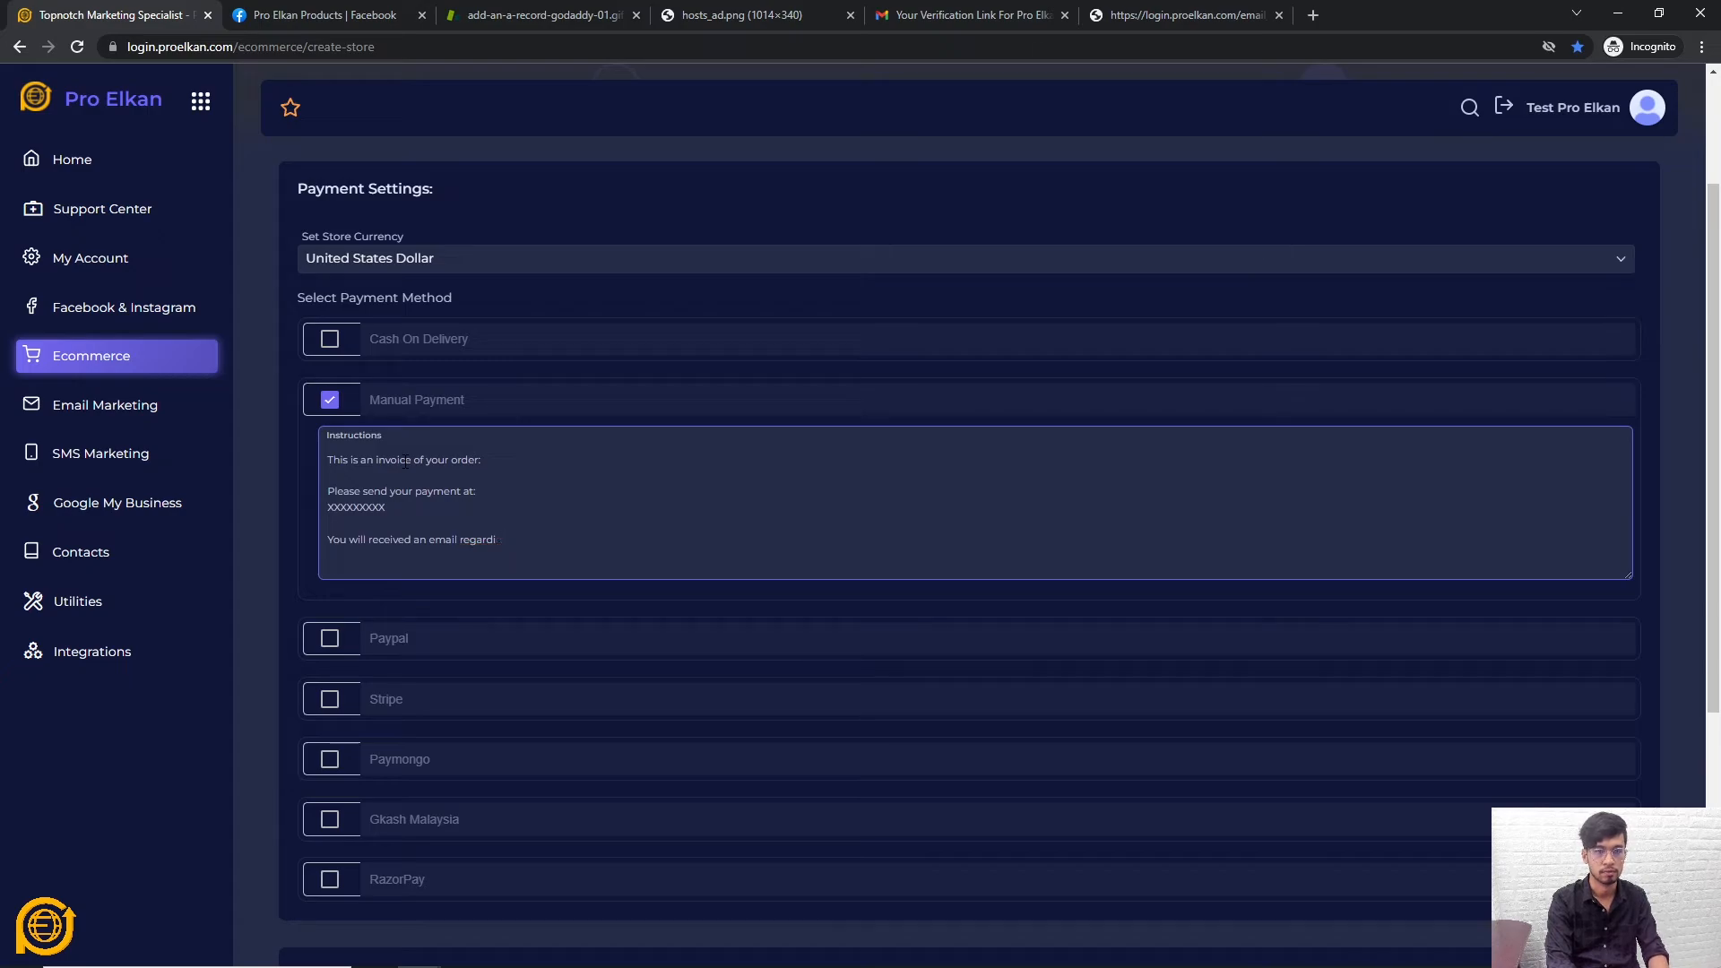
{"action": "type", "text": "ng your order"}
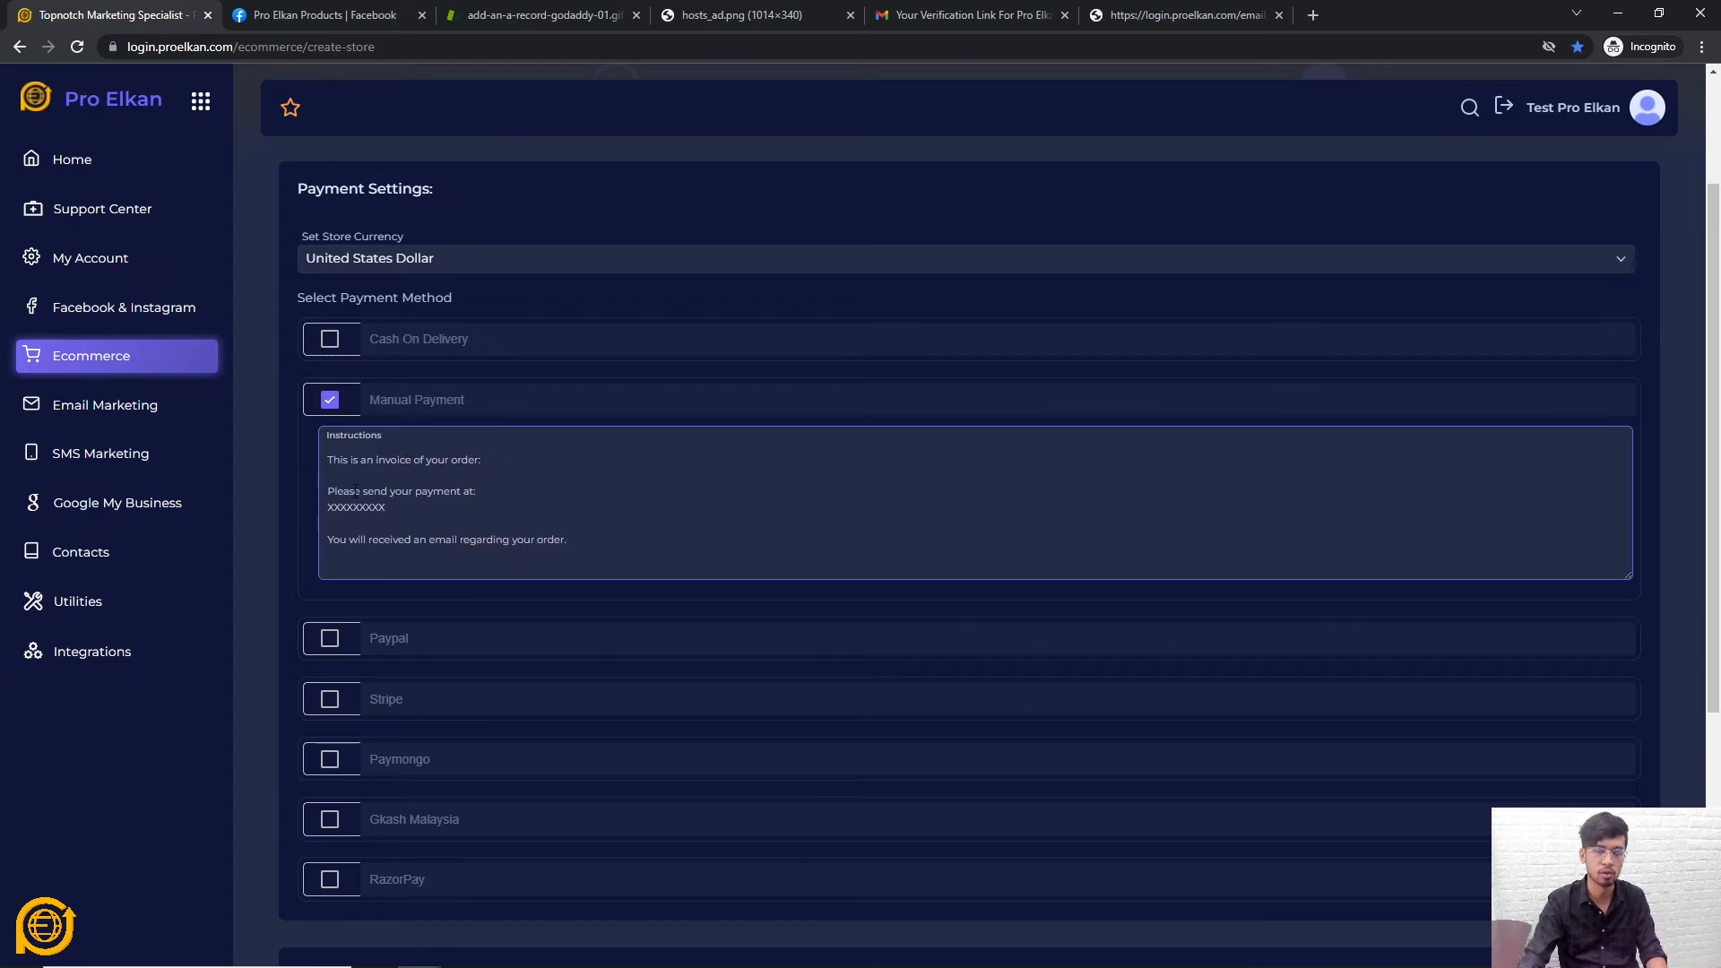
{"action": "type", "text": "."}
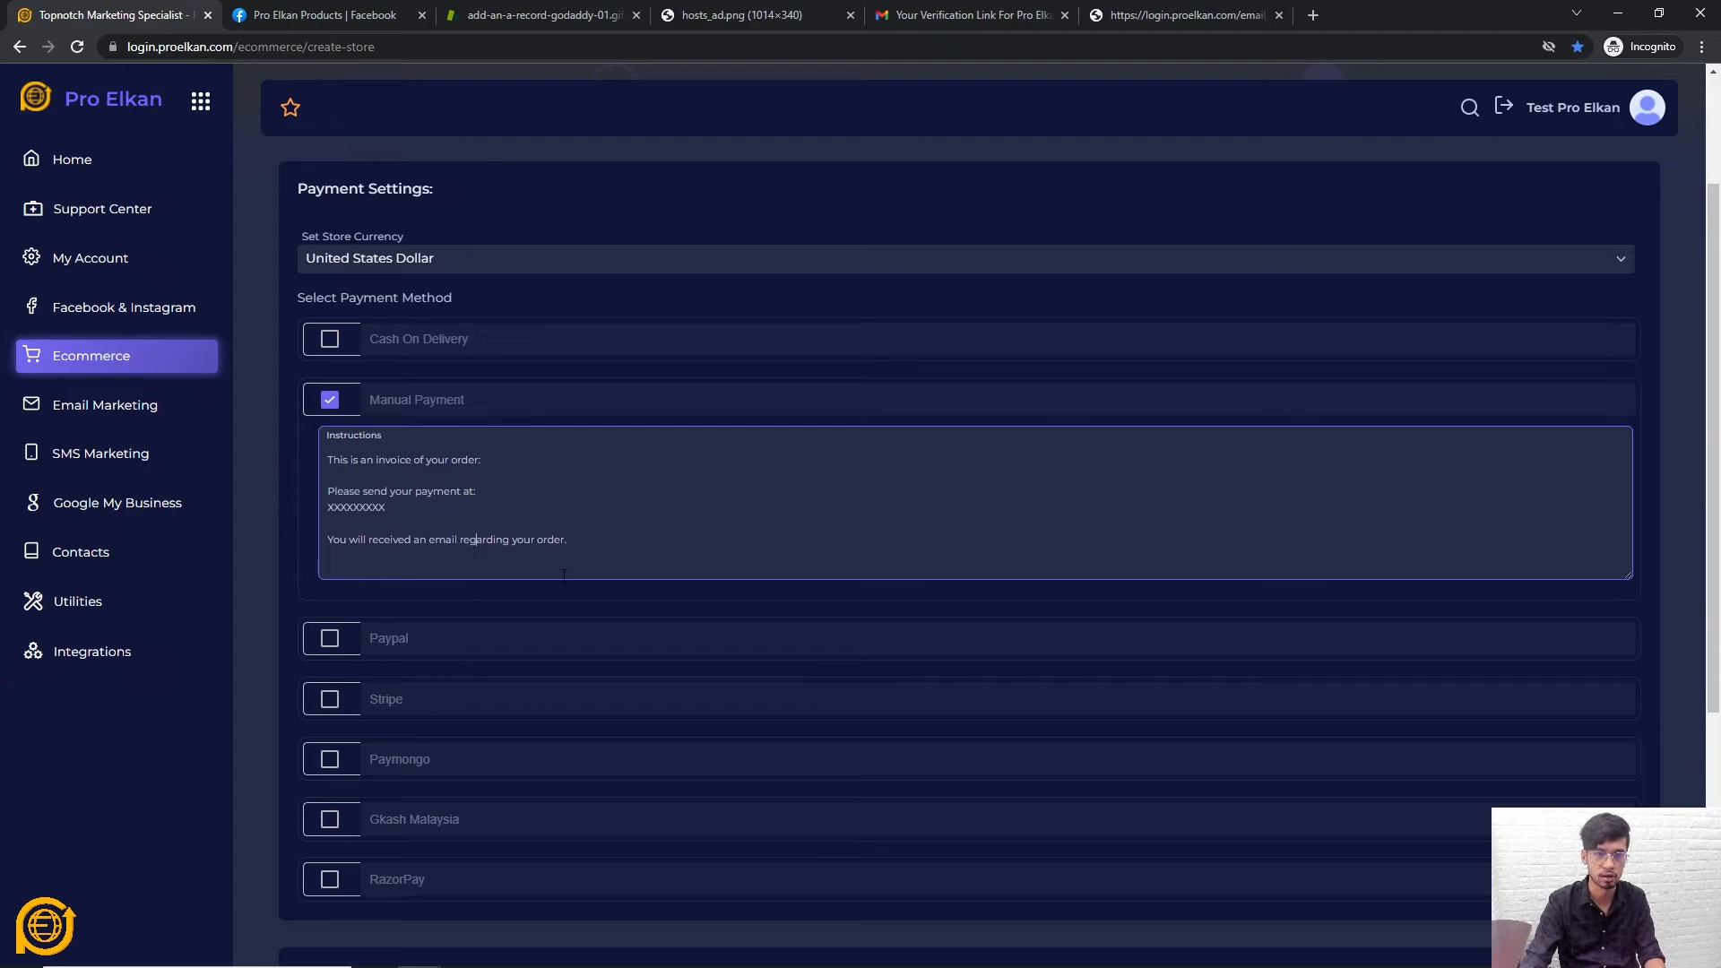
Select and delete the entire manual payment instructions text
{"action": "left_click_drag", "start_coordinate": [479, 552], "coordinate": [323, 435]}
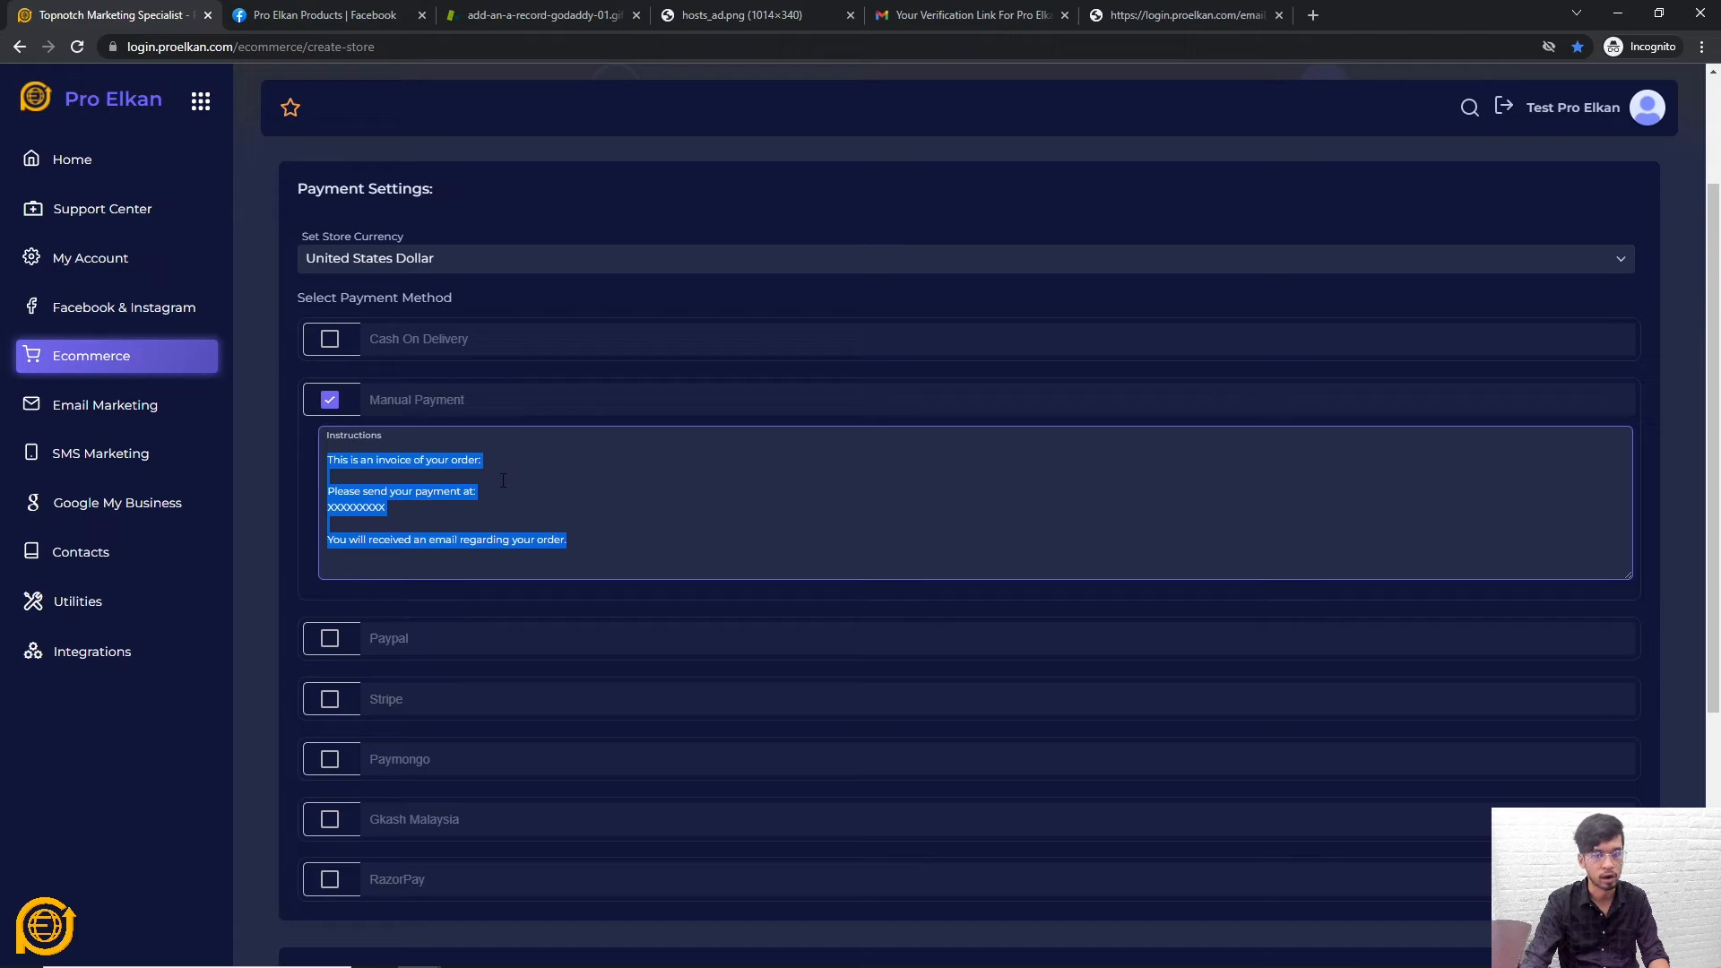
{"action": "left_click_drag", "start_coordinate": [573, 551], "coordinate": [331, 439]}
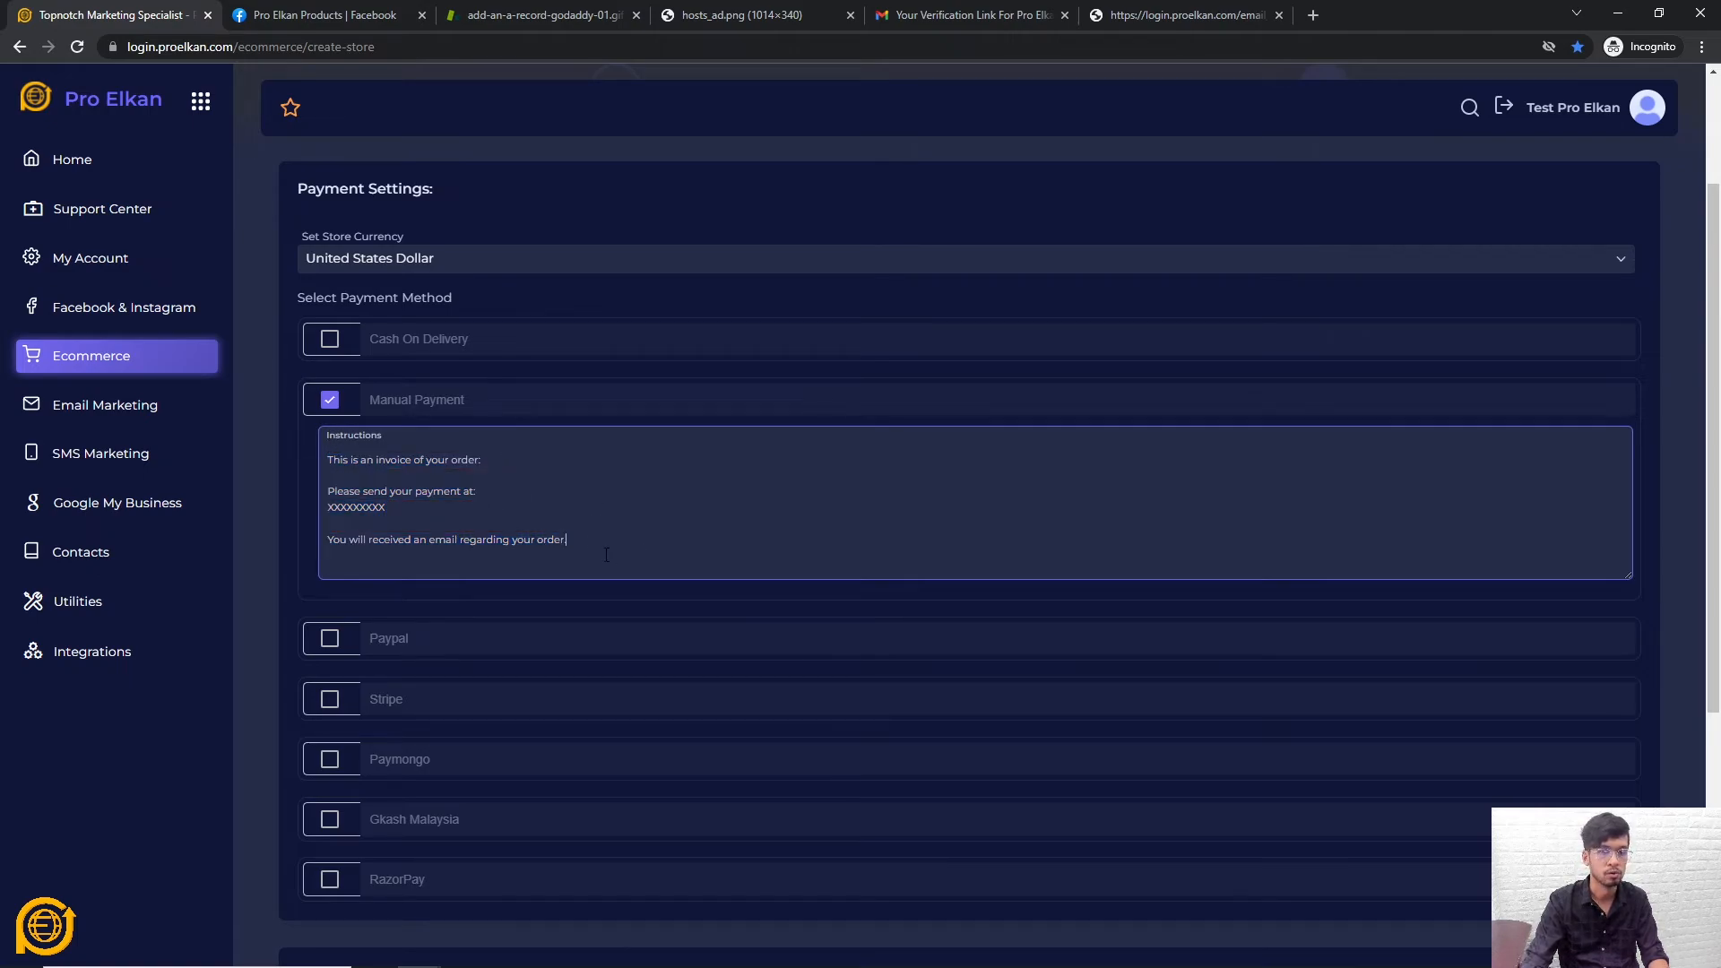
{"action": "left_click_drag", "start_coordinate": [605, 552], "coordinate": [266, 421]}
{"action": "key", "text": "BackSpace"}
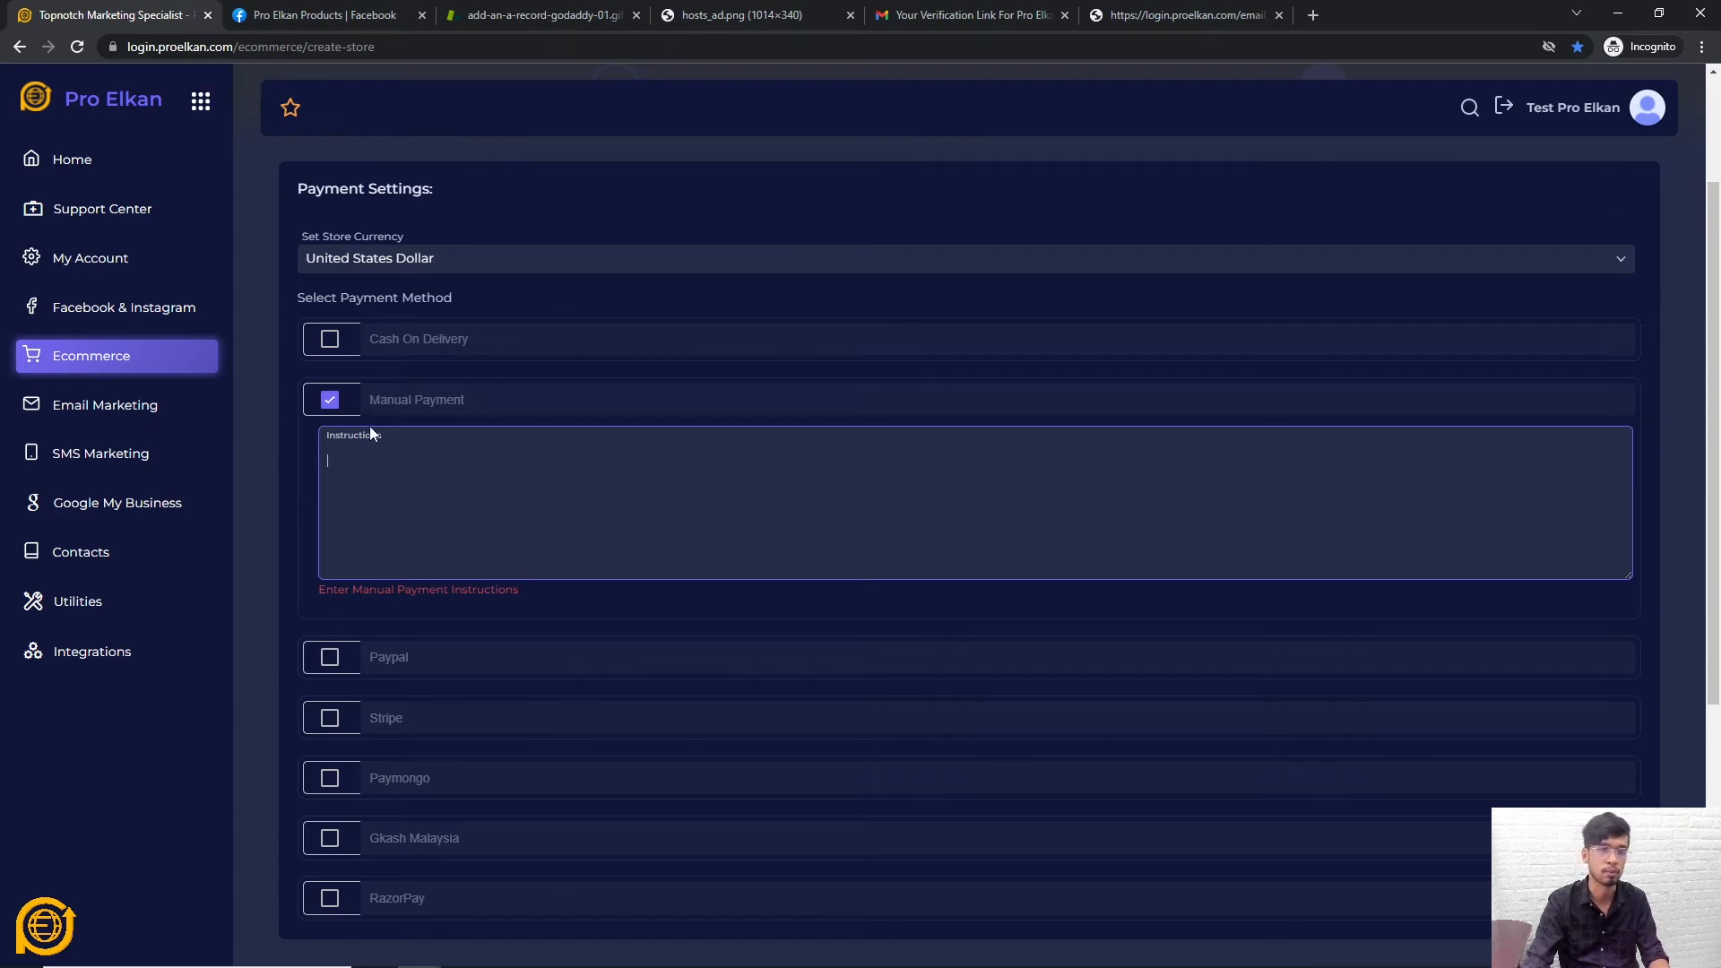
Switch from Manual Payment to PayPal, viewing its integration credentials without filling them
{"action": "left_click", "coordinate": [331, 400]}
{"action": "left_click", "coordinate": [330, 460]}
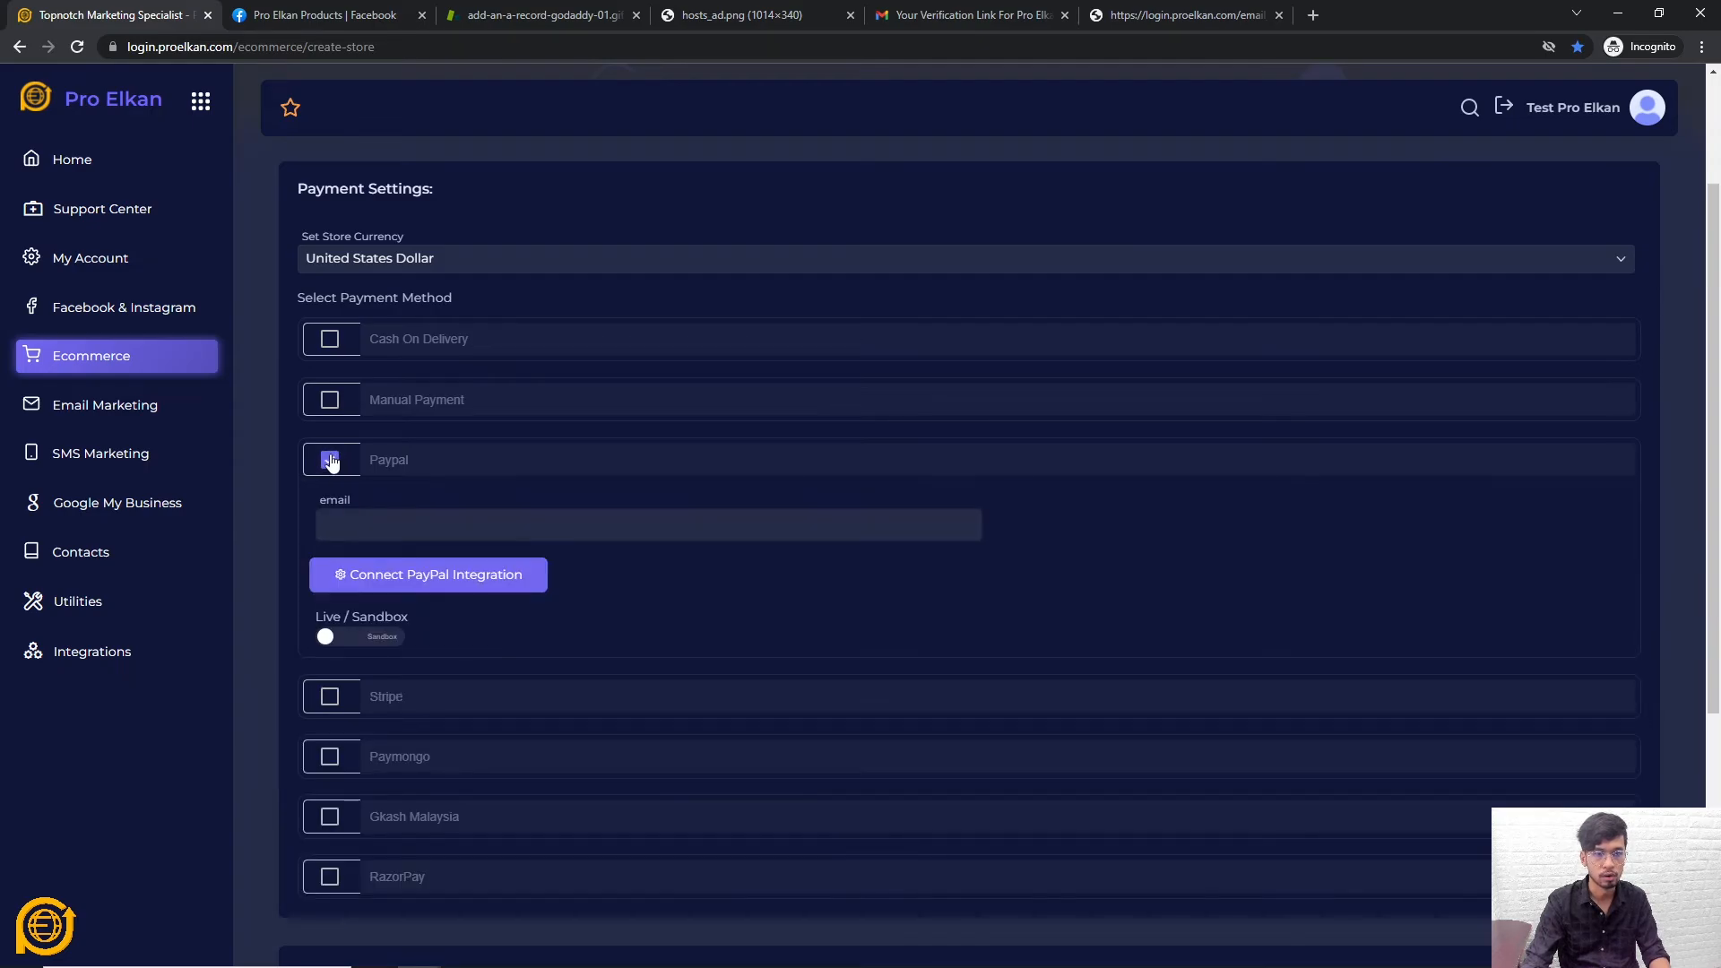
{"action": "left_click", "coordinate": [432, 578]}
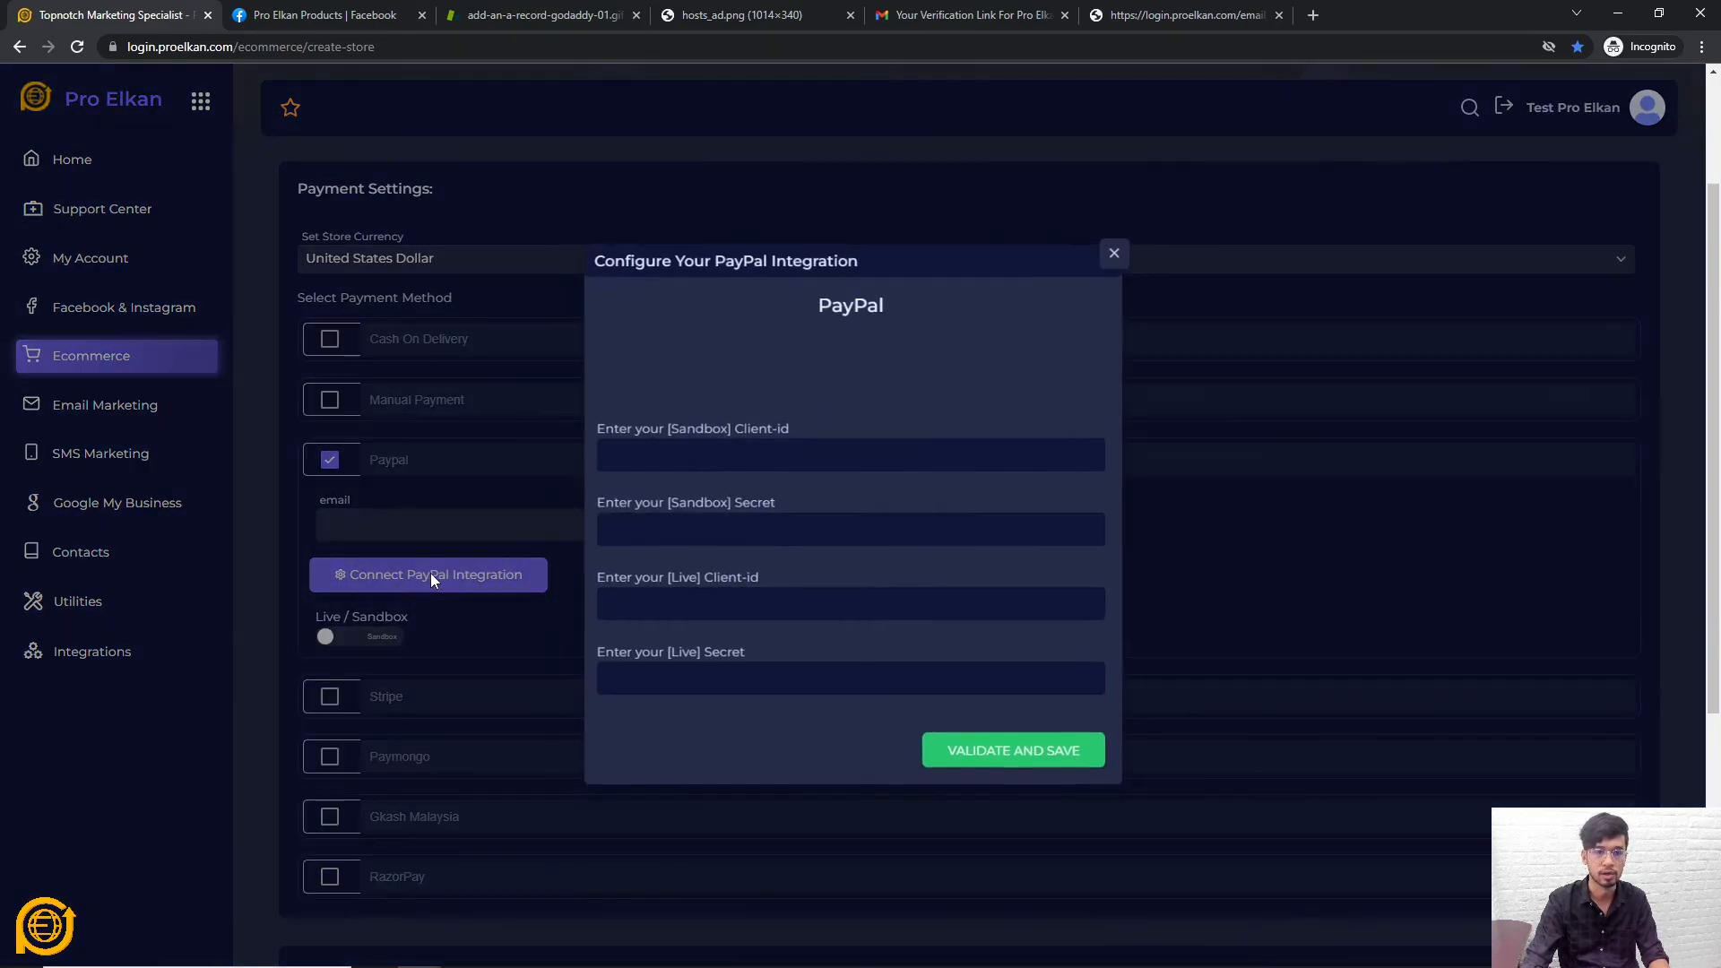
{"action": "left_click", "coordinate": [728, 535]}
{"action": "left_click", "coordinate": [755, 604]}
{"action": "left_click", "coordinate": [727, 678]}
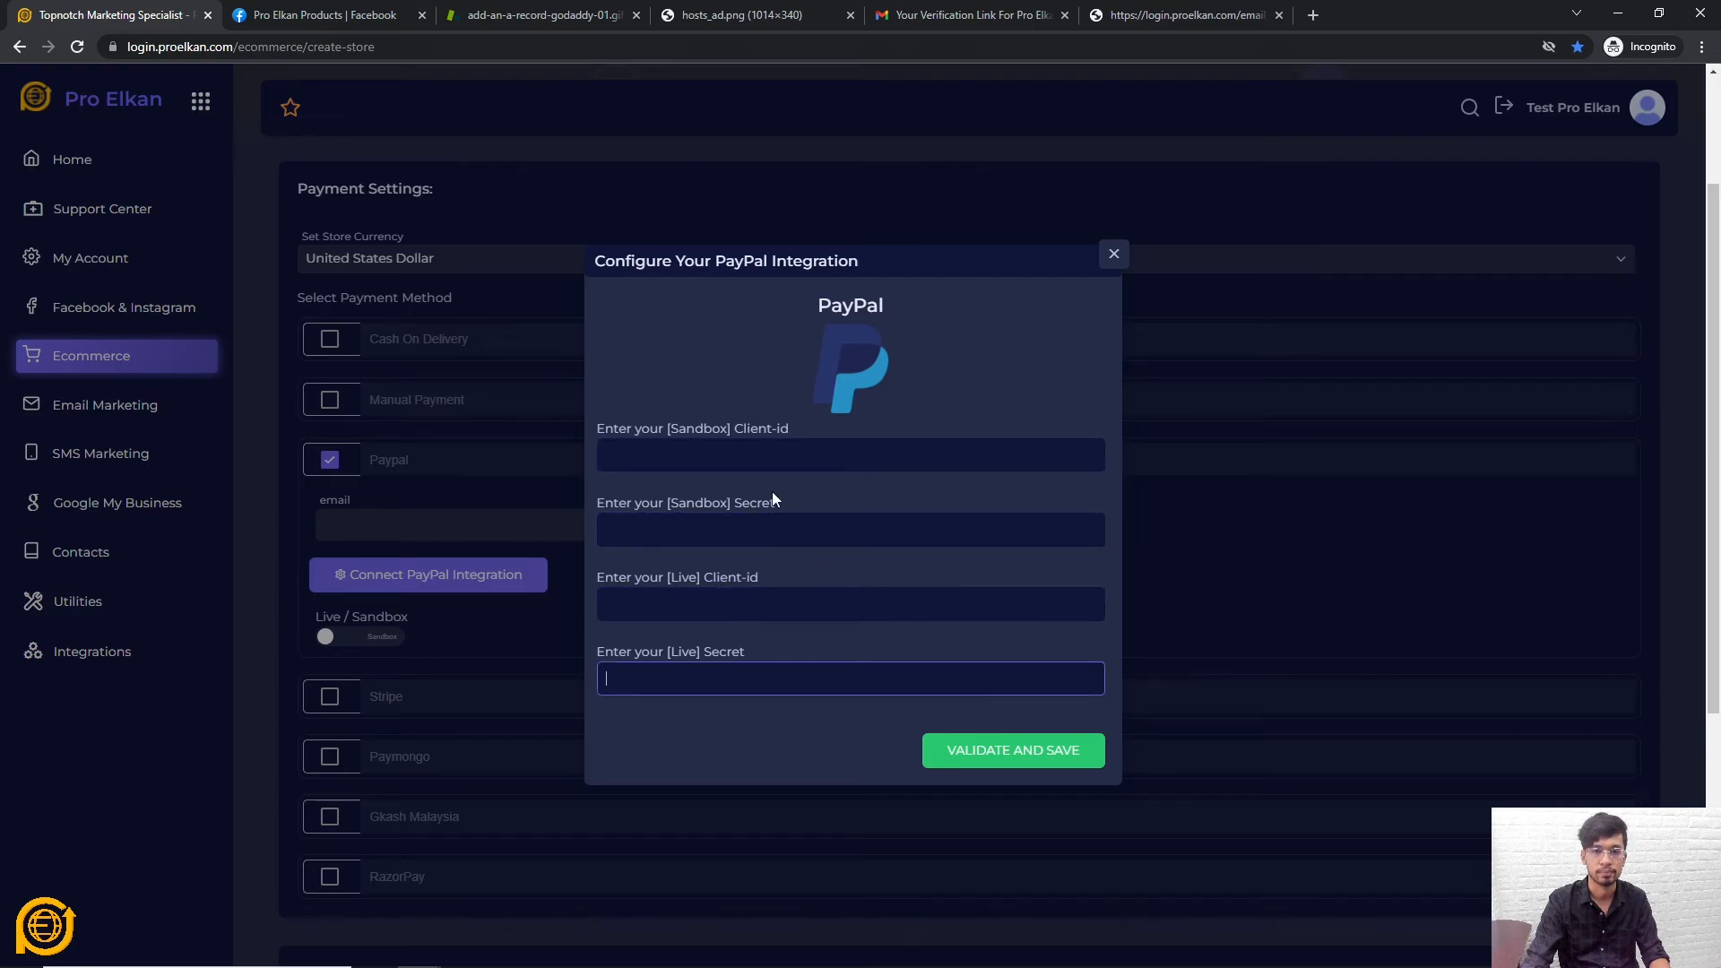
{"action": "left_click", "coordinate": [771, 455]}
{"action": "left_click", "coordinate": [806, 530]}
{"action": "left_click", "coordinate": [1112, 260]}
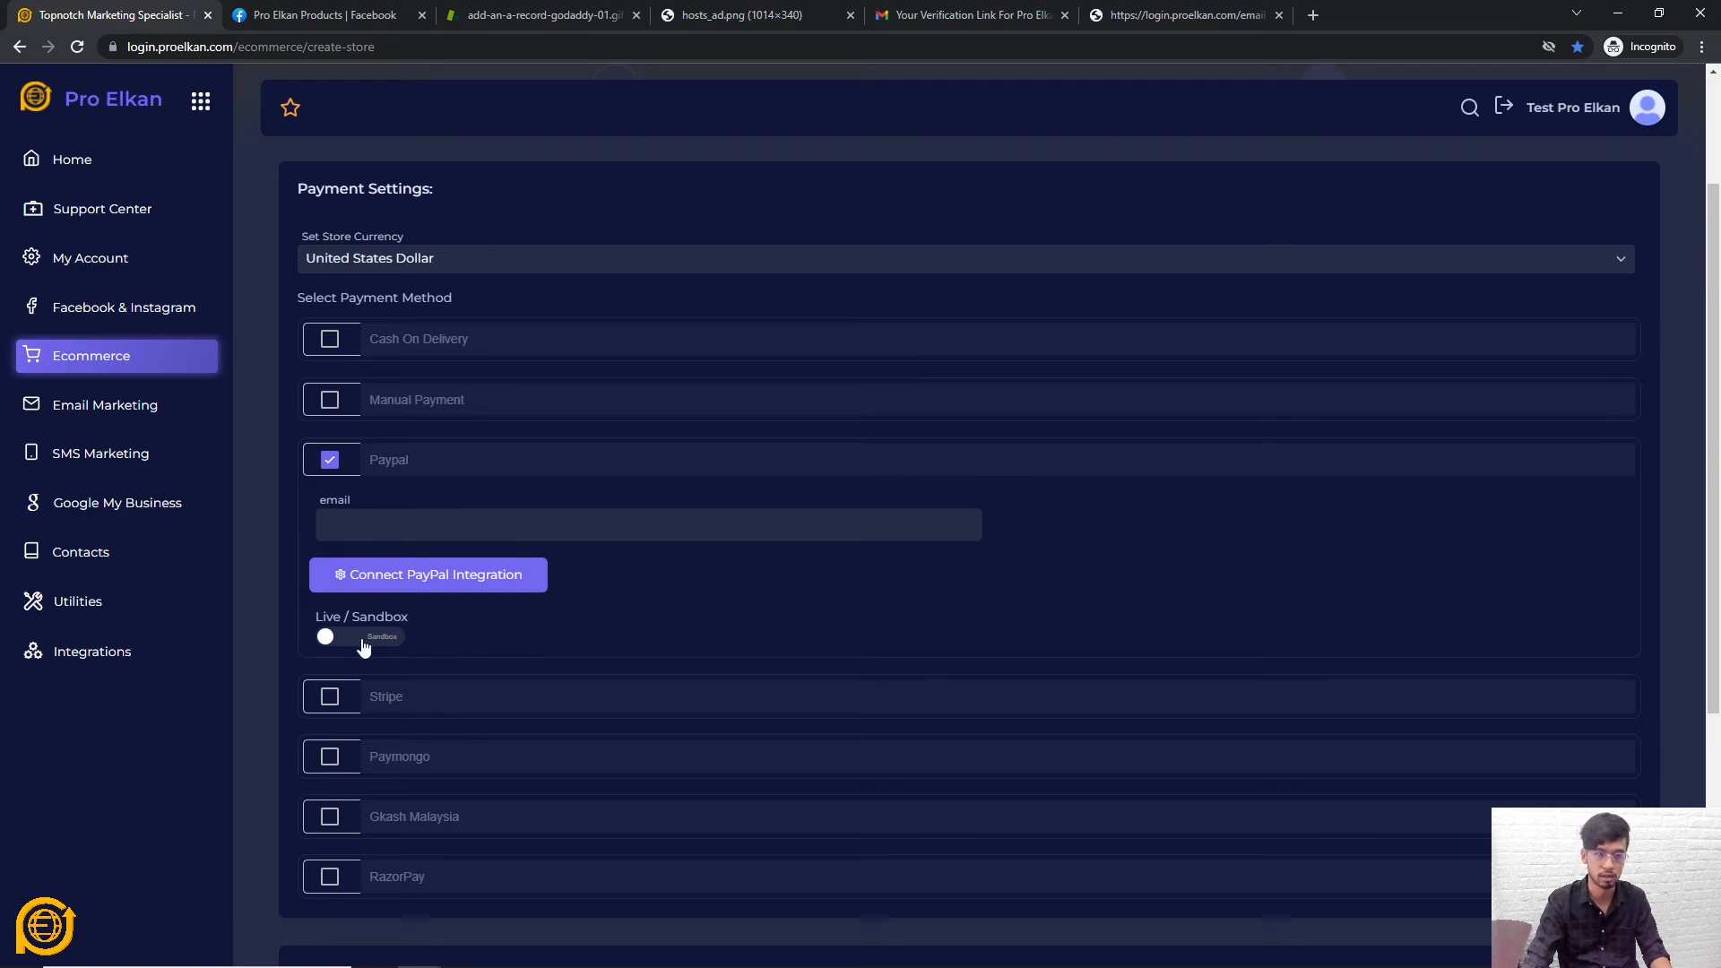
Enable Stripe payments, trying Paymongo but leaving it off
{"action": "left_click", "coordinate": [329, 697]}
{"action": "scroll", "coordinate": [440, 628], "scroll_direction": "down", "scroll_amount": 3}
{"action": "scroll", "coordinate": [502, 573], "scroll_direction": "up", "scroll_amount": 2}
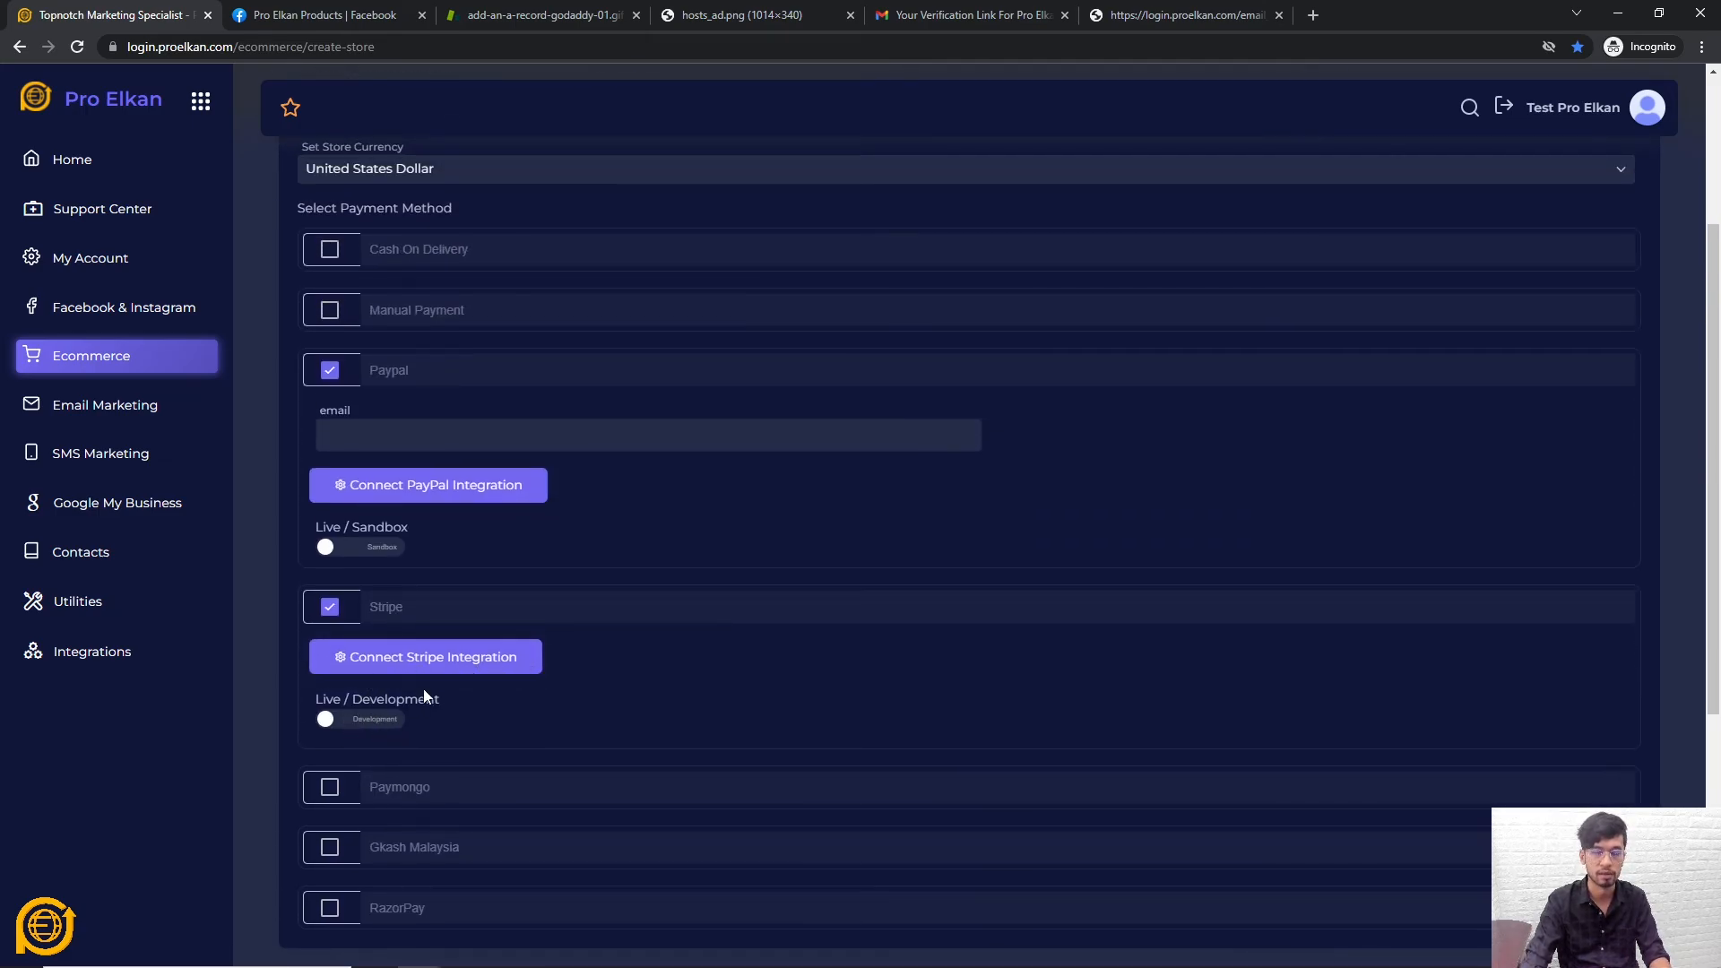
{"action": "scroll", "coordinate": [347, 702], "scroll_direction": "down", "scroll_amount": 3}
{"action": "left_click", "coordinate": [329, 520]}
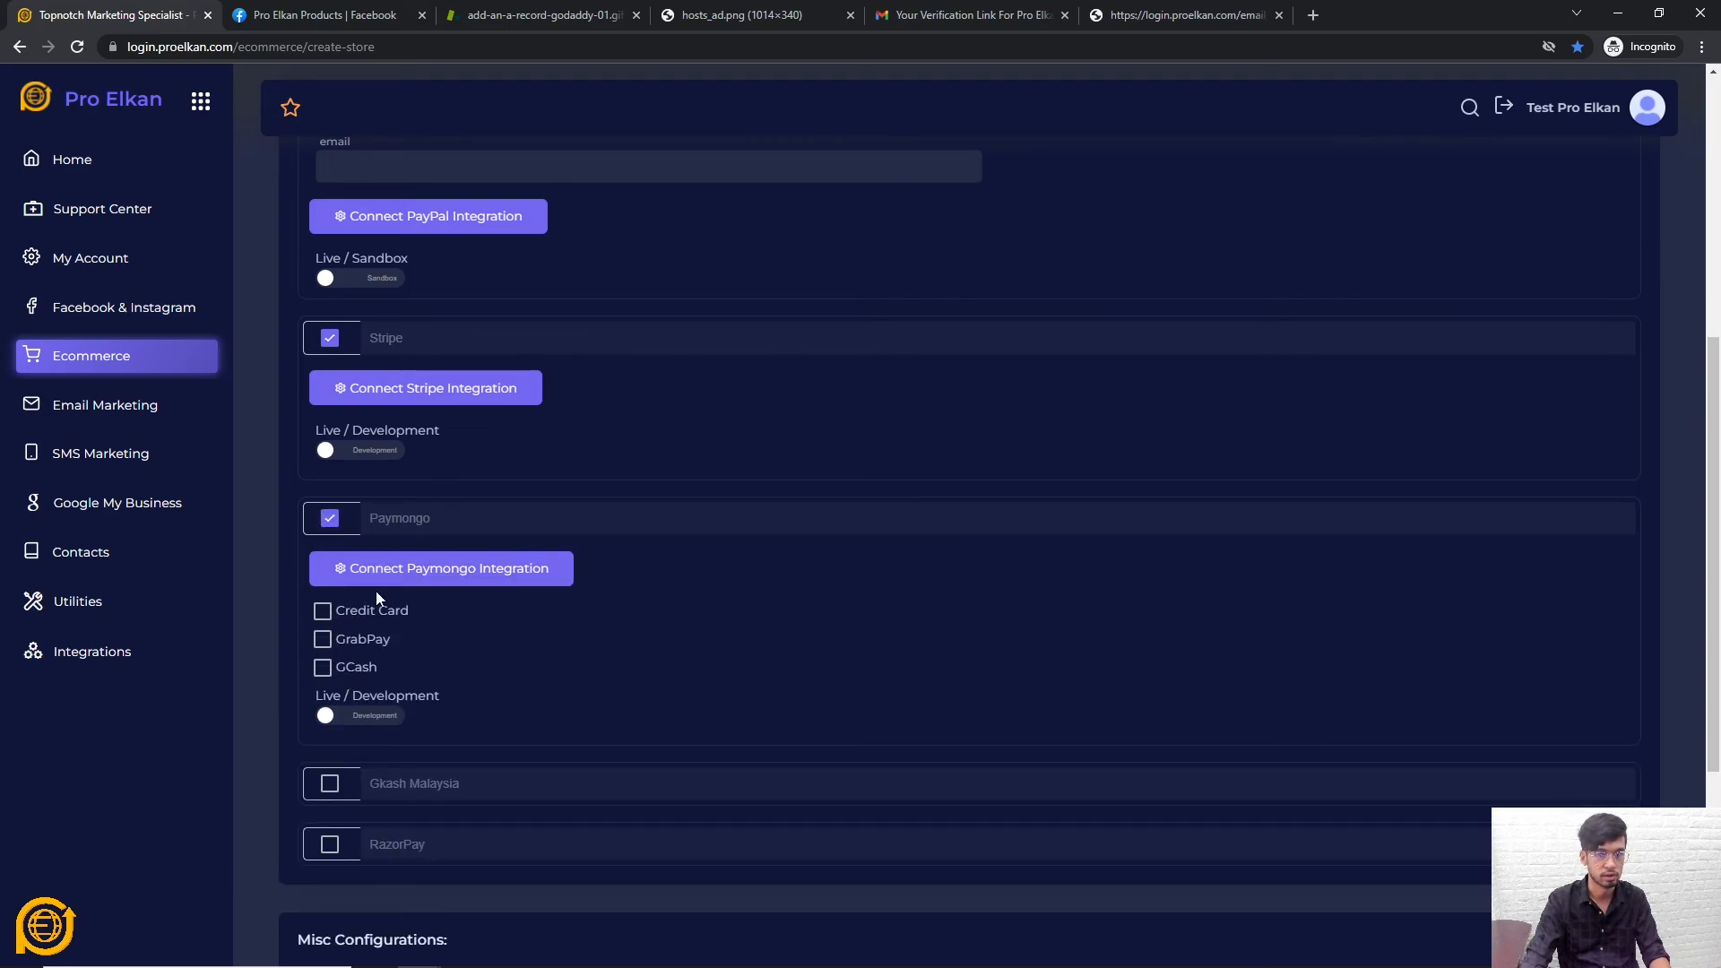
{"action": "left_click", "coordinate": [328, 524]}
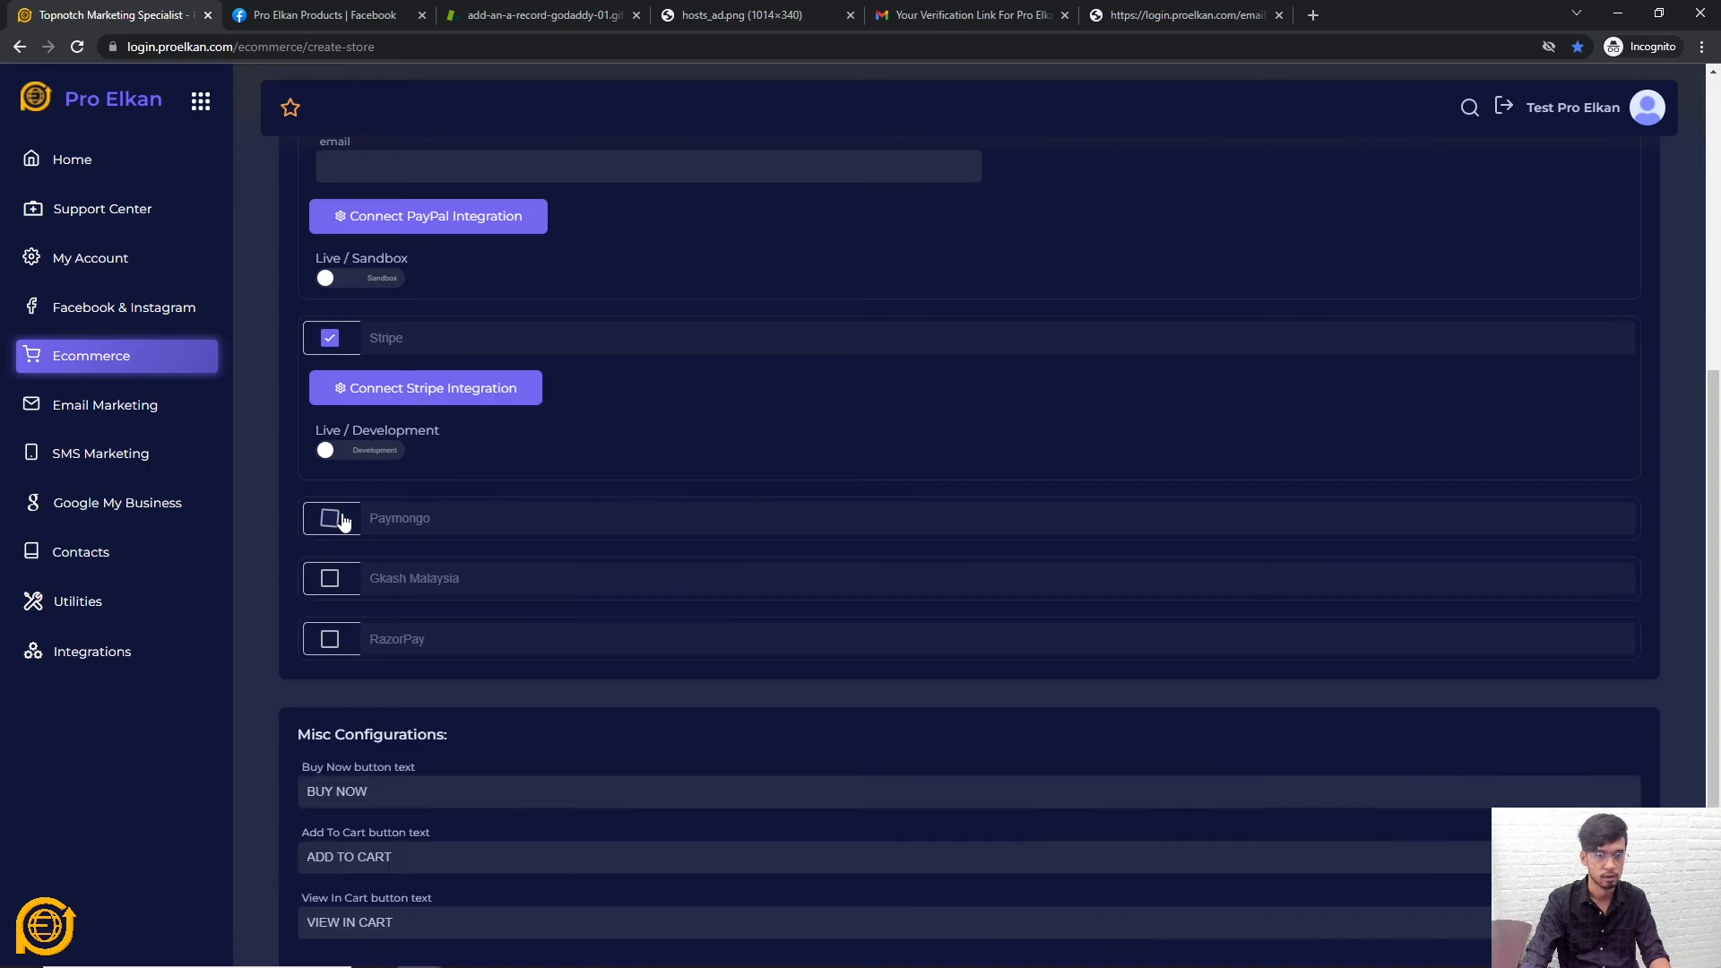
{"action": "scroll", "coordinate": [412, 574], "scroll_direction": "down", "scroll_amount": 2}
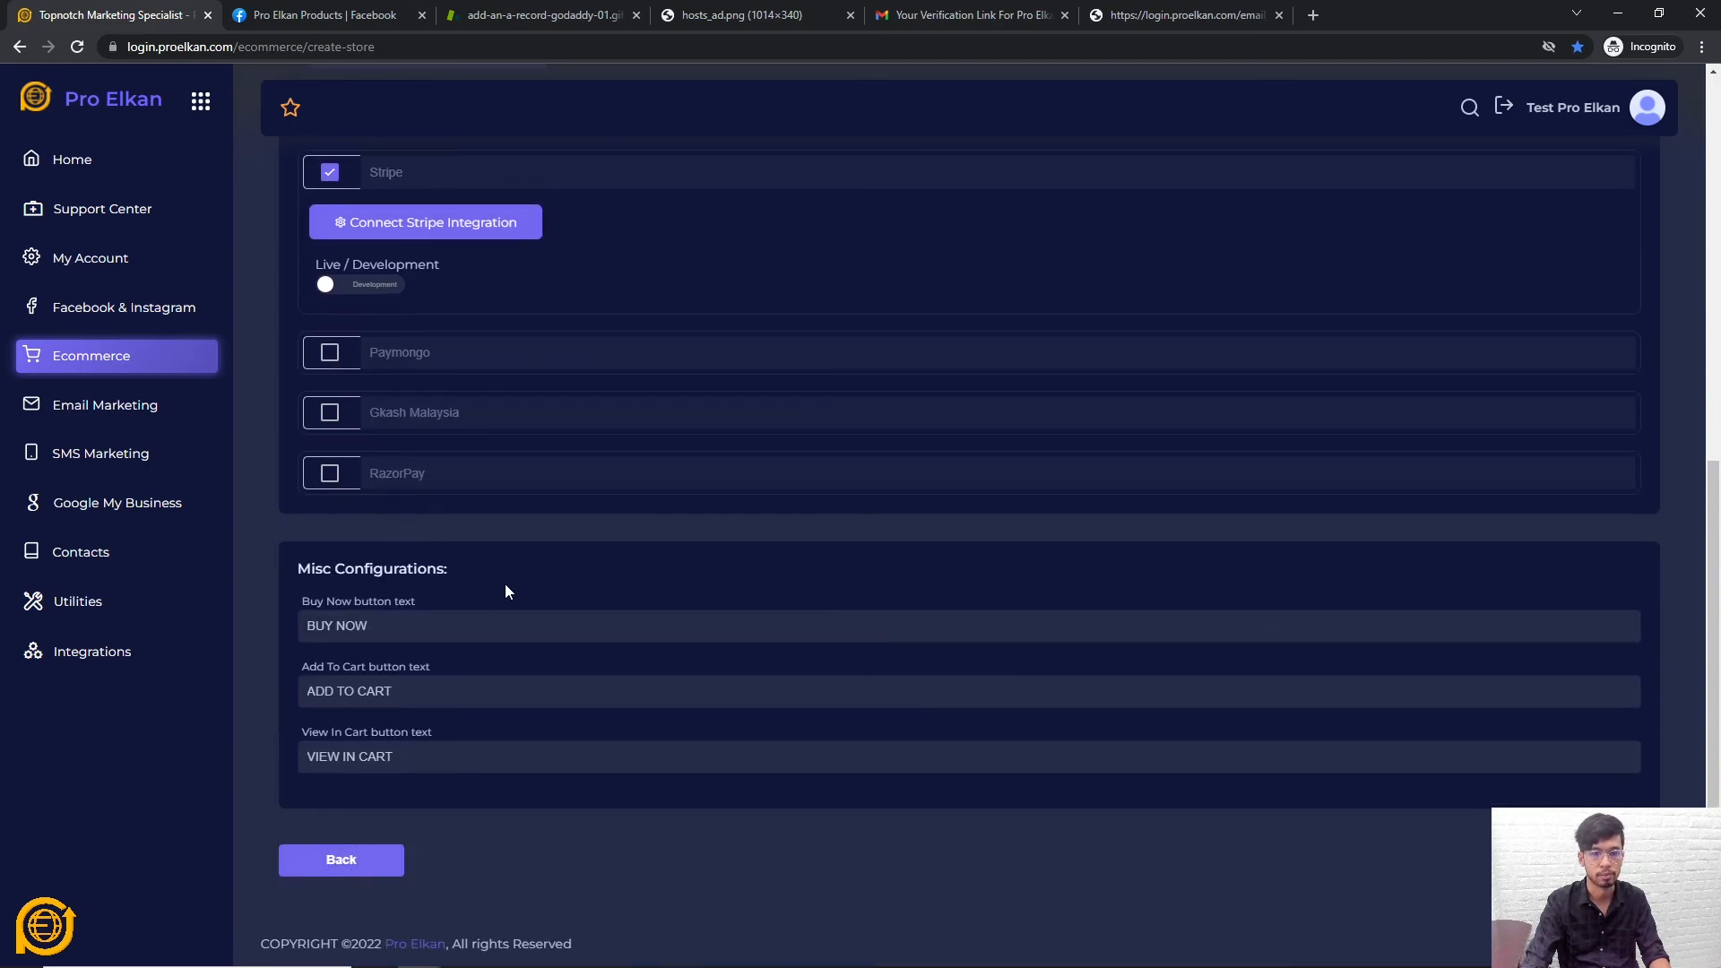
{"action": "scroll", "coordinate": [364, 578], "scroll_direction": "up", "scroll_amount": 8}
{"action": "scroll", "coordinate": [366, 574], "scroll_direction": "down", "scroll_amount": 1}
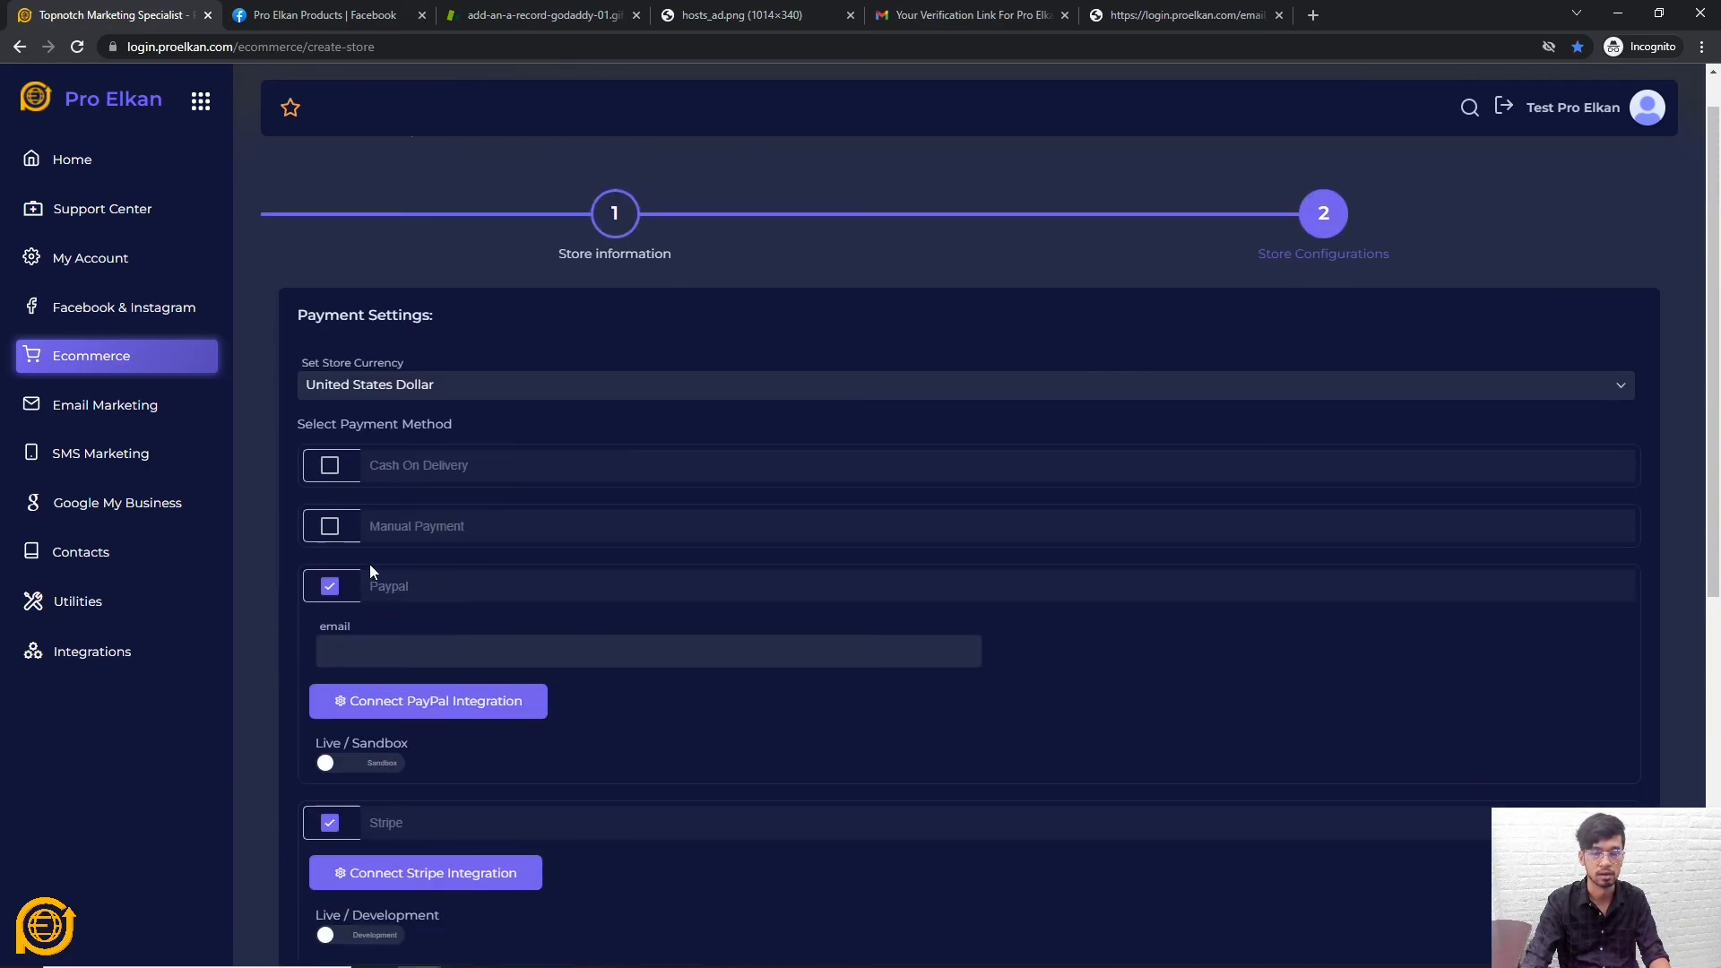
{"action": "scroll", "coordinate": [370, 564], "scroll_direction": "up", "scroll_amount": 1}
Re-enable Manual Payment with the instruction 'Please pay here'
{"action": "left_click", "coordinate": [330, 583]}
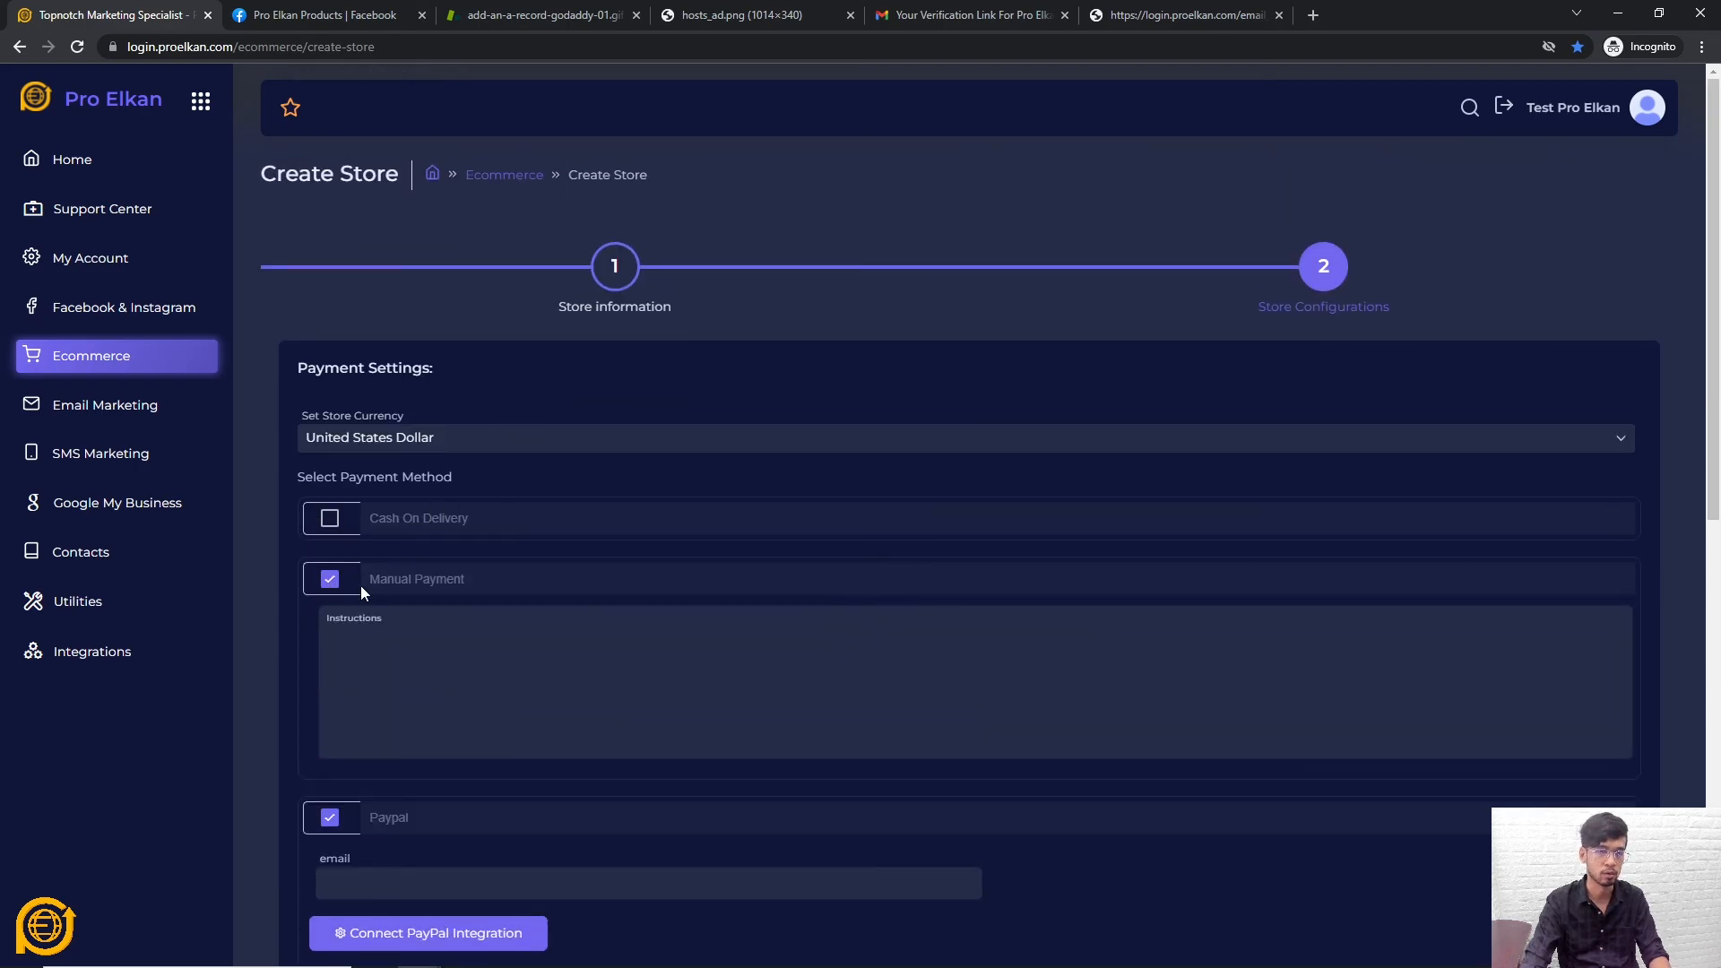
{"action": "left_click", "coordinate": [422, 639]}
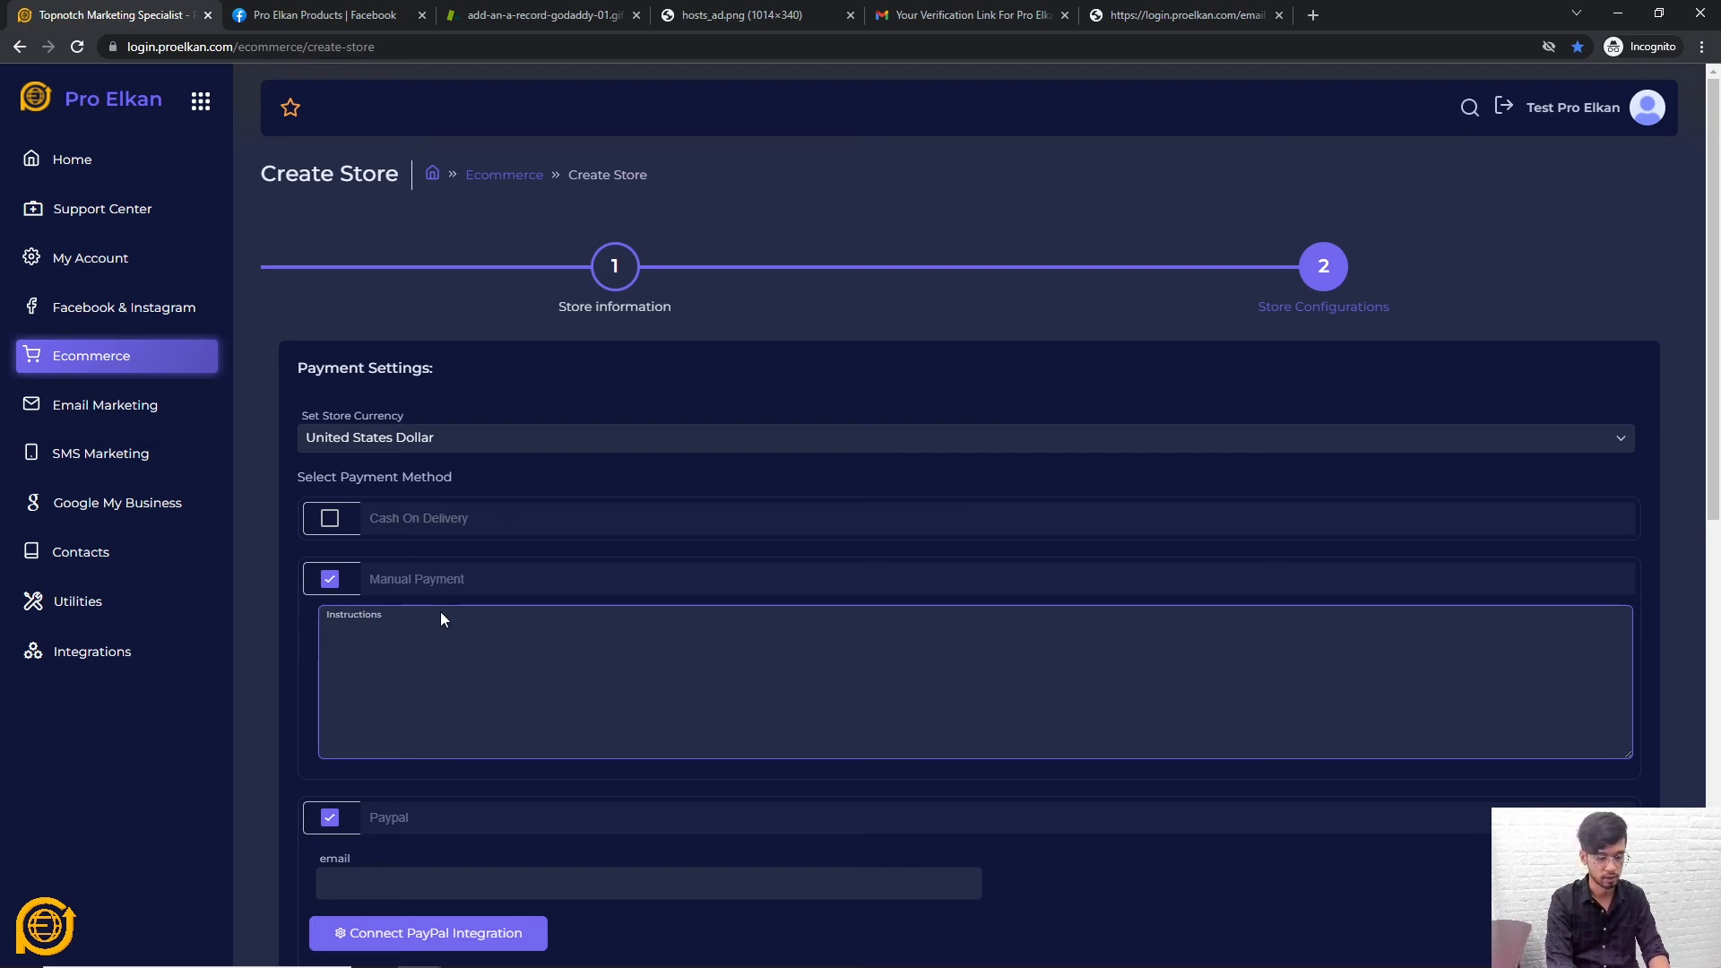
{"action": "type", "text": "Please pay here."}
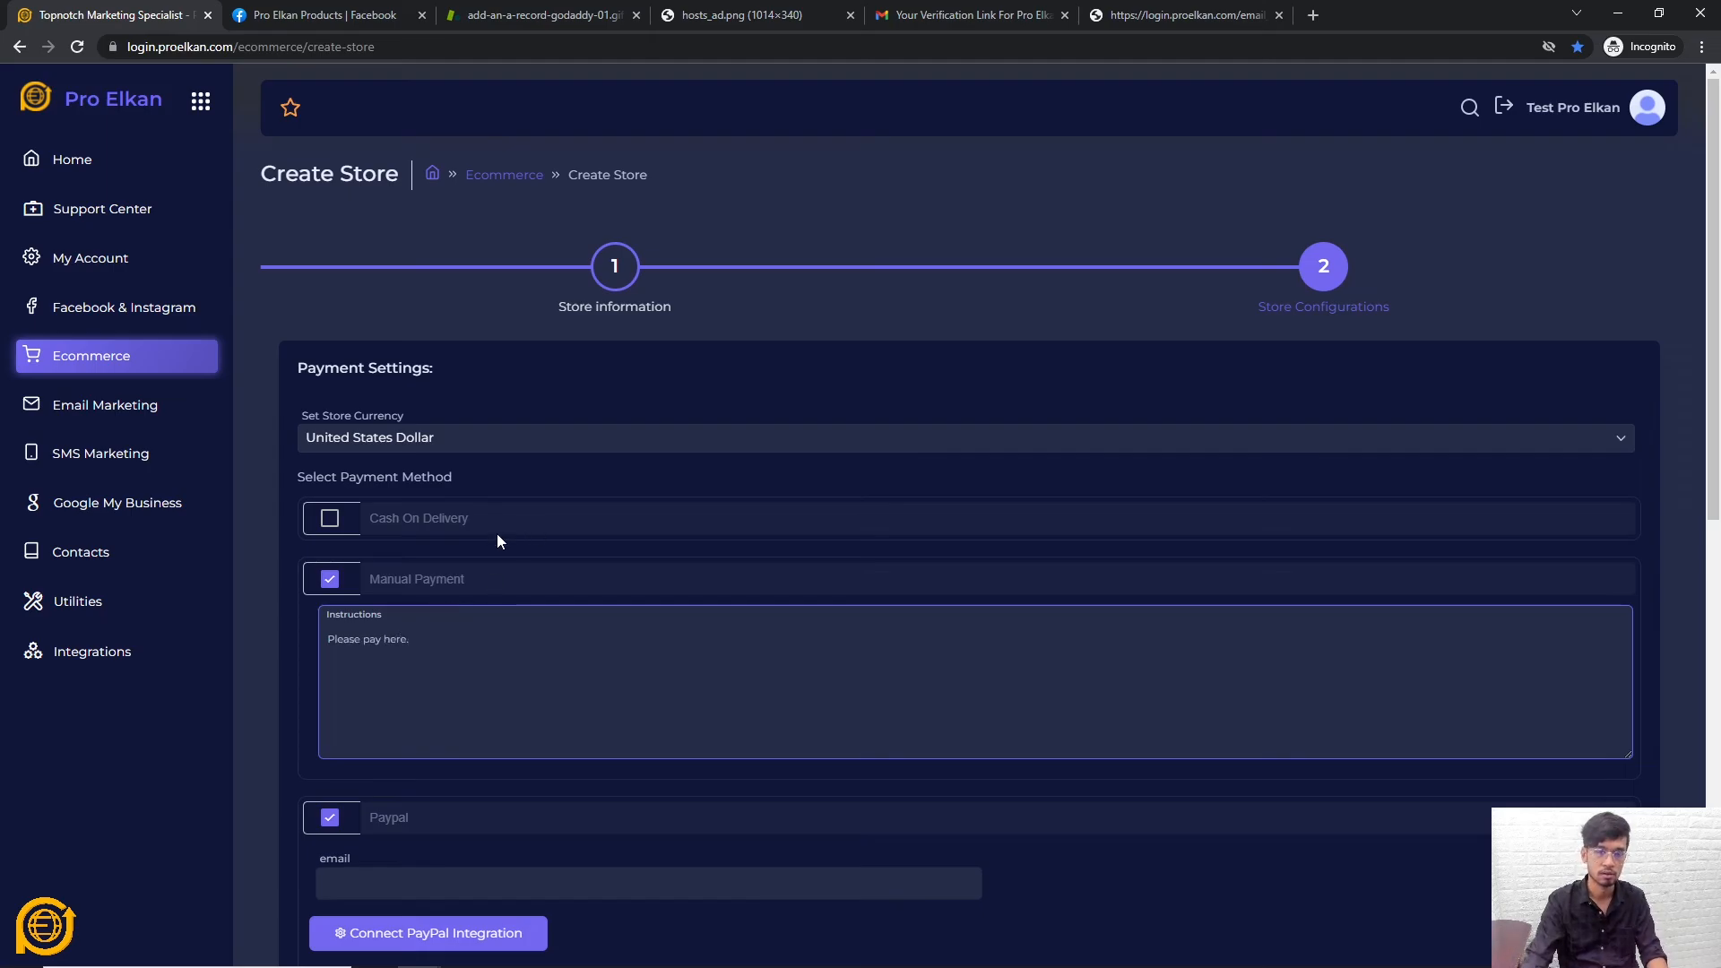
{"action": "scroll", "coordinate": [556, 488], "scroll_direction": "down", "scroll_amount": 10}
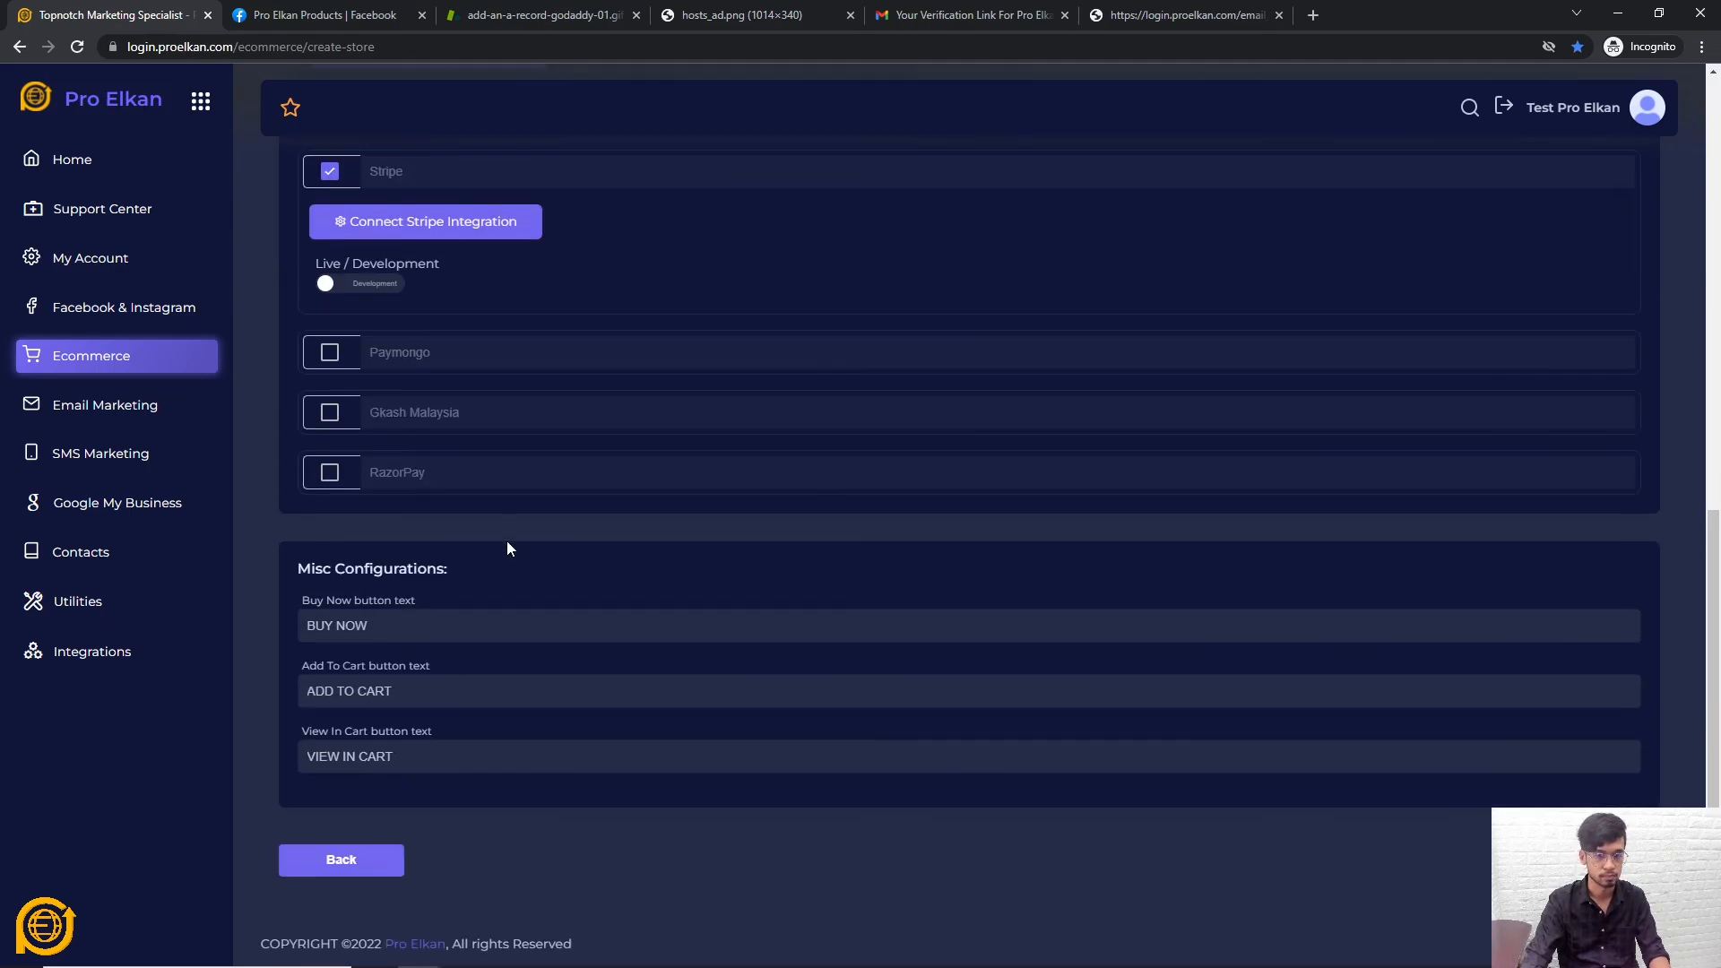
Review the Buy Now, Add To Cart and View In Cart button labels, leaving them unchanged
{"action": "triple_click", "coordinate": [408, 630]}
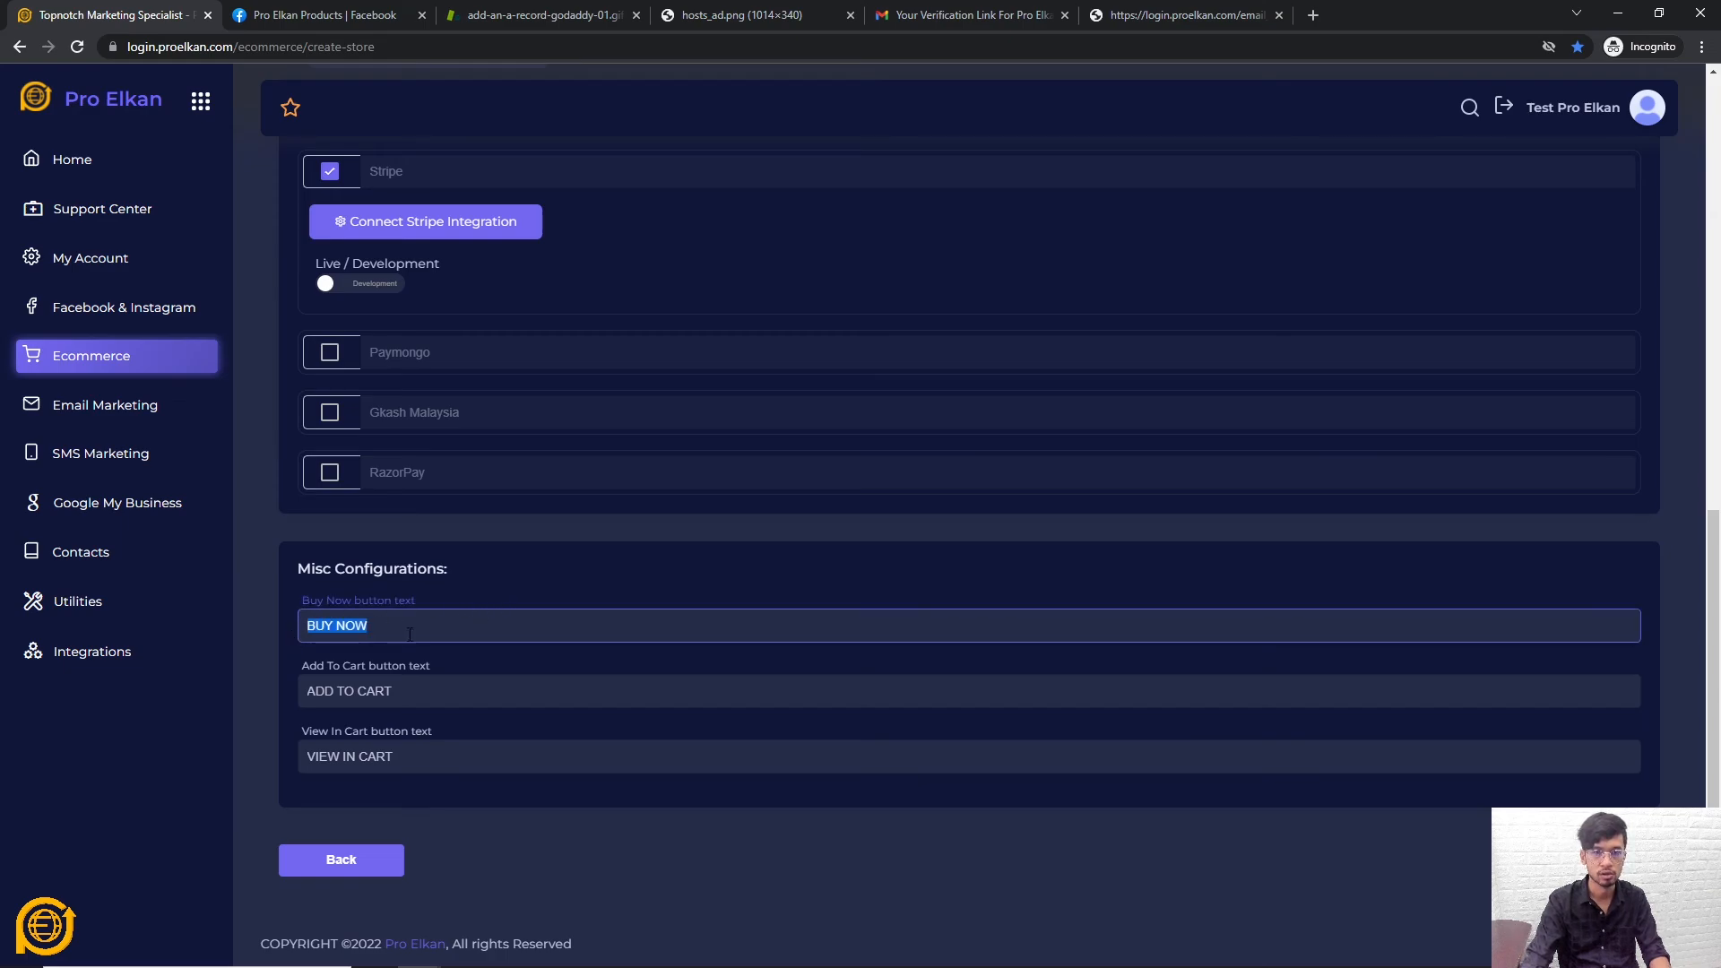
{"action": "left_click", "coordinate": [410, 634]}
{"action": "left_click", "coordinate": [422, 693]}
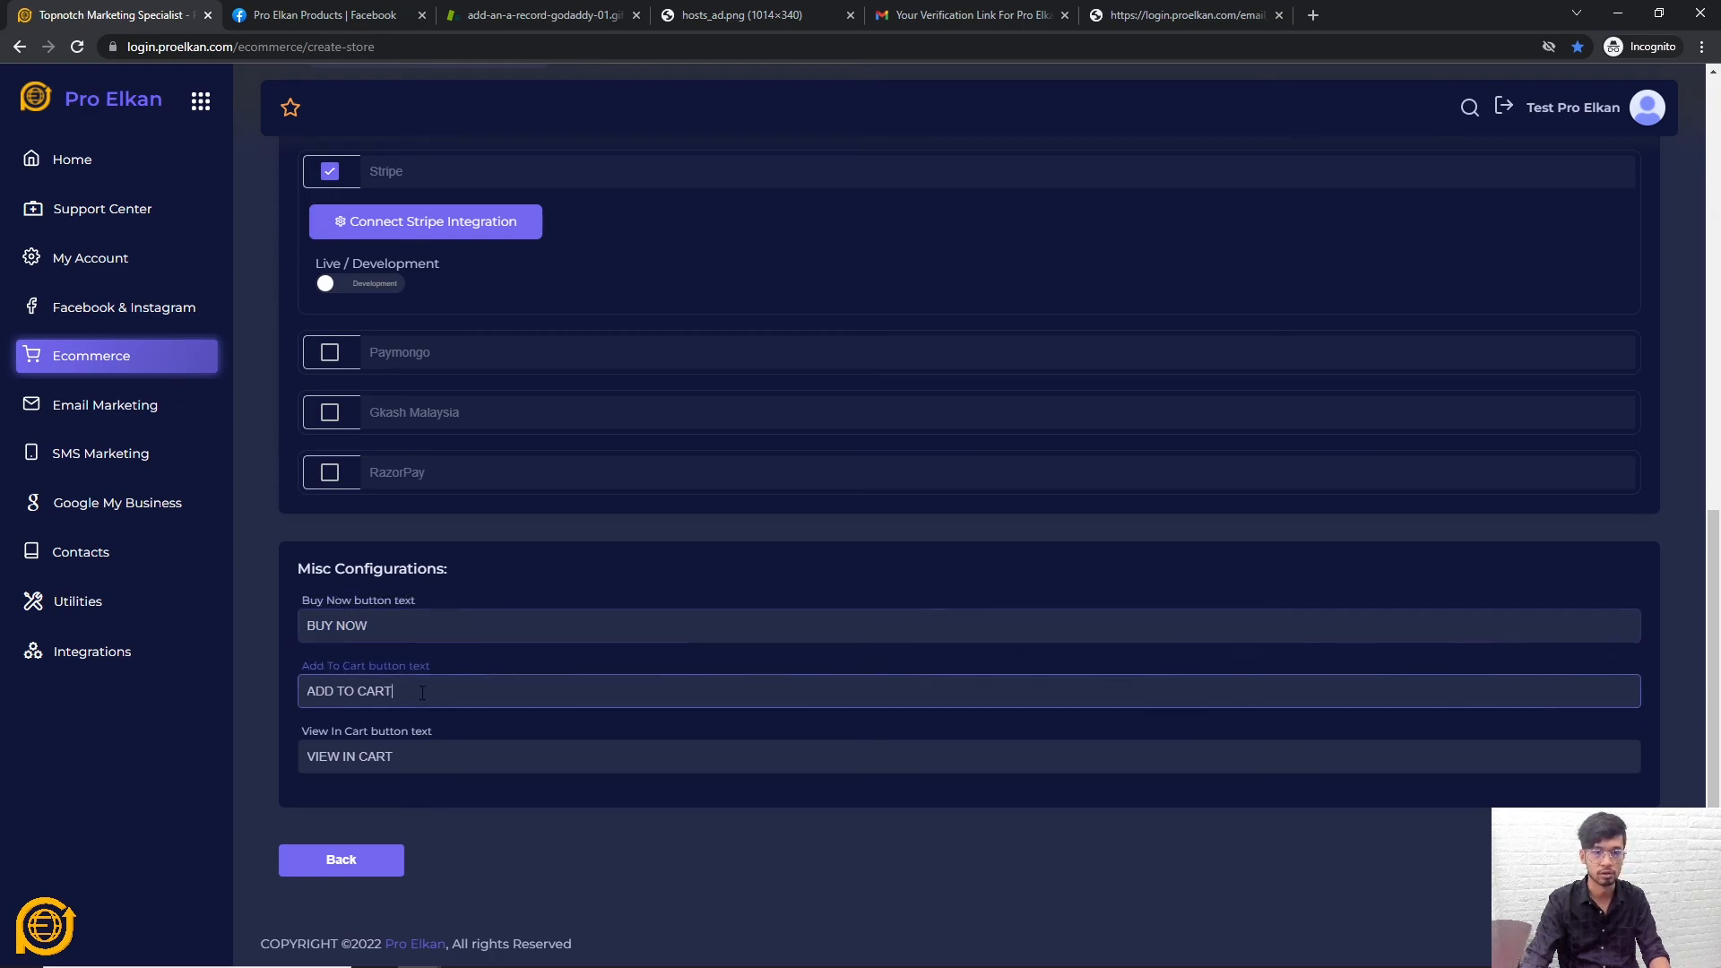
{"action": "triple_click", "coordinate": [425, 759]}
{"action": "left_click", "coordinate": [443, 798]}
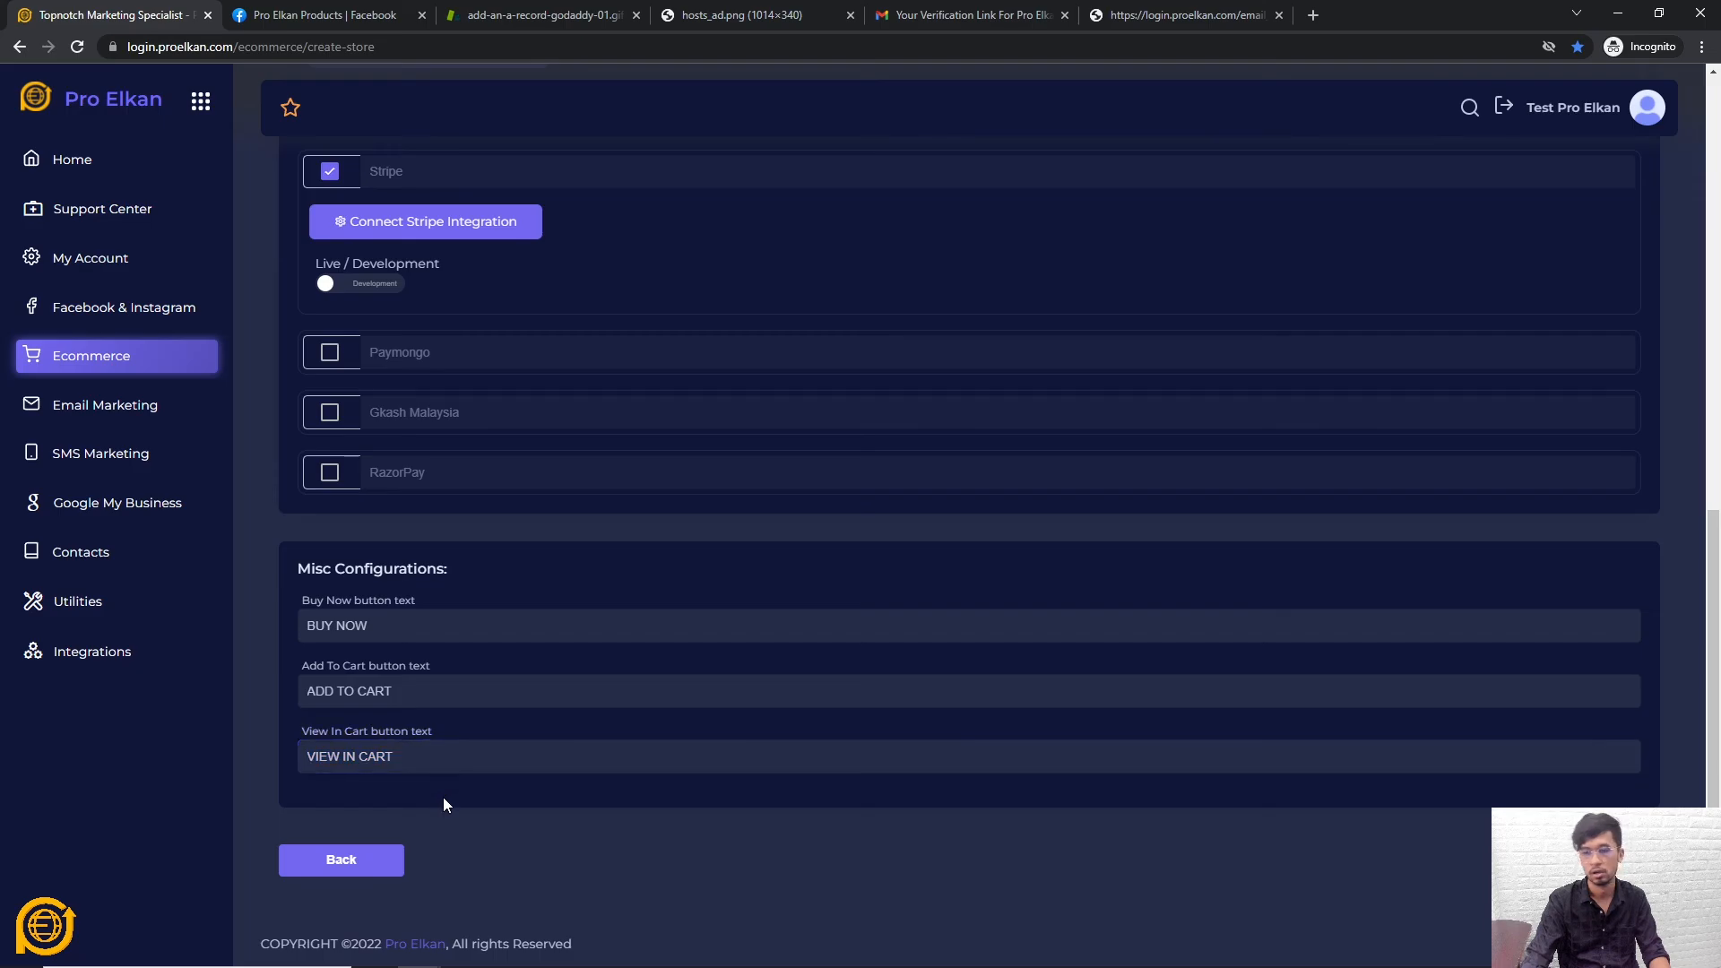
Submit the store configuration, which is rejected because Stripe is not yet configured
{"action": "scroll", "coordinate": [444, 794], "scroll_direction": "up", "scroll_amount": 10}
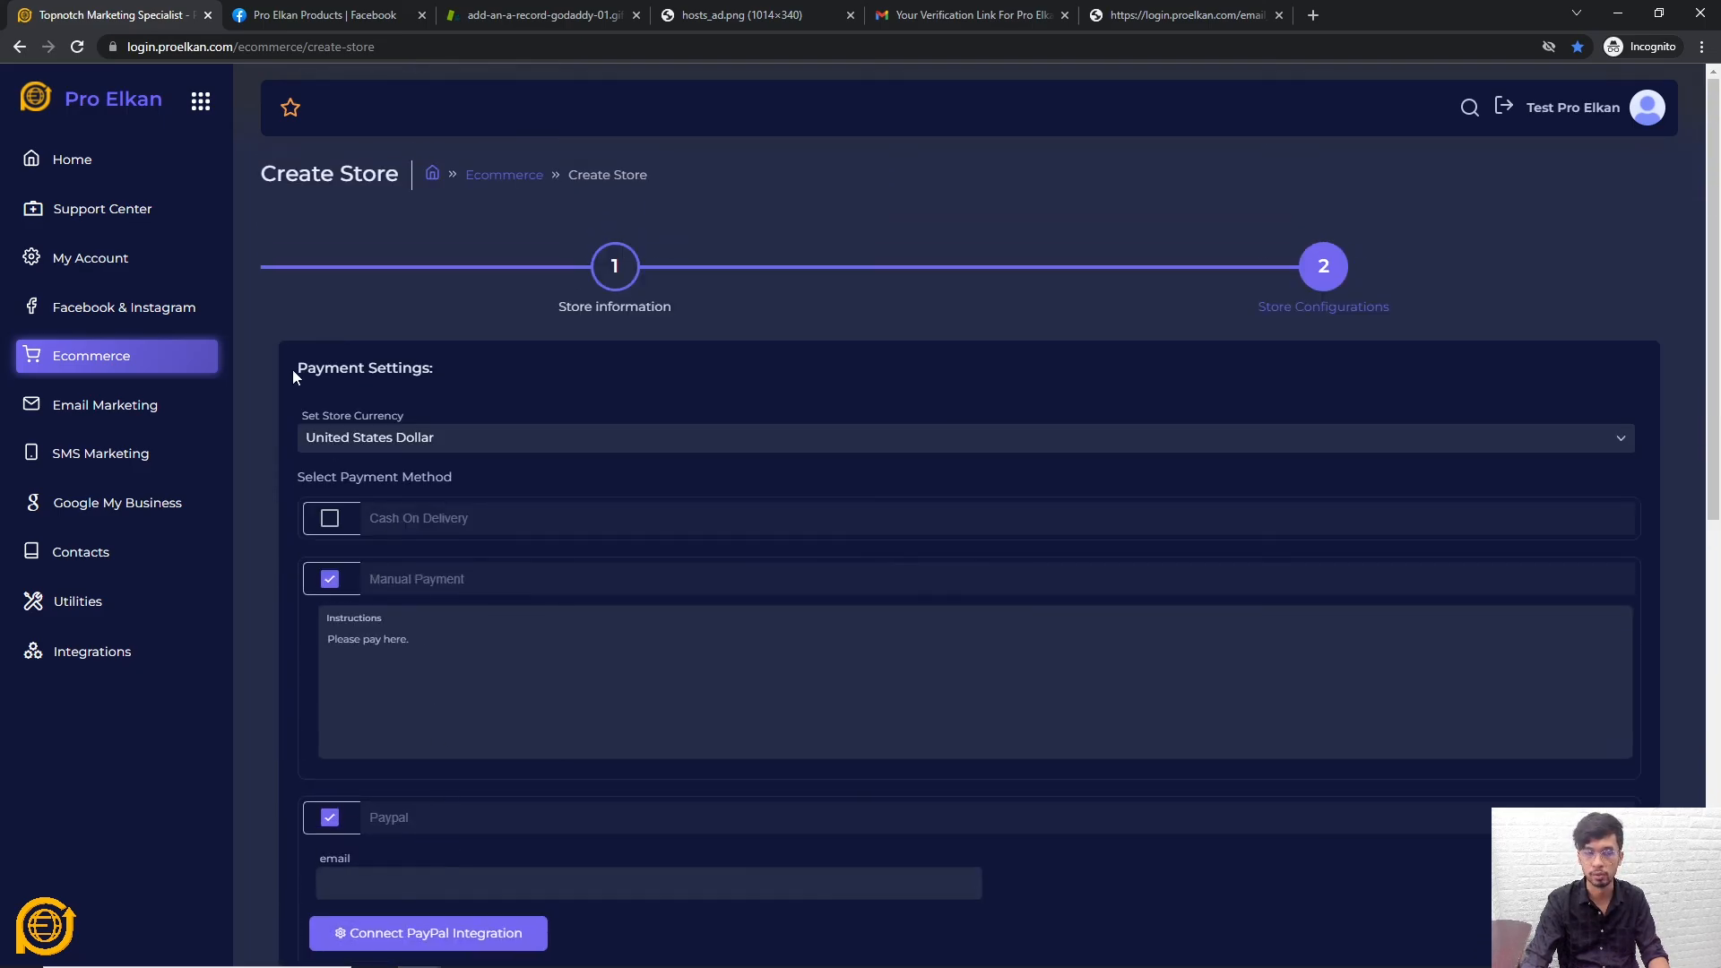
{"action": "scroll", "coordinate": [292, 370], "scroll_direction": "down", "scroll_amount": 9}
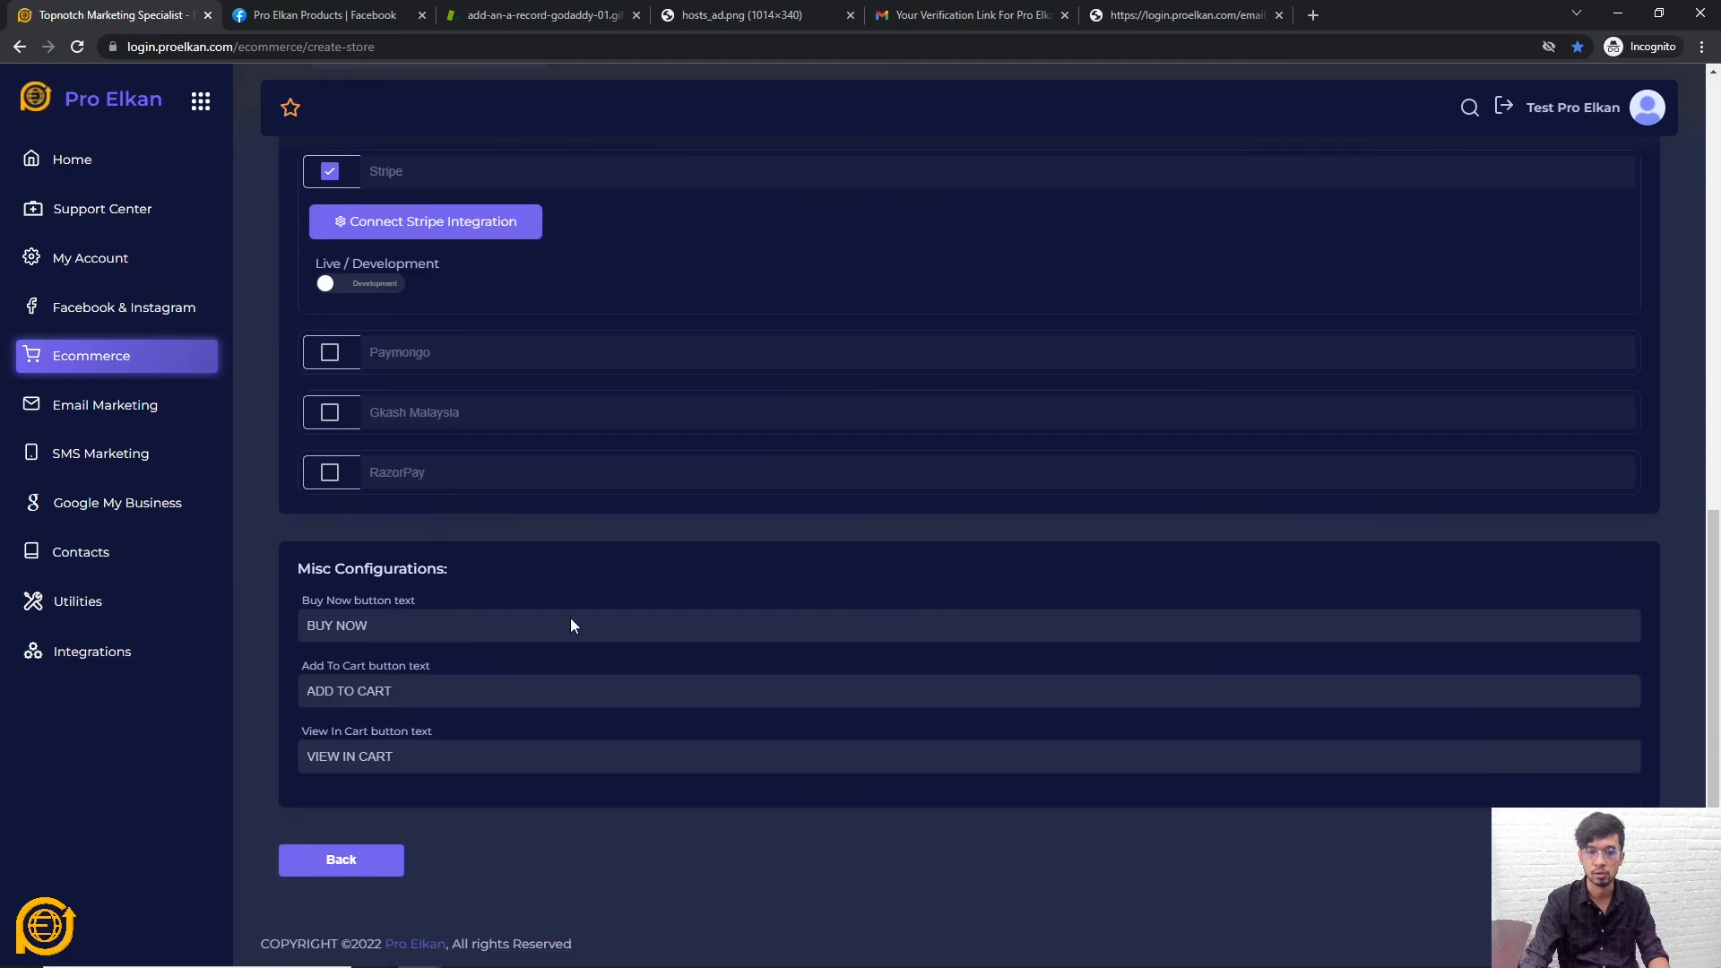
{"action": "scroll", "coordinate": [848, 857], "scroll_direction": "up", "scroll_amount": 5}
{"action": "scroll", "coordinate": [848, 857], "scroll_direction": "up", "scroll_amount": 4}
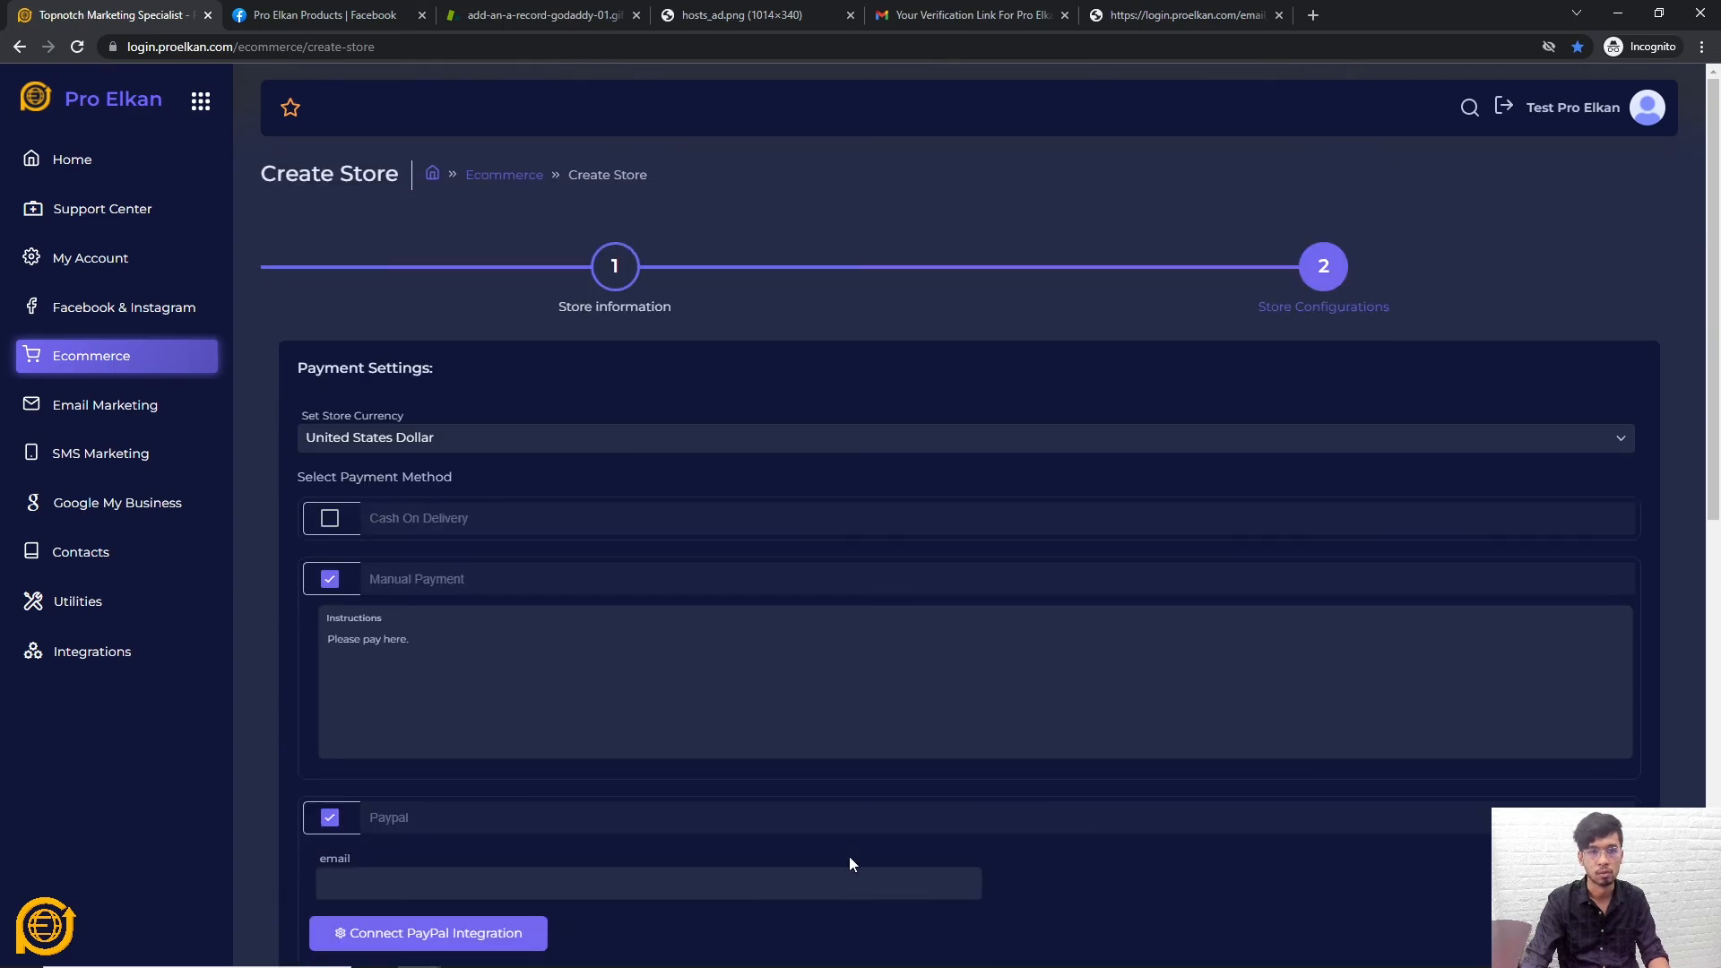
{"action": "scroll", "coordinate": [852, 853], "scroll_direction": "down", "scroll_amount": 9}
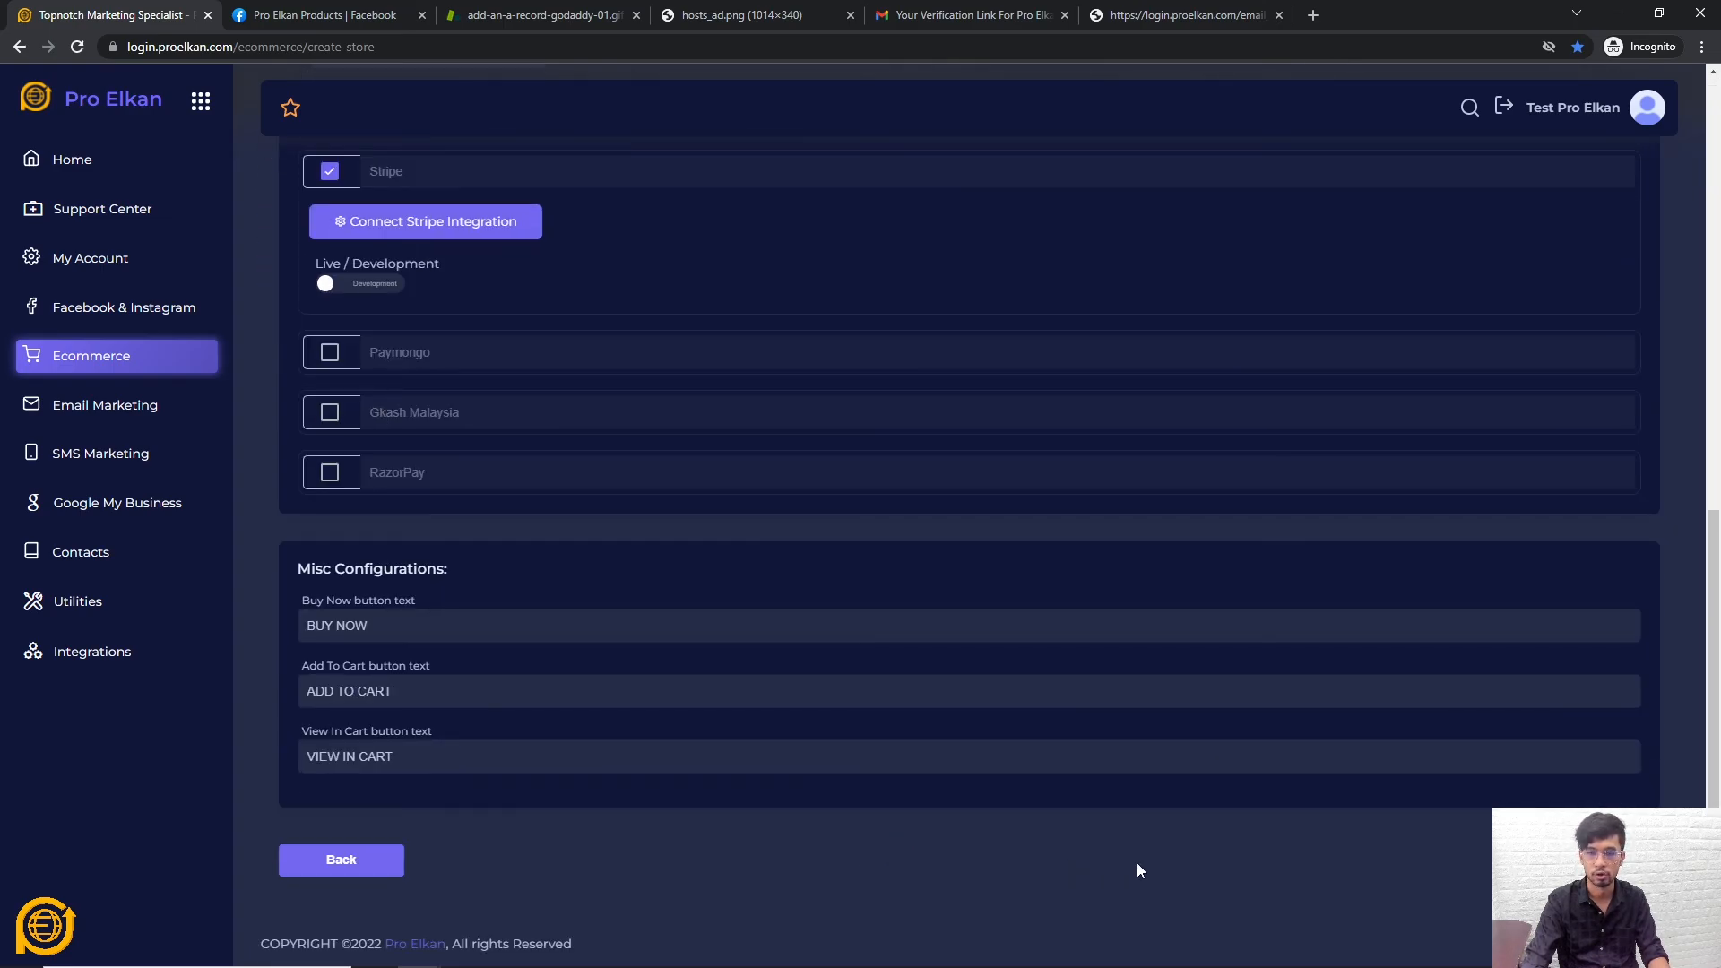
{"action": "scroll", "coordinate": [1261, 872], "scroll_direction": "up", "scroll_amount": 5}
{"action": "scroll", "coordinate": [1255, 861], "scroll_direction": "down", "scroll_amount": 5}
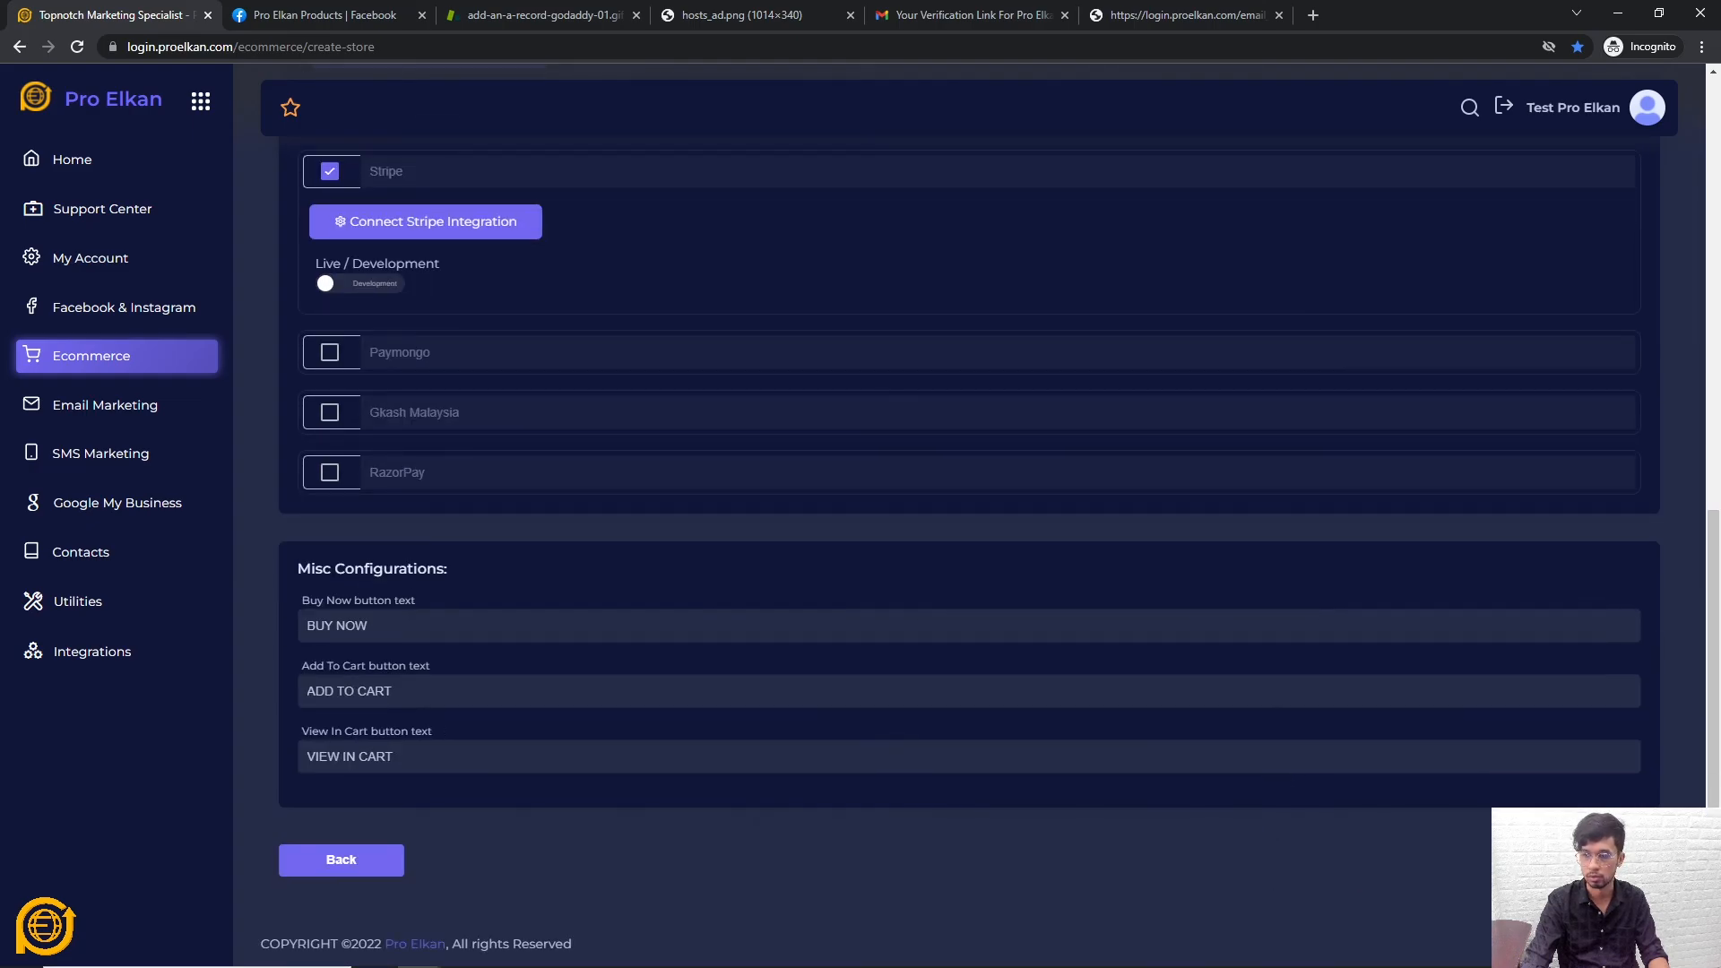
{"action": "scroll", "coordinate": [1327, 818], "scroll_direction": "up", "scroll_amount": 5}
{"action": "scroll", "coordinate": [1291, 788], "scroll_direction": "down", "scroll_amount": 5}
{"action": "left_click", "coordinate": [1596, 861]}
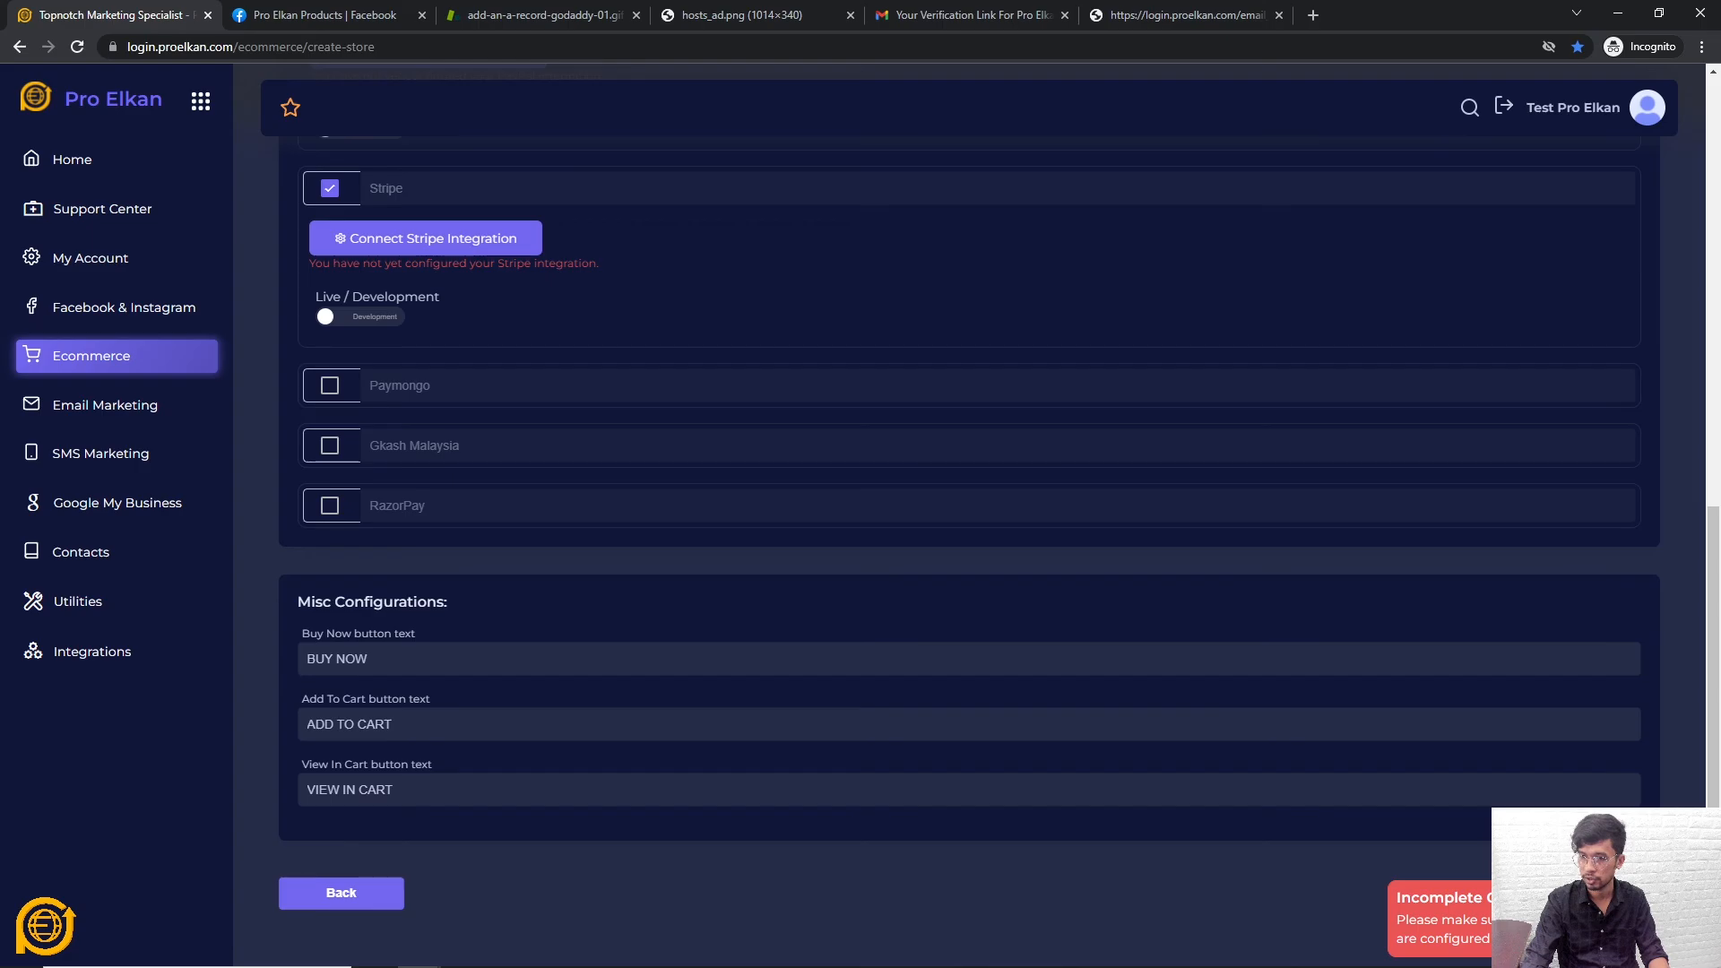
Disable Stripe and PayPal so only Manual Payment remains, then resubmit the store configuration
{"action": "scroll", "coordinate": [563, 611], "scroll_direction": "up", "scroll_amount": 5}
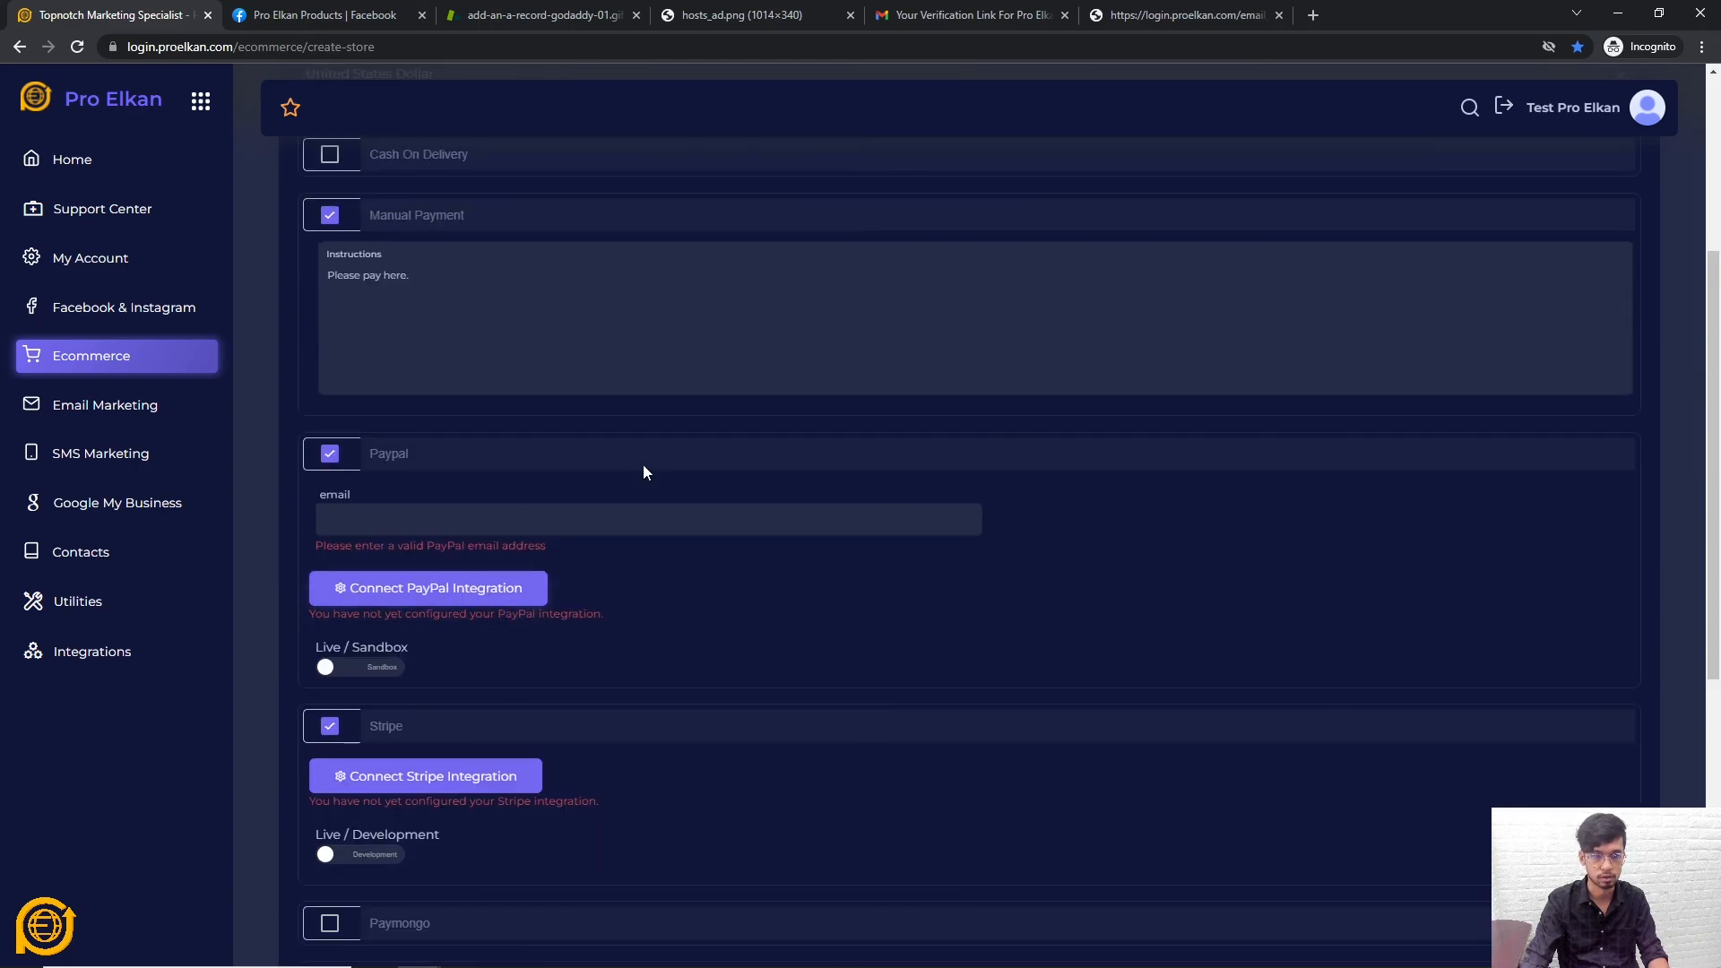
{"action": "left_click", "coordinate": [330, 727]}
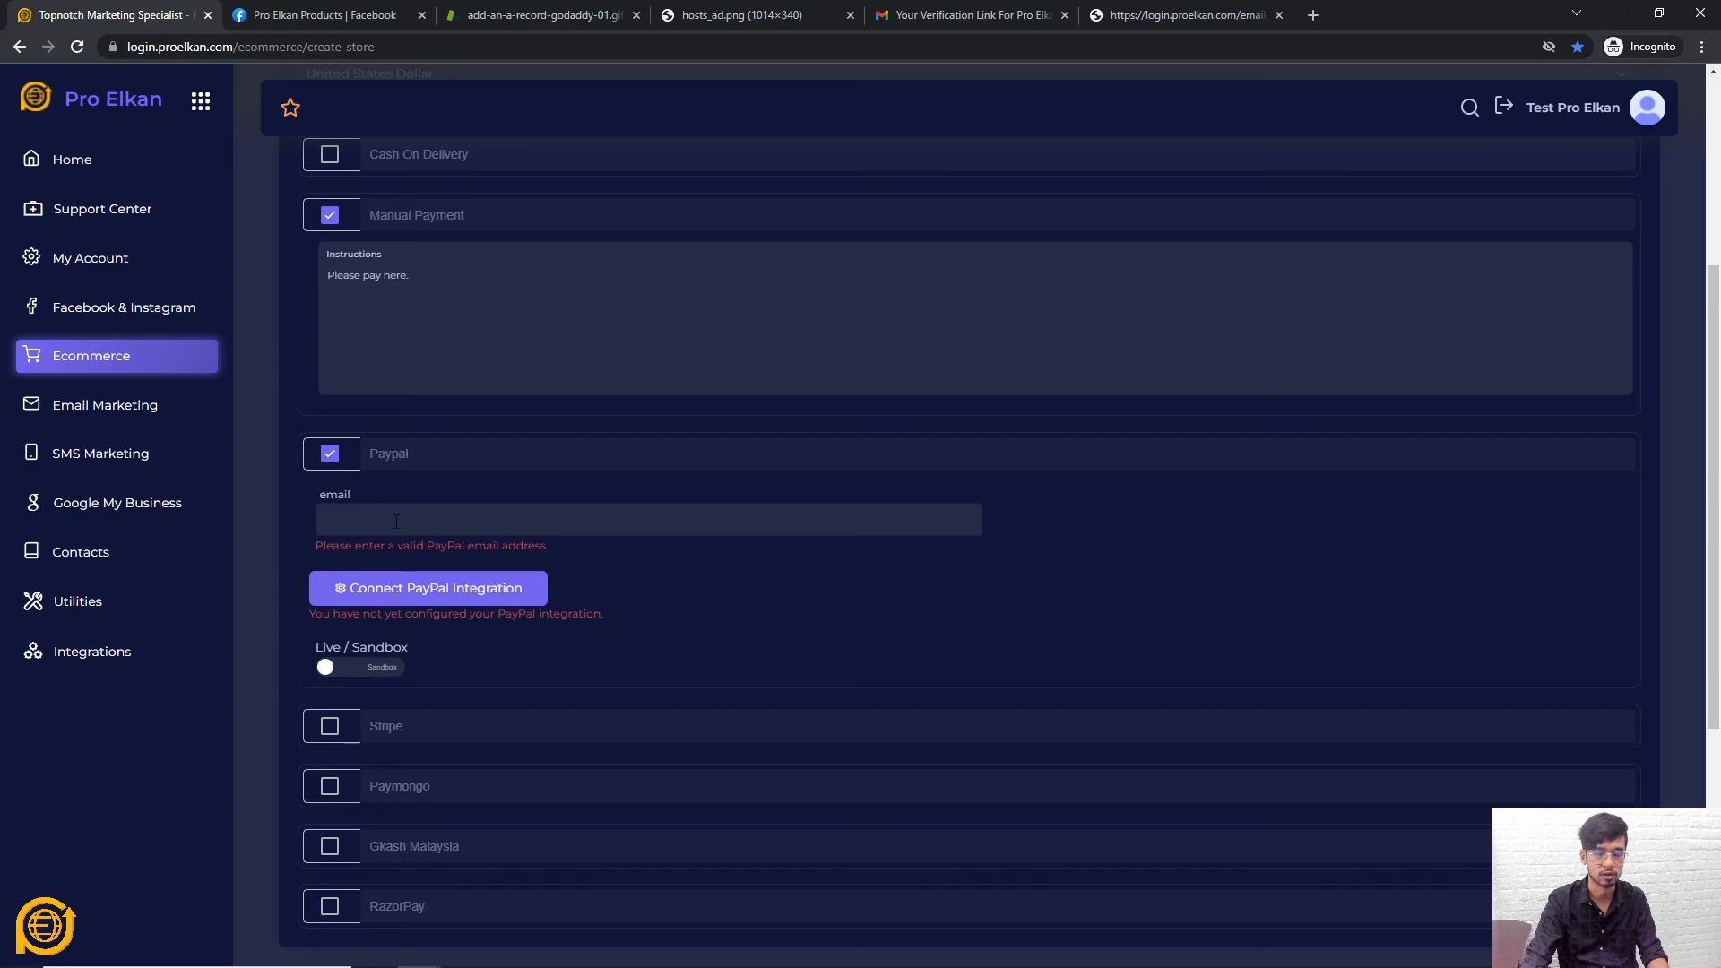
{"action": "left_click", "coordinate": [330, 454]}
{"action": "scroll", "coordinate": [610, 525], "scroll_direction": "up", "scroll_amount": 4}
{"action": "scroll", "coordinate": [541, 538], "scroll_direction": "down", "scroll_amount": 4}
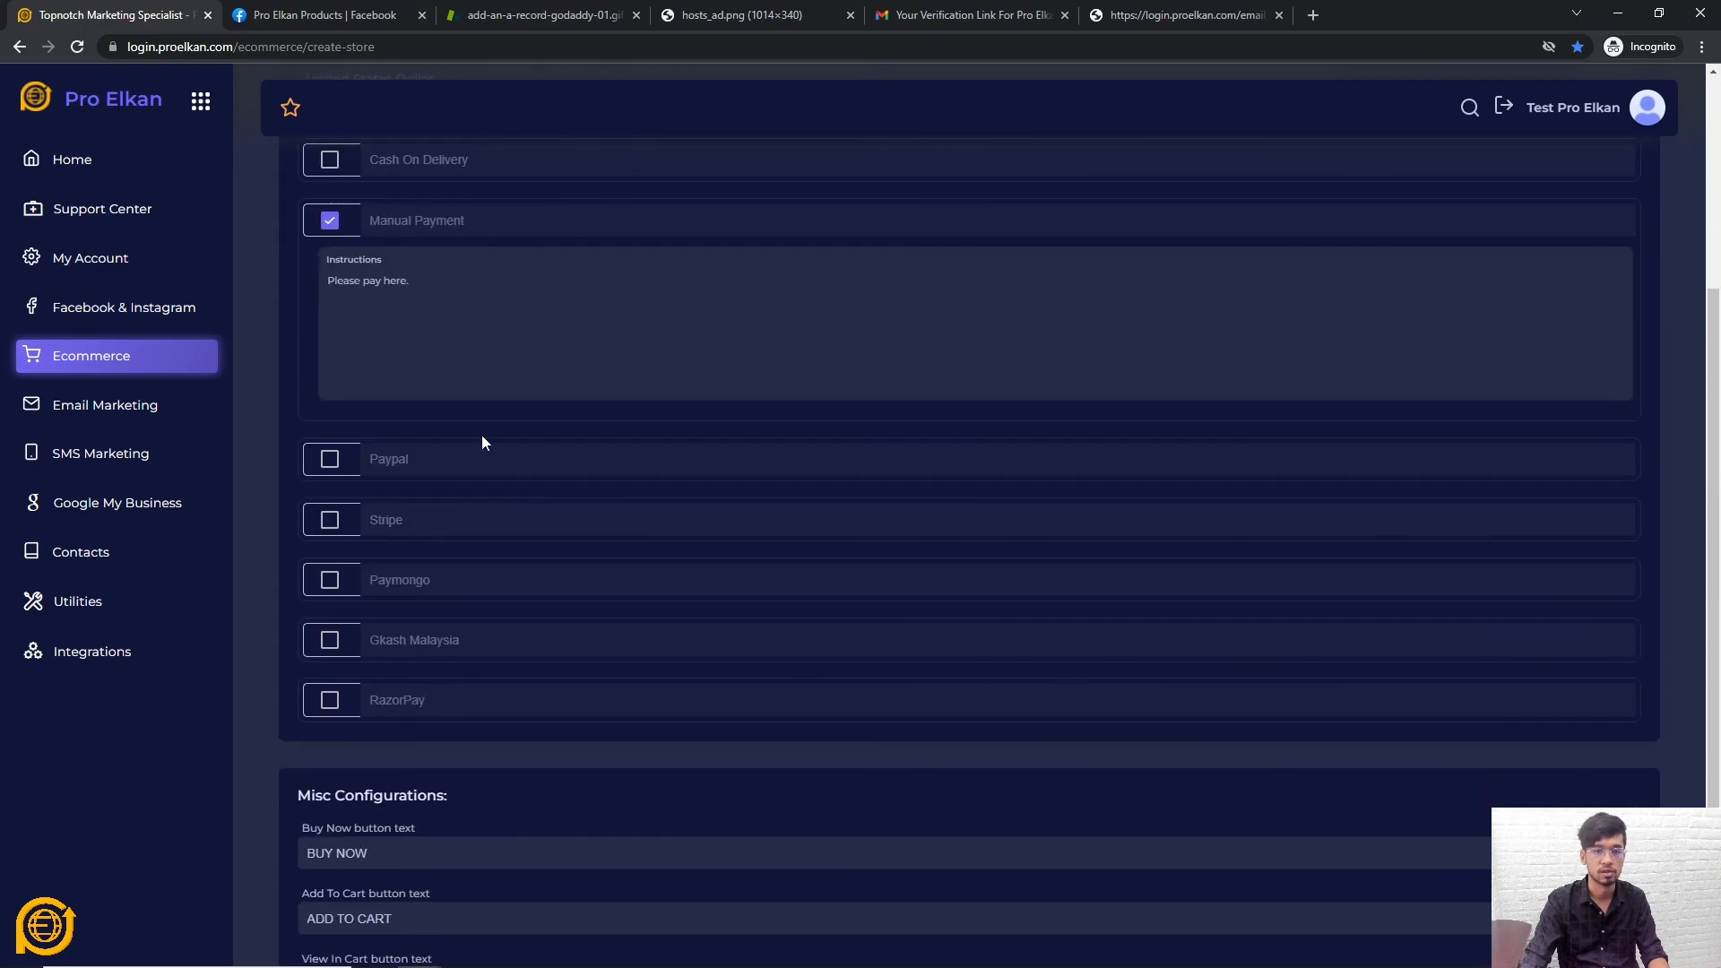
{"action": "scroll", "coordinate": [637, 380], "scroll_direction": "down", "scroll_amount": 3}
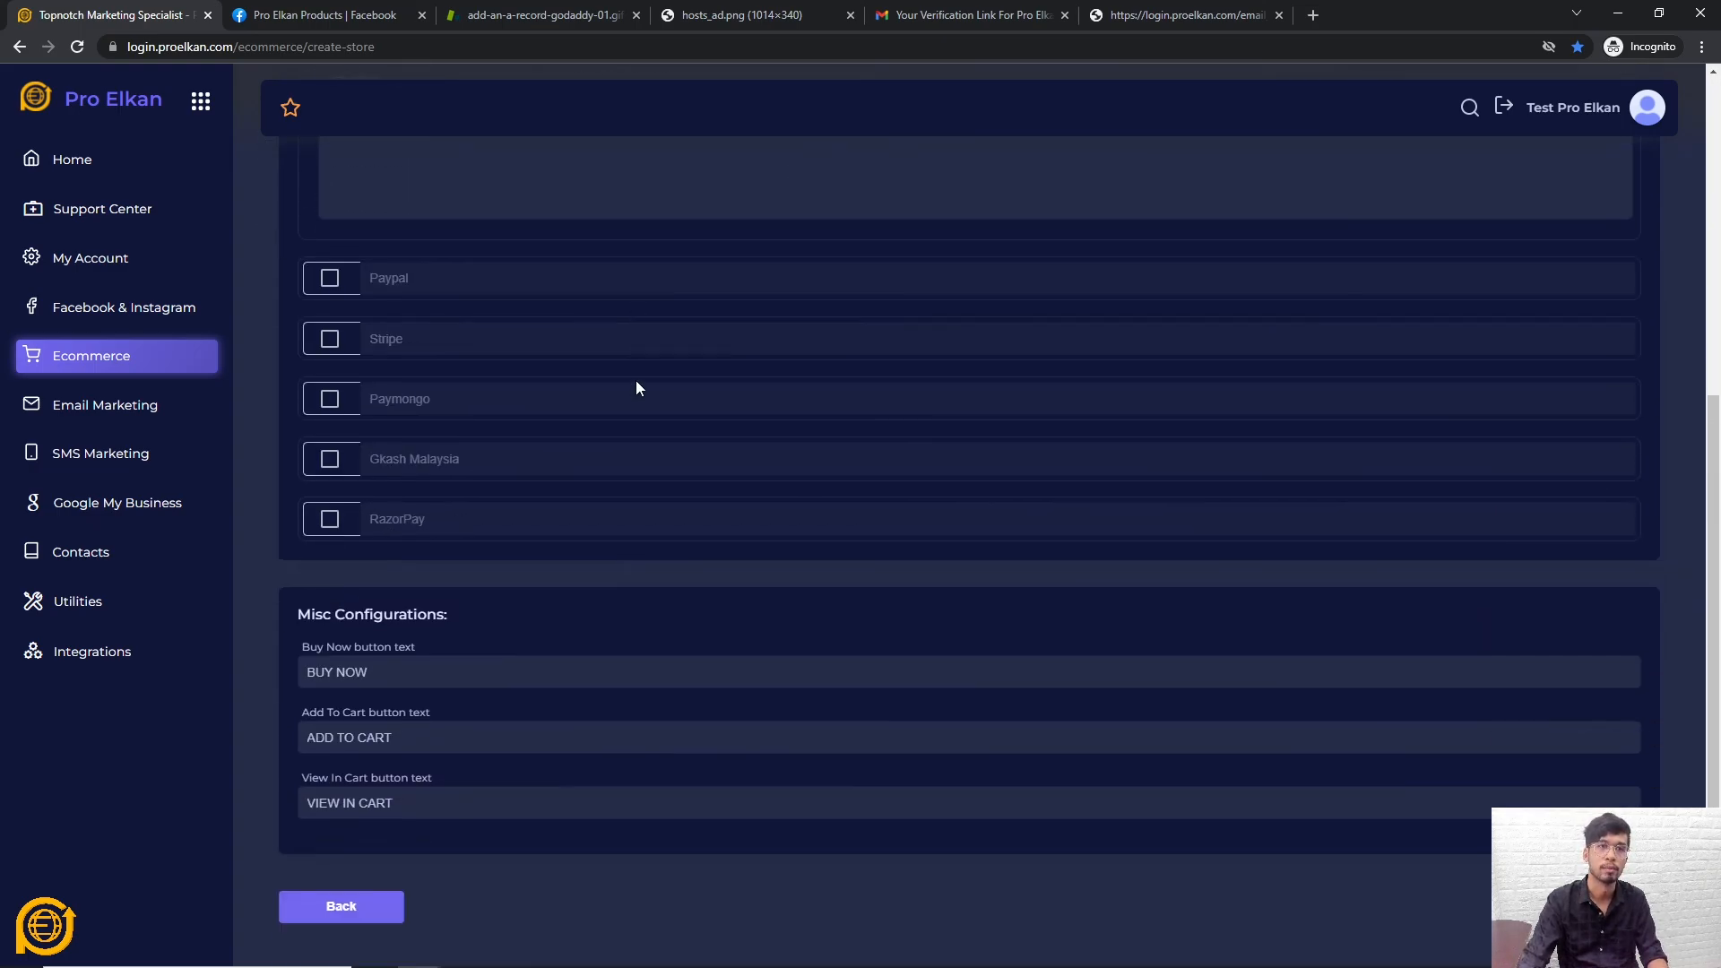
{"action": "left_click", "coordinate": [1596, 860]}
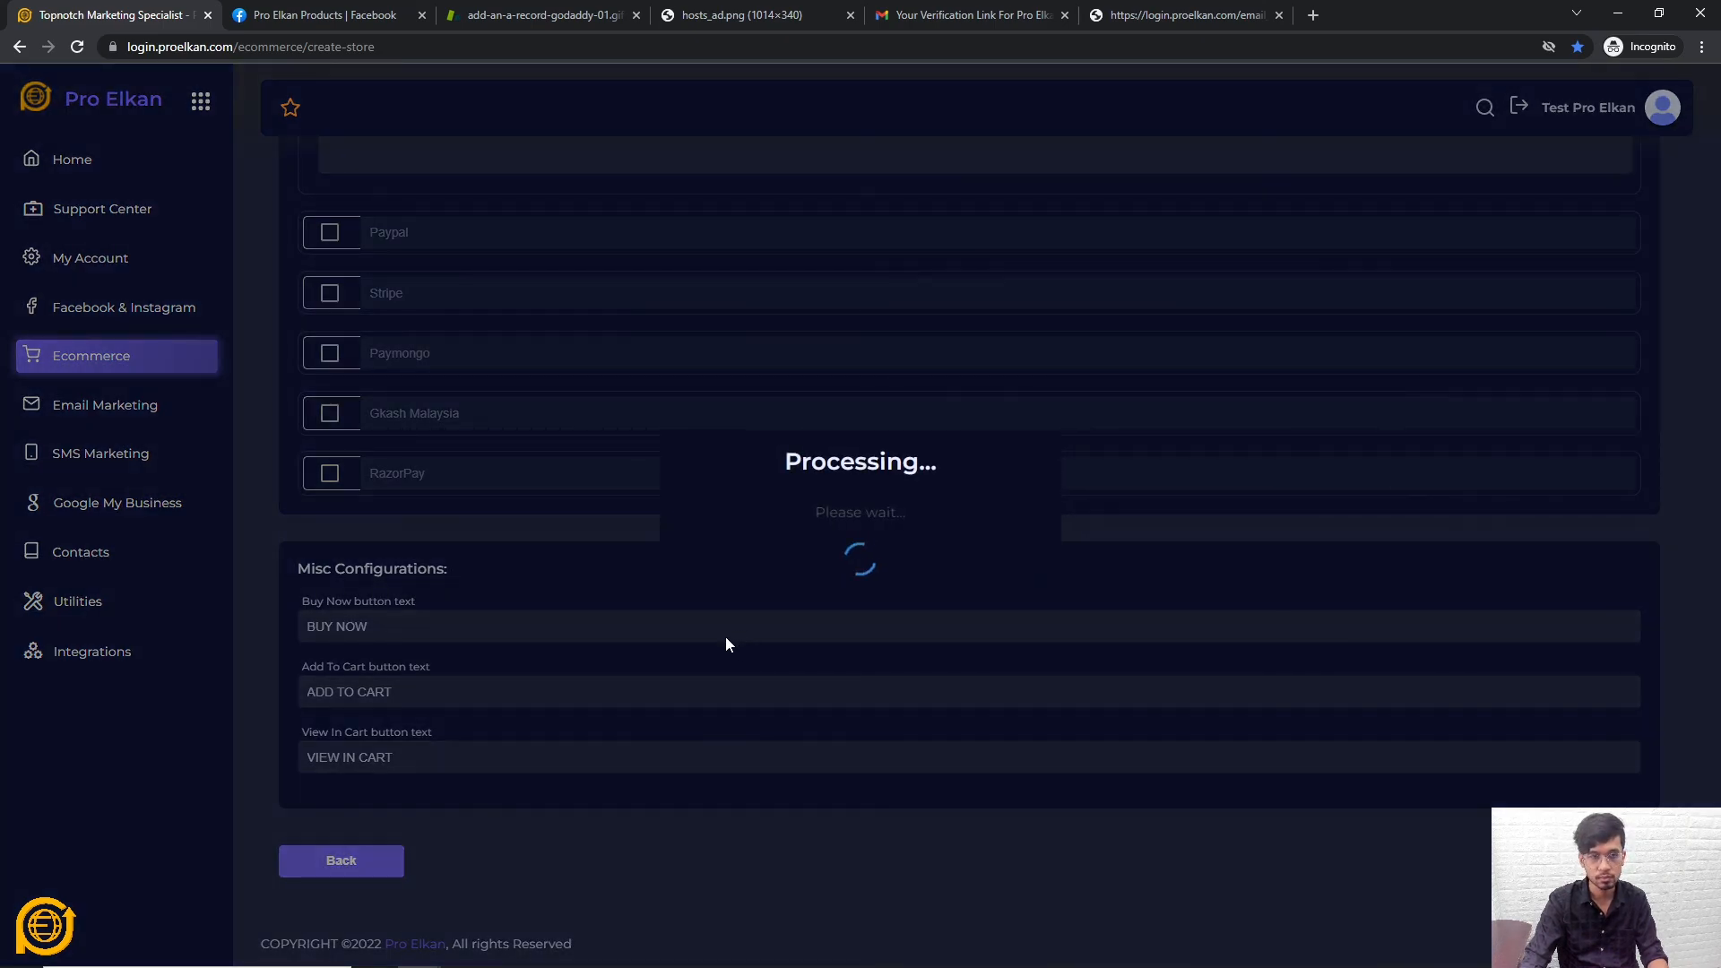
Confirm the store was created, then highlight the pro-elkan-products.proelkan.net sitemap and shop URLs on the dashboard
{"action": "left_click", "coordinate": [863, 633]}
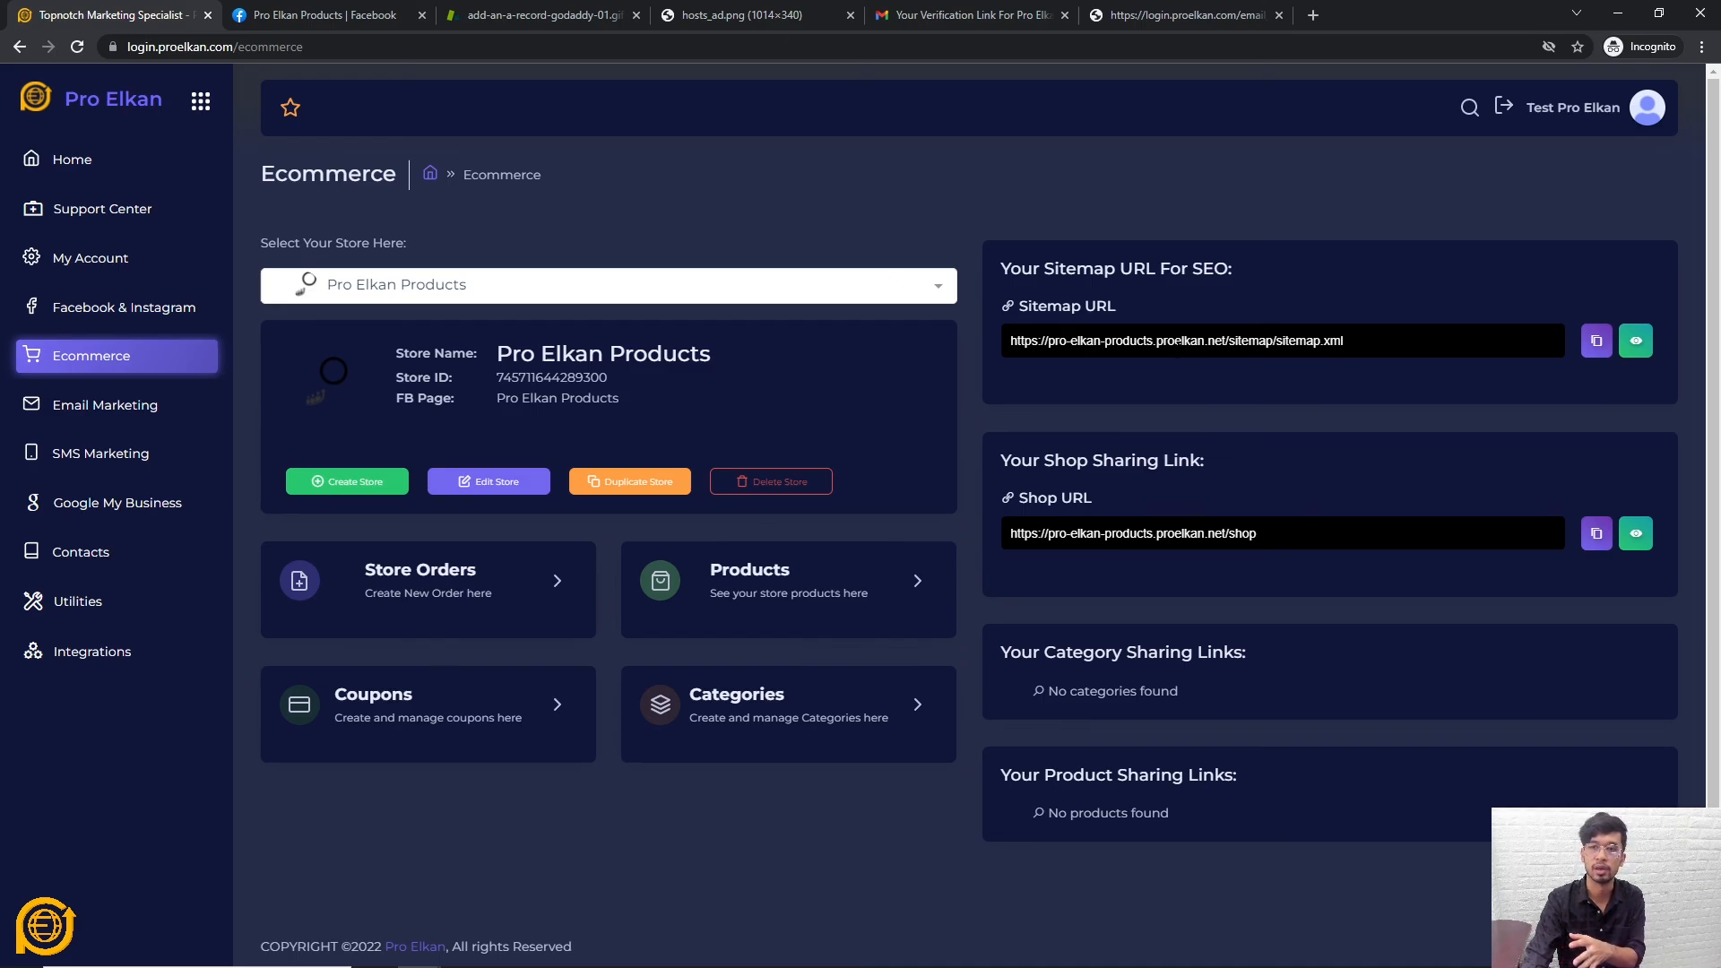
{"action": "left_click_drag", "start_coordinate": [1353, 342], "coordinate": [978, 361]}
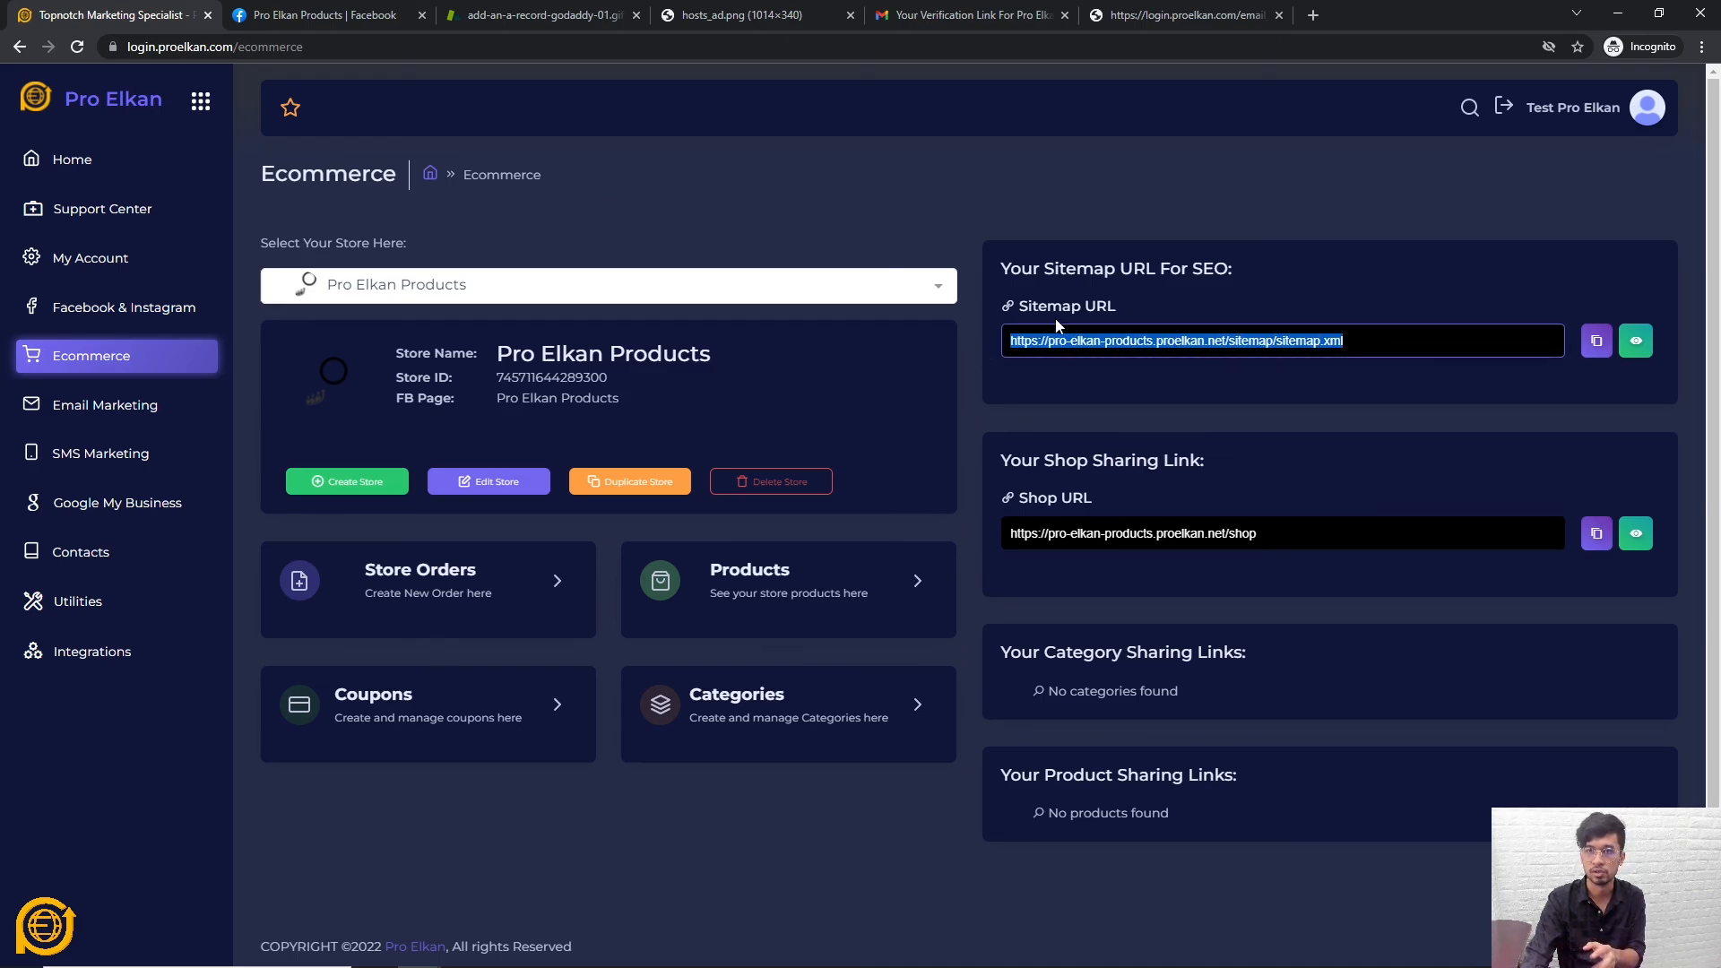
{"action": "left_click_drag", "start_coordinate": [1268, 534], "coordinate": [808, 533]}
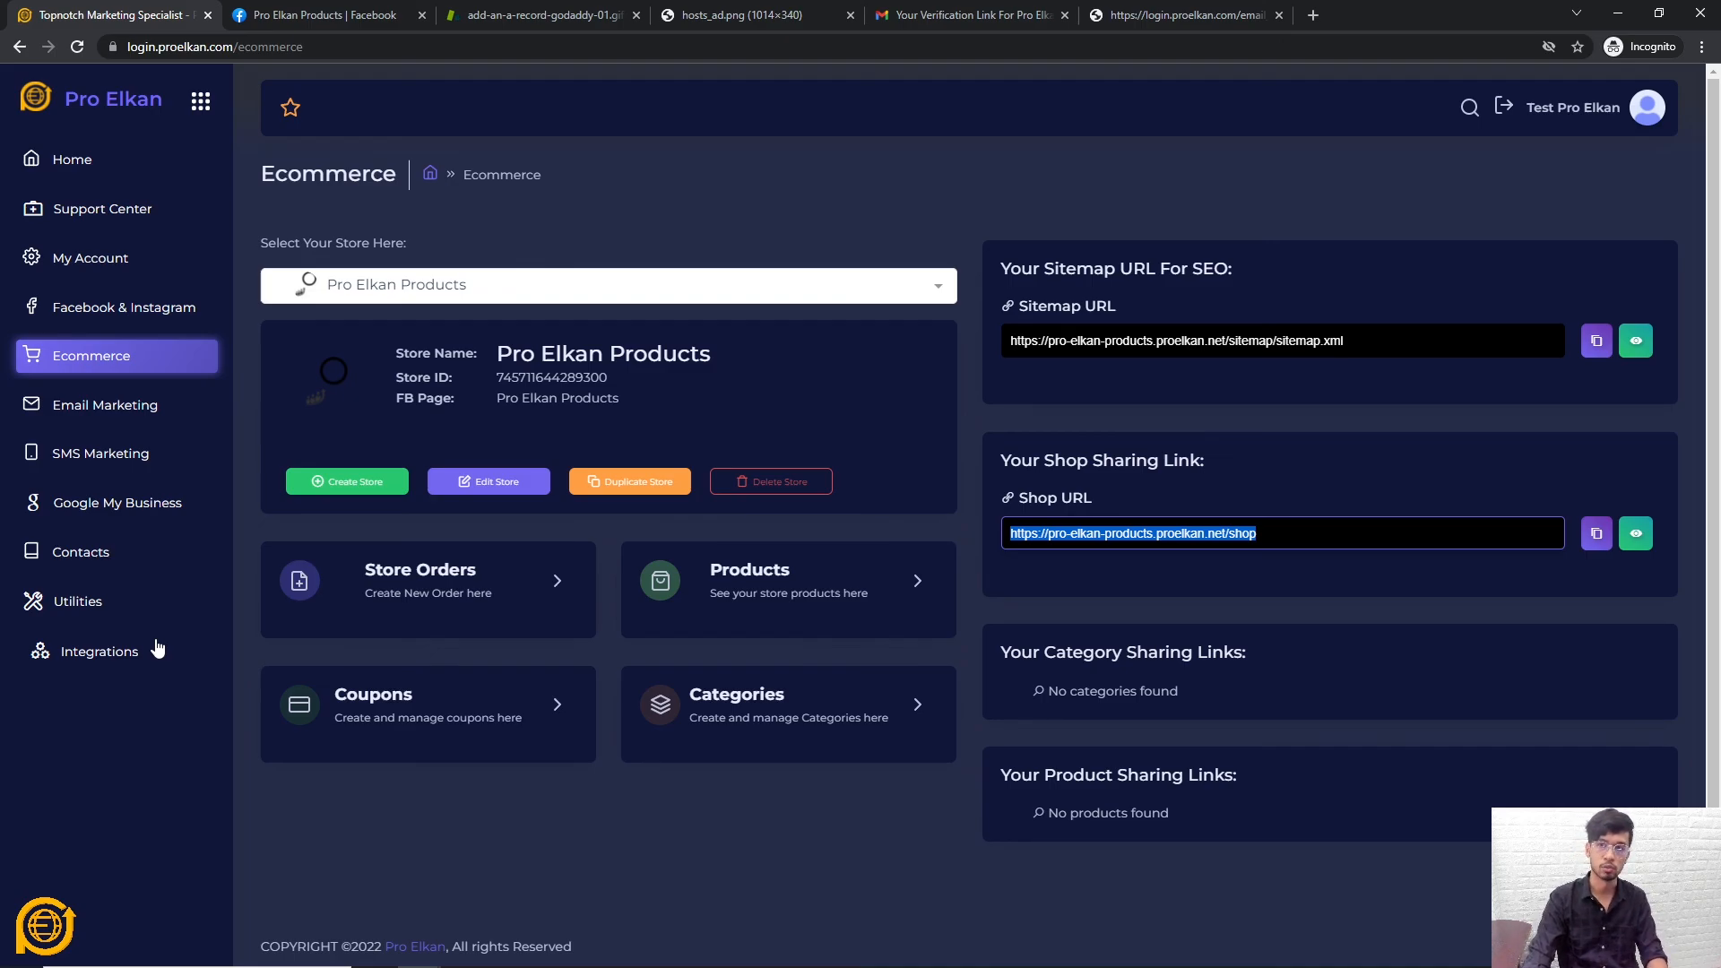
{"action": "left_click", "coordinate": [654, 839]}
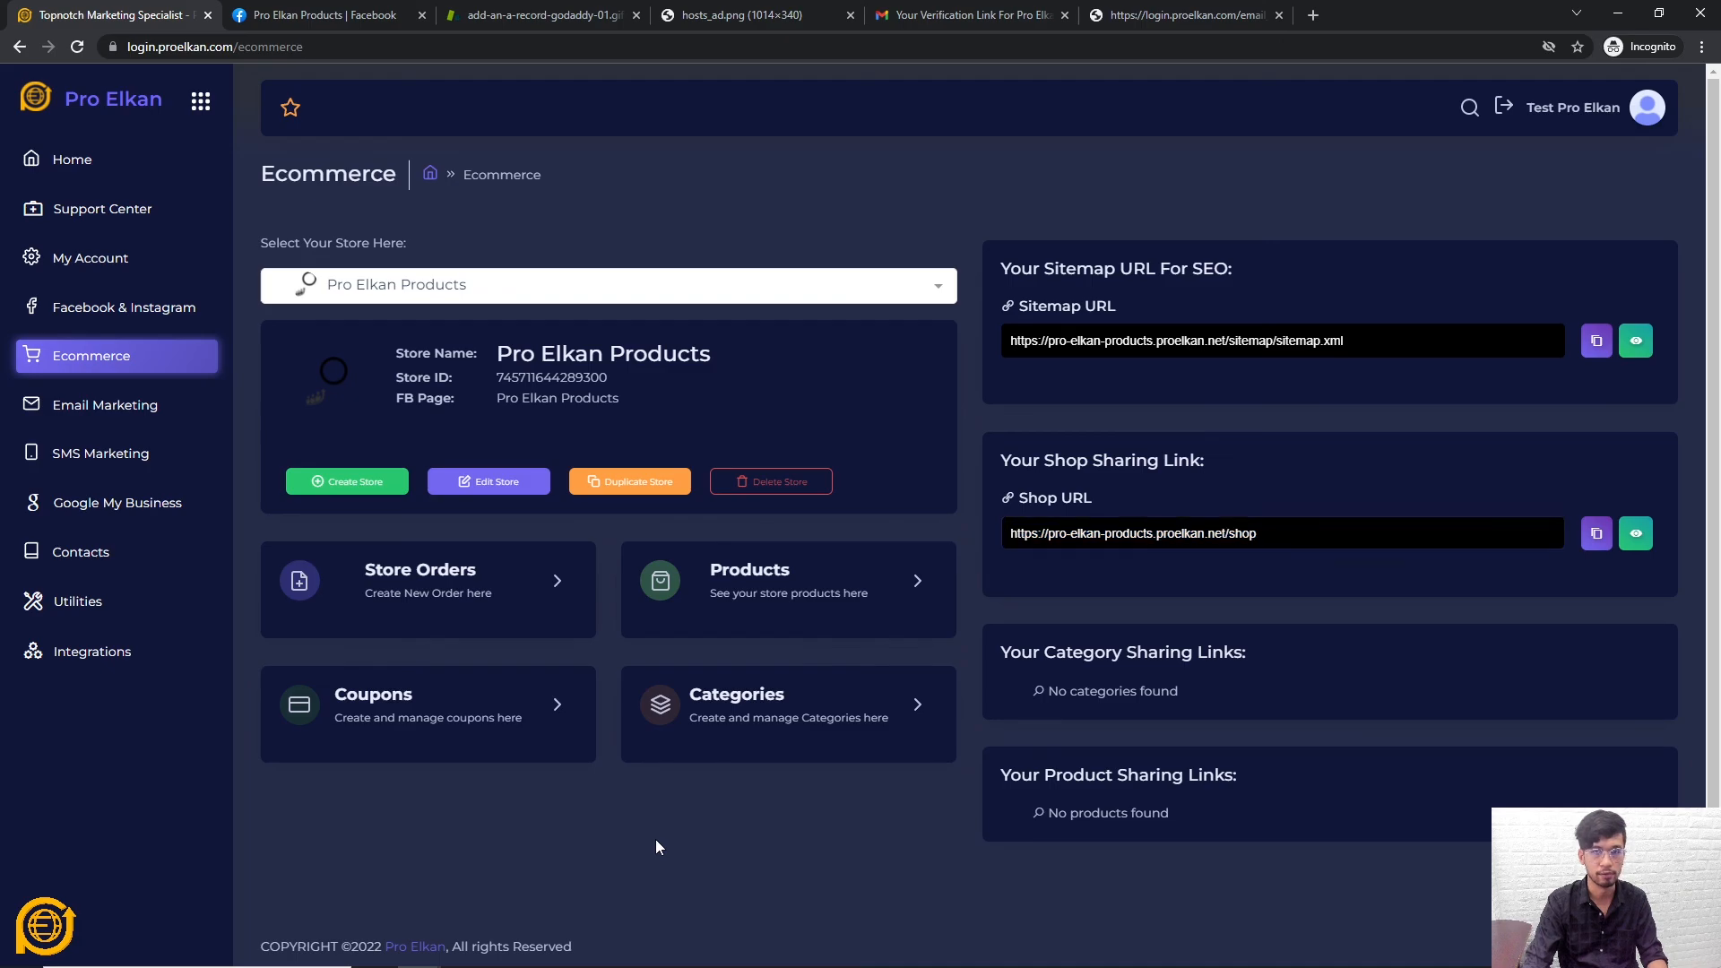